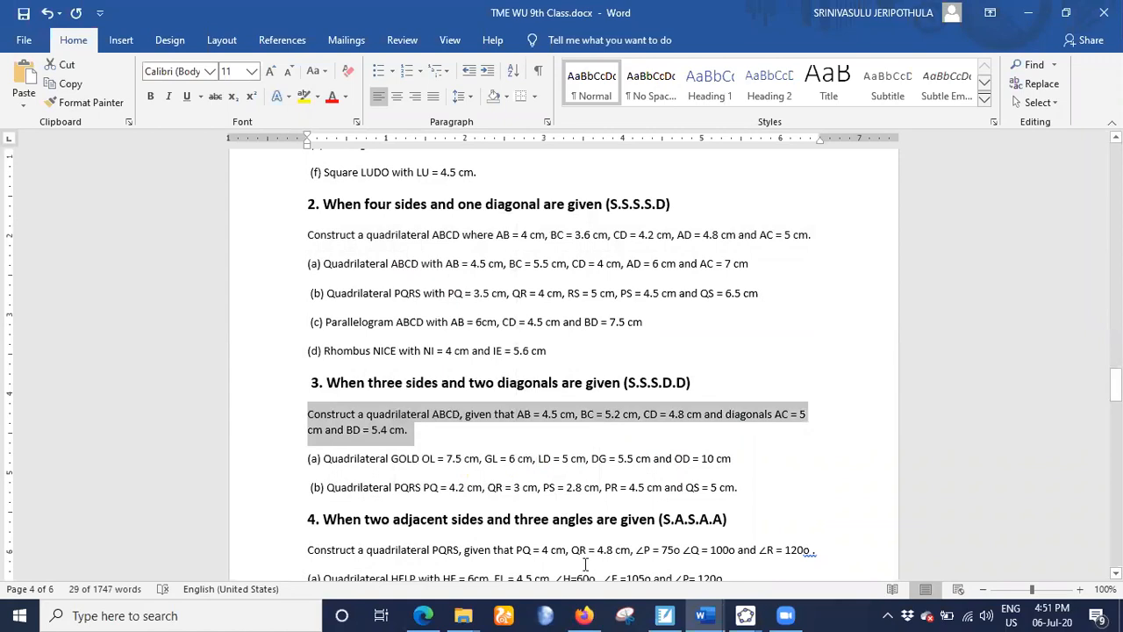
Switch to the blank GeoGebra Classic 5 (3) window and insert the copied quadrilateral ABCD problem statement as a text object
{"action": "left_click", "coordinate": [745, 614]}
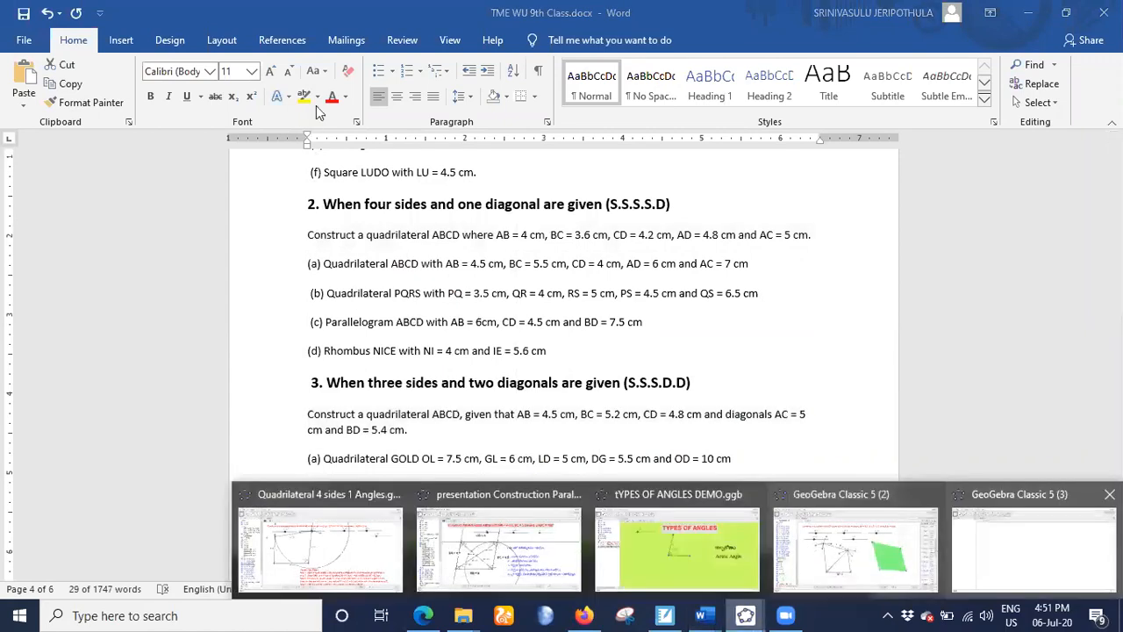
{"action": "left_click", "coordinate": [999, 559]}
{"action": "left_click", "coordinate": [351, 77]}
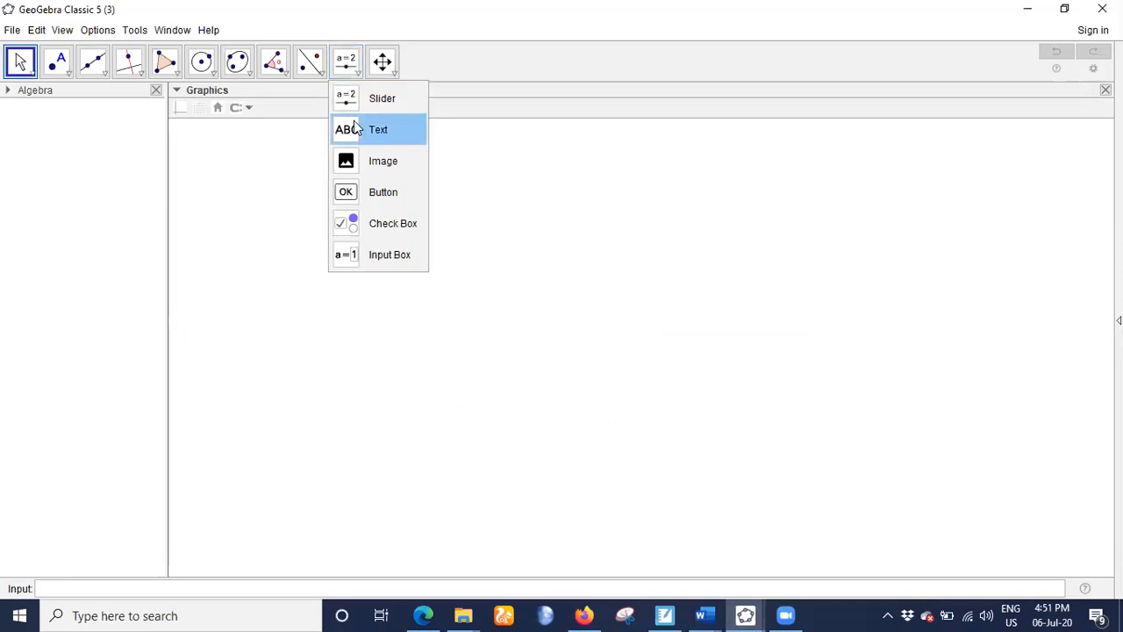
{"action": "left_click", "coordinate": [354, 120]}
{"action": "left_click", "coordinate": [508, 273]}
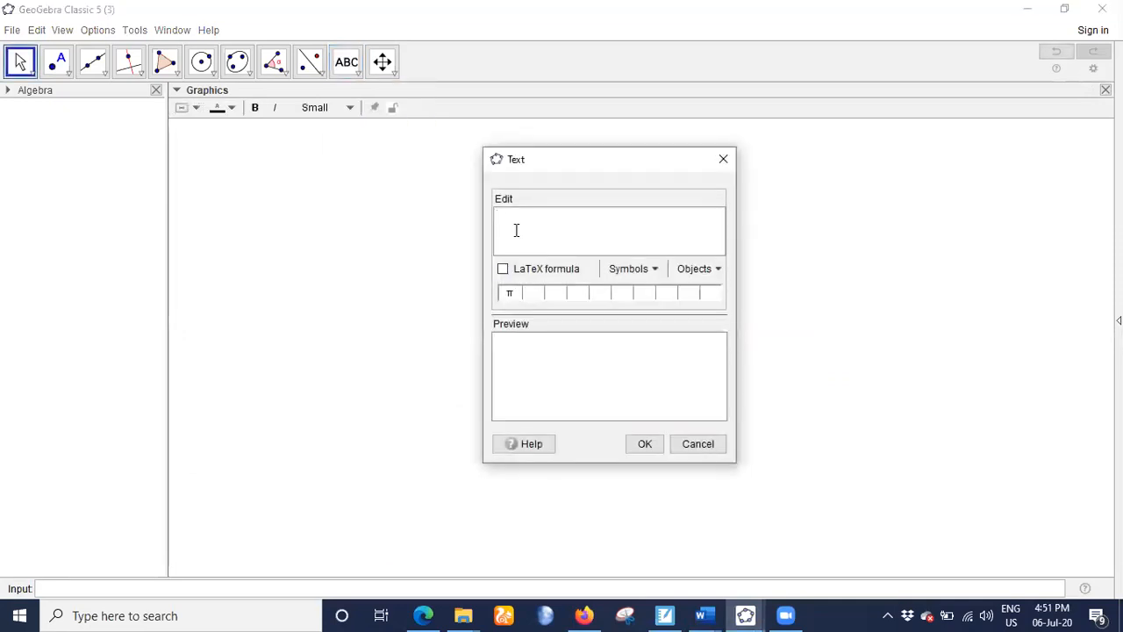
{"action": "key", "text": "ctrl+v"}
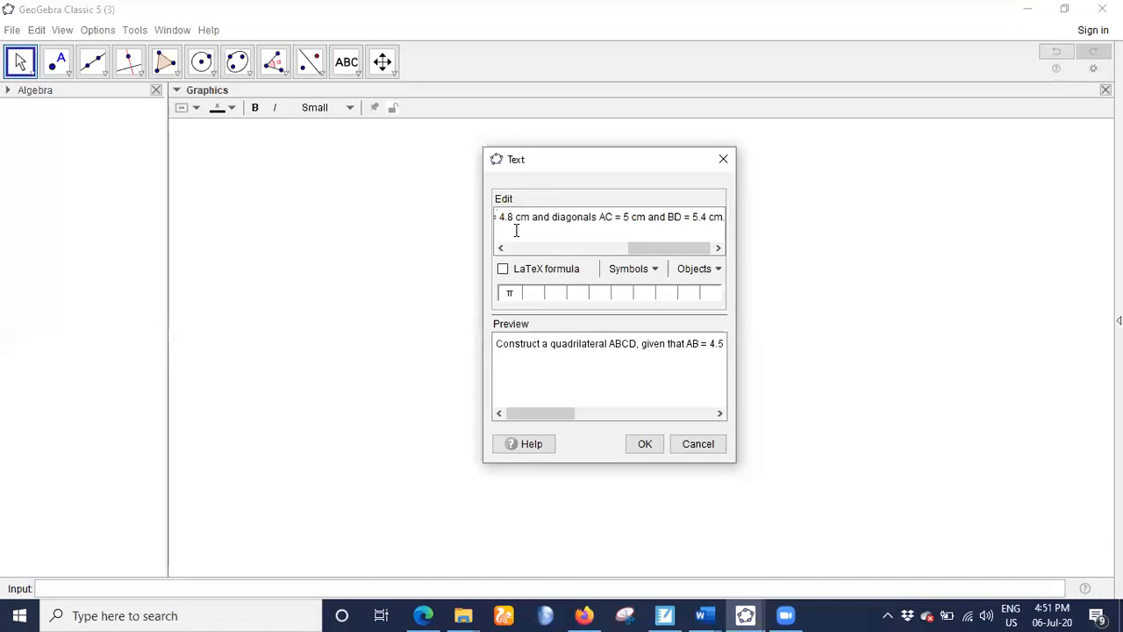
{"action": "left_click", "coordinate": [645, 444]}
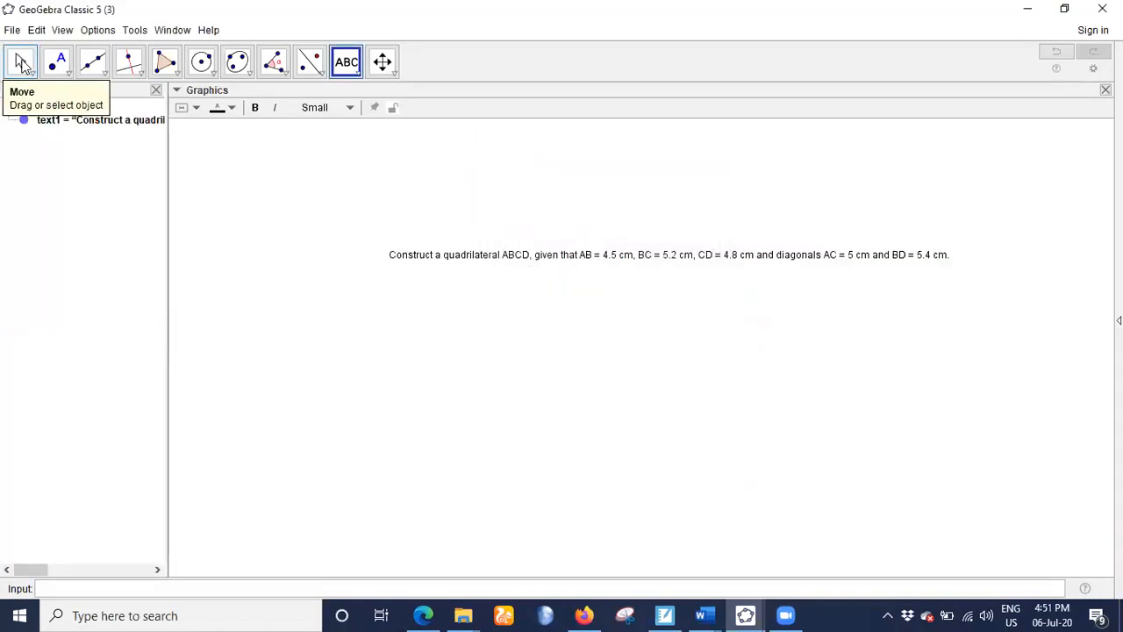
Move the problem statement to the upper part of the drawing area and format it bold, medium size and red
{"action": "left_click", "coordinate": [21, 62]}
{"action": "left_click_drag", "start_coordinate": [579, 262], "coordinate": [388, 161]}
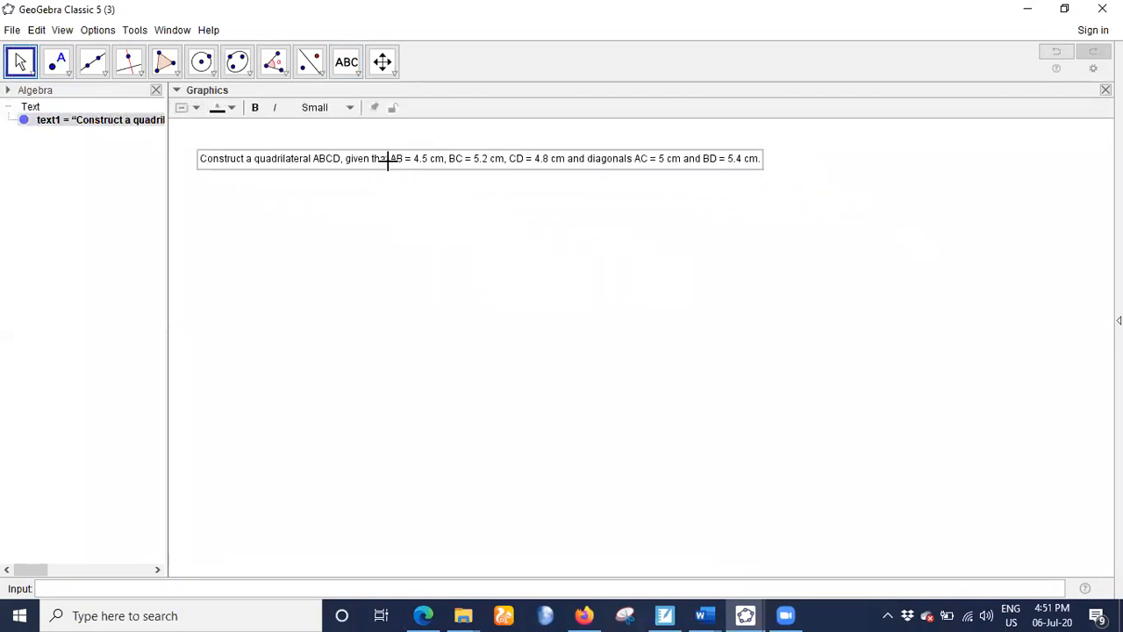
{"action": "left_click", "coordinate": [254, 107]}
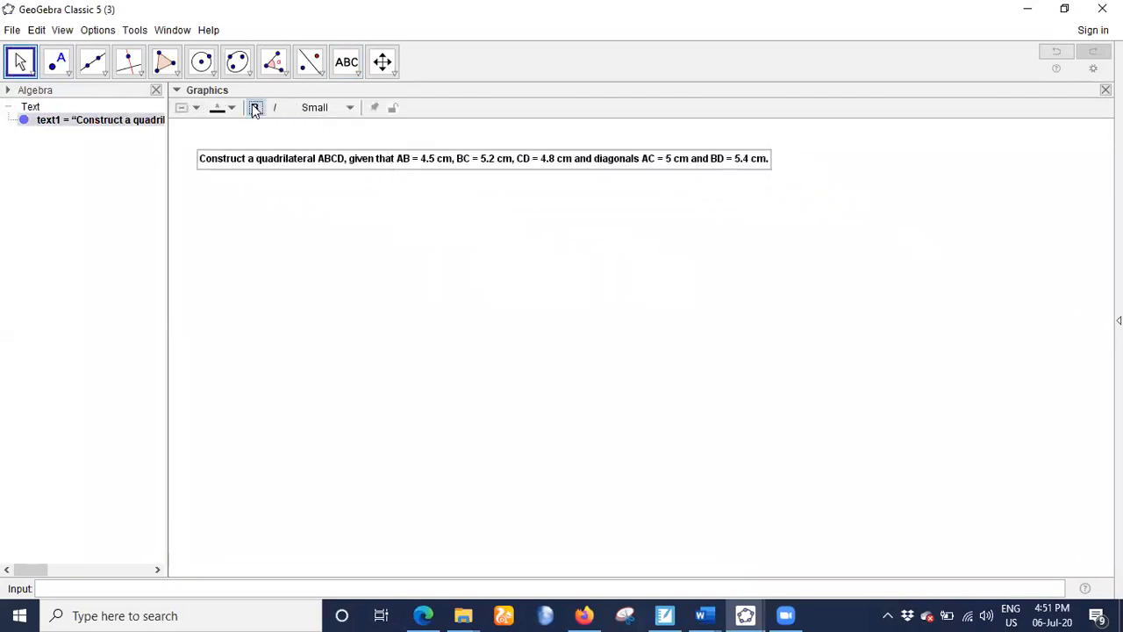
{"action": "left_click", "coordinate": [348, 109]}
{"action": "left_click", "coordinate": [322, 182]}
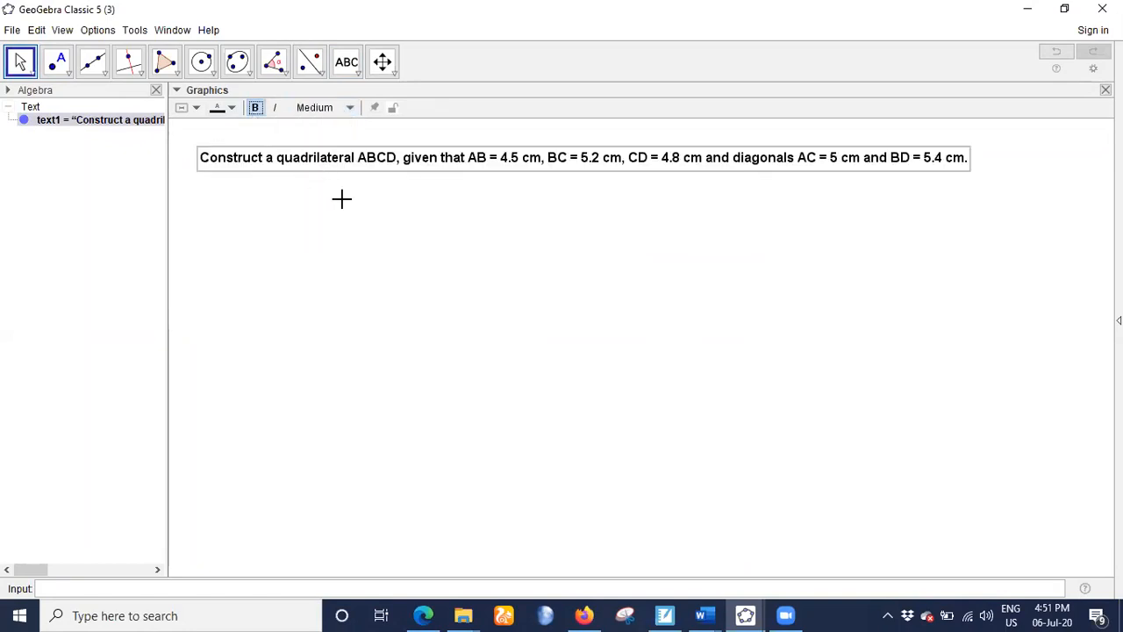
{"action": "left_click", "coordinate": [232, 108]}
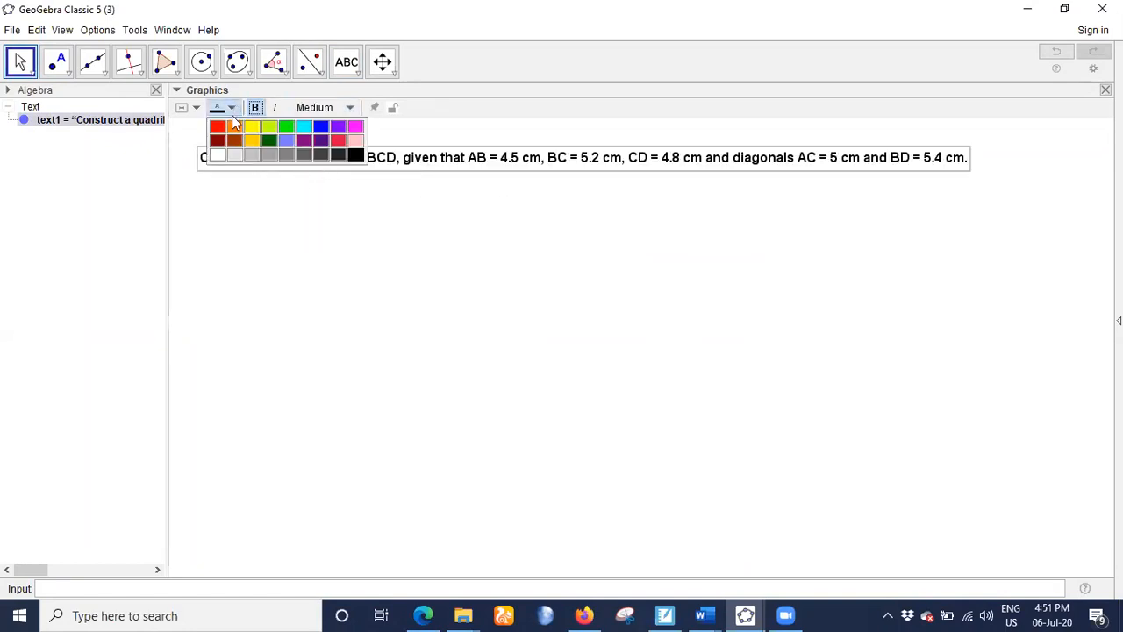
{"action": "left_click", "coordinate": [216, 126]}
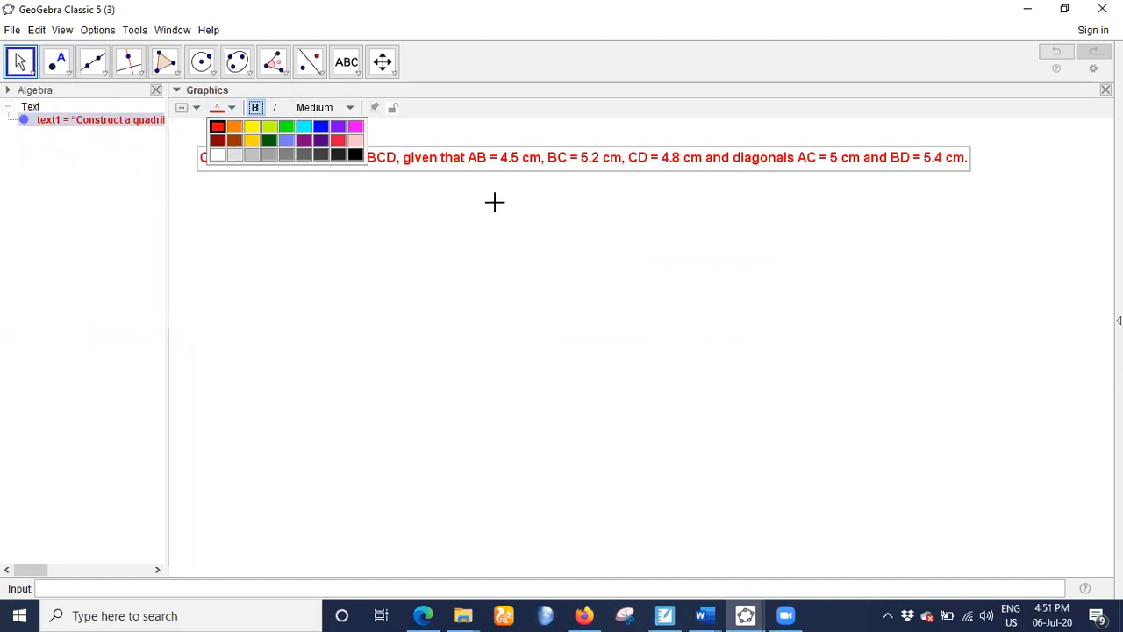
{"action": "left_click", "coordinate": [497, 211]}
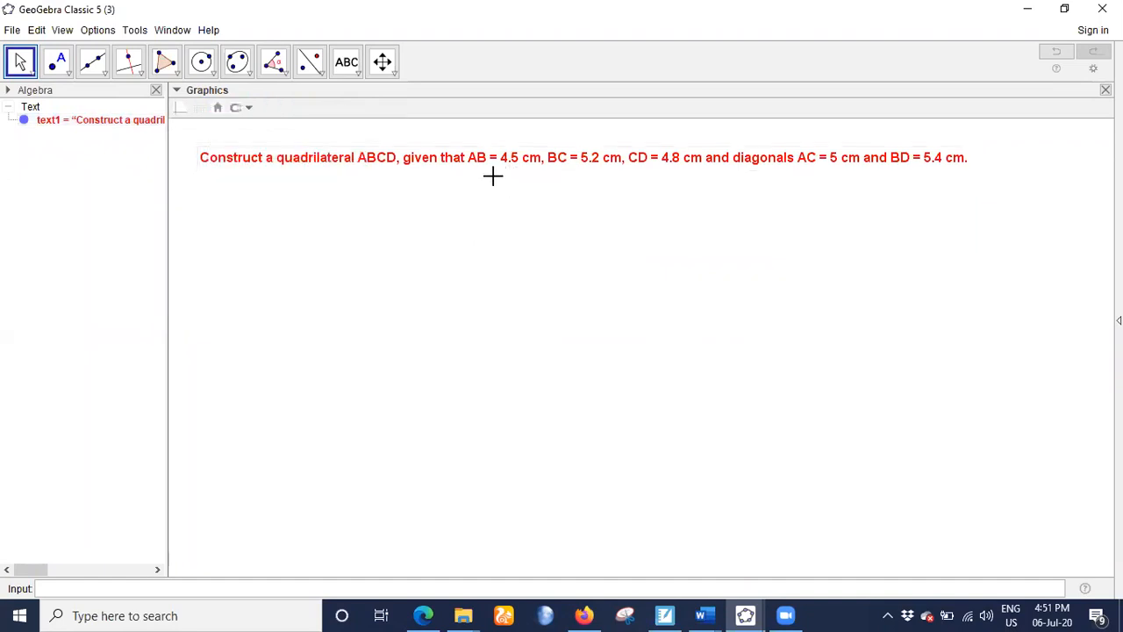
{"action": "mouse_move", "coordinate": [493, 168]}
{"action": "left_mouse_down"}
{"action": "mouse_move", "coordinate": [487, 153]}
{"action": "mouse_move", "coordinate": [488, 172]}
{"action": "left_mouse_up"}
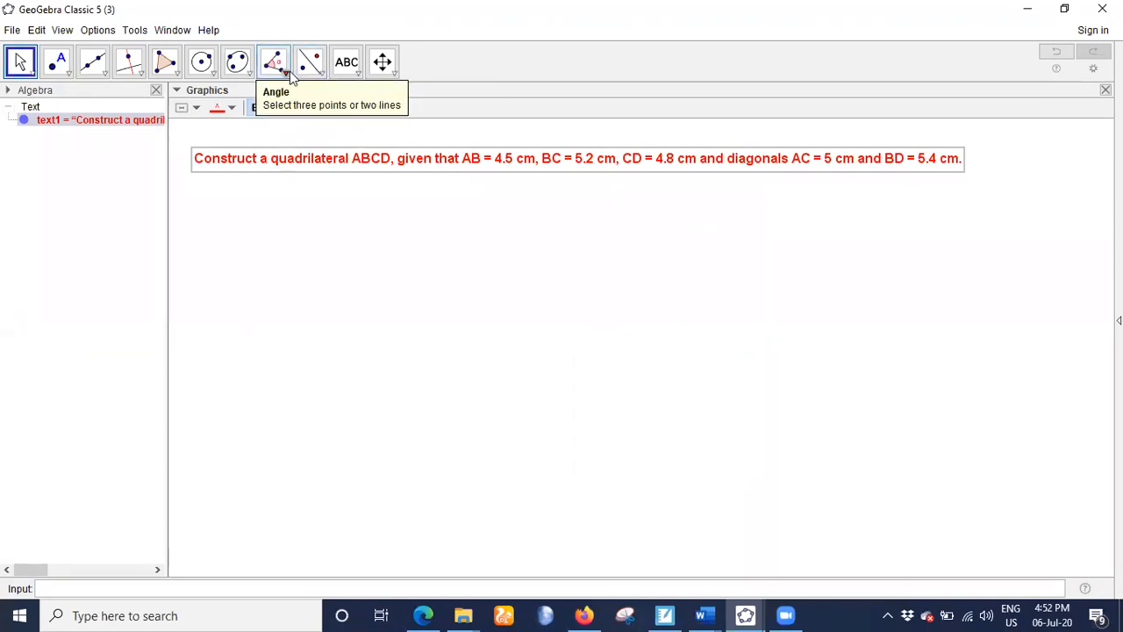
Create number slider a with minimum 1 and maximum 10 just below the start of the problem statement
{"action": "left_click", "coordinate": [346, 64]}
{"action": "left_click", "coordinate": [351, 98]}
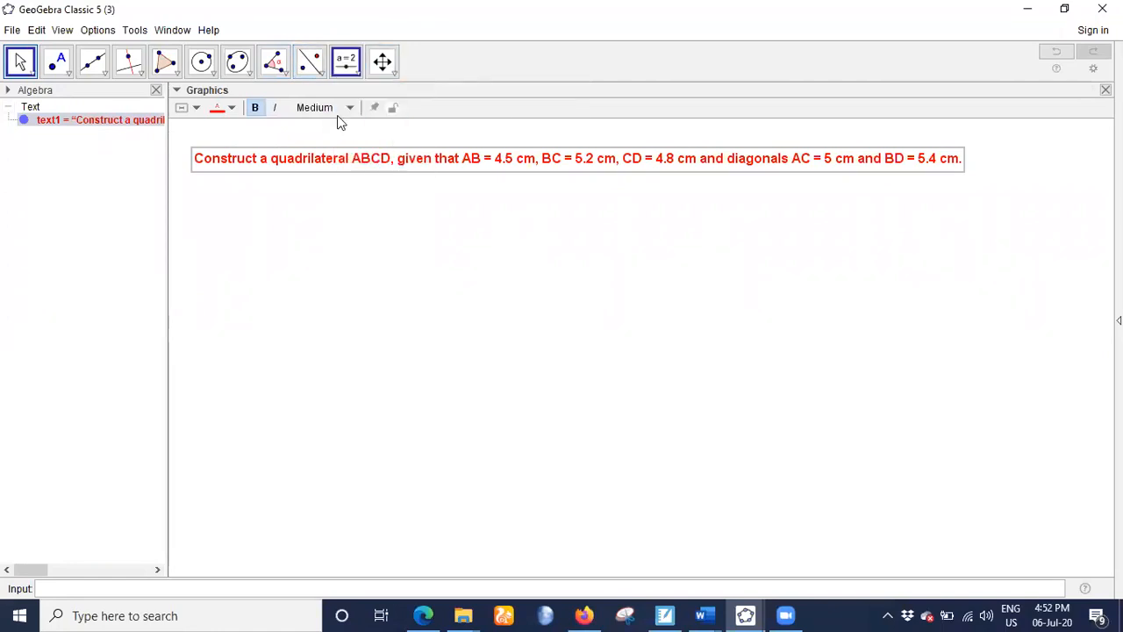
{"action": "left_click", "coordinate": [210, 201]}
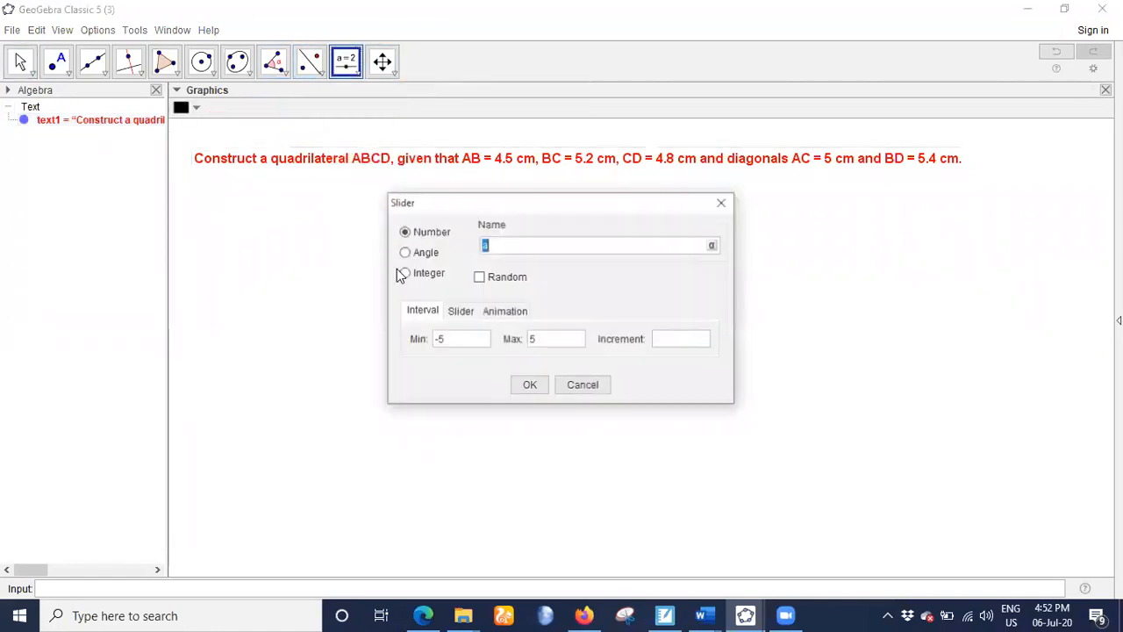
{"action": "left_click", "coordinate": [468, 347]}
{"action": "type", "text": "1"}
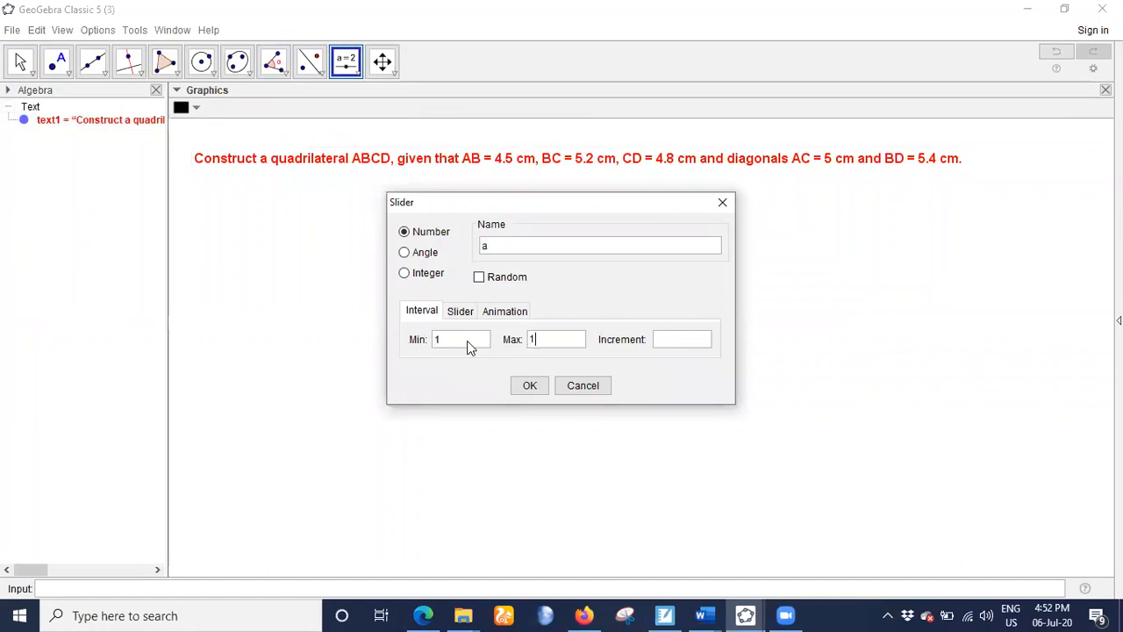
{"action": "type", "text": "10"}
{"action": "left_click", "coordinate": [529, 386]}
Create number slider b with minimum 1 and maximum 10 beside slider a
{"action": "left_click", "coordinate": [453, 207]}
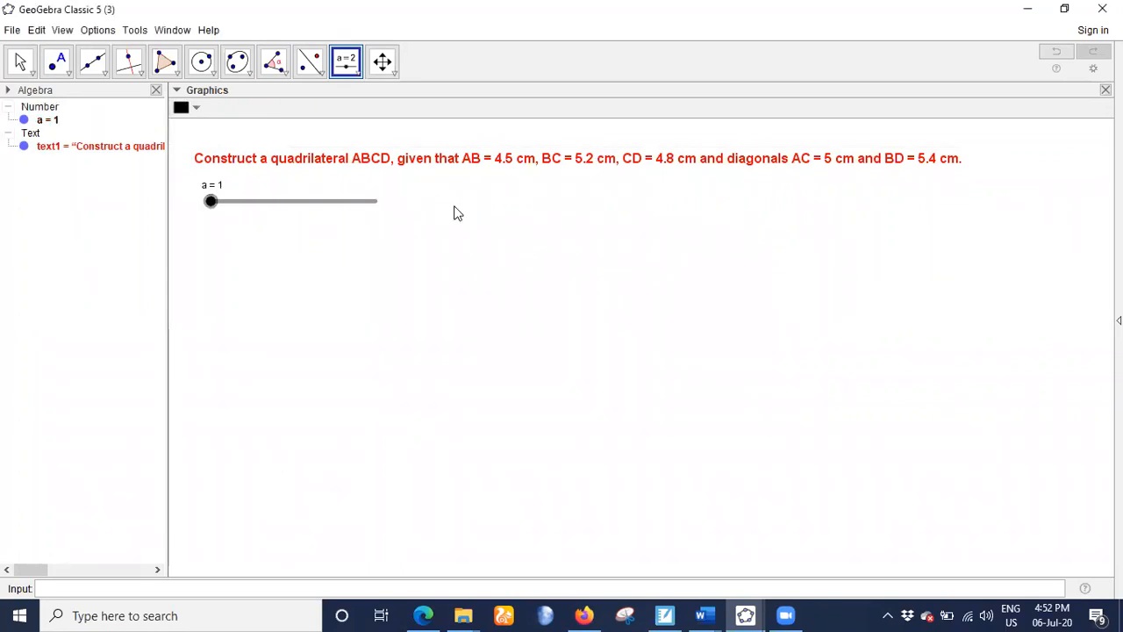
{"action": "left_click", "coordinate": [469, 341]}
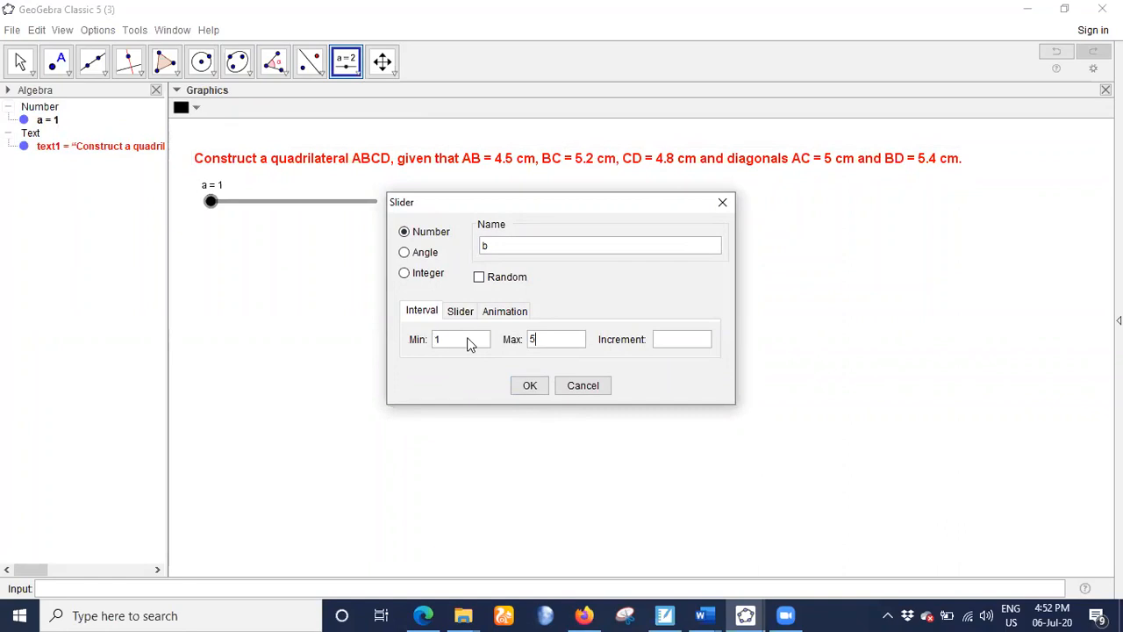
{"action": "key", "text": "Tab"}
{"action": "type", "text": "10"}
{"action": "left_click", "coordinate": [528, 385]}
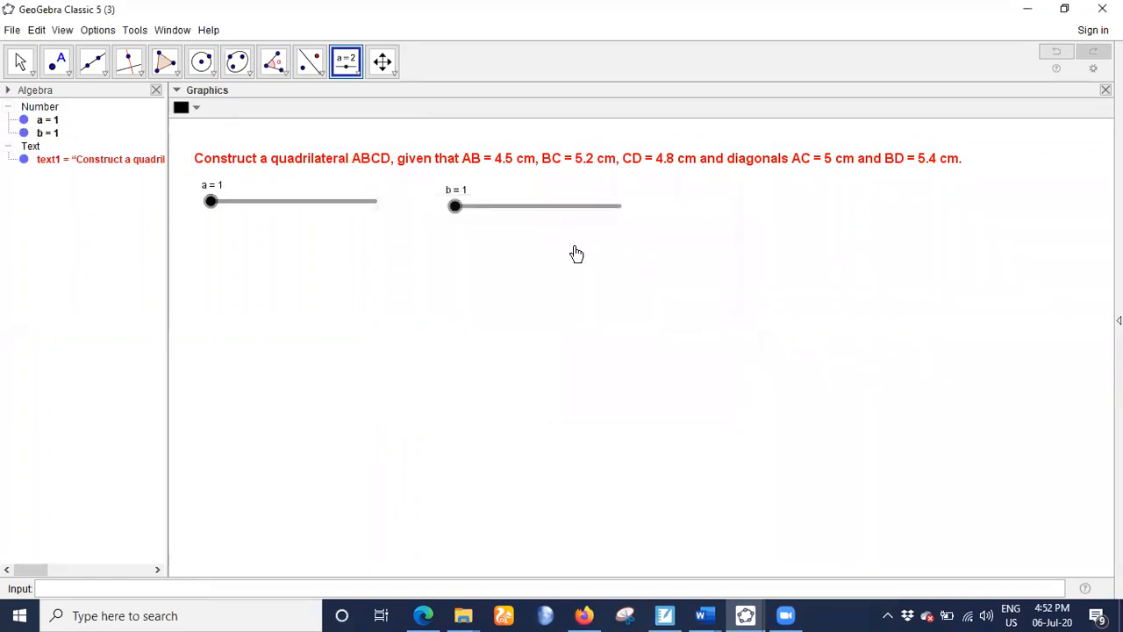
Create number sliders c and d, each ranging from 1 to 10, in the same row beside slider b
{"action": "left_click", "coordinate": [651, 214]}
{"action": "left_click", "coordinate": [444, 338]}
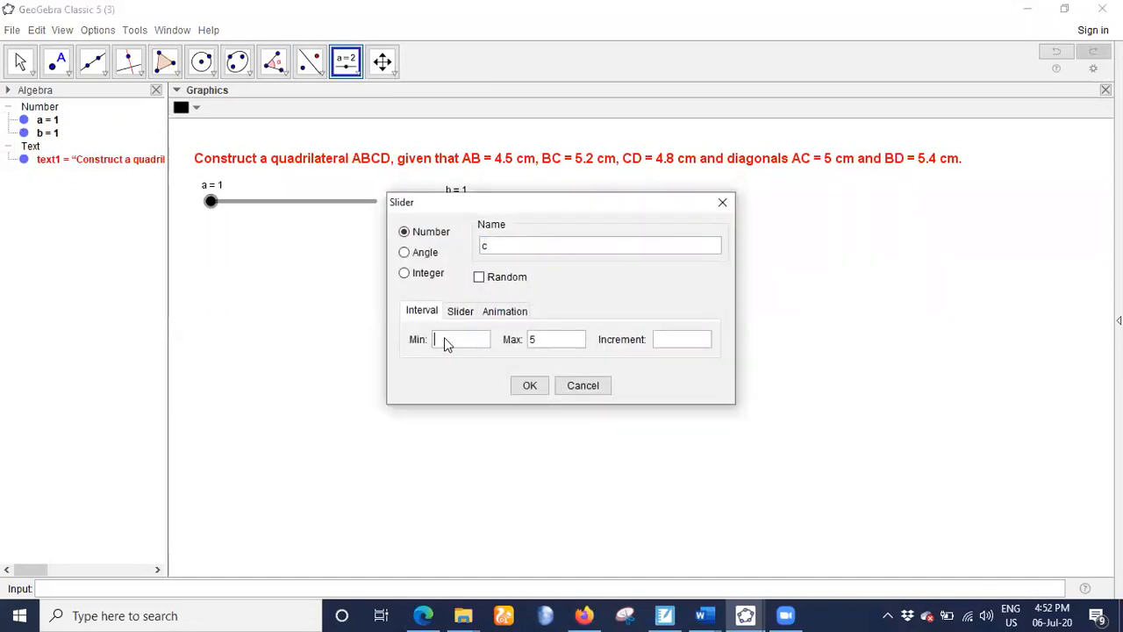
{"action": "key", "text": "Tab"}
{"action": "left_click", "coordinate": [532, 384]}
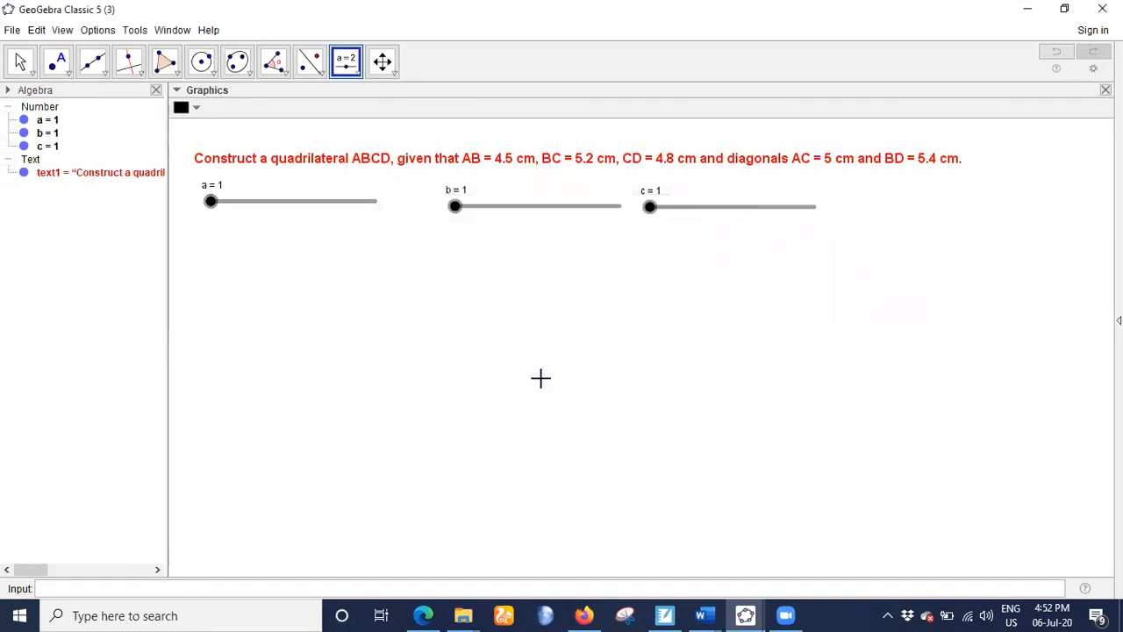
{"action": "left_click", "coordinate": [864, 210]}
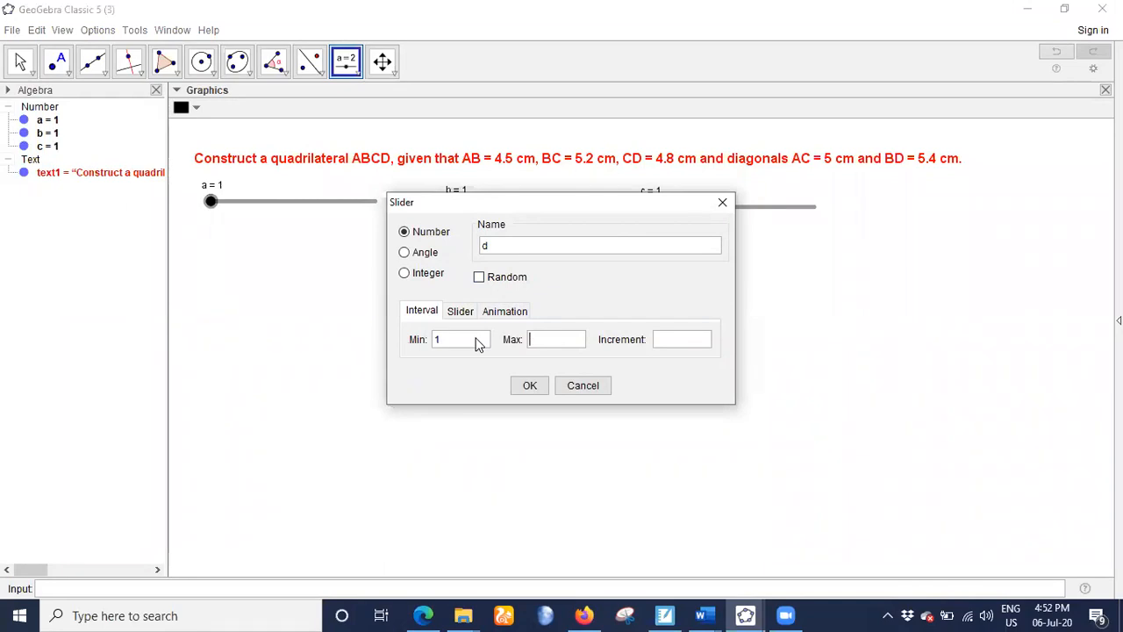
{"action": "left_click", "coordinate": [528, 388]}
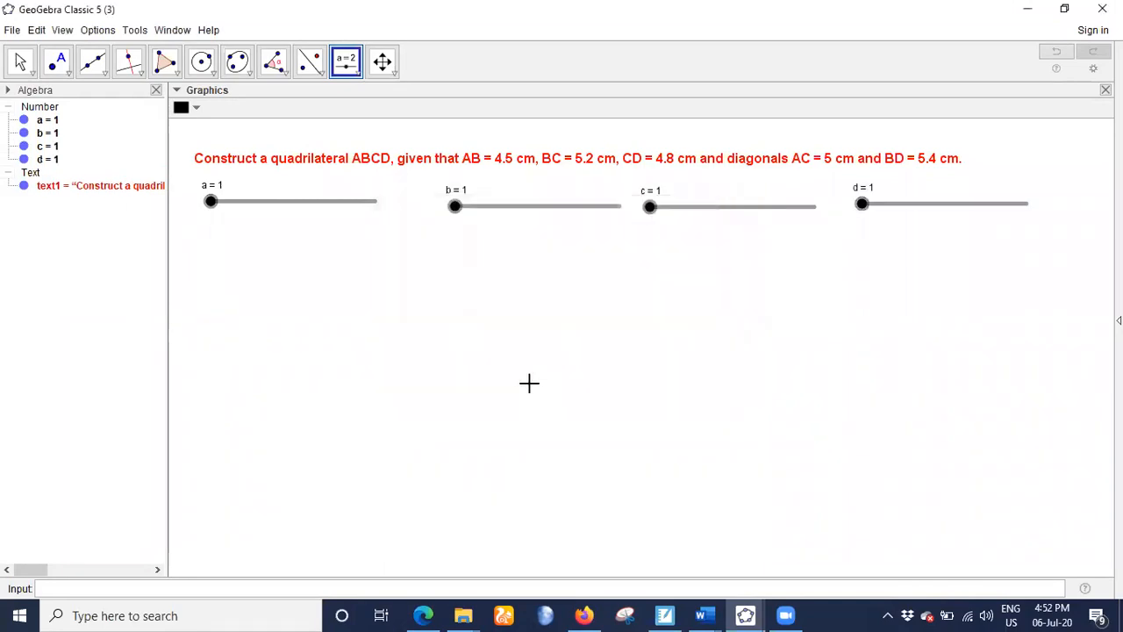
Create number slider e ranging from 1 to 10 below slider d, and shift it slightly to the right
{"action": "left_click", "coordinate": [847, 233]}
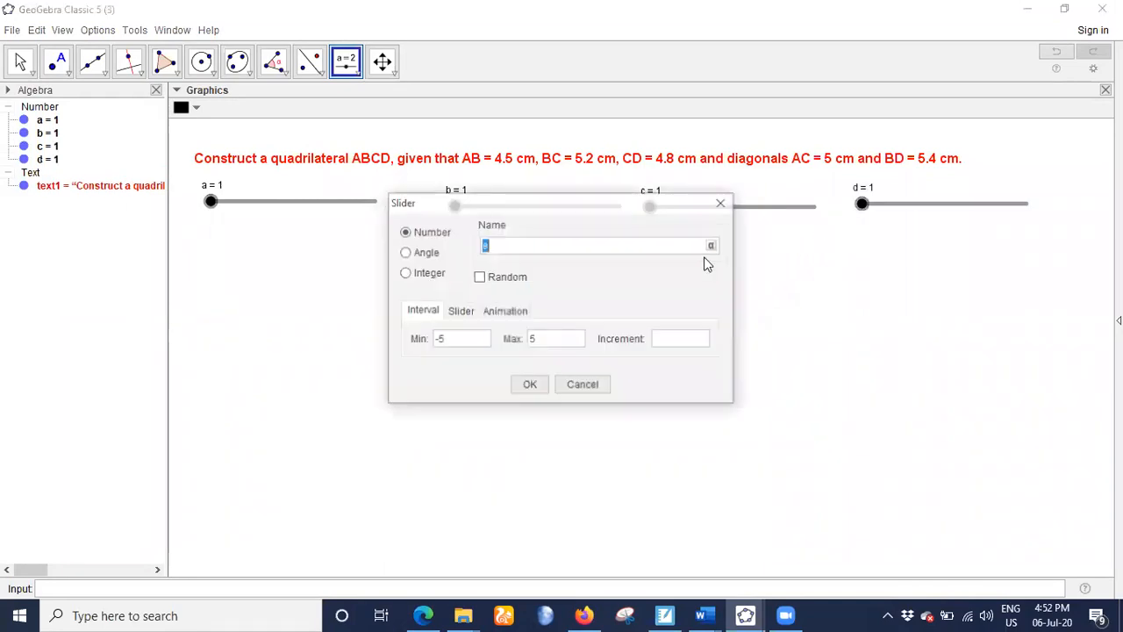
{"action": "left_click", "coordinate": [477, 342]}
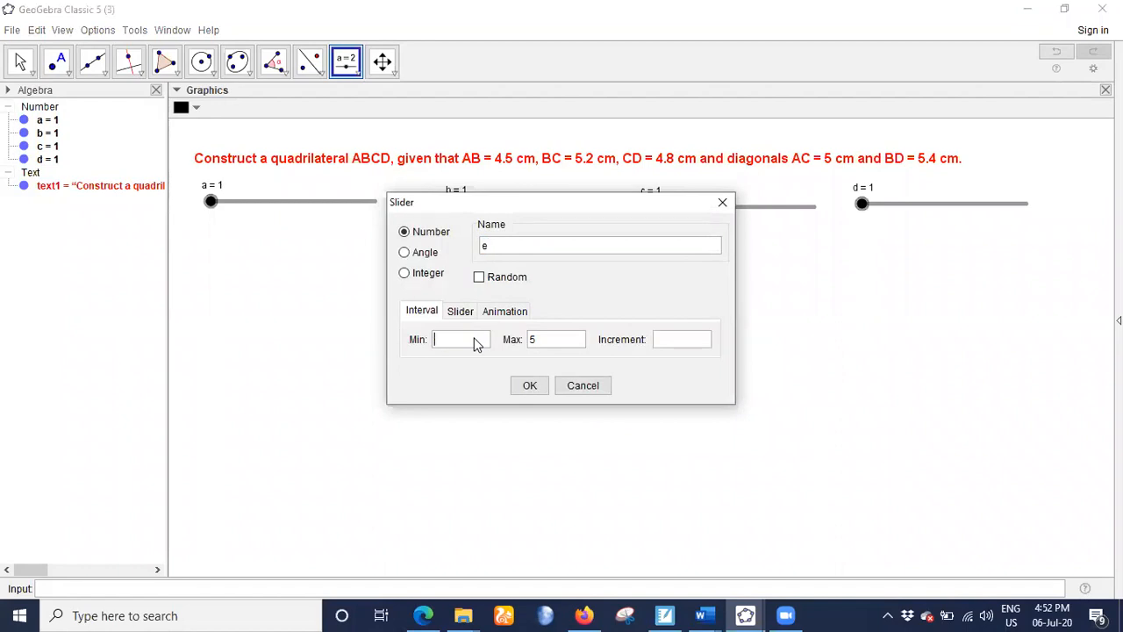
{"action": "type", "text": "1"}
{"action": "left_click", "coordinate": [520, 389]}
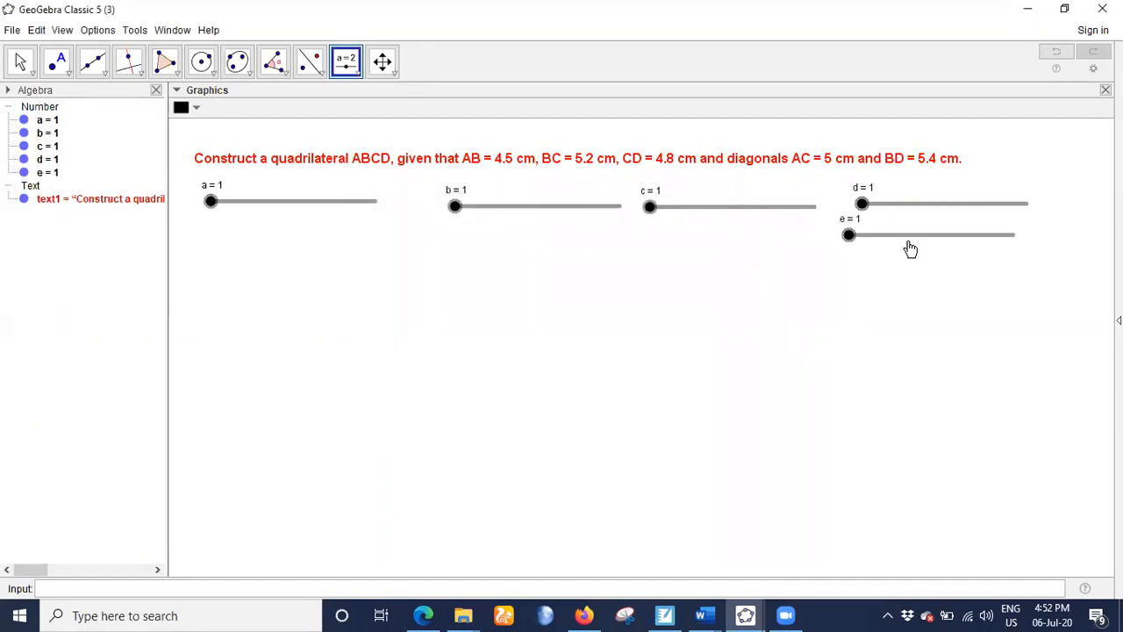
{"action": "left_click_drag", "start_coordinate": [910, 243], "coordinate": [938, 243]}
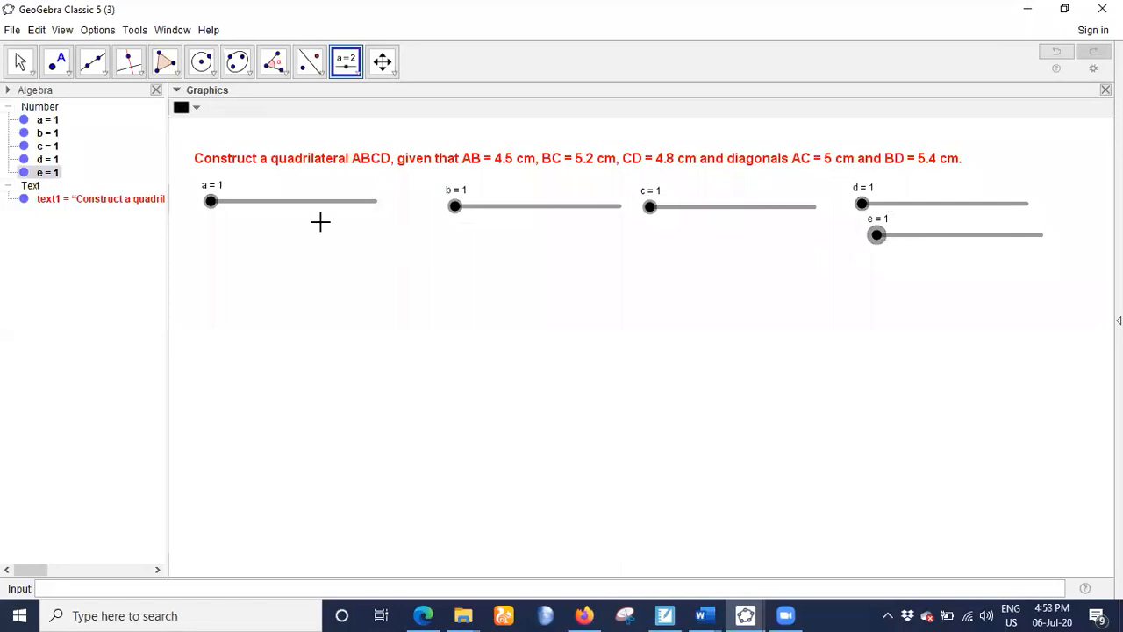
Set the sliders to the given lengths: a = 4.5, b = 5.2, c = 4.8, d = 5 and e = 5.4
{"action": "left_click", "coordinate": [22, 61]}
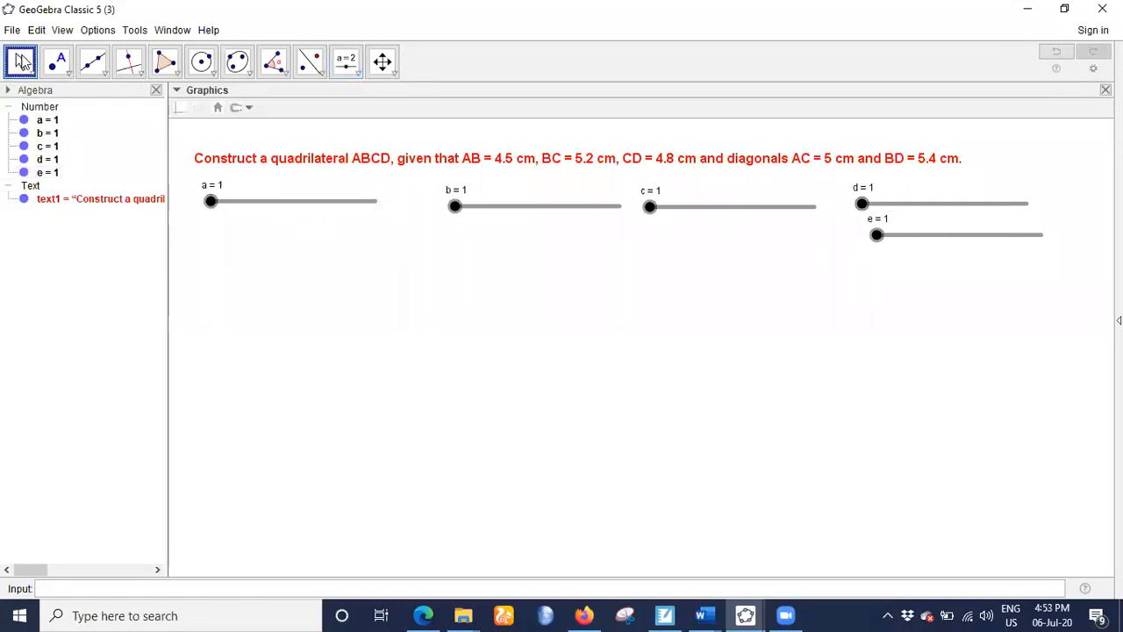
{"action": "left_click_drag", "start_coordinate": [211, 201], "coordinate": [276, 201]}
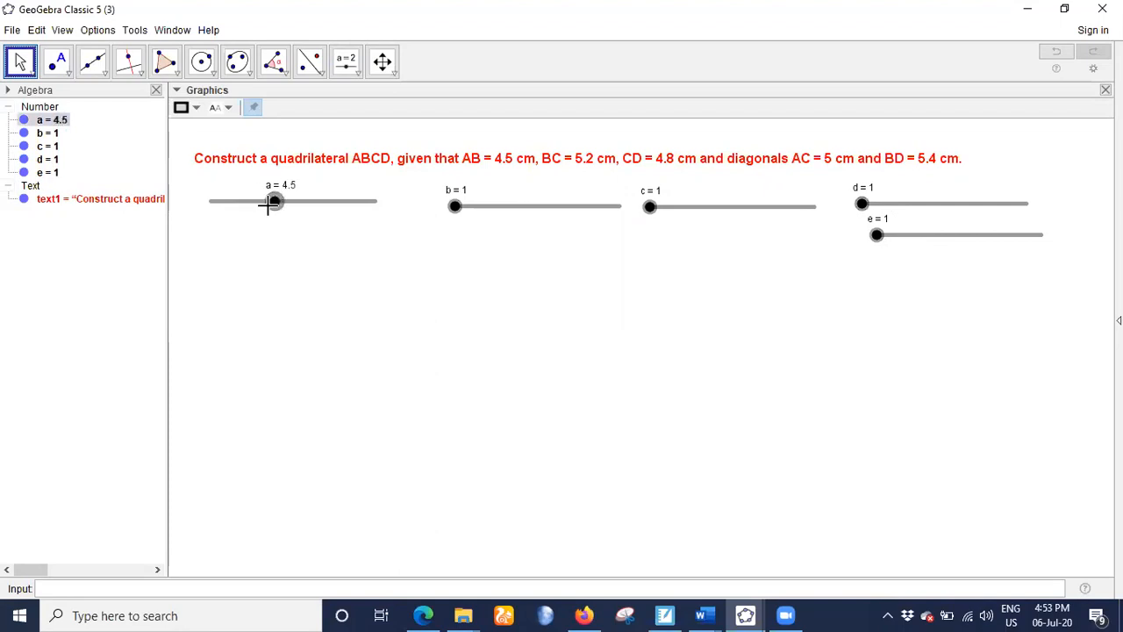
{"action": "left_click_drag", "start_coordinate": [456, 207], "coordinate": [533, 207]}
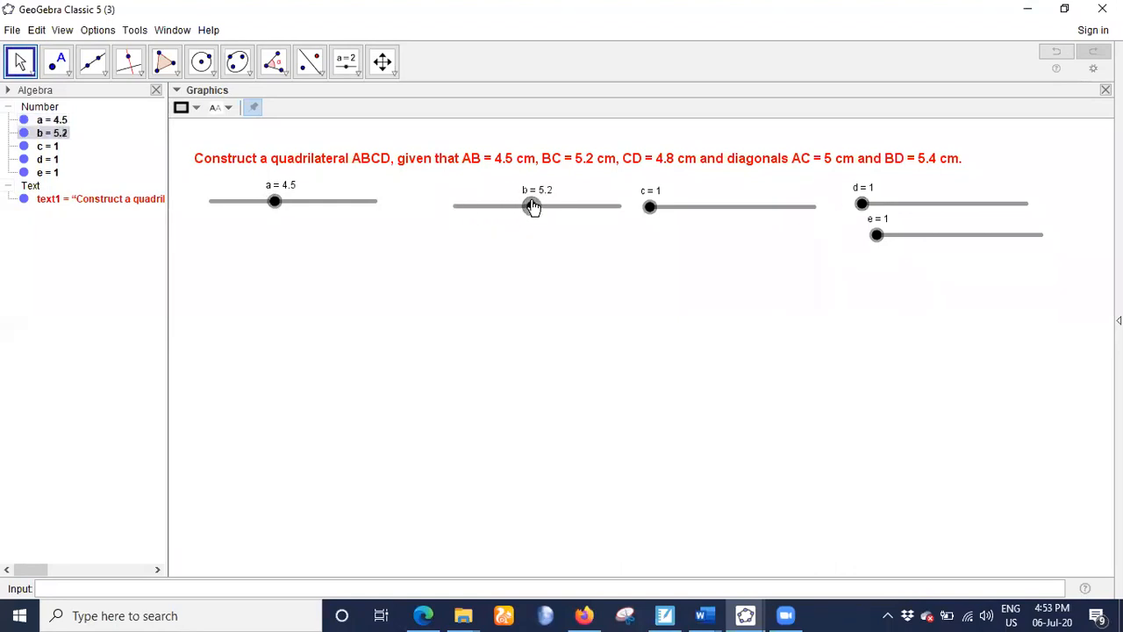
{"action": "left_click_drag", "start_coordinate": [649, 215], "coordinate": [720, 215]}
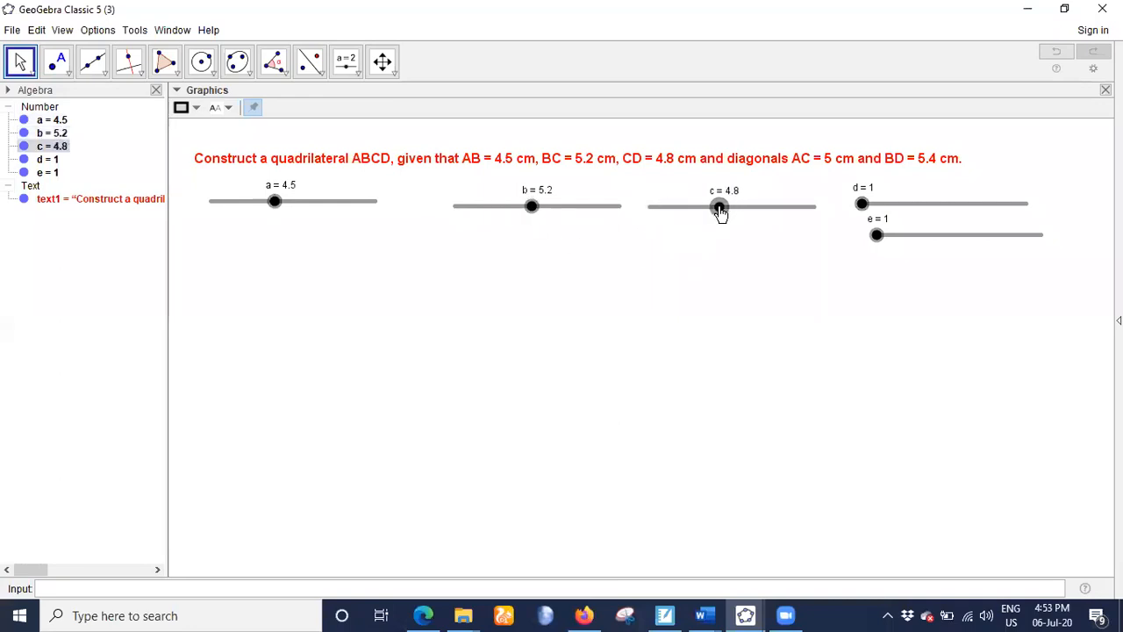
{"action": "left_click_drag", "start_coordinate": [884, 208], "coordinate": [936, 206]}
{"action": "left_click_drag", "start_coordinate": [877, 239], "coordinate": [955, 234]}
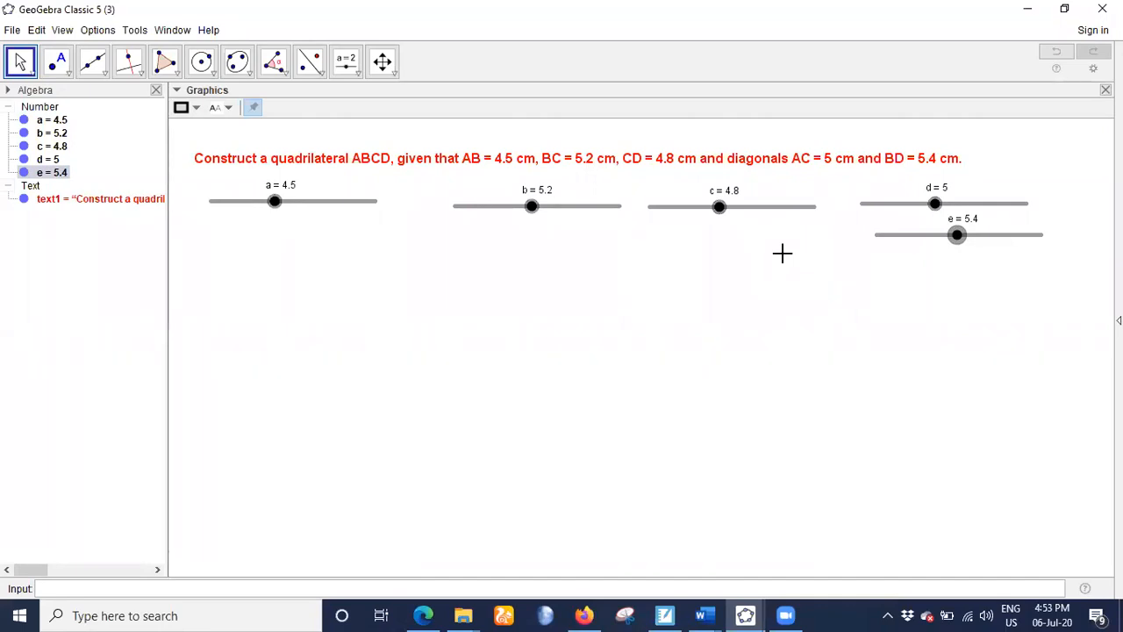
Draw segment AB with given length a, starting from a new point A in the empty area below the sliders
{"action": "left_click", "coordinate": [104, 76]}
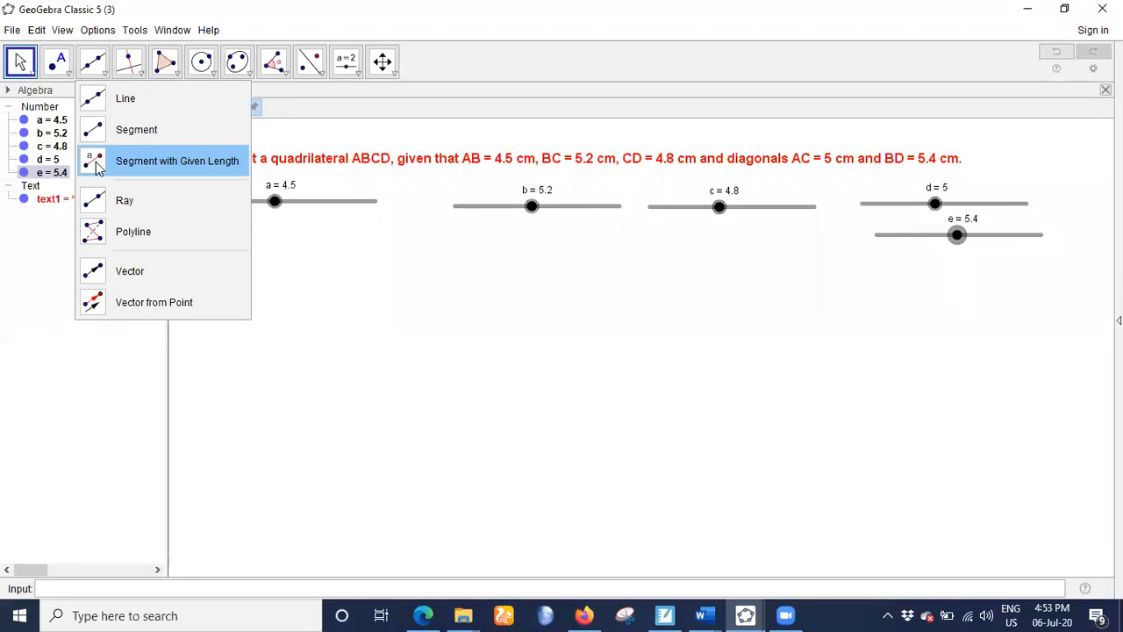
{"action": "left_click", "coordinate": [96, 167]}
{"action": "left_click", "coordinate": [352, 379]}
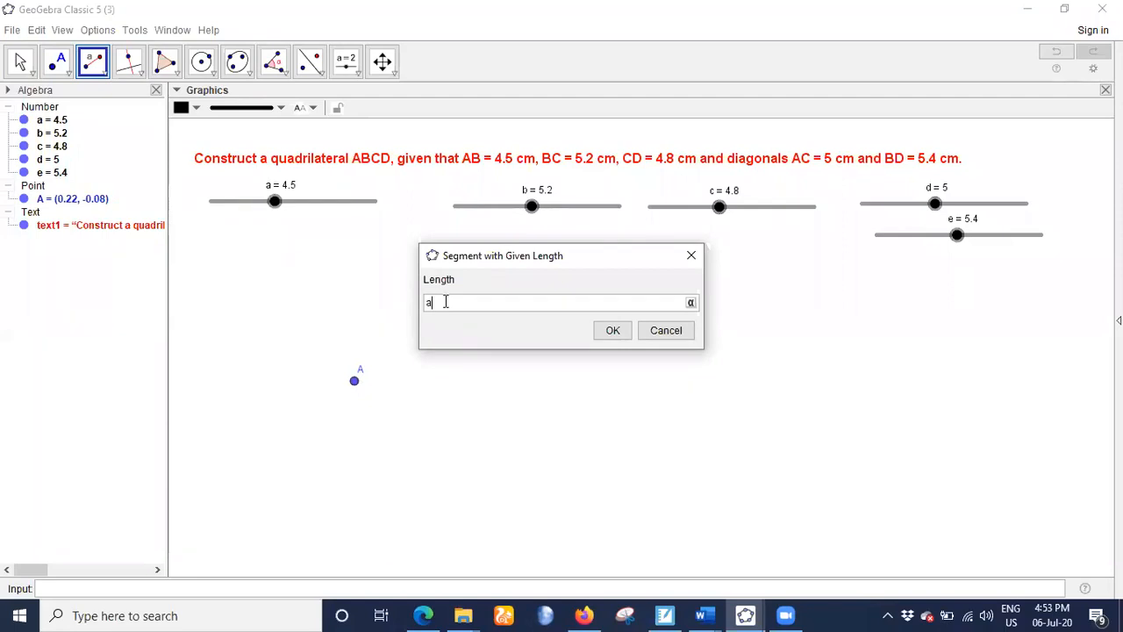
{"action": "left_click", "coordinate": [609, 333]}
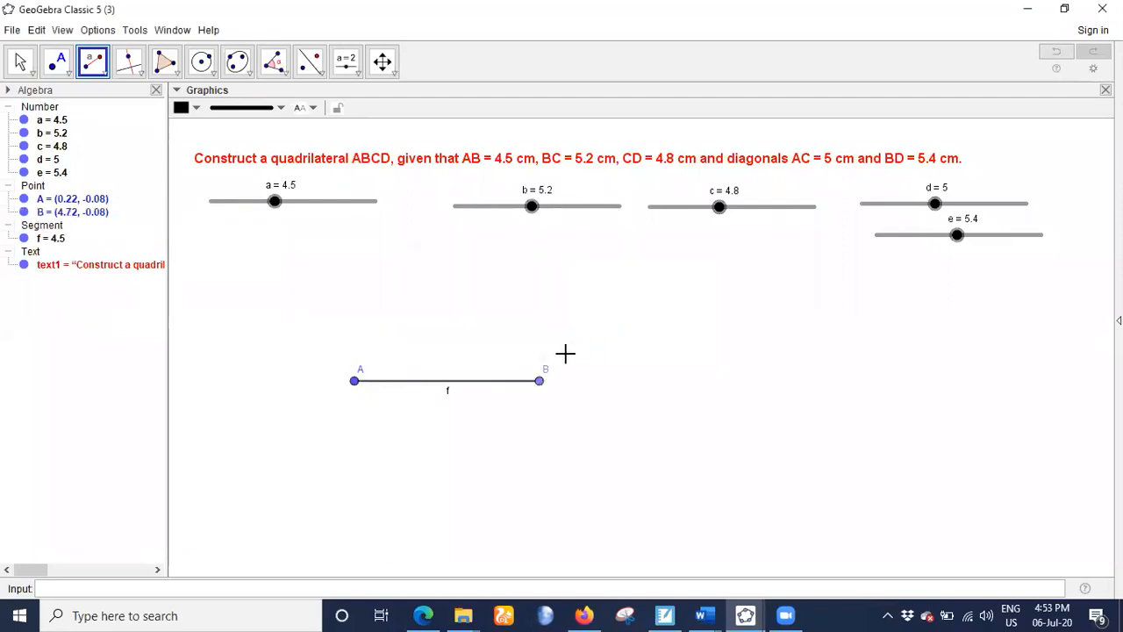
Add a distance label to segment AB by measuring from point A to point B
{"action": "left_click", "coordinate": [275, 63]}
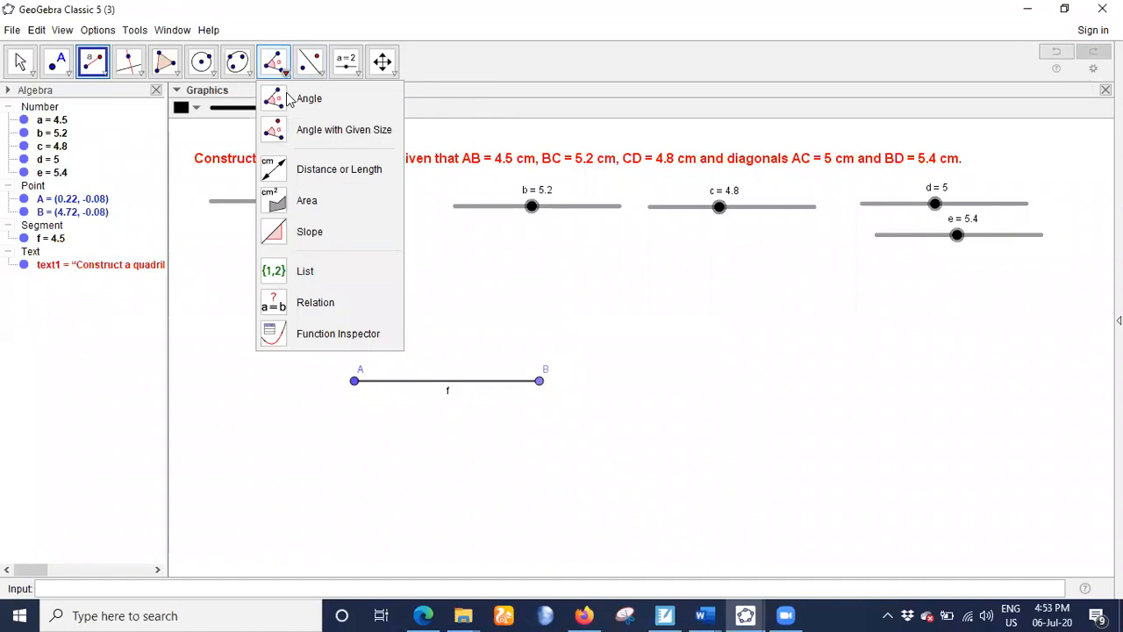
{"action": "left_click", "coordinate": [268, 172]}
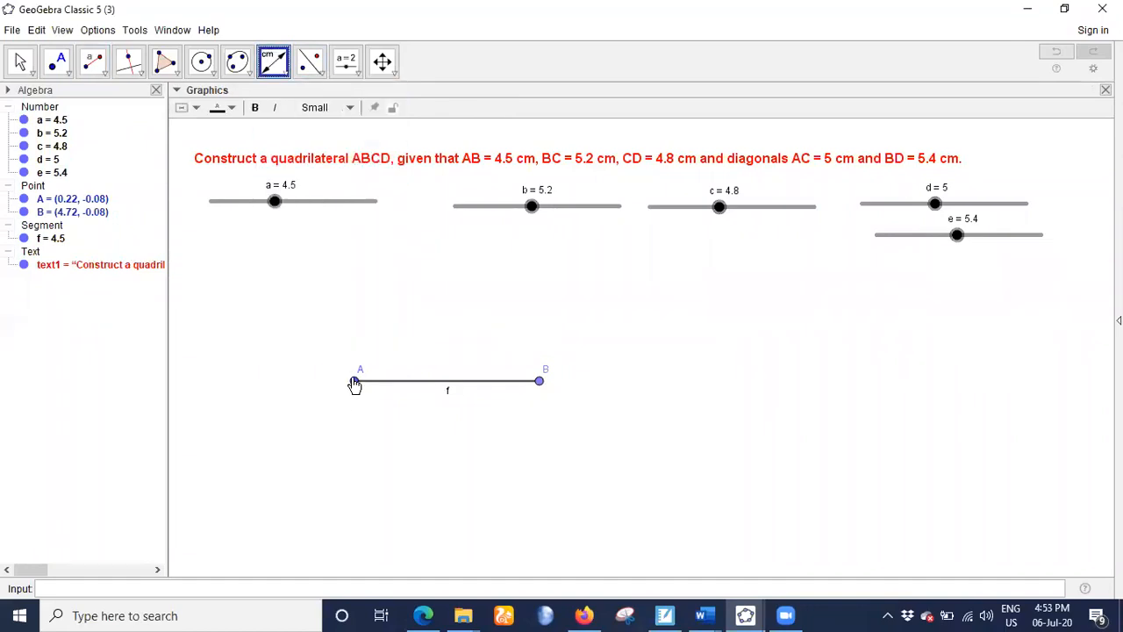
{"action": "left_click", "coordinate": [354, 382]}
{"action": "left_click", "coordinate": [539, 380]}
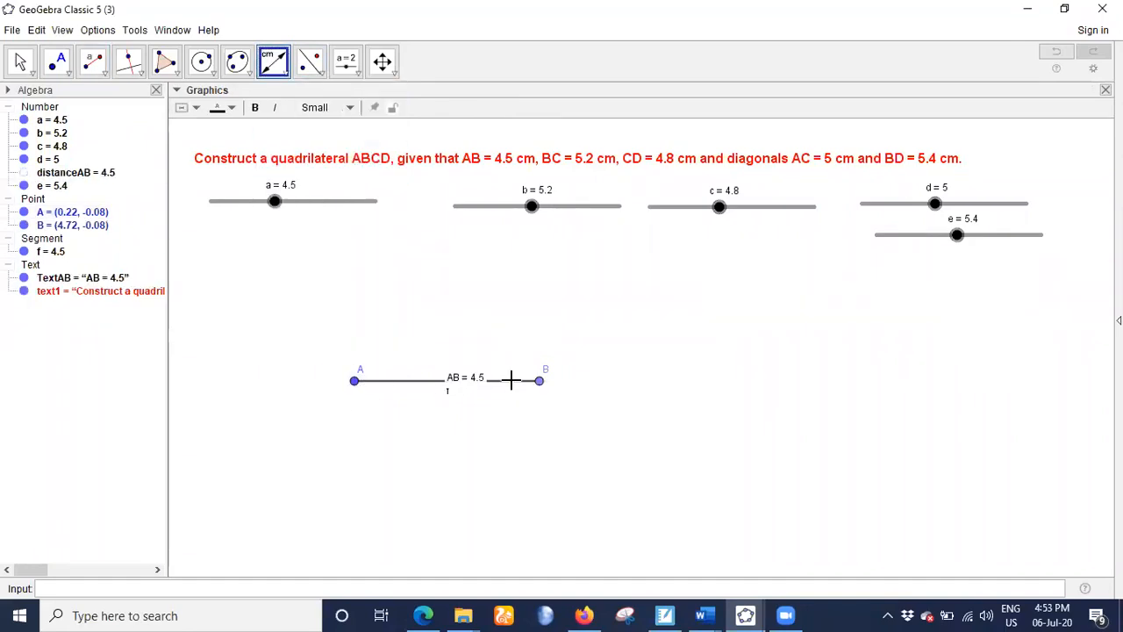
Move the AB length label just below the segment and format it as bold with Medium text size
{"action": "left_click", "coordinate": [17, 59]}
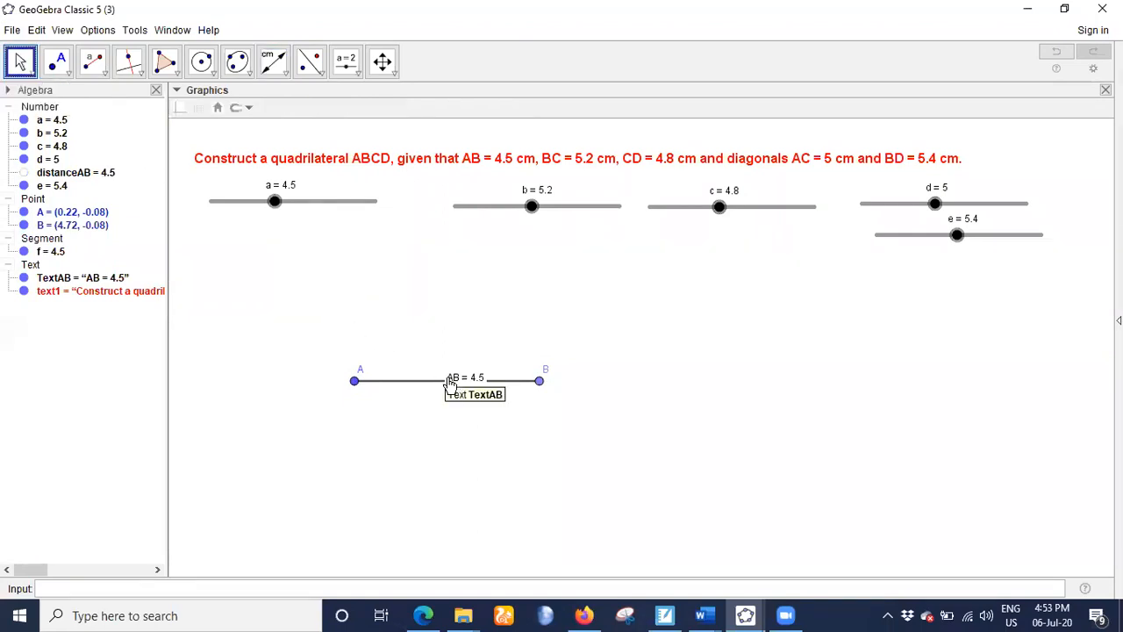
{"action": "left_click_drag", "start_coordinate": [449, 383], "coordinate": [445, 396]}
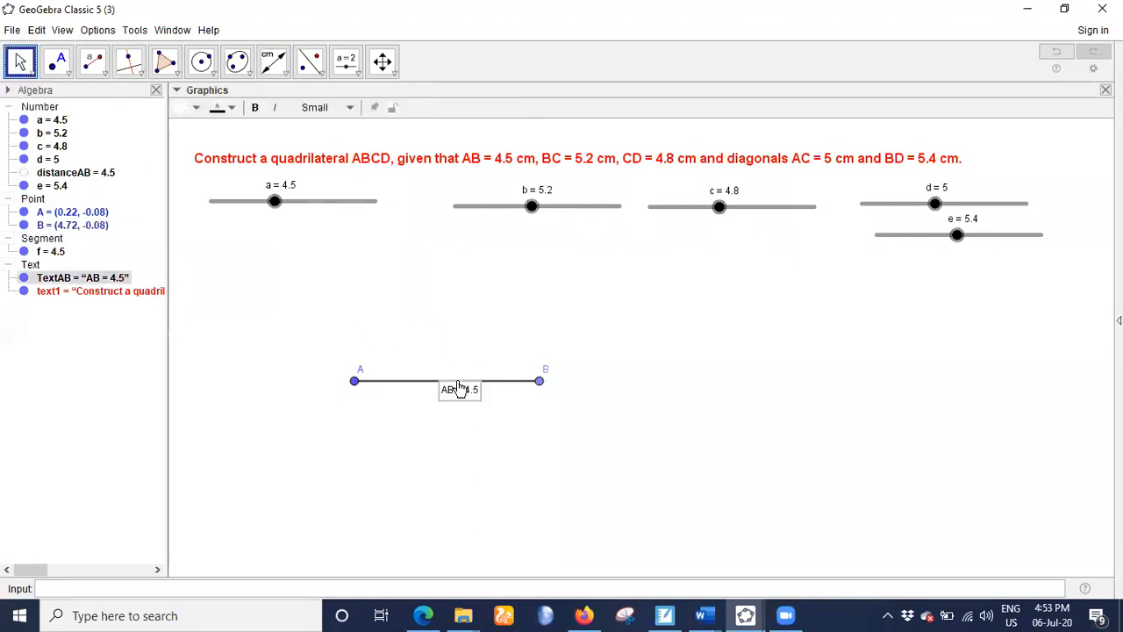
{"action": "left_click", "coordinate": [254, 107]}
{"action": "left_click", "coordinate": [349, 107]}
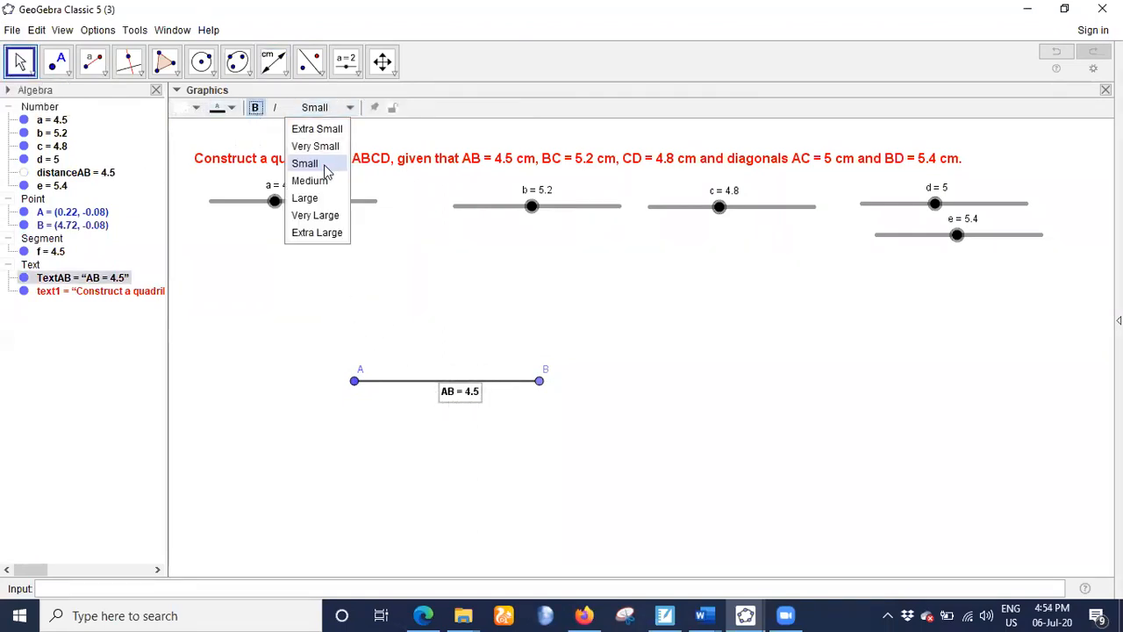
{"action": "left_click", "coordinate": [323, 183]}
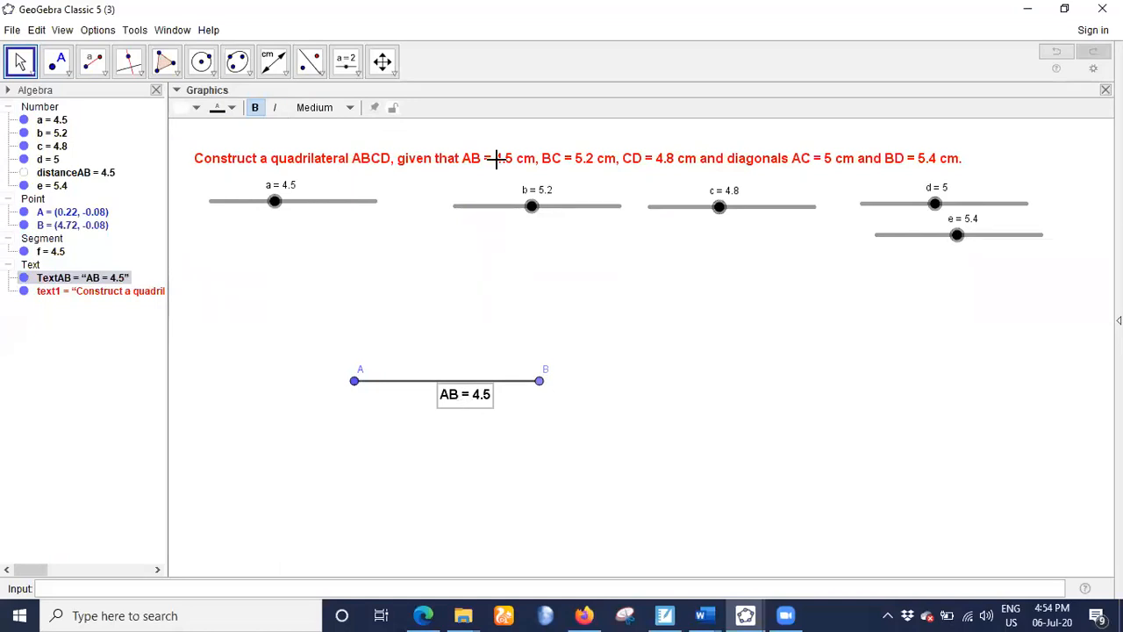
Draw a circle centred at point B with radius b
{"action": "left_click", "coordinate": [207, 66]}
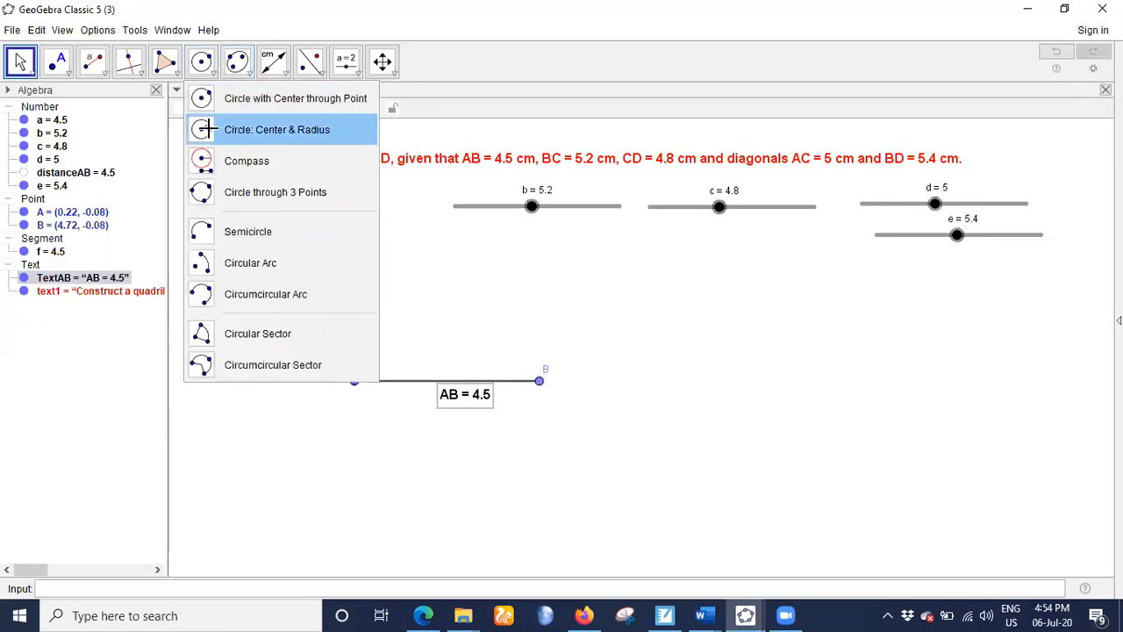
{"action": "left_click", "coordinate": [201, 128]}
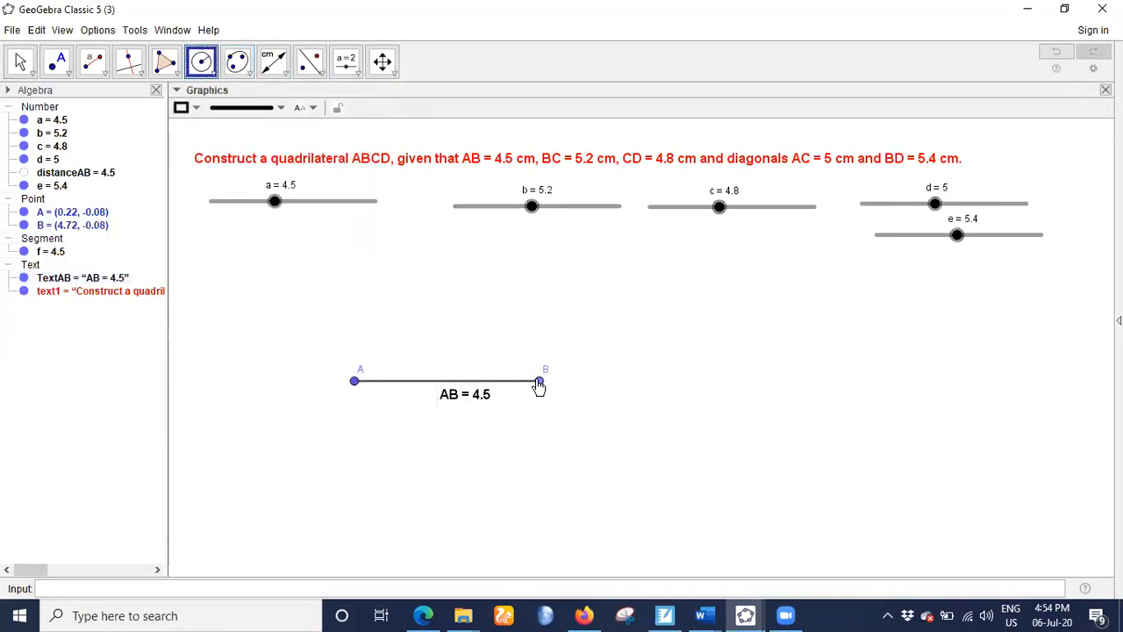
{"action": "left_click", "coordinate": [539, 383]}
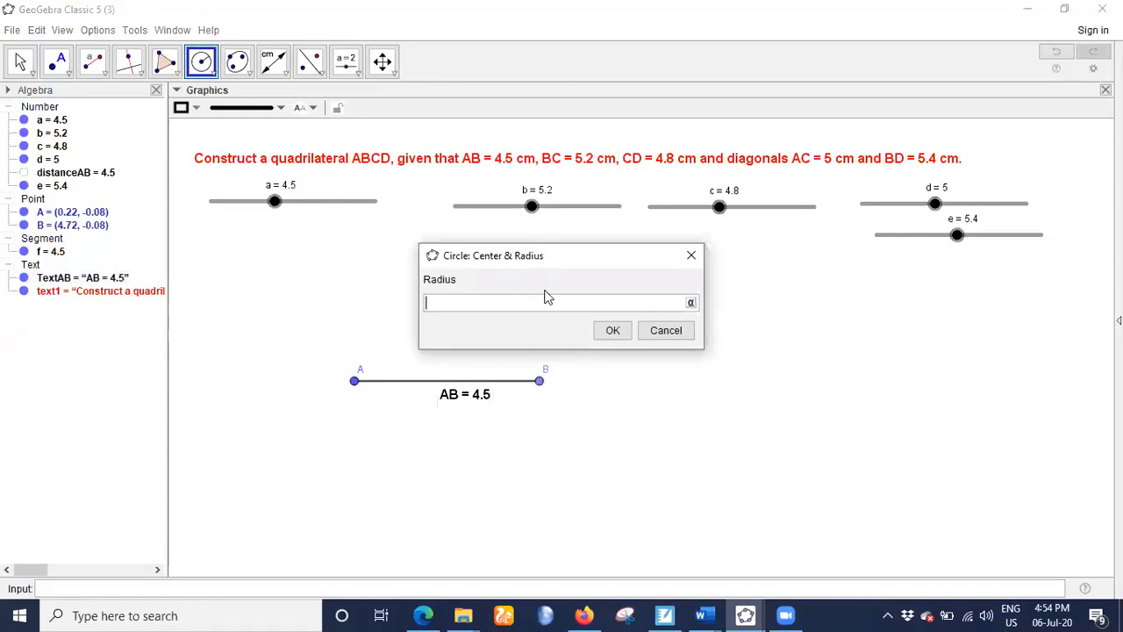
{"action": "type", "text": "b"}
{"action": "left_click", "coordinate": [610, 330]}
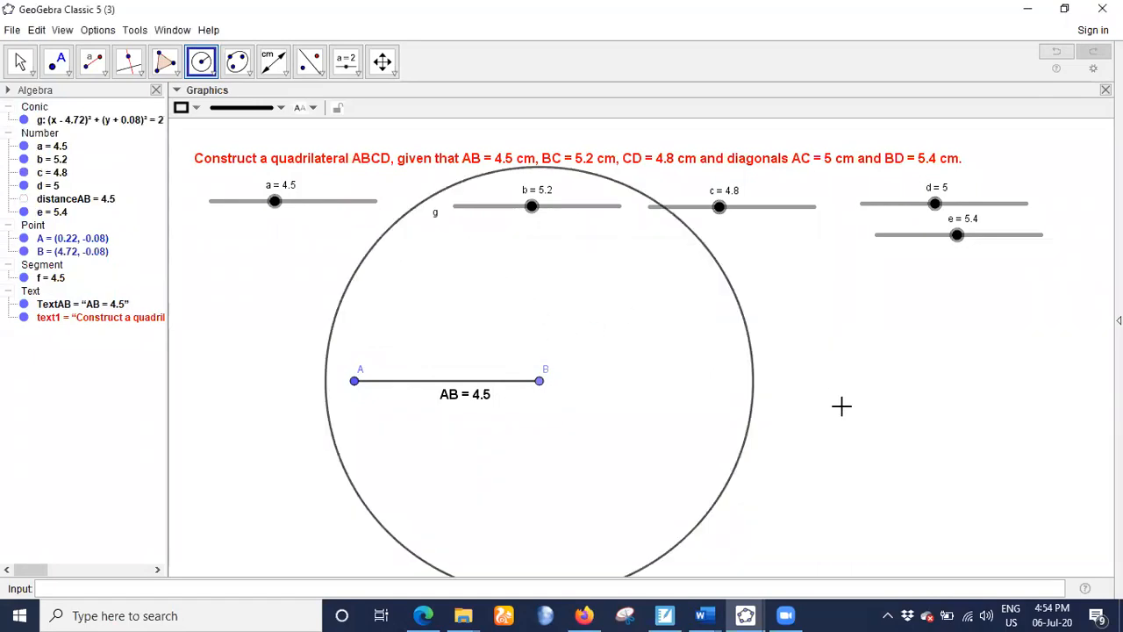
Place the problem statement text back above the sliders and delete the stray point C inside the circle
{"action": "scroll", "coordinate": [841, 406], "scroll_direction": "down", "scroll_amount": 2}
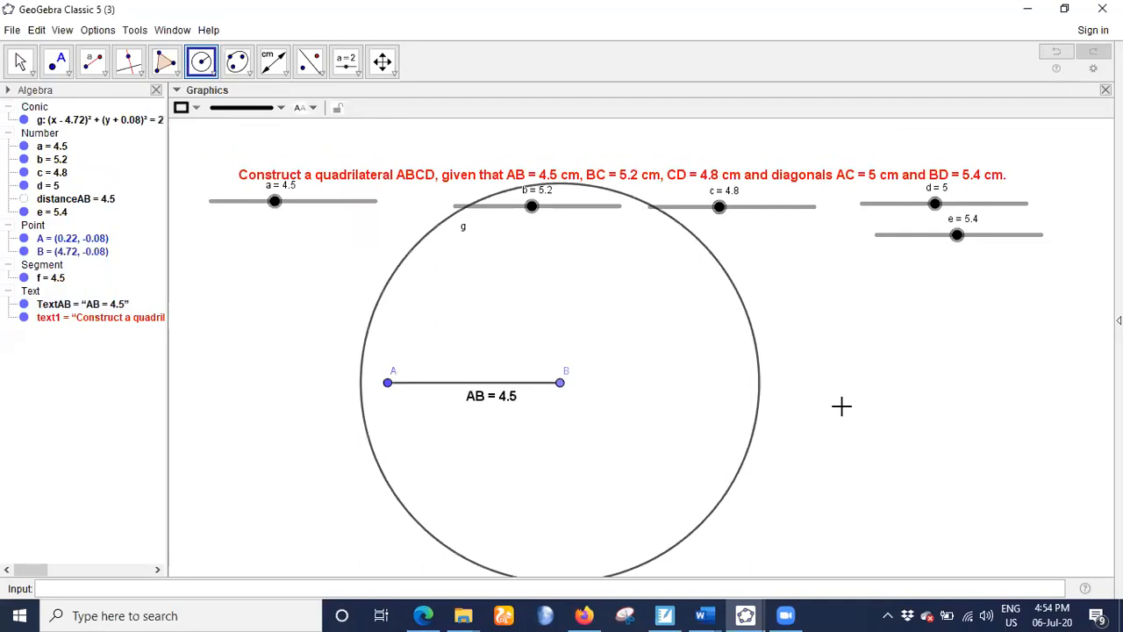
{"action": "scroll", "coordinate": [840, 405], "scroll_direction": "down", "scroll_amount": 1}
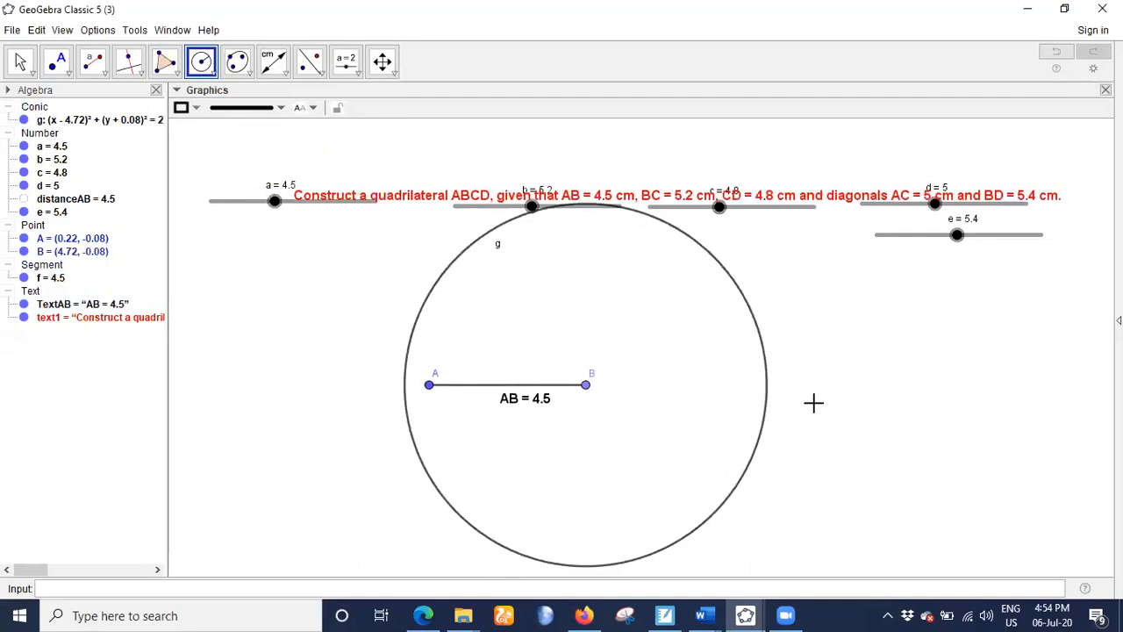
{"action": "scroll", "coordinate": [814, 403], "scroll_direction": "down", "scroll_amount": 1}
{"action": "left_click", "coordinate": [669, 303]}
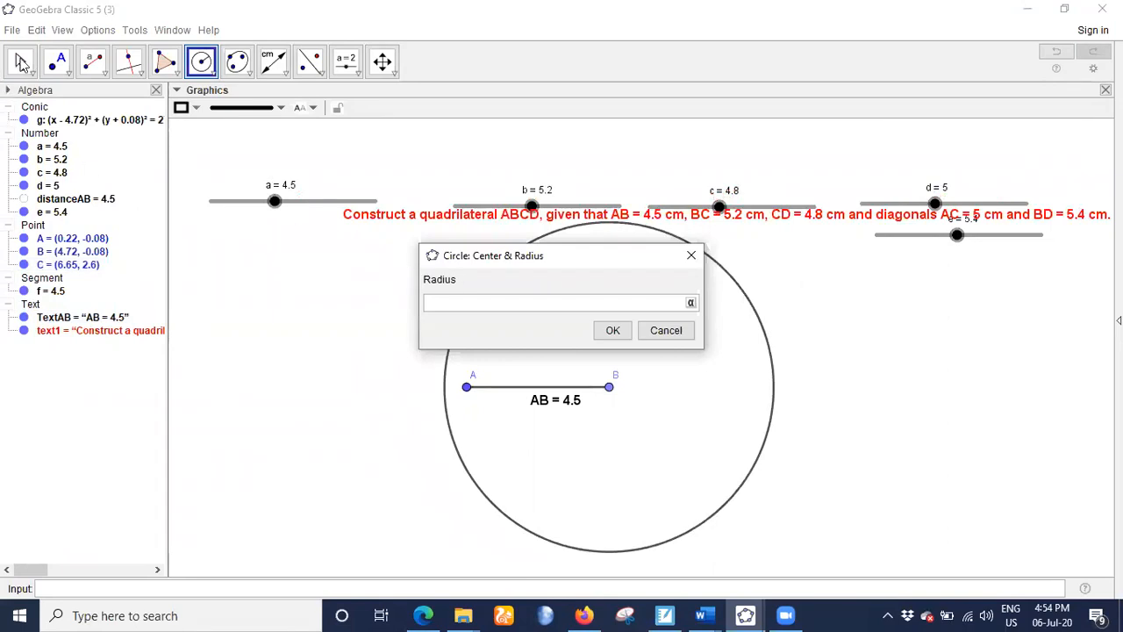
{"action": "key", "text": "Escape"}
{"action": "left_click_drag", "start_coordinate": [828, 352], "coordinate": [734, 397]}
{"action": "left_click_drag", "start_coordinate": [685, 267], "coordinate": [642, 166]}
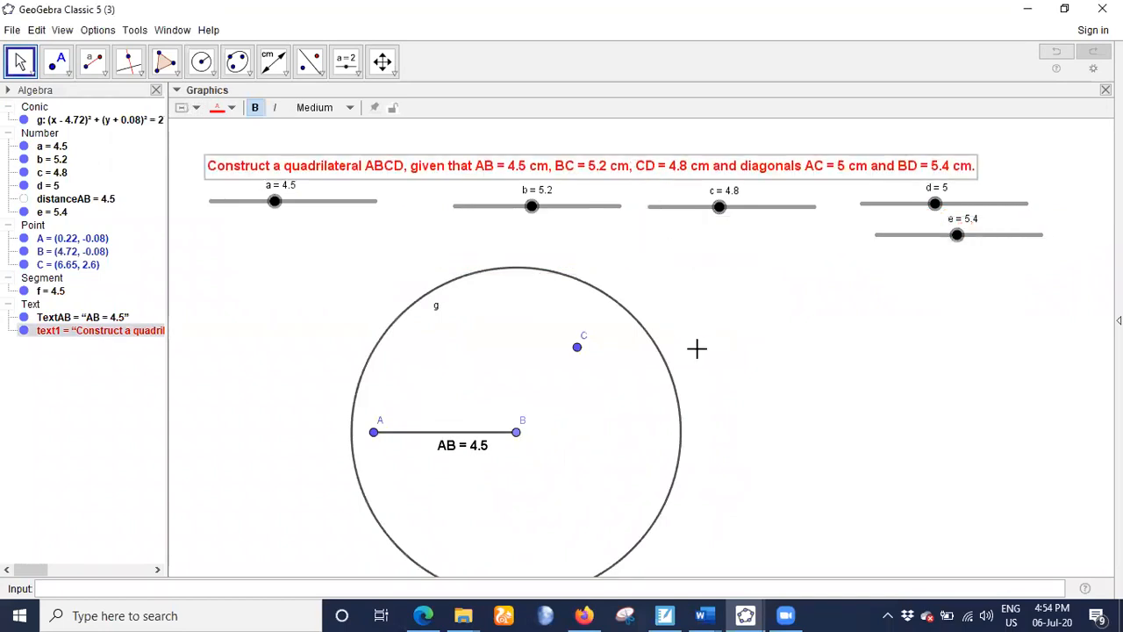
{"action": "right_click", "coordinate": [579, 352]}
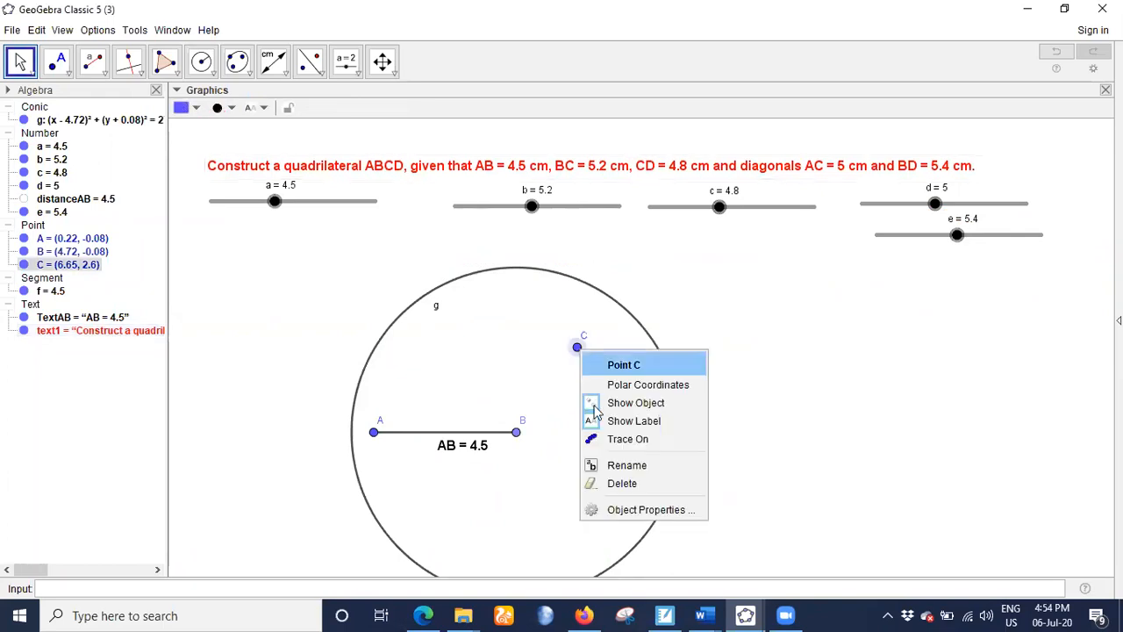
{"action": "left_click", "coordinate": [615, 485]}
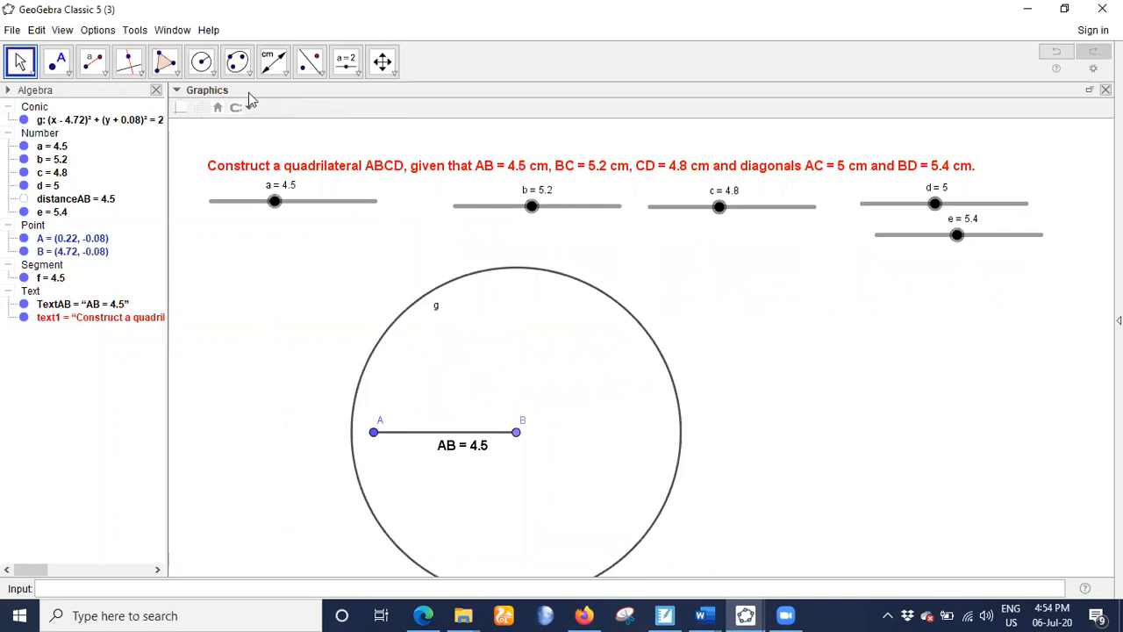
{"action": "left_click", "coordinate": [201, 62]}
{"action": "left_click", "coordinate": [374, 435]}
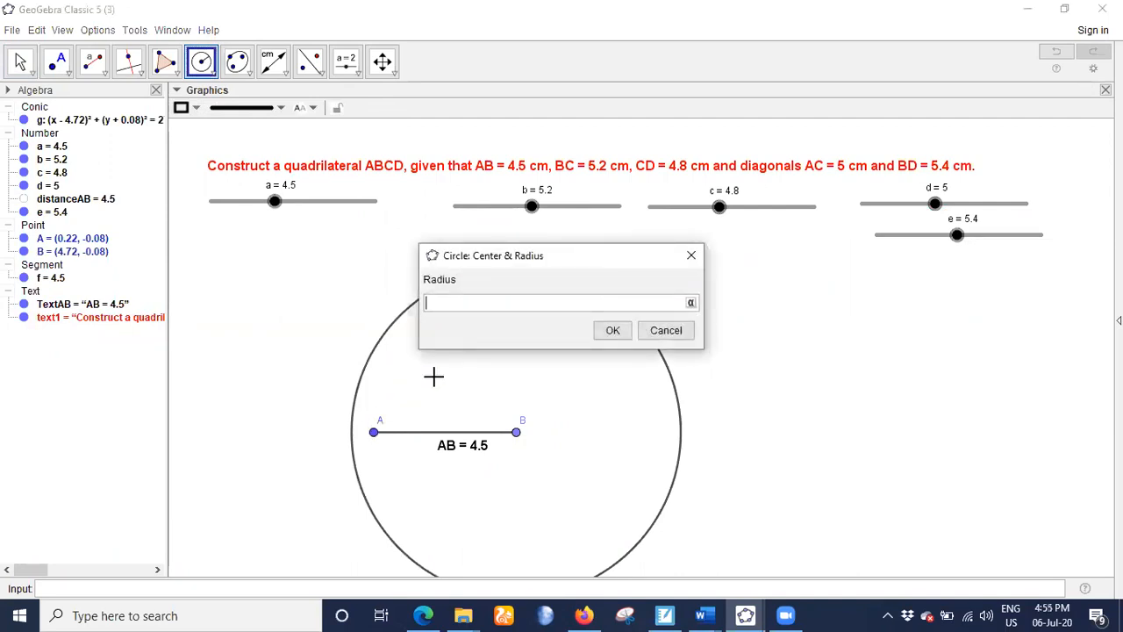
{"action": "left_click", "coordinate": [691, 256]}
Draw a circle centred at point A with diagonal AC's given length d as the radius
{"action": "left_click", "coordinate": [395, 78]}
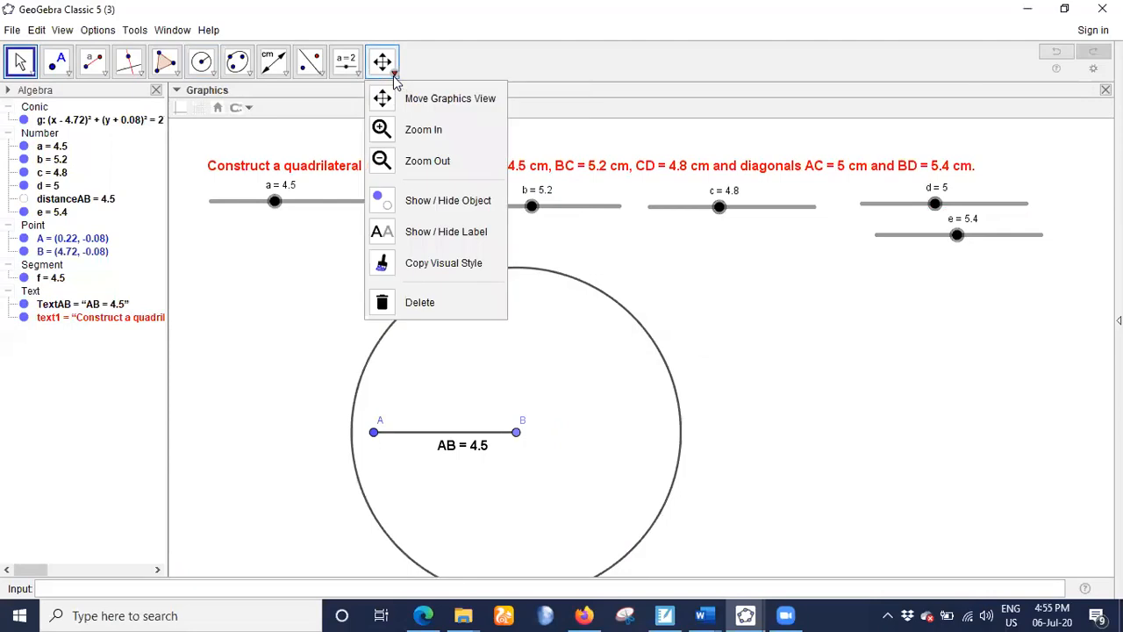
{"action": "left_click", "coordinate": [412, 160]}
{"action": "left_click", "coordinate": [663, 269]}
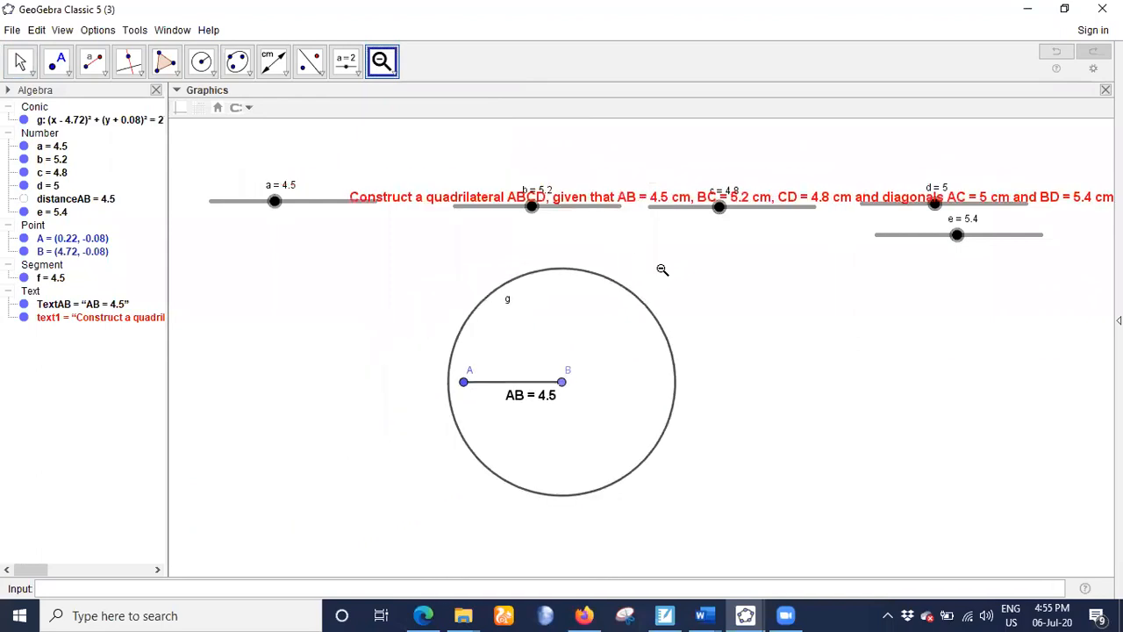
{"action": "left_click", "coordinate": [662, 269]}
{"action": "left_click", "coordinate": [389, 76]}
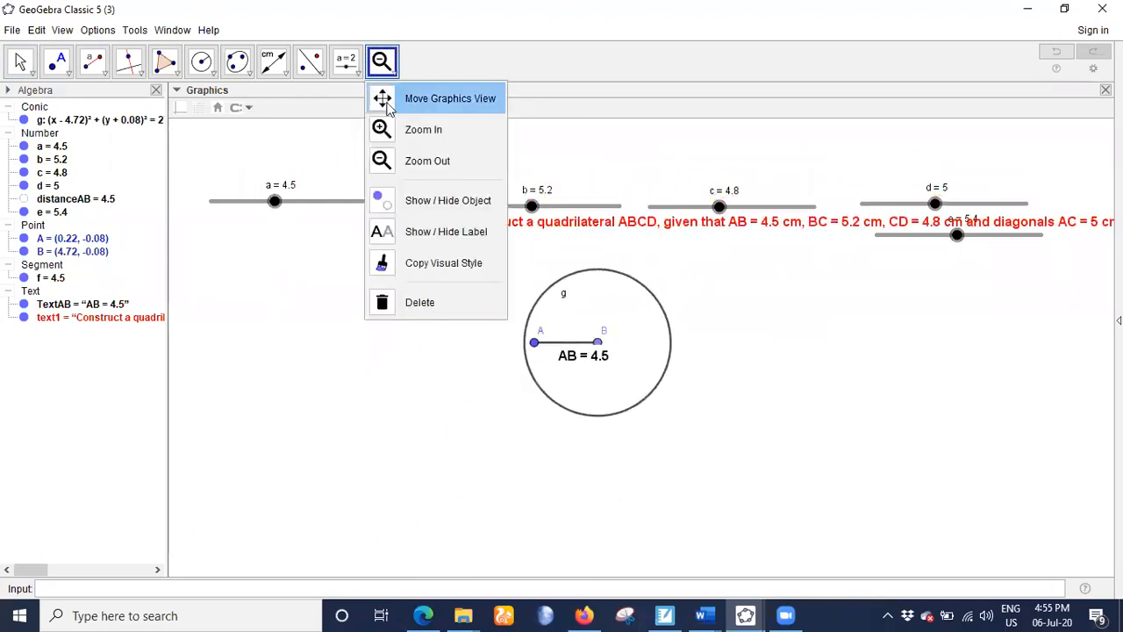
{"action": "left_click", "coordinate": [421, 128]}
{"action": "left_click", "coordinate": [685, 290]}
{"action": "left_click", "coordinate": [685, 290]}
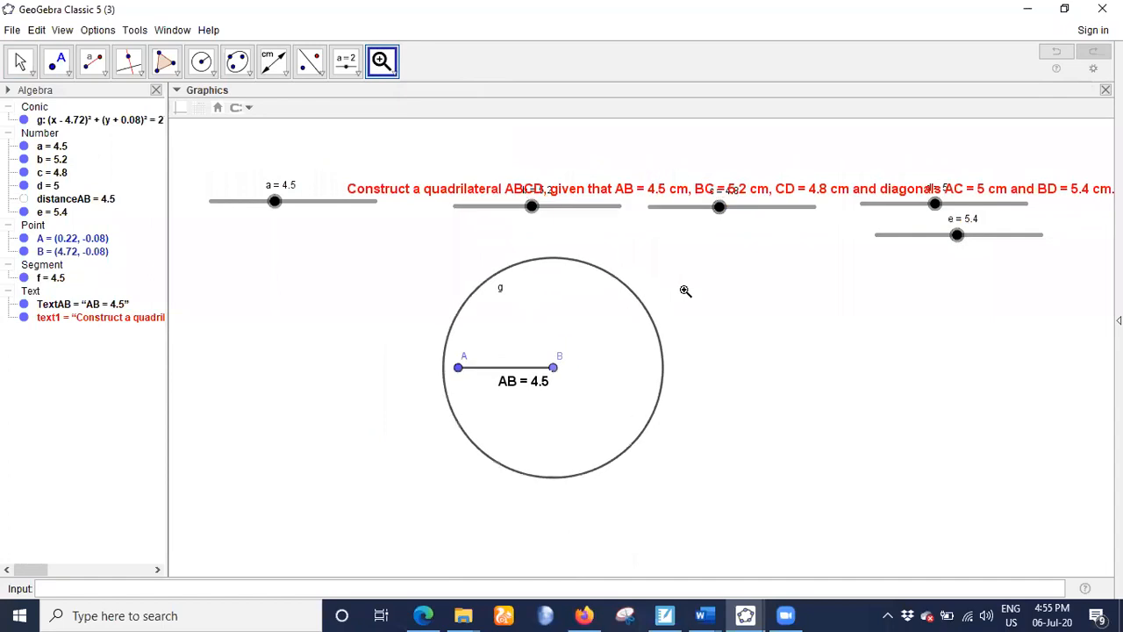
{"action": "left_click", "coordinate": [685, 291]}
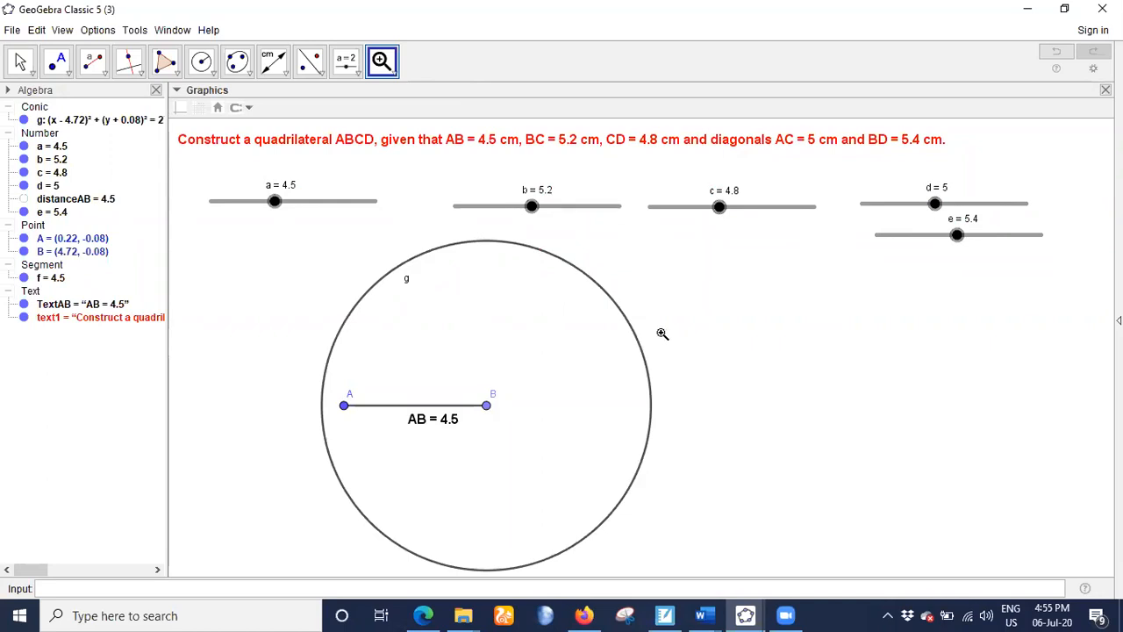
{"action": "left_click", "coordinate": [201, 61]}
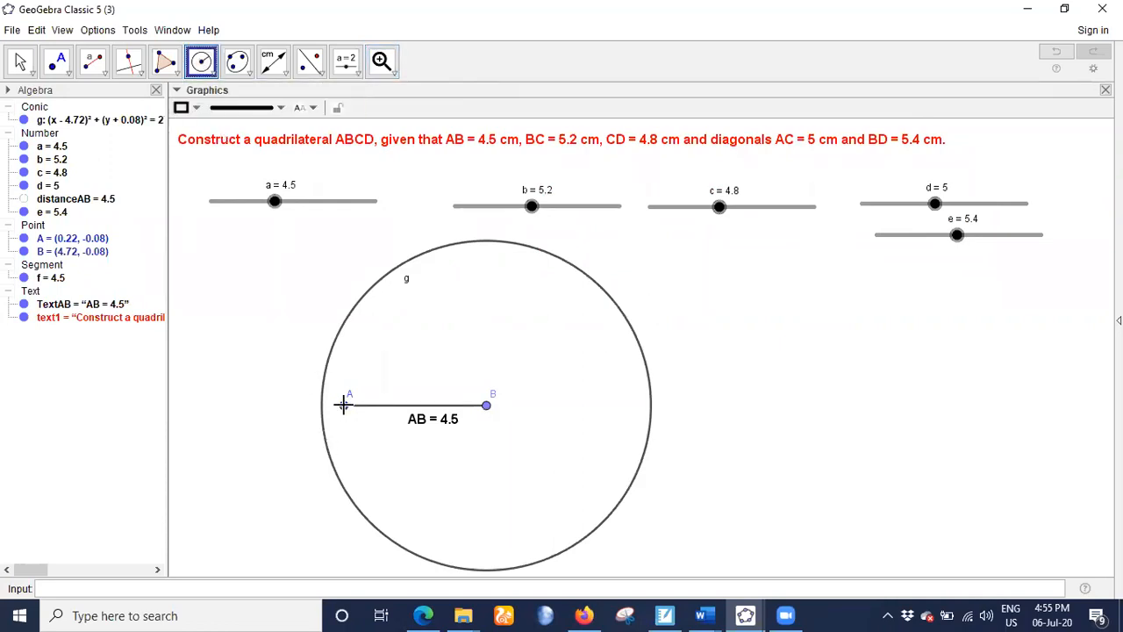
{"action": "left_click", "coordinate": [343, 405]}
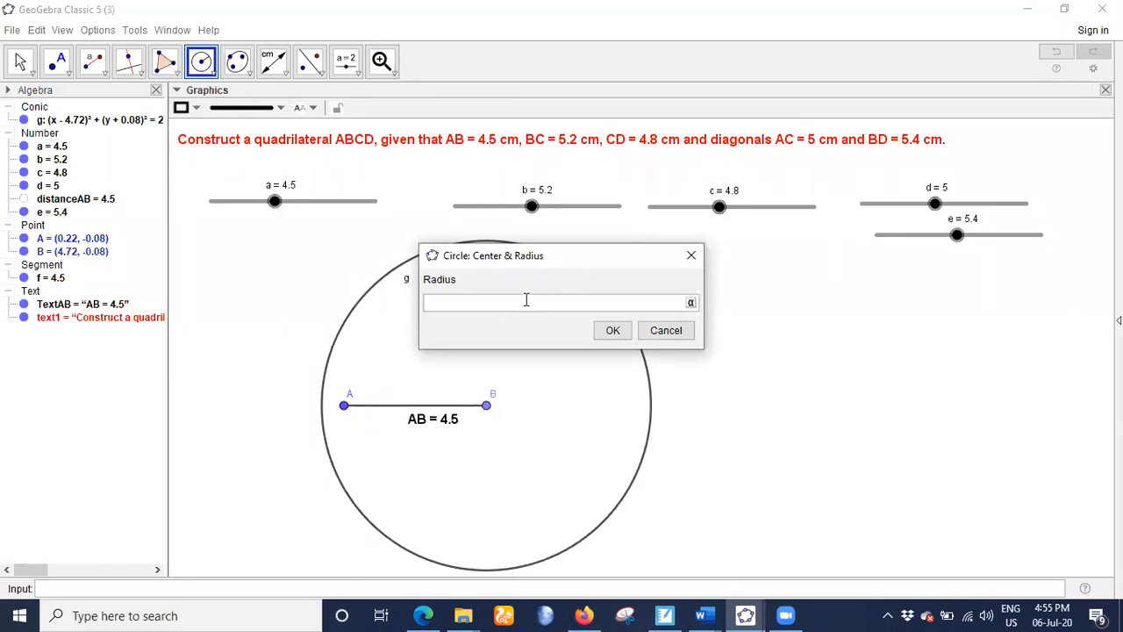
{"action": "left_click", "coordinate": [612, 331]}
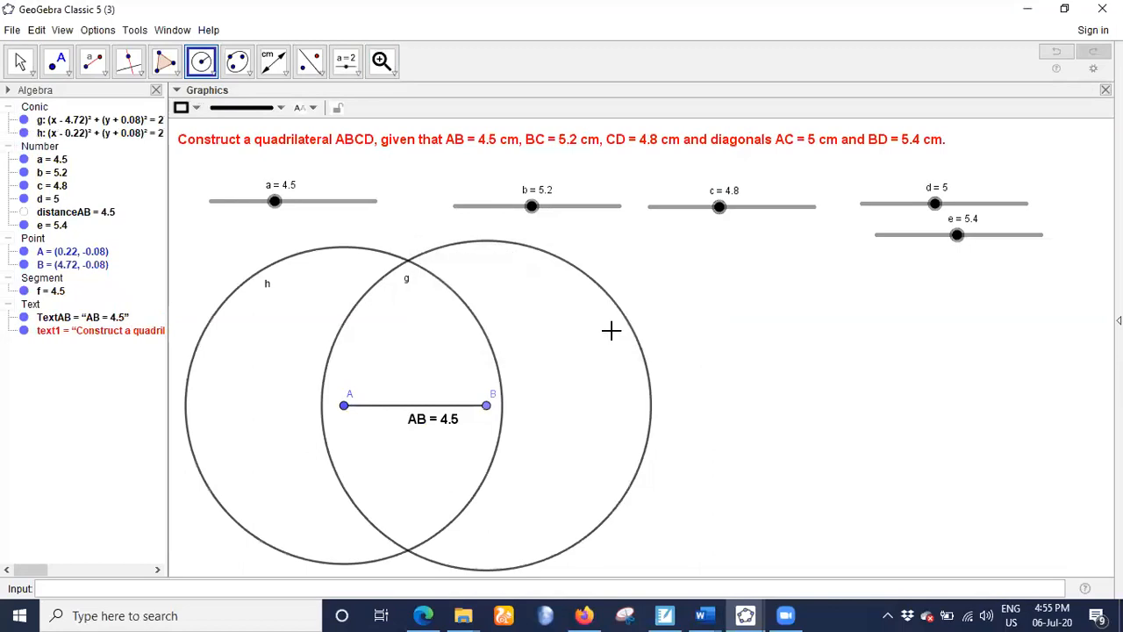
Mark the upper intersection point of the circles centred at A and B
{"action": "left_click", "coordinate": [72, 76]}
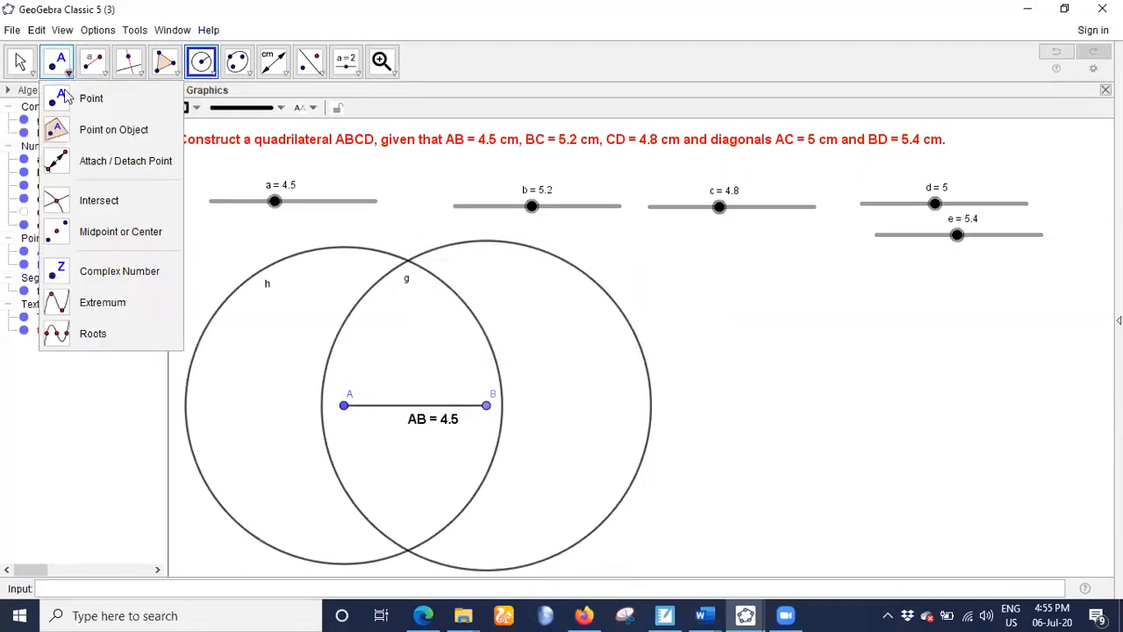
{"action": "left_click", "coordinate": [71, 196]}
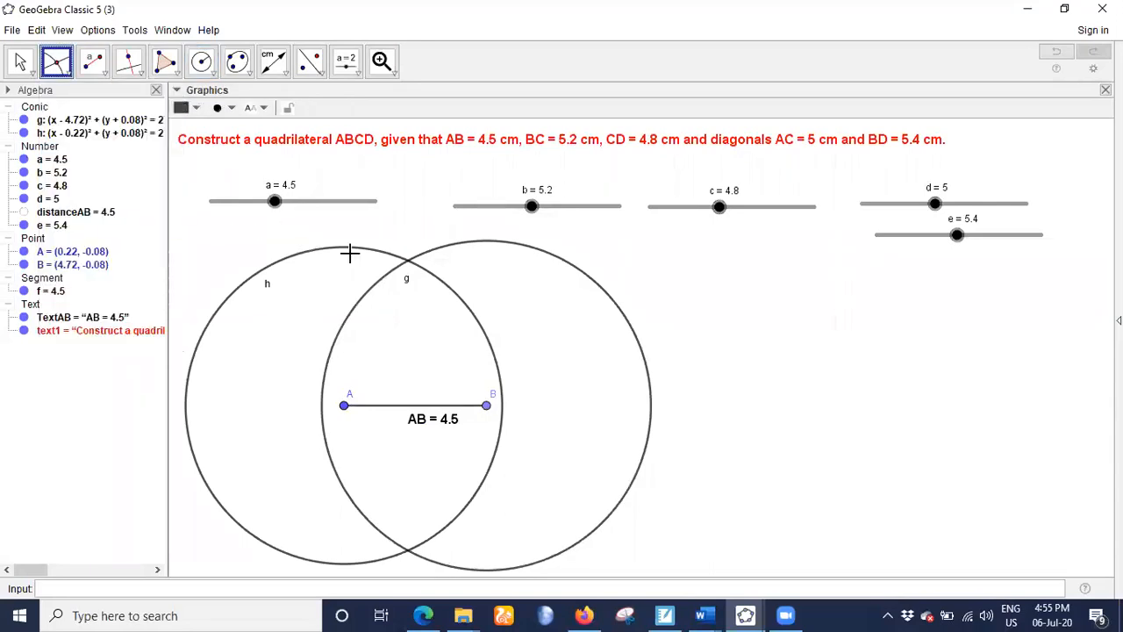
{"action": "left_click", "coordinate": [408, 263]}
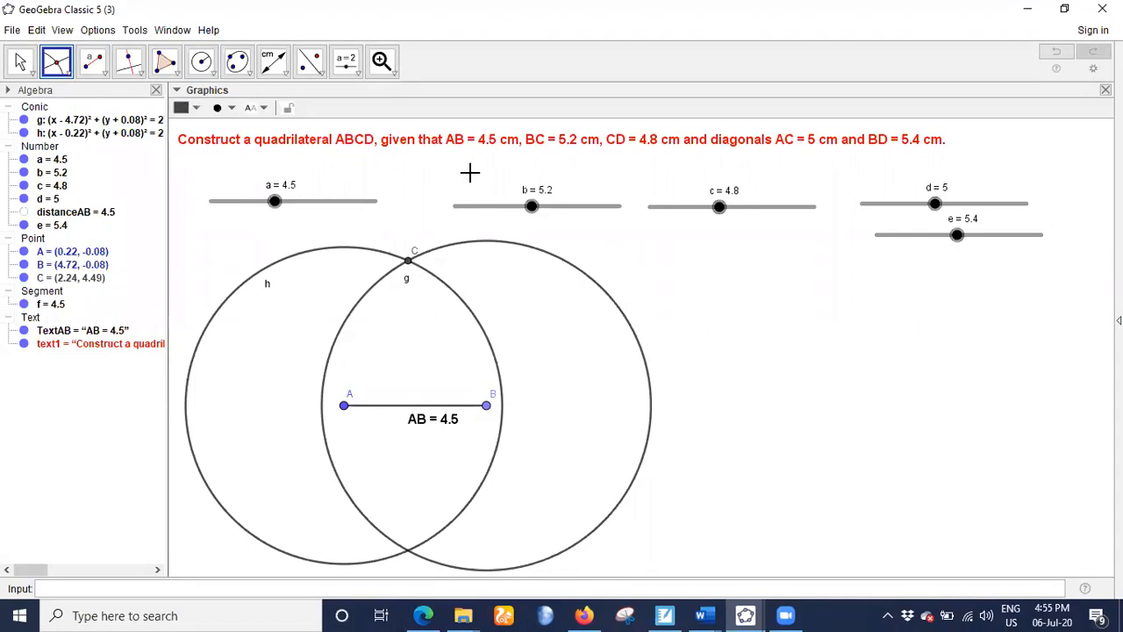
{"action": "left_click", "coordinate": [20, 61]}
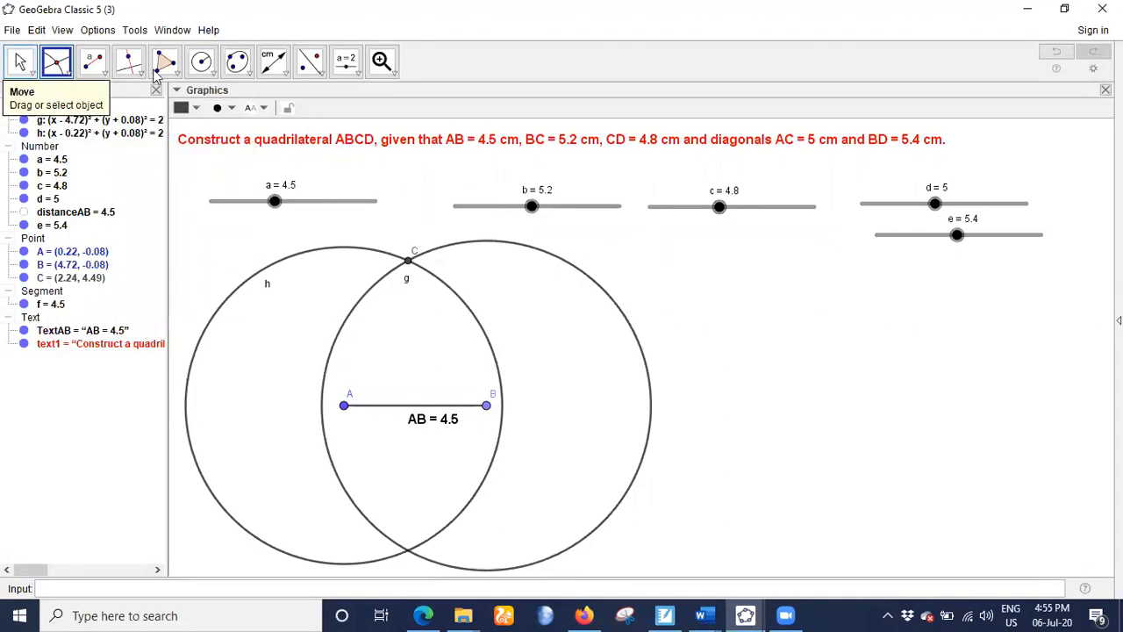
Draw a circumcircular arc along the circle centred at B, starting left of C, passing through C and ending near the circle's top
{"action": "left_click", "coordinate": [201, 63]}
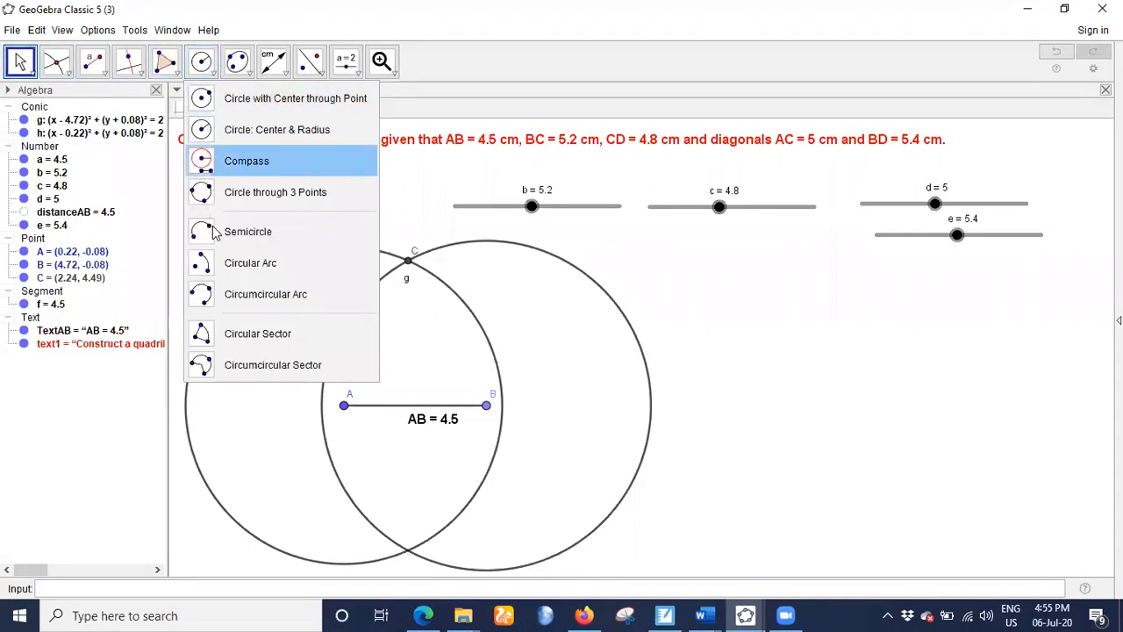
{"action": "left_click", "coordinate": [211, 296]}
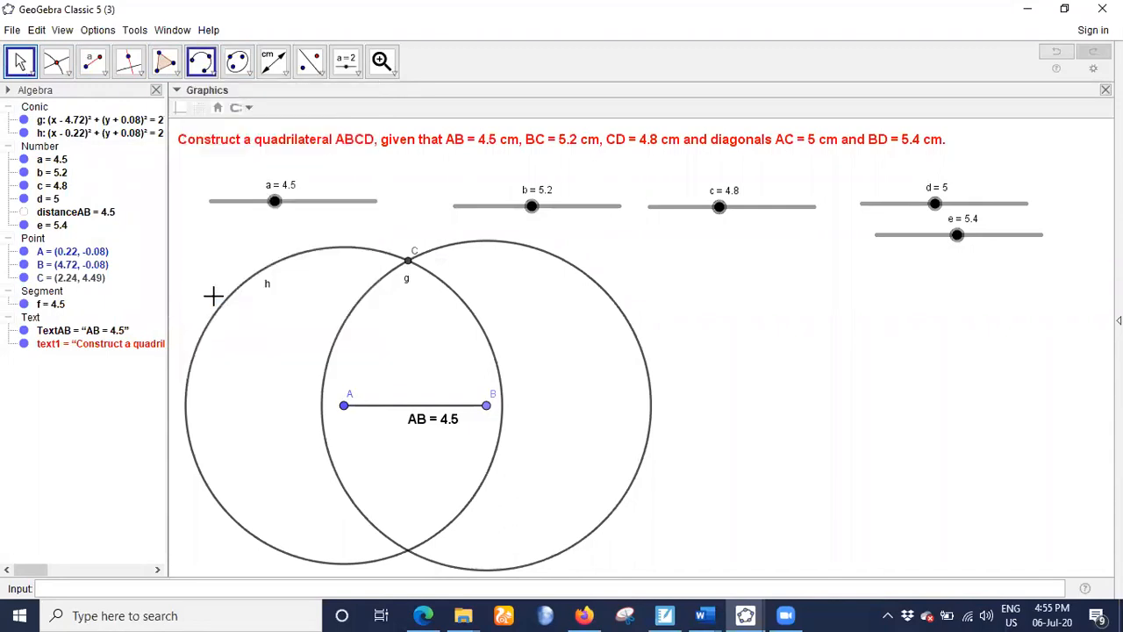
{"action": "left_click", "coordinate": [362, 296]}
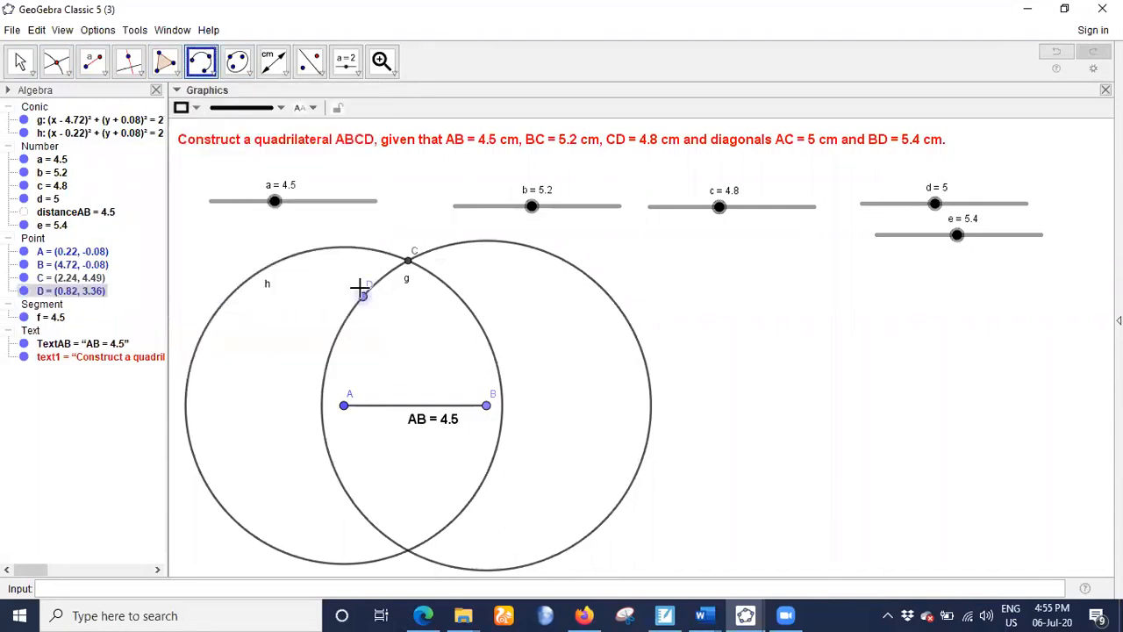
{"action": "left_click", "coordinate": [410, 263]}
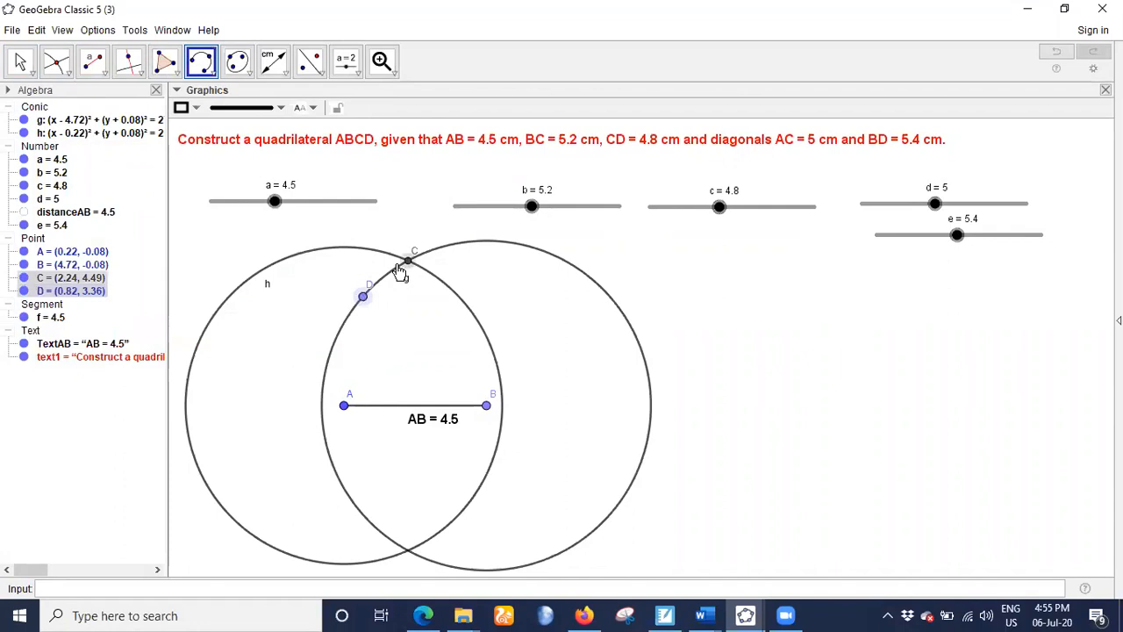
{"action": "left_click", "coordinate": [475, 241]}
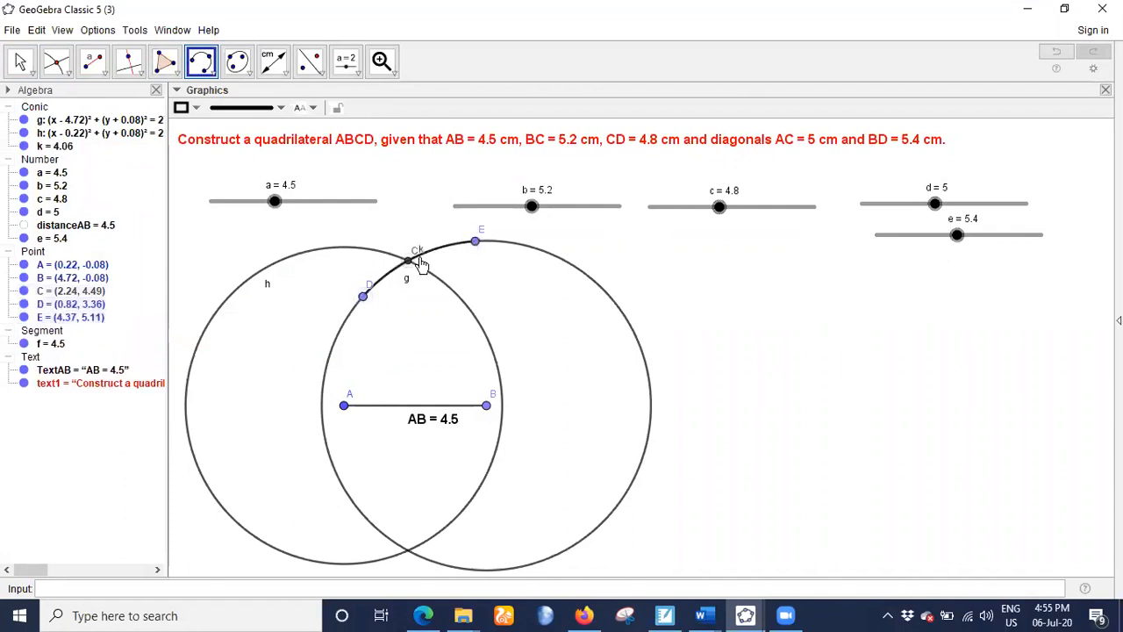
Draw a circumcircular arc along the circle centred at A, starting near its top, passing through C and ending lower to the right
{"action": "left_click", "coordinate": [341, 248]}
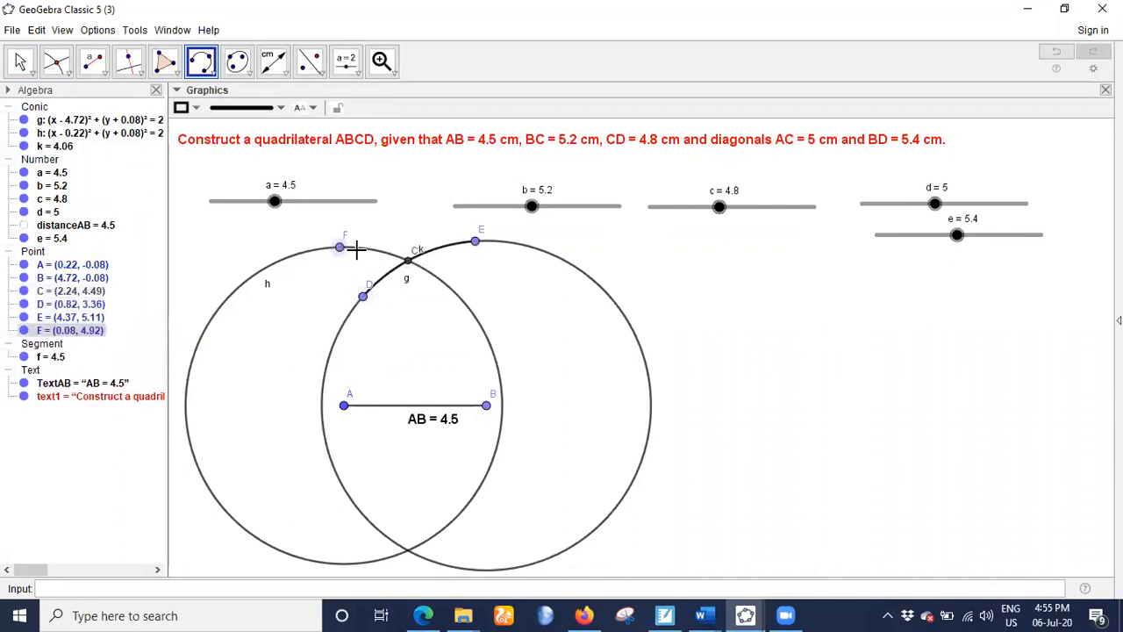
{"action": "left_click", "coordinate": [410, 262]}
{"action": "left_click", "coordinate": [449, 287]}
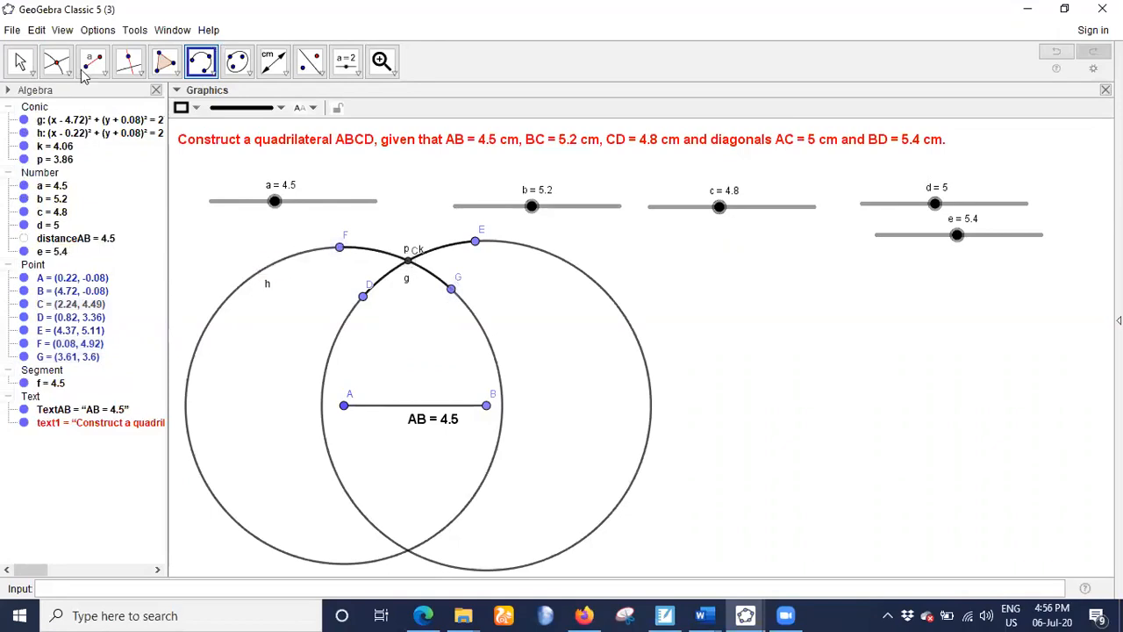
Hide the full circles centred at B and A, keeping the arcs that cross at C
{"action": "key", "text": "Escape"}
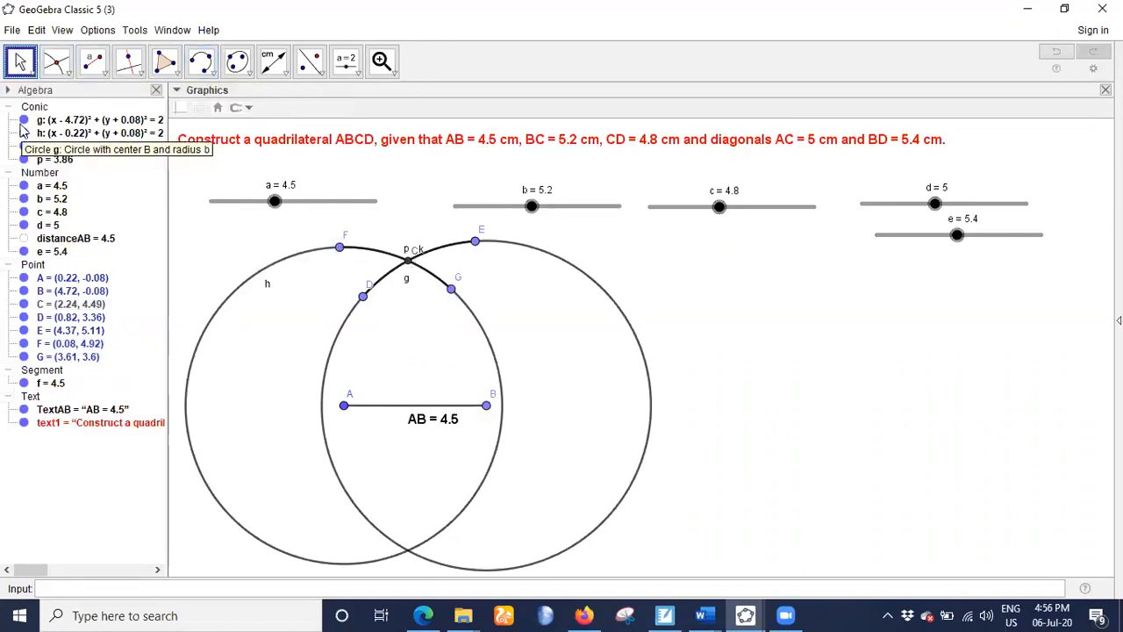
{"action": "left_click", "coordinate": [24, 120]}
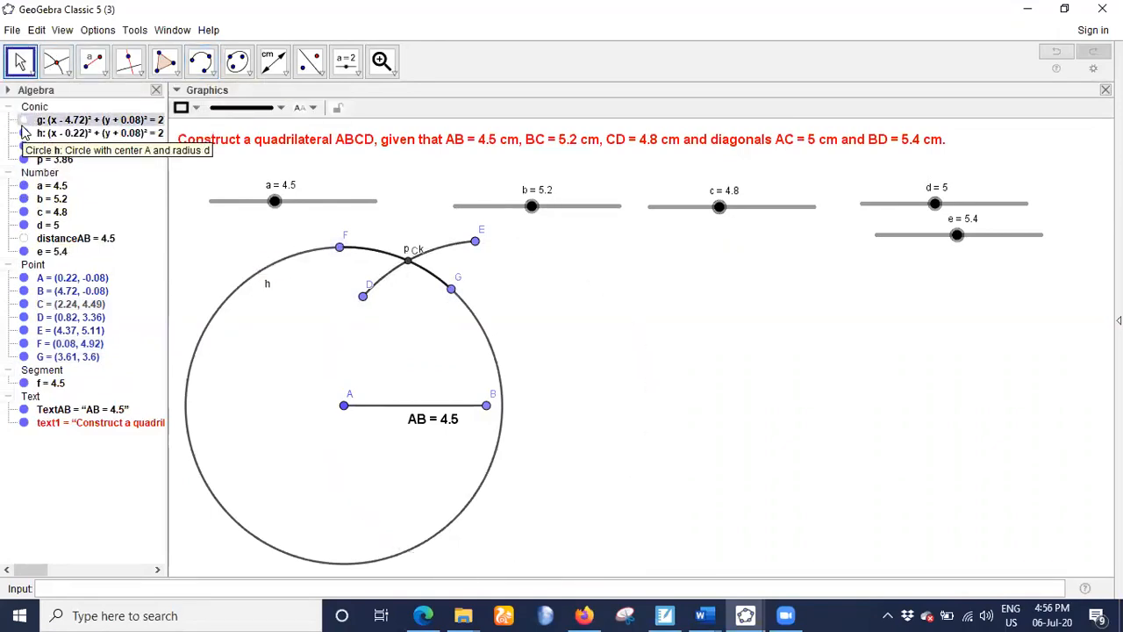
{"action": "left_click", "coordinate": [24, 134]}
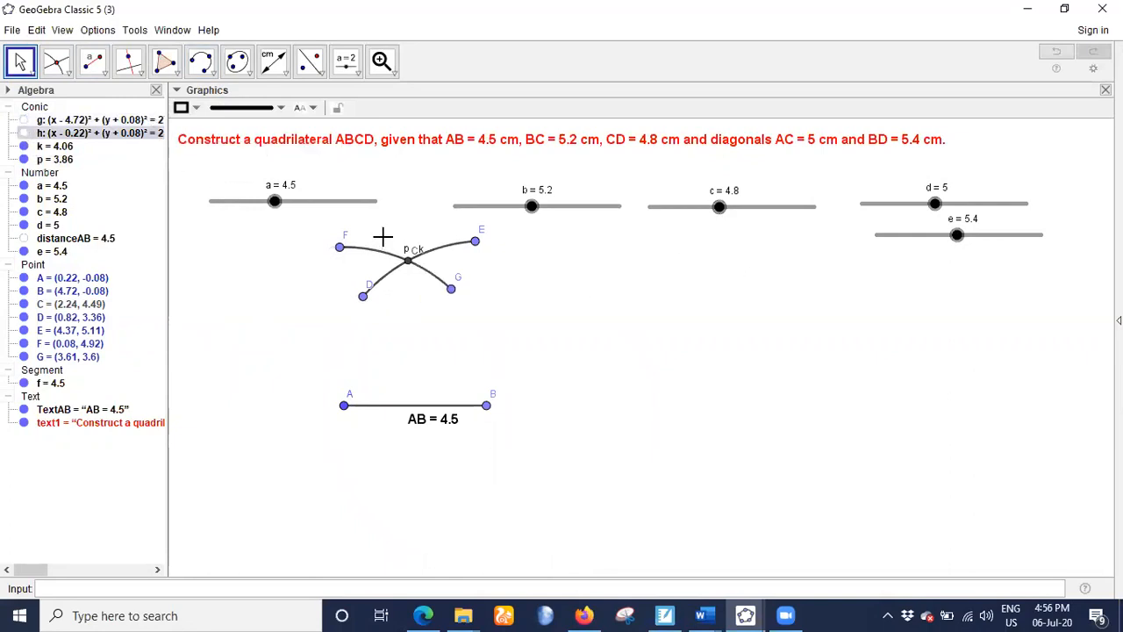
Draw segments from A to C and from B to C
{"action": "left_click", "coordinate": [92, 61]}
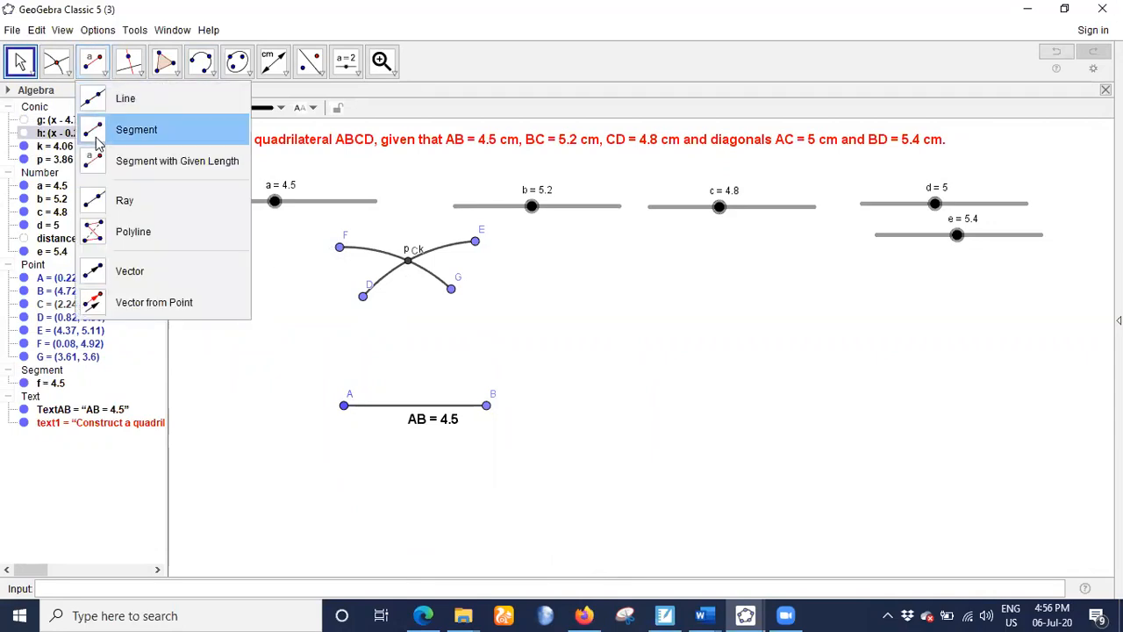
{"action": "left_click", "coordinate": [99, 130]}
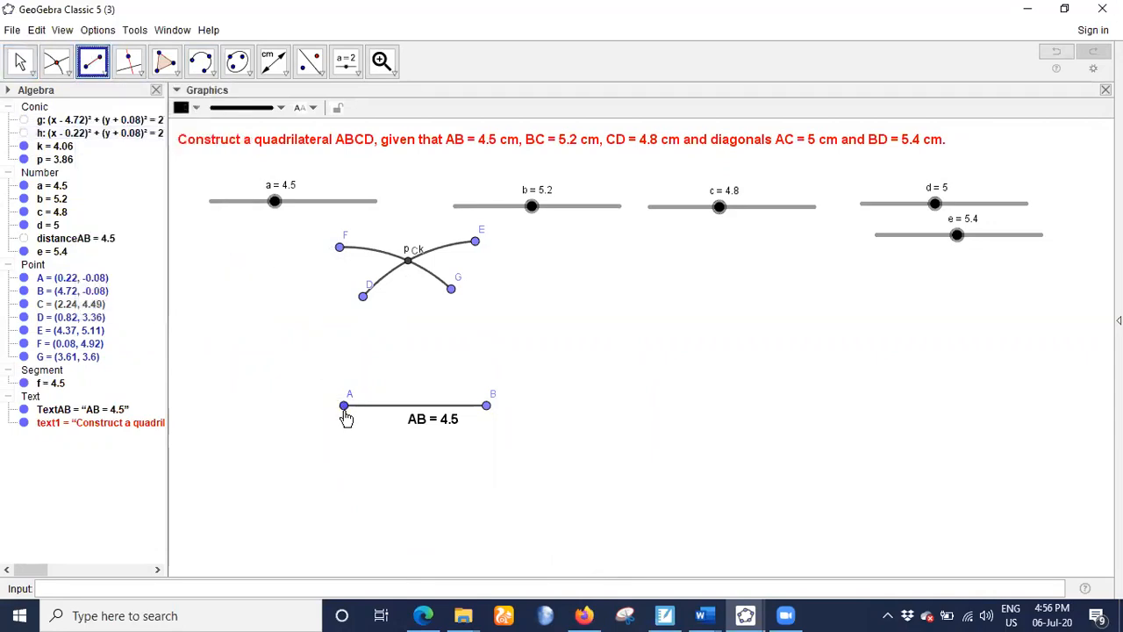
{"action": "left_click", "coordinate": [345, 408]}
{"action": "left_click", "coordinate": [405, 260]}
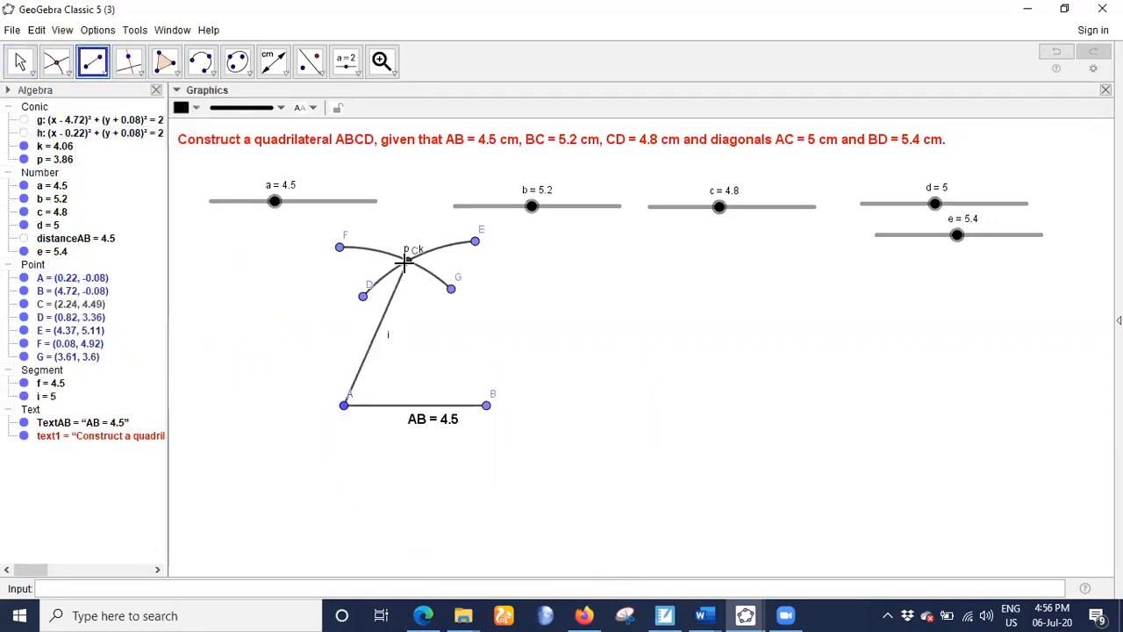
{"action": "left_click", "coordinate": [486, 405]}
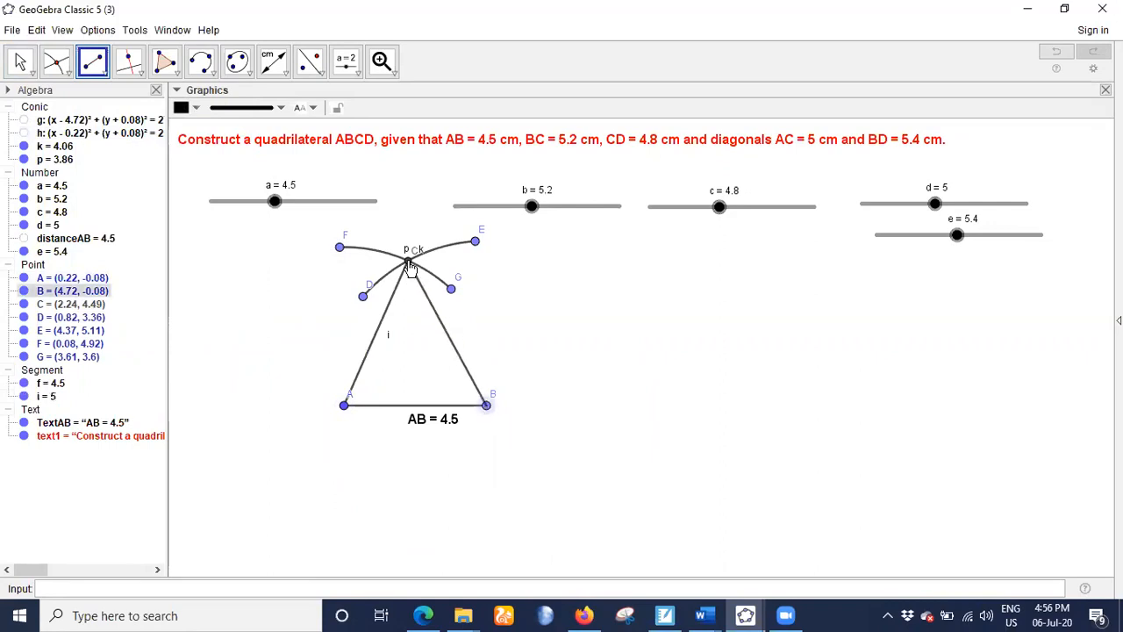
{"action": "left_click", "coordinate": [408, 262]}
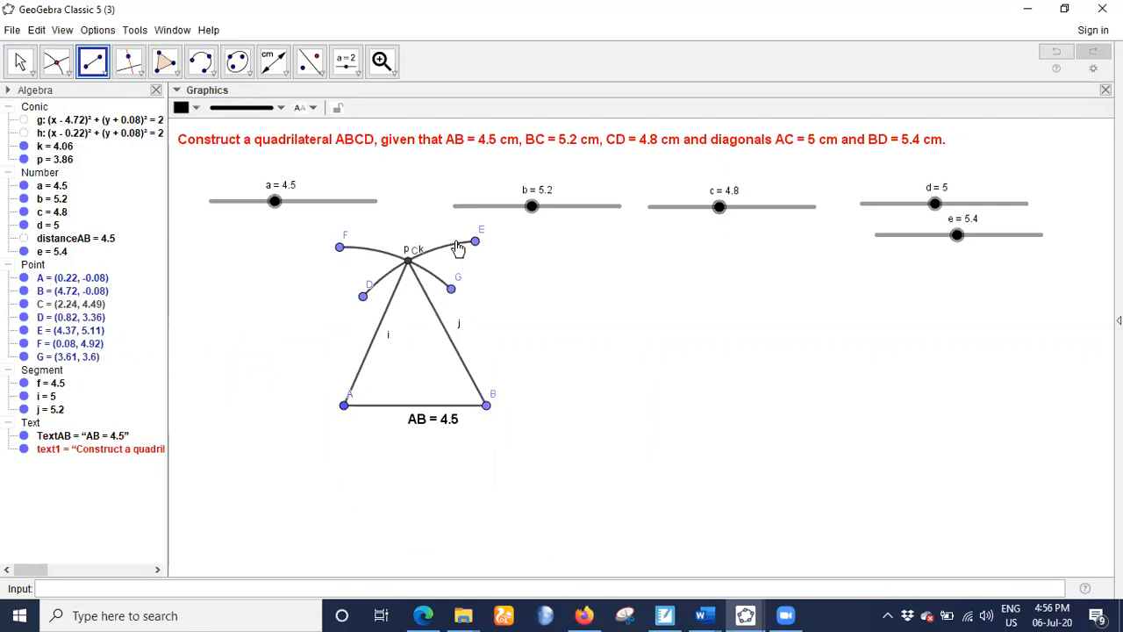
Colour the arc through D, C and E red and the arc through F, C and G blue
{"action": "left_click", "coordinate": [21, 61]}
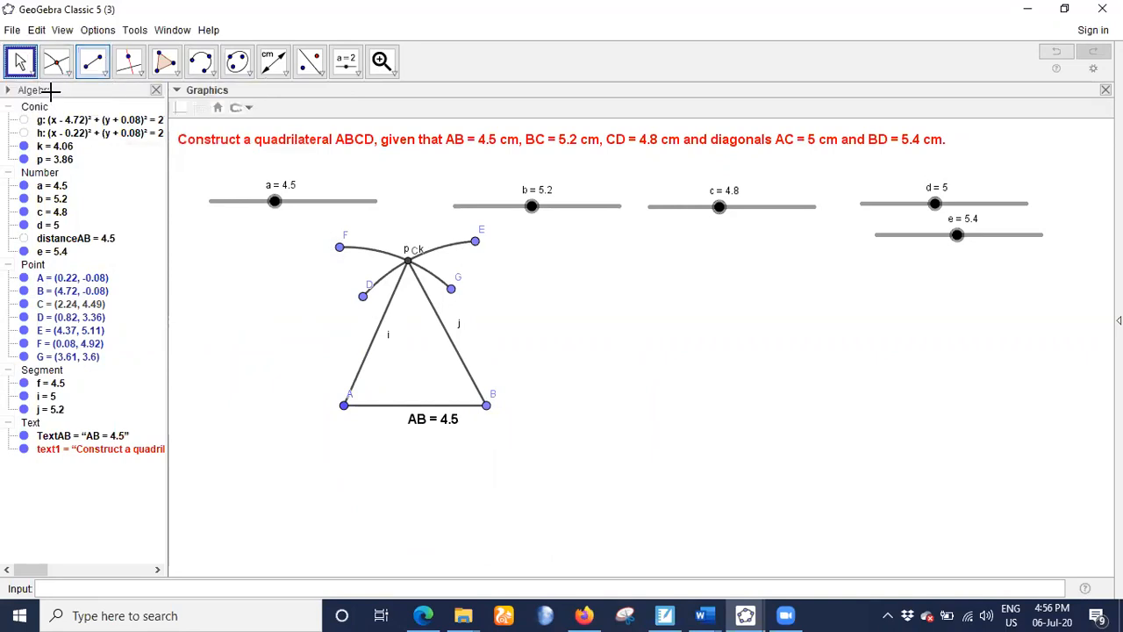
{"action": "left_click", "coordinate": [445, 241]}
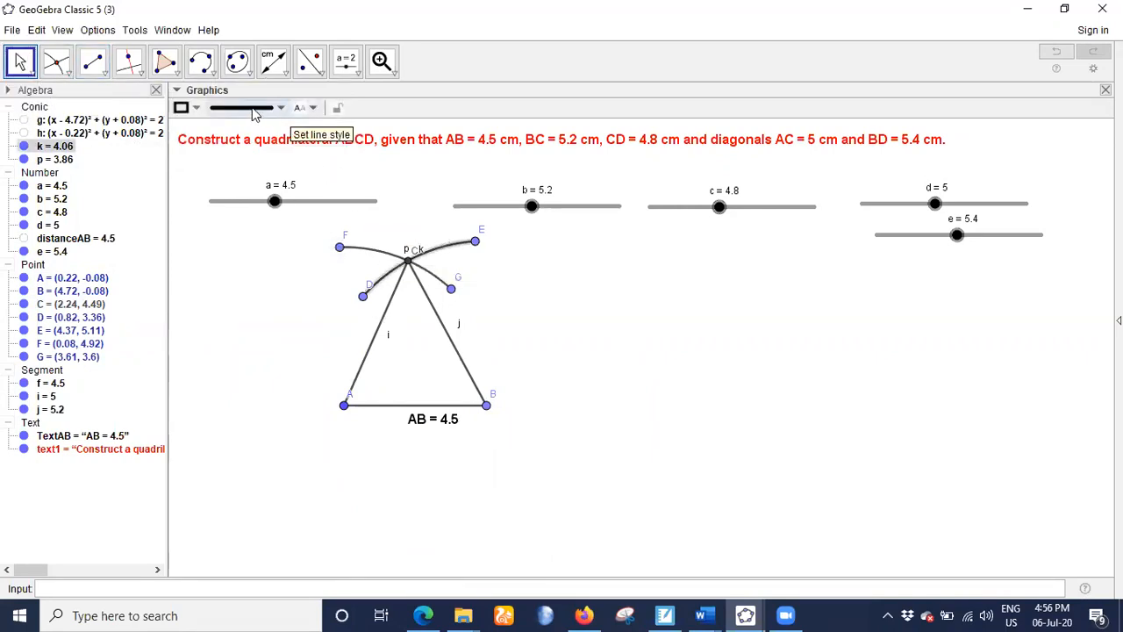
{"action": "left_click", "coordinate": [184, 109]}
{"action": "left_click", "coordinate": [184, 127]}
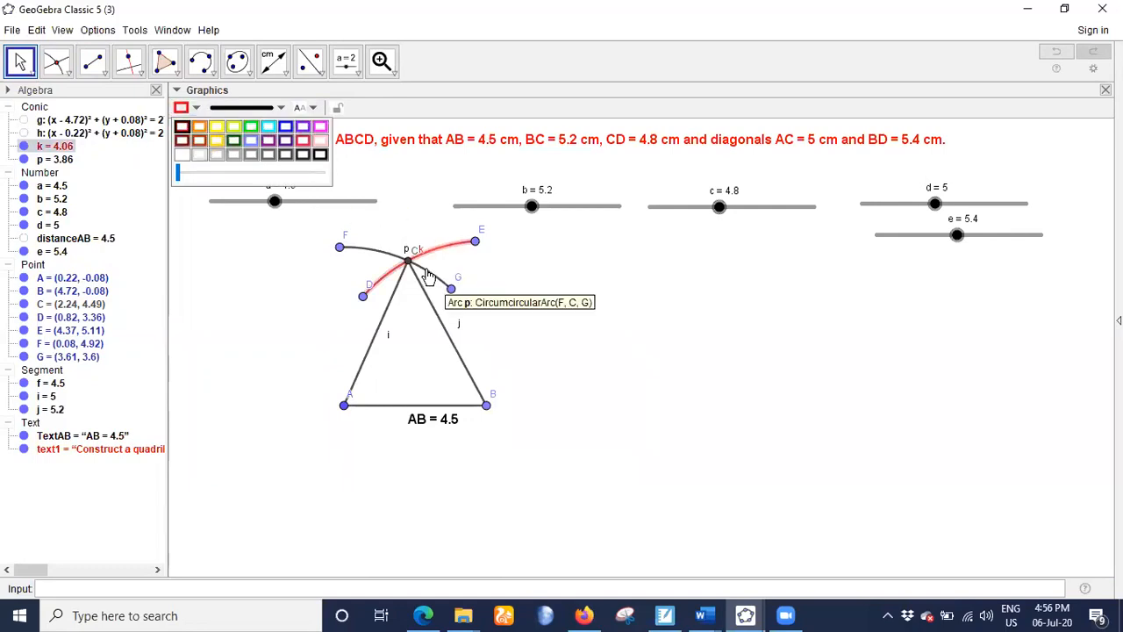
{"action": "left_click", "coordinate": [427, 275]}
{"action": "left_click", "coordinate": [199, 108]}
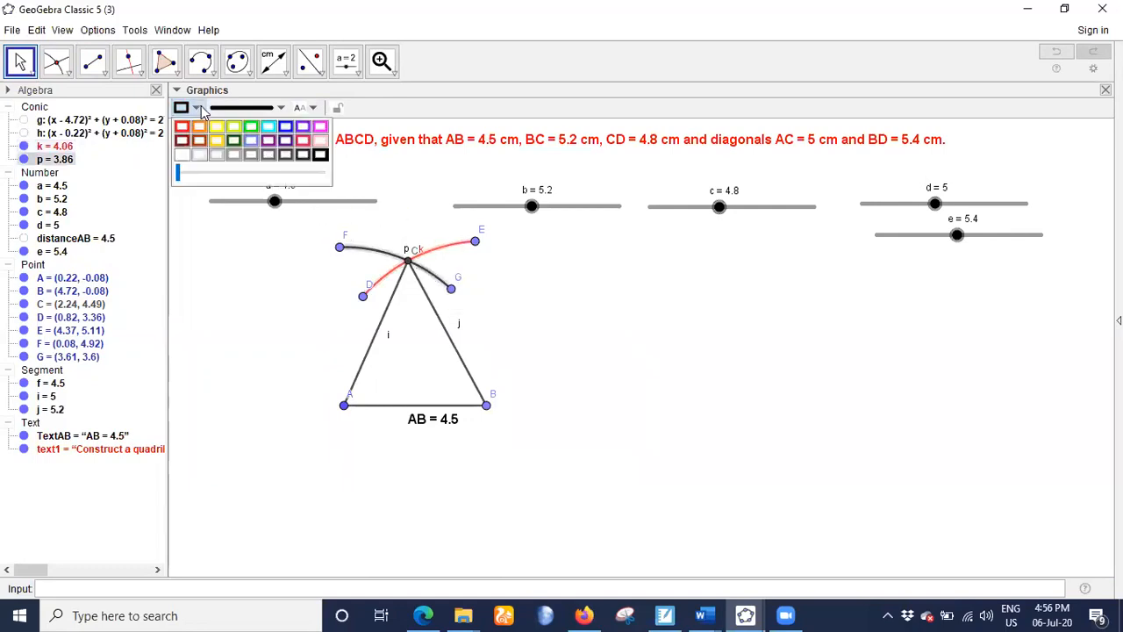
{"action": "left_click", "coordinate": [286, 126]}
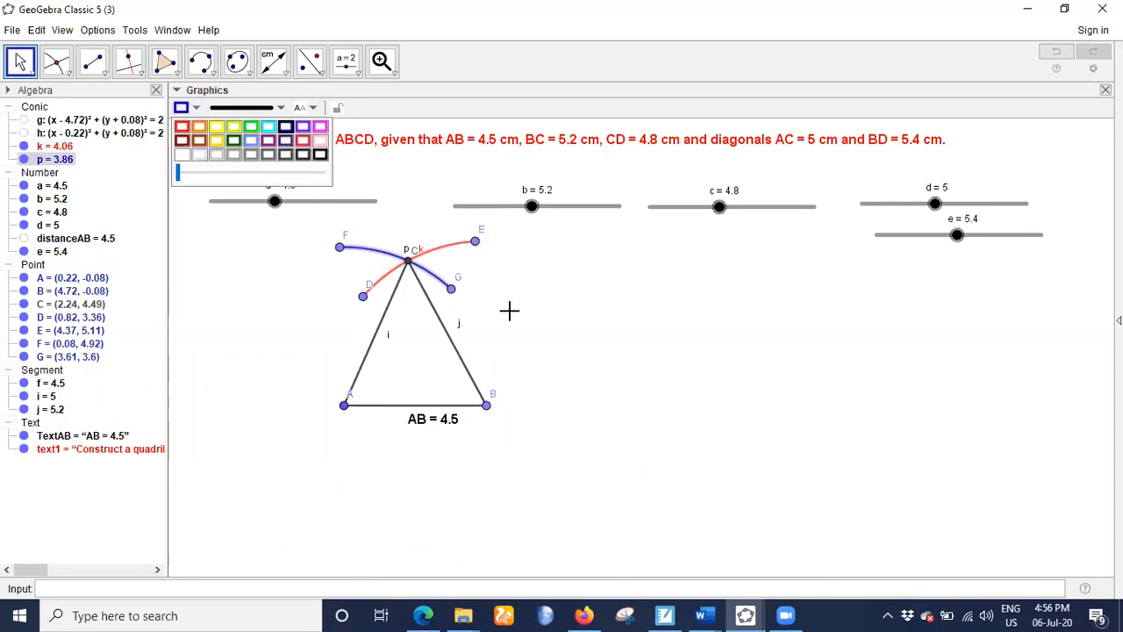
{"action": "left_click", "coordinate": [513, 318]}
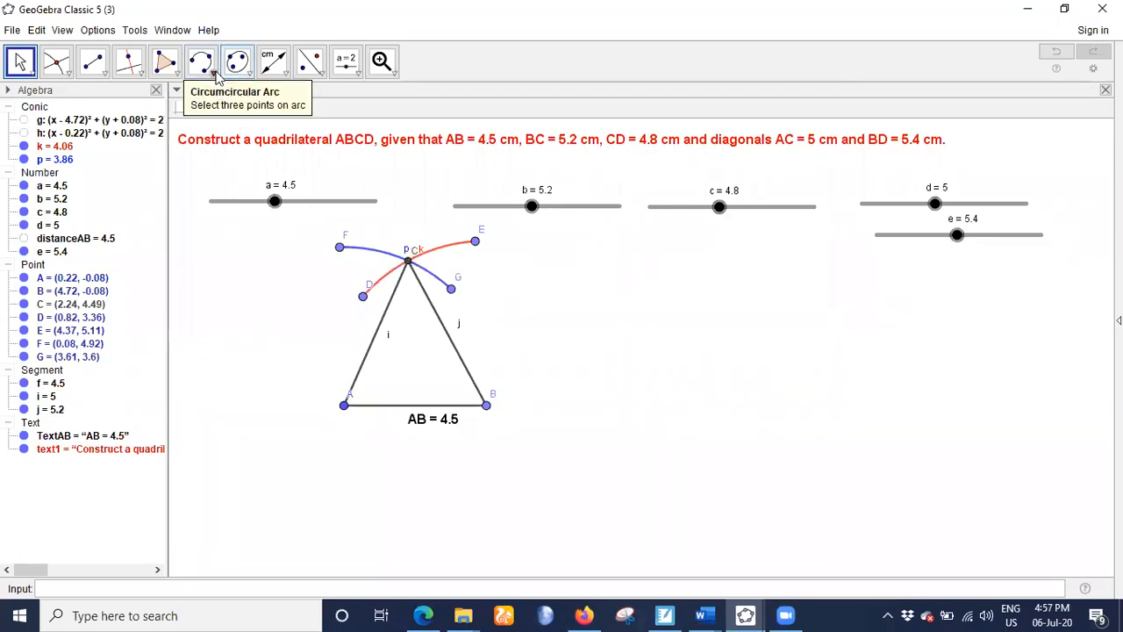
Draw a circle centred at point C with slider value c as its radius
{"action": "left_click", "coordinate": [214, 75]}
{"action": "left_click", "coordinate": [211, 125]}
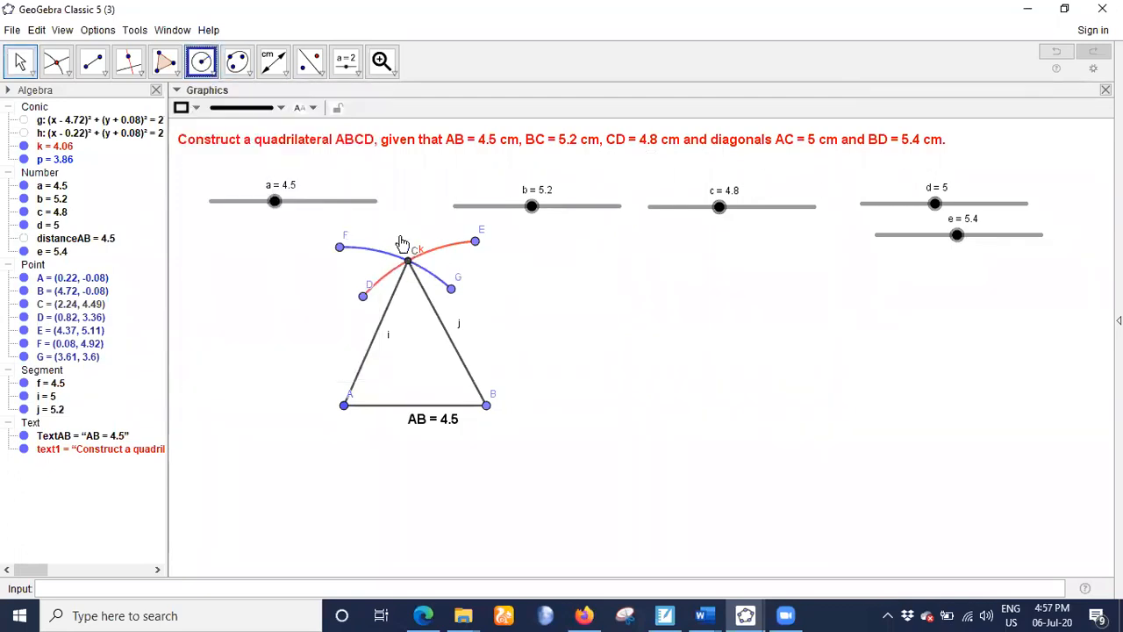
{"action": "left_click", "coordinate": [409, 263]}
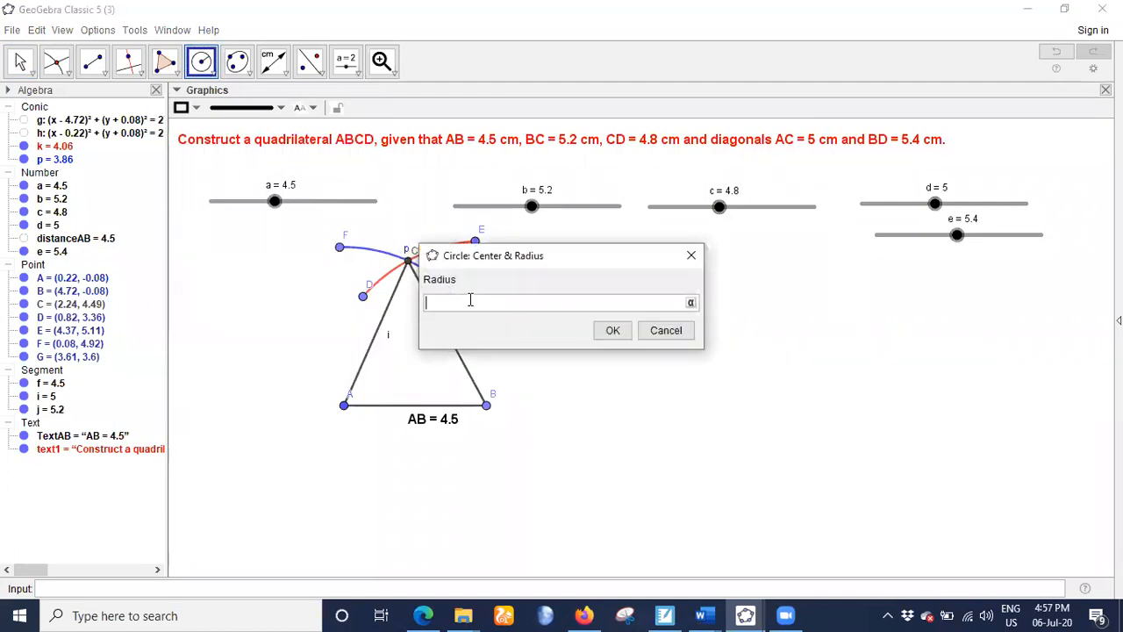
{"action": "type", "text": "c"}
{"action": "left_click", "coordinate": [610, 331]}
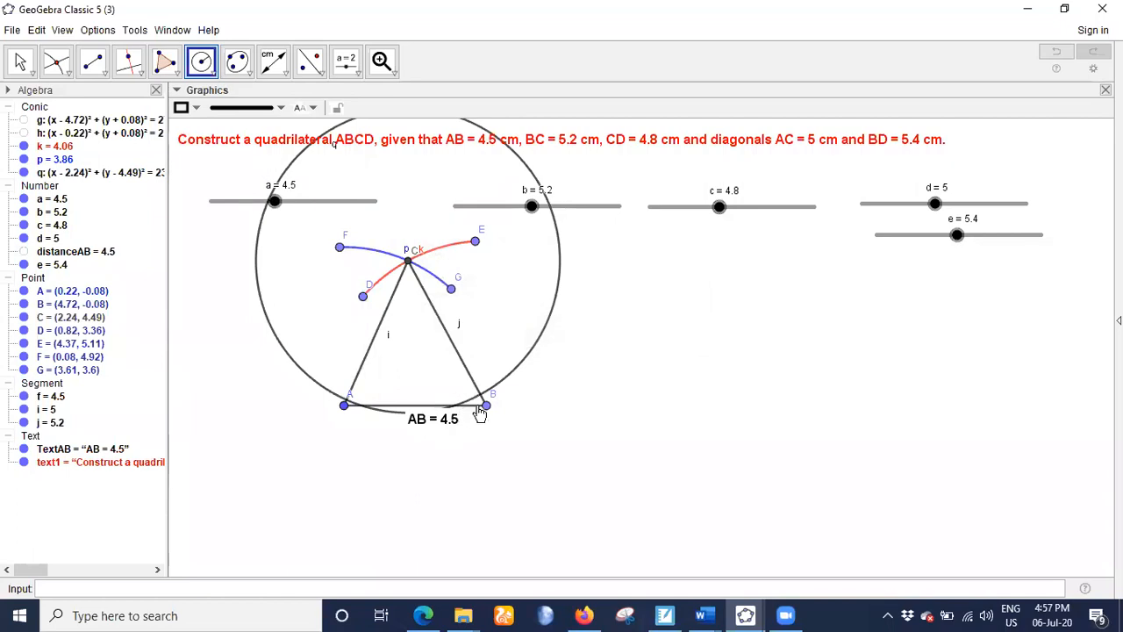
Draw a circle centred at B with radius e and mark its left intersection with the circle centred at C
{"action": "left_click", "coordinate": [485, 406]}
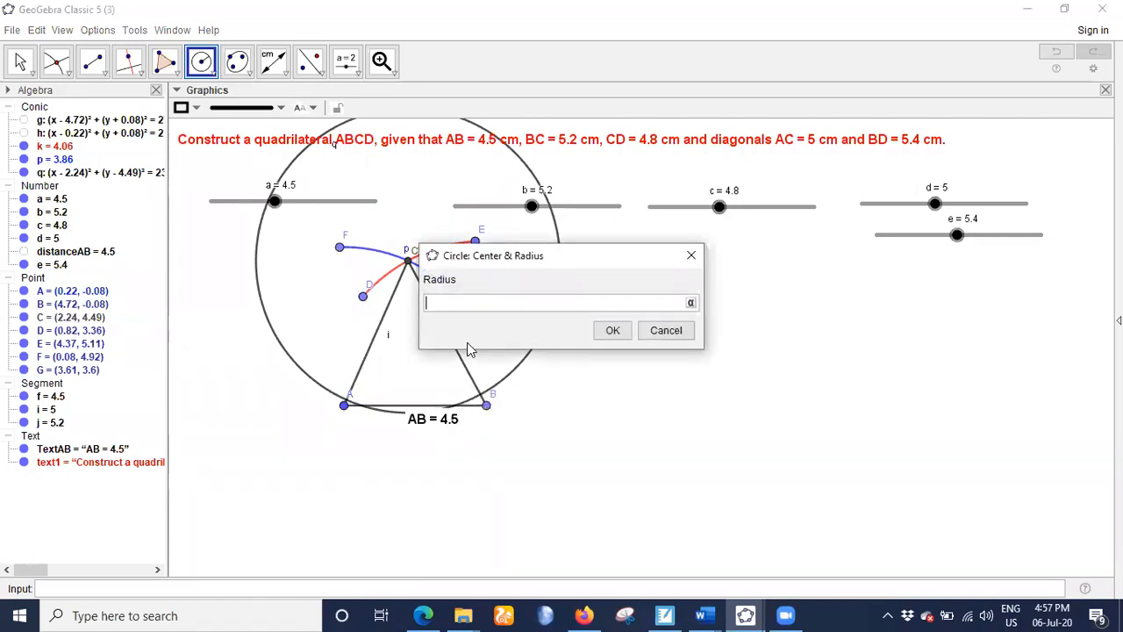
{"action": "type", "text": "e"}
{"action": "left_click", "coordinate": [605, 329]}
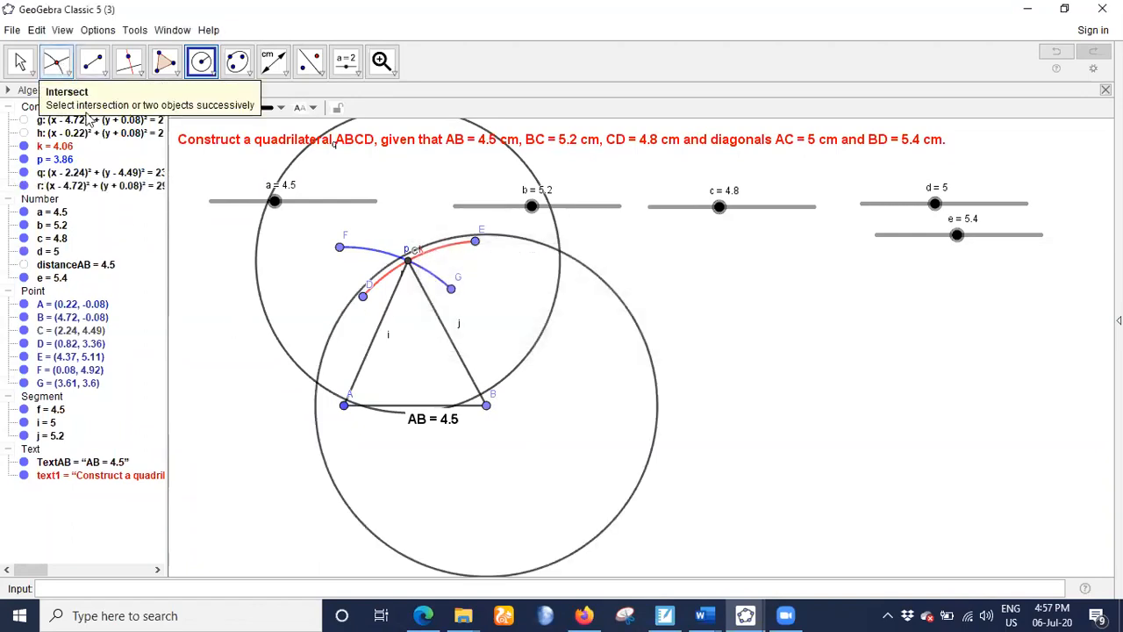
{"action": "left_click", "coordinate": [56, 61]}
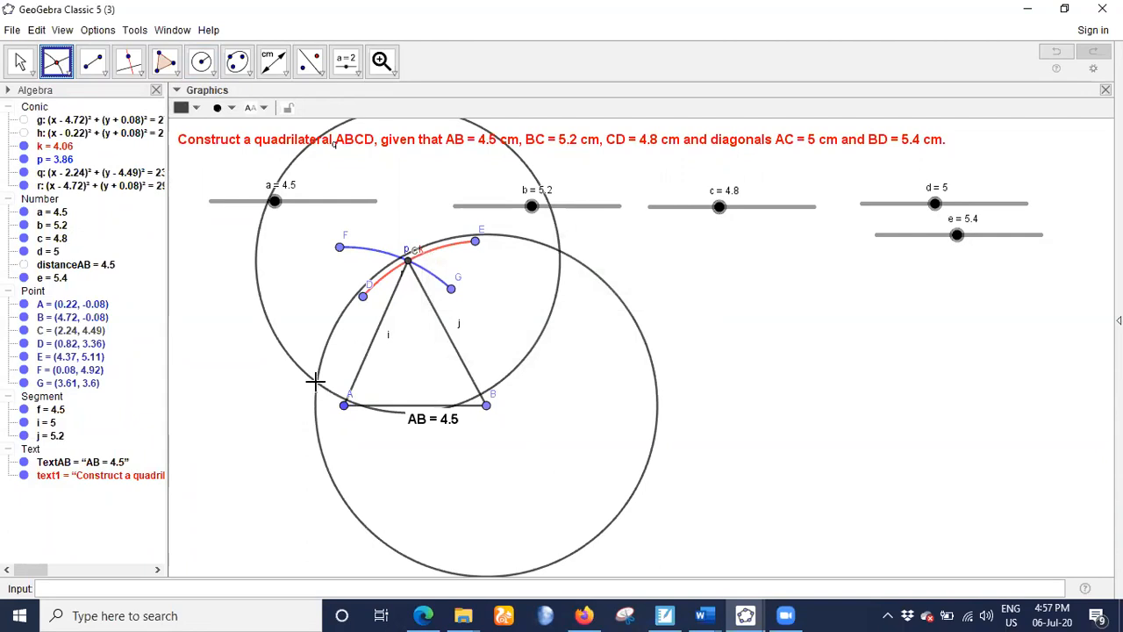
{"action": "left_click", "coordinate": [315, 380]}
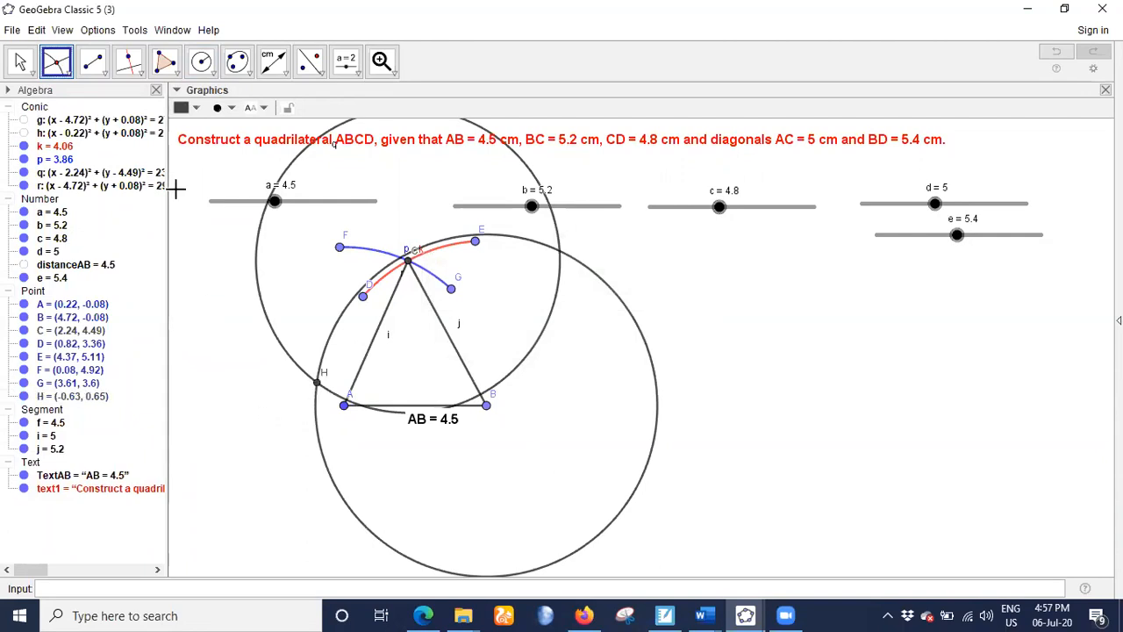
Draw a circumcircular arc along the circle centred at B, starting below point H, passing through H and ending above it
{"action": "left_click", "coordinate": [213, 77]}
{"action": "left_click", "coordinate": [216, 293]}
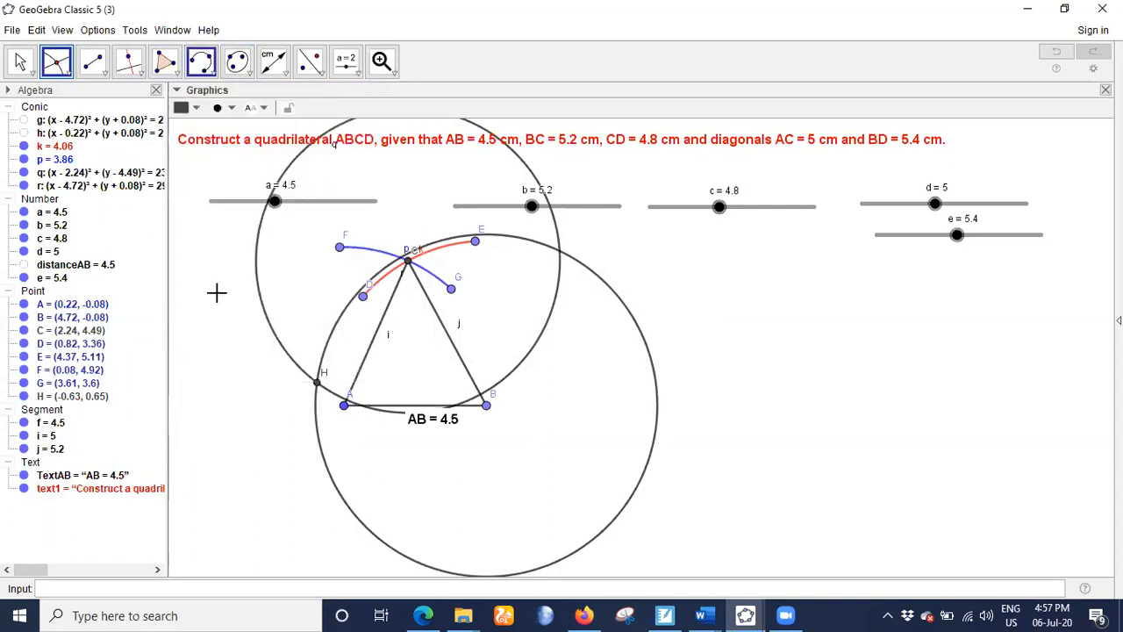
{"action": "left_click", "coordinate": [318, 431]}
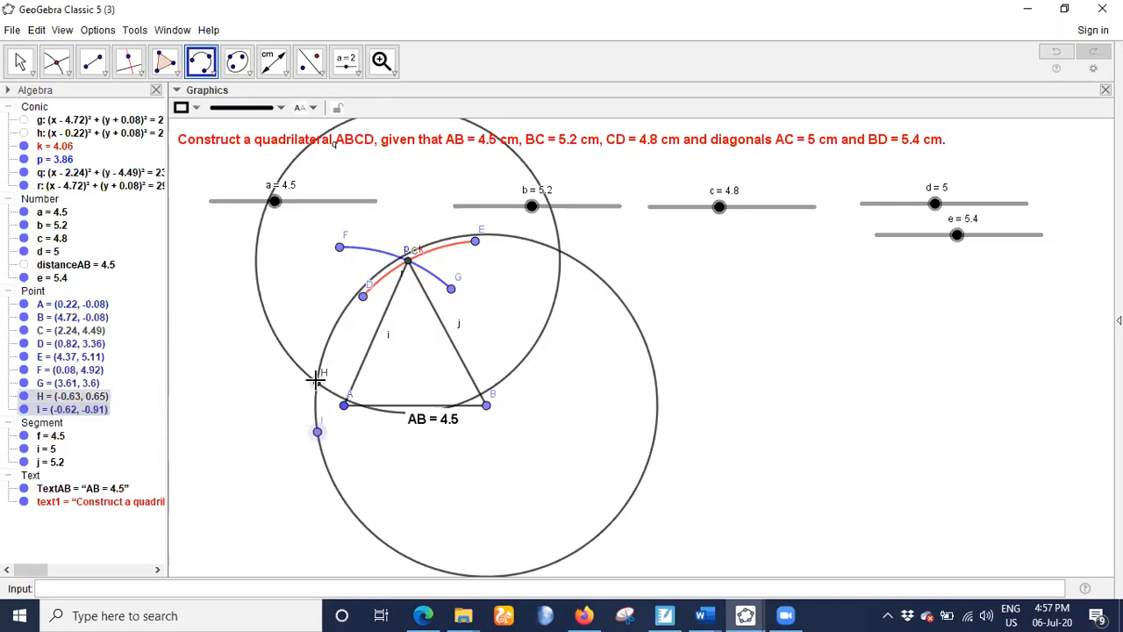
{"action": "left_click", "coordinate": [330, 334]}
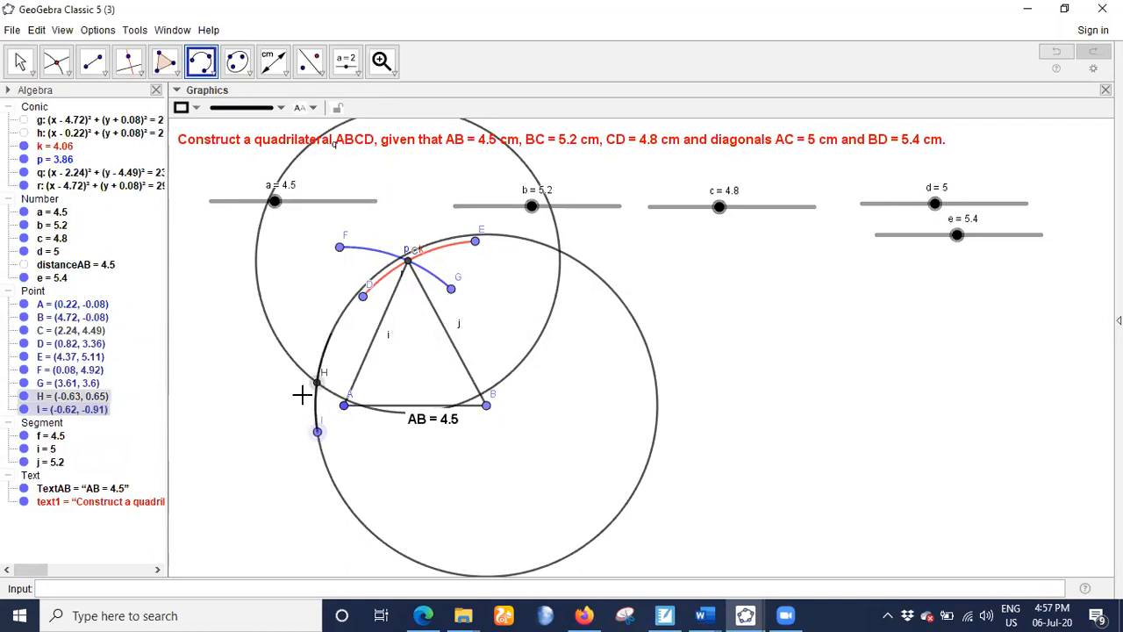
Draw a circumcircular arc along the circle centred at C, starting just right of A, passing through H and ending to its upper left
{"action": "left_click", "coordinate": [381, 410]}
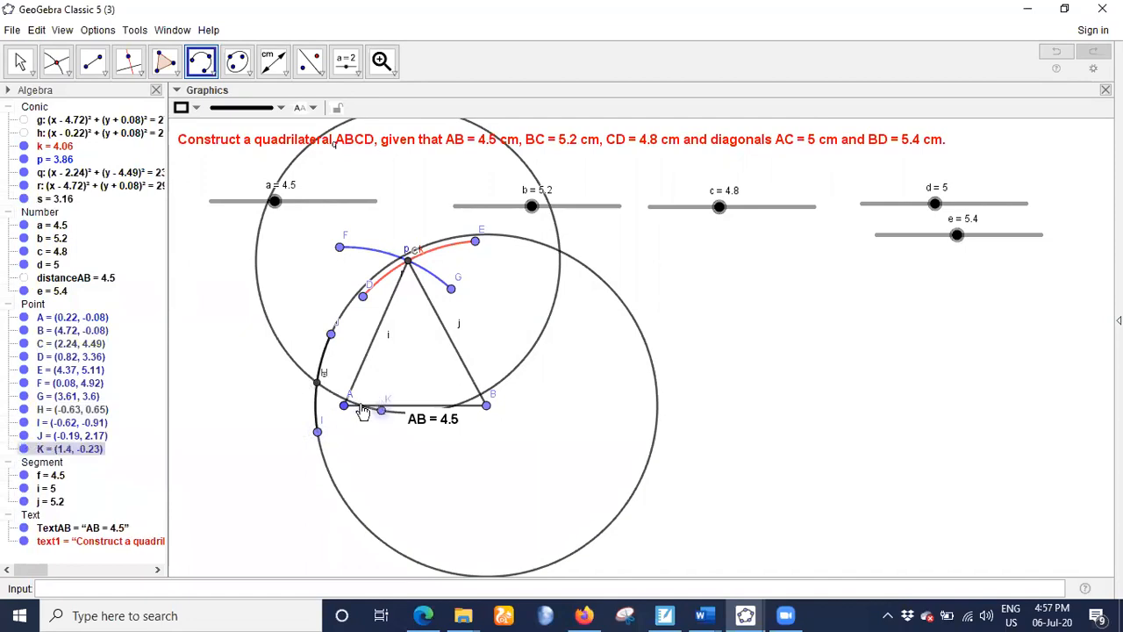
{"action": "left_click", "coordinate": [317, 382]}
{"action": "left_click", "coordinate": [280, 341]}
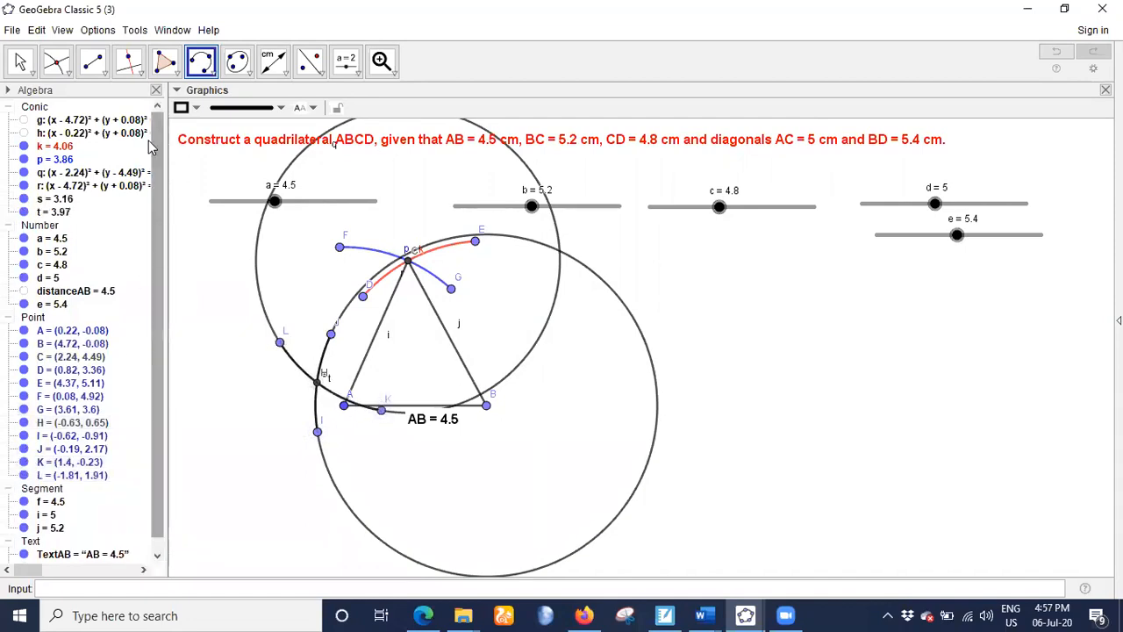
Hide the circle of radius c around C and the circle of radius e around B, and show both again
{"action": "left_click", "coordinate": [19, 56]}
{"action": "left_click", "coordinate": [24, 173]}
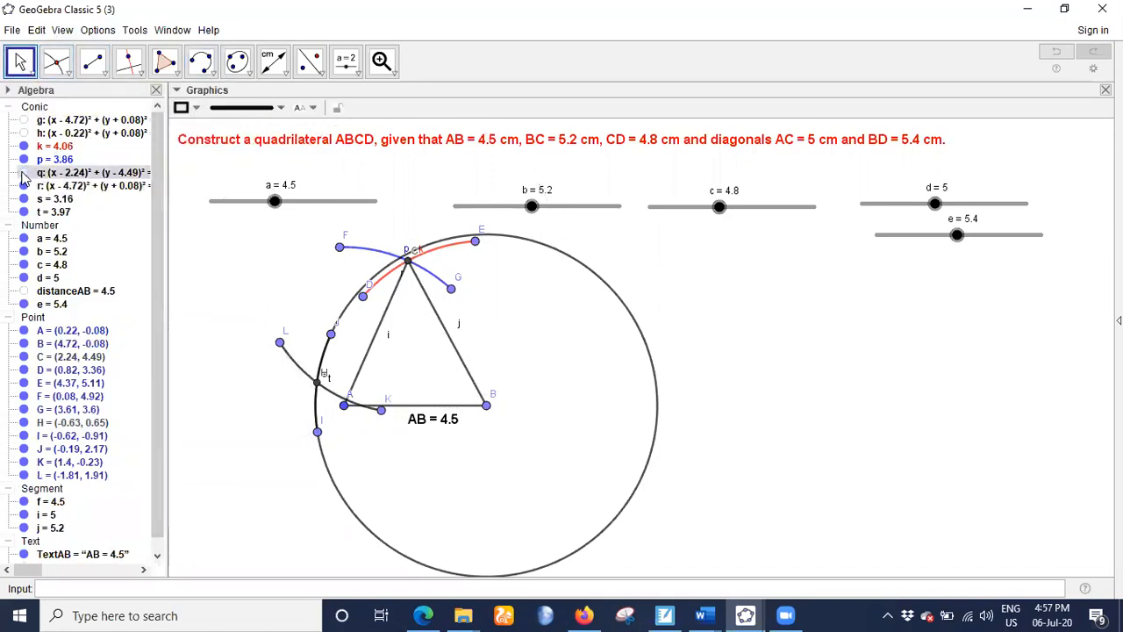
{"action": "left_click", "coordinate": [23, 185]}
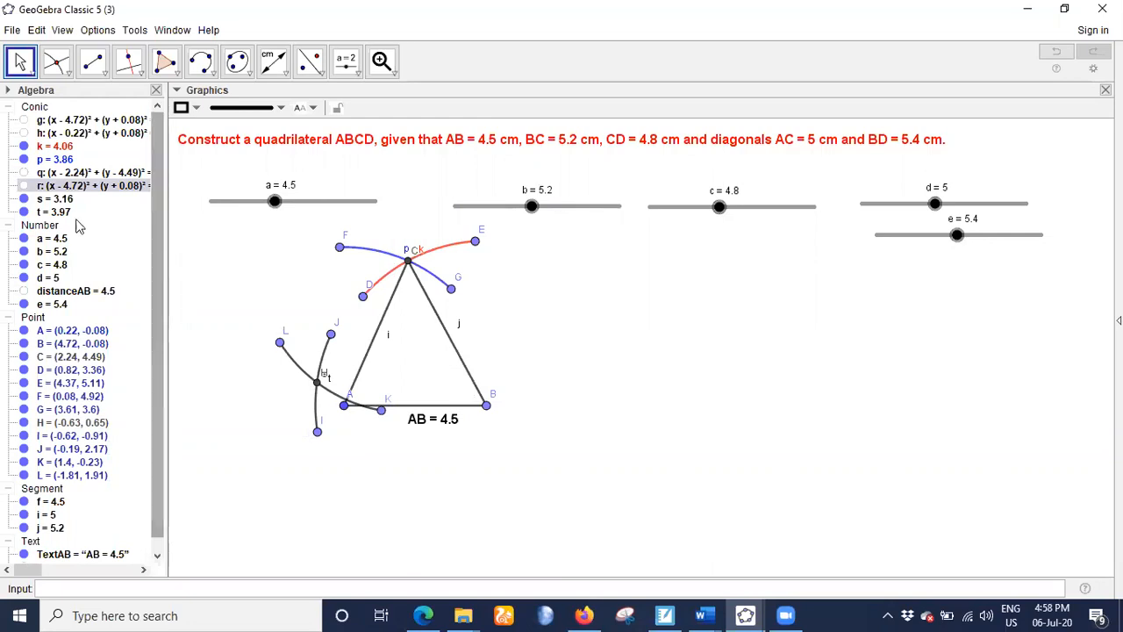
{"action": "left_click", "coordinate": [23, 172]}
{"action": "left_click", "coordinate": [23, 186]}
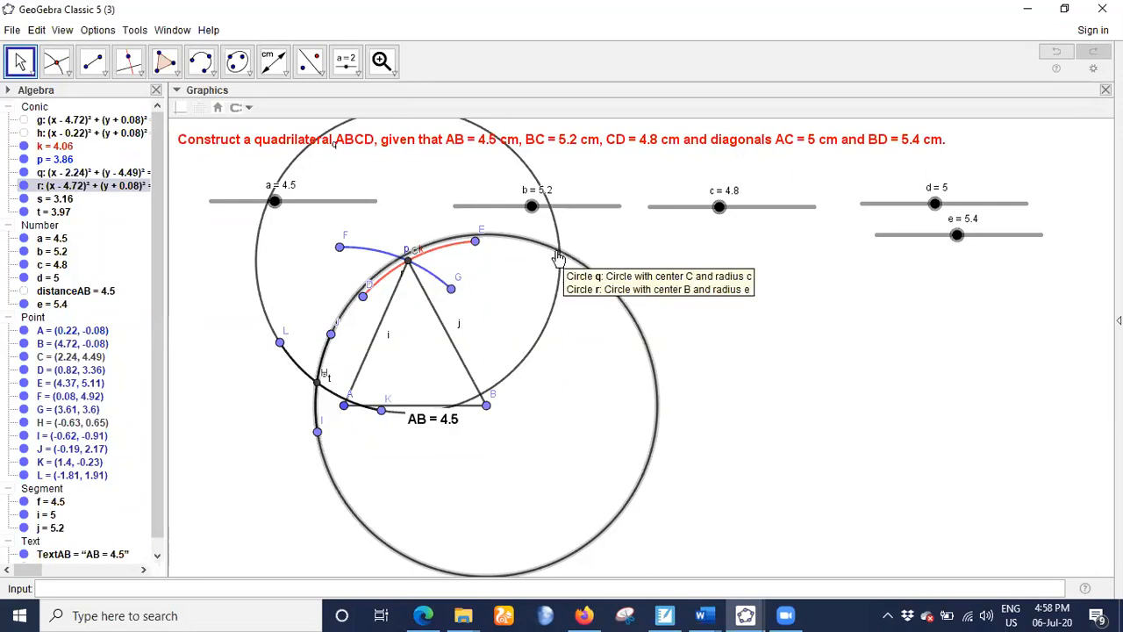
Mark the right intersection point of the circles centred at C and B
{"action": "left_click", "coordinate": [55, 60]}
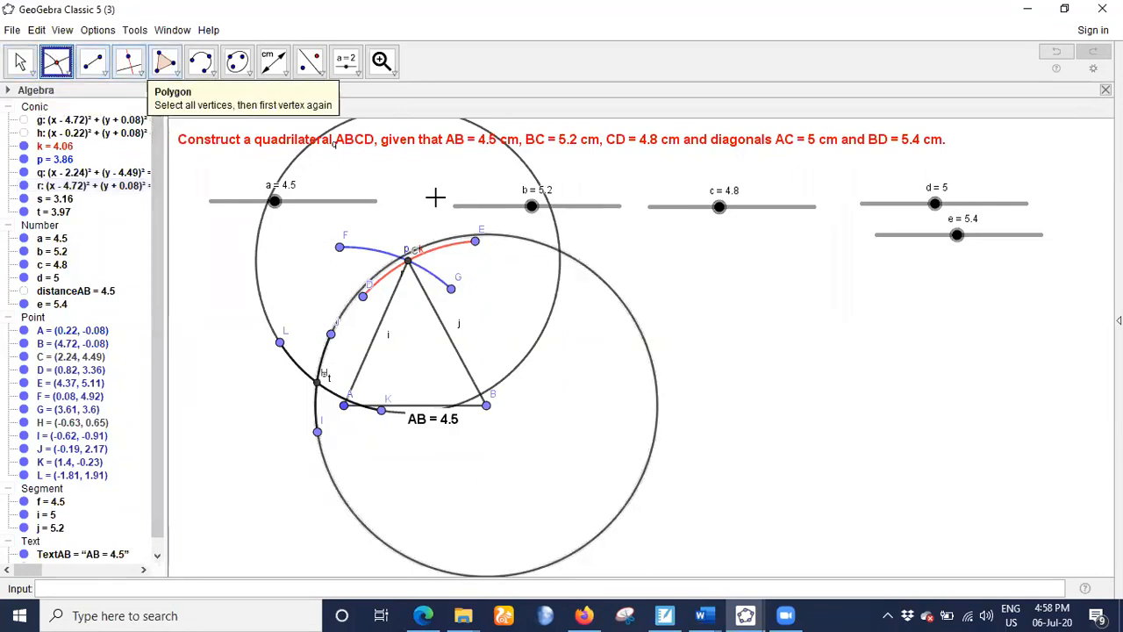
{"action": "left_click", "coordinate": [560, 255]}
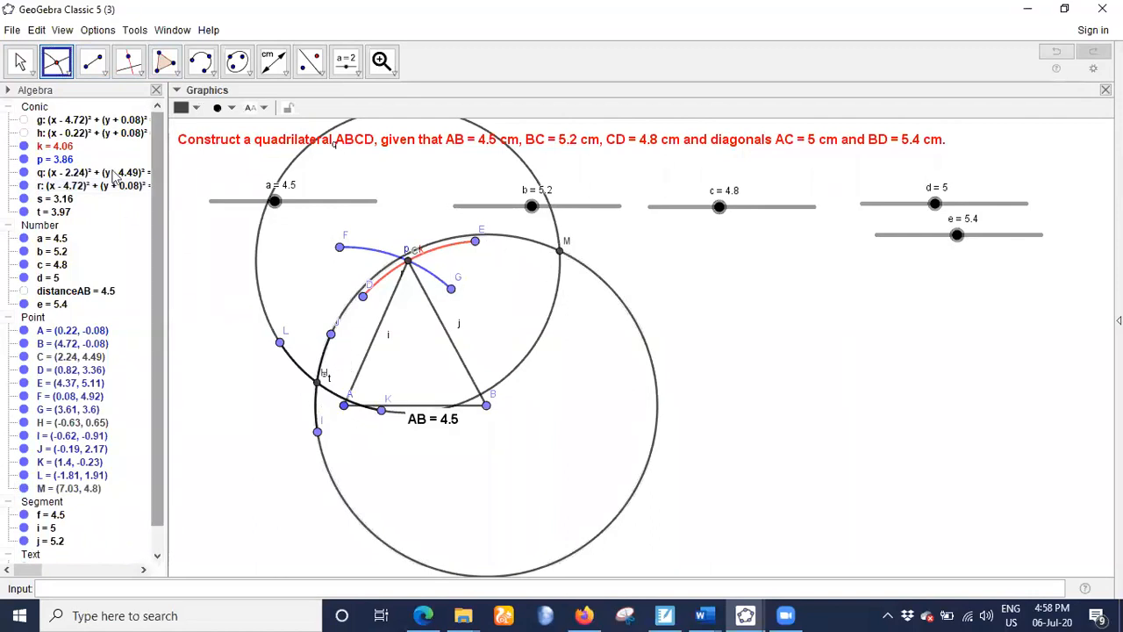
{"action": "left_click", "coordinate": [93, 61]}
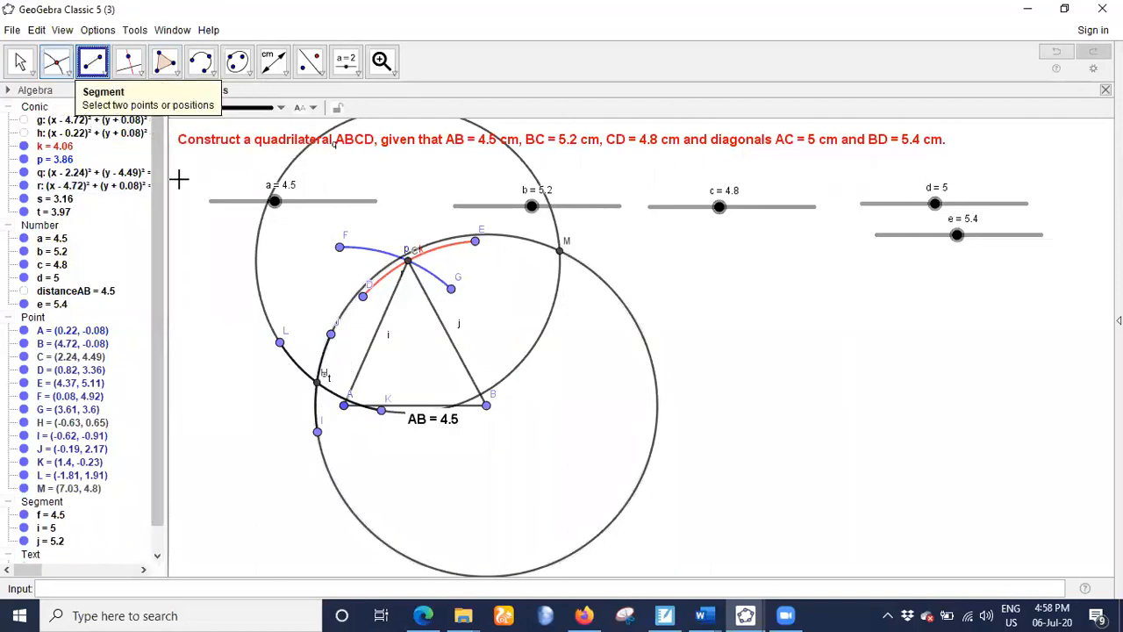
{"action": "left_click", "coordinate": [343, 404]}
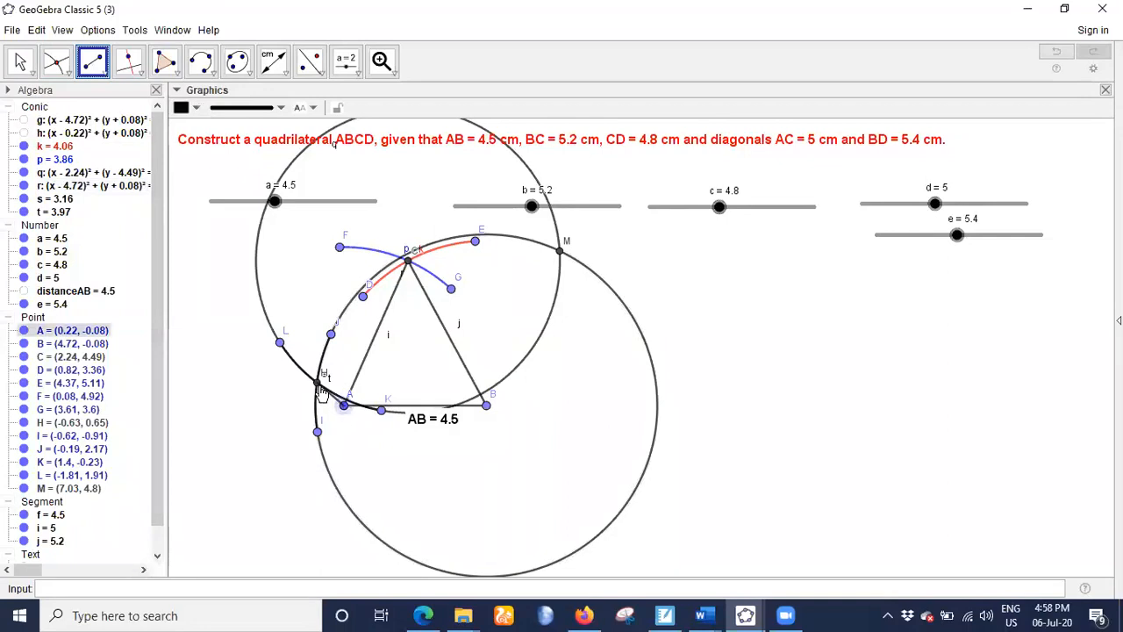
{"action": "left_click", "coordinate": [319, 385]}
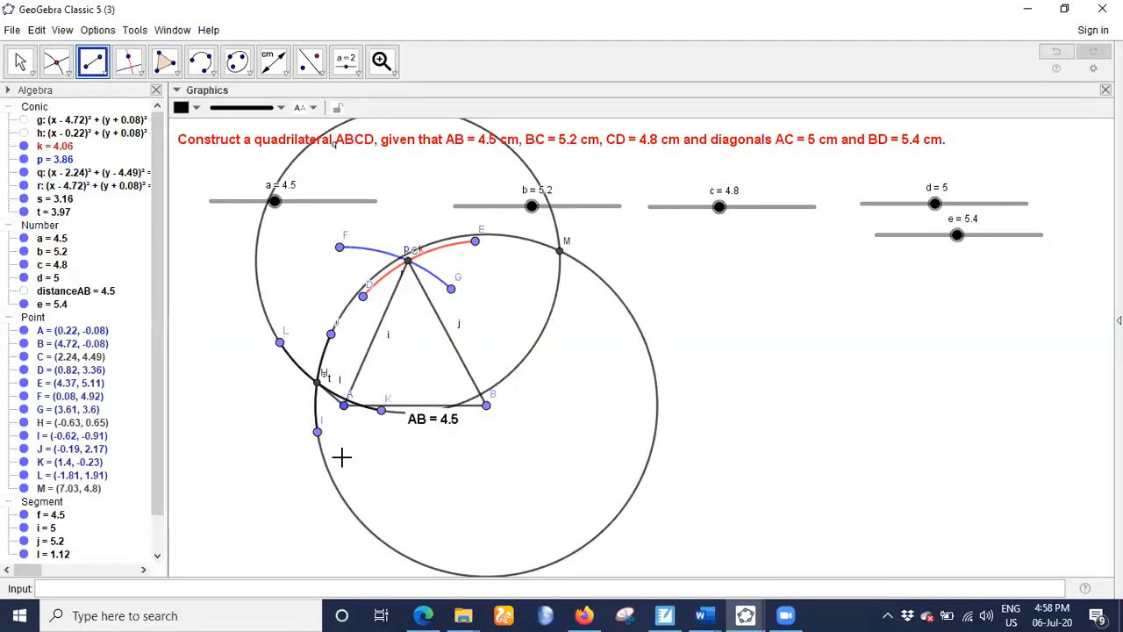
{"action": "key", "text": "ctrl+z"}
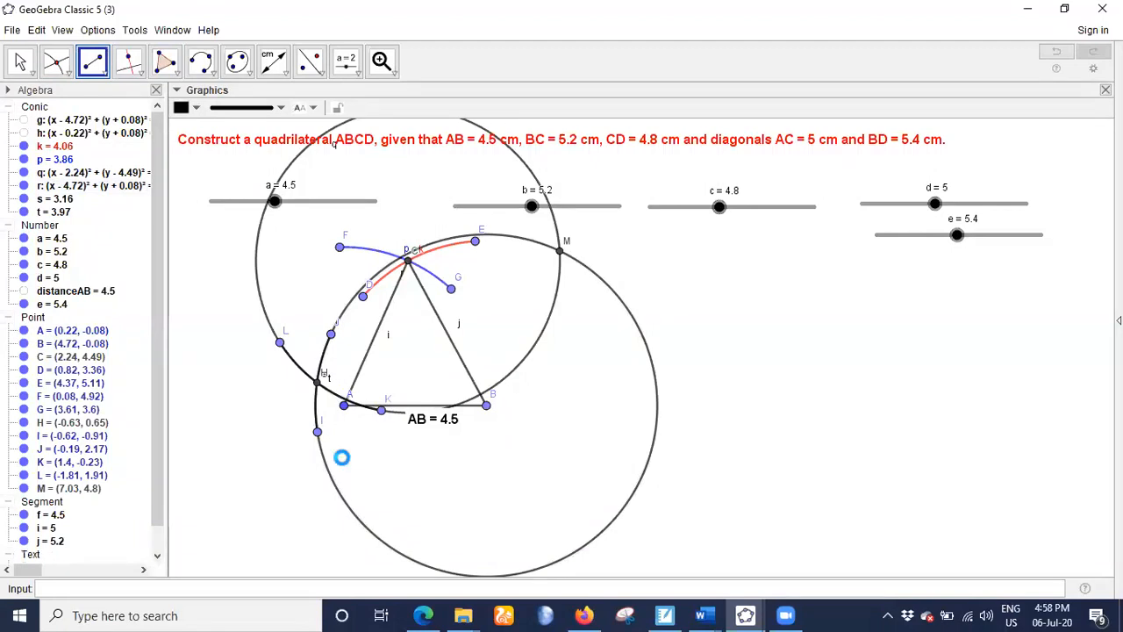
Draw segments joining point H to point A, to point C and to point B
{"action": "left_click", "coordinate": [344, 409]}
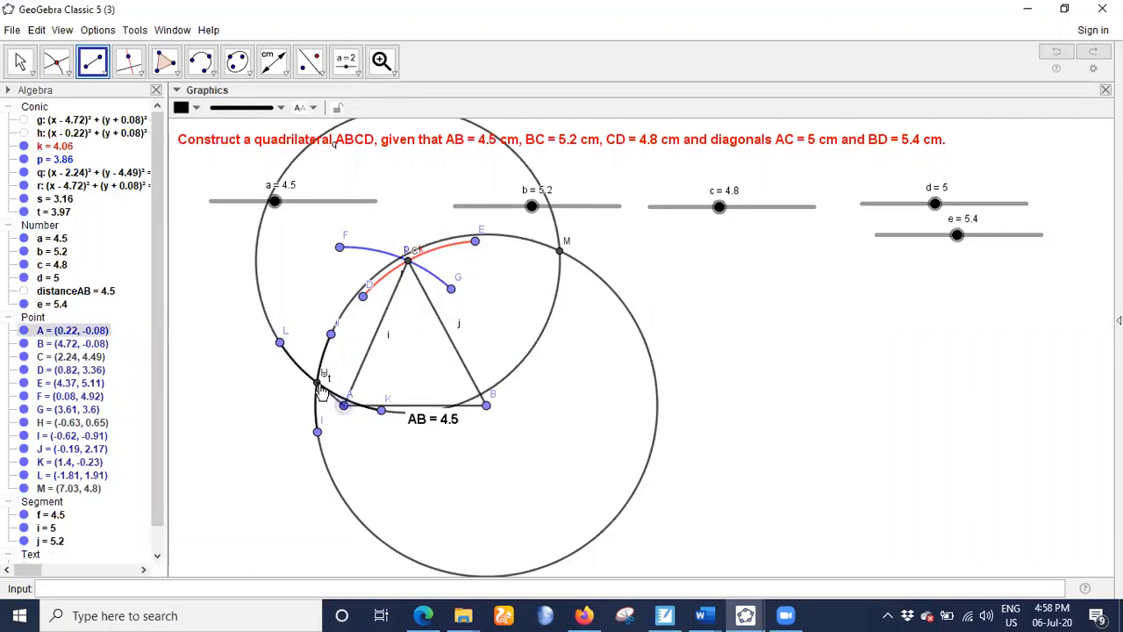
{"action": "left_click", "coordinate": [319, 387]}
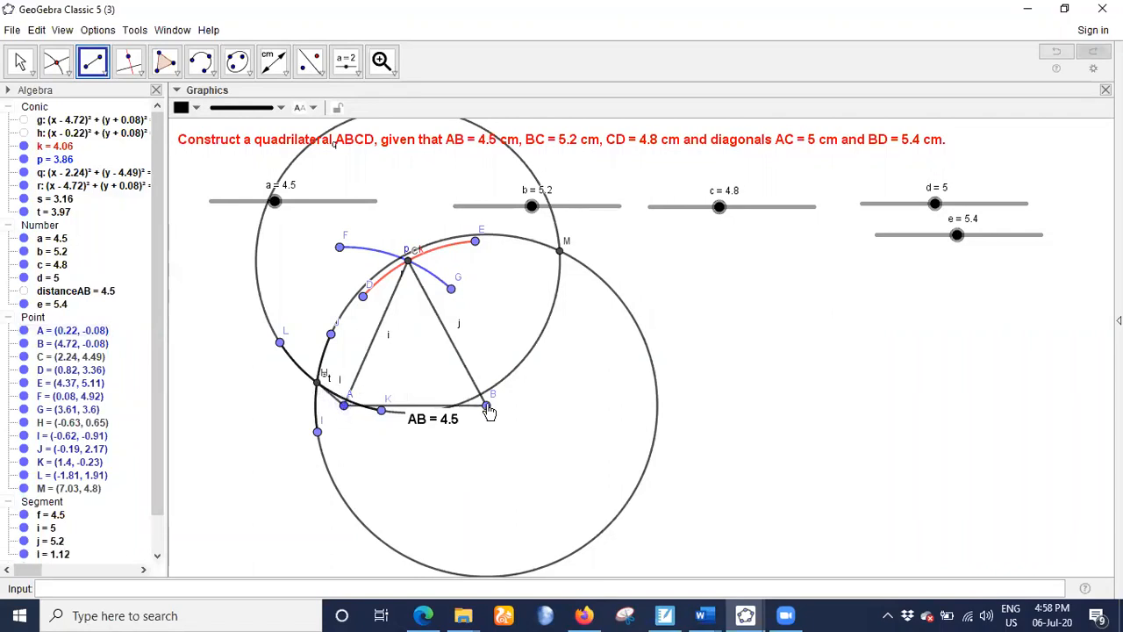
{"action": "left_click", "coordinate": [318, 377]}
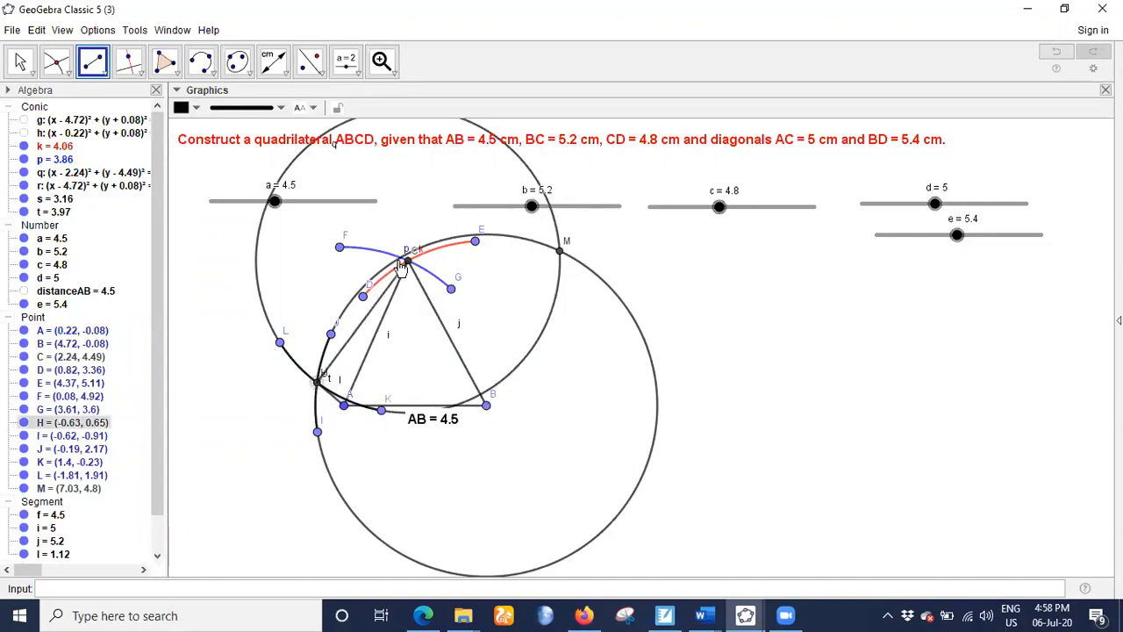
{"action": "left_click", "coordinate": [406, 263]}
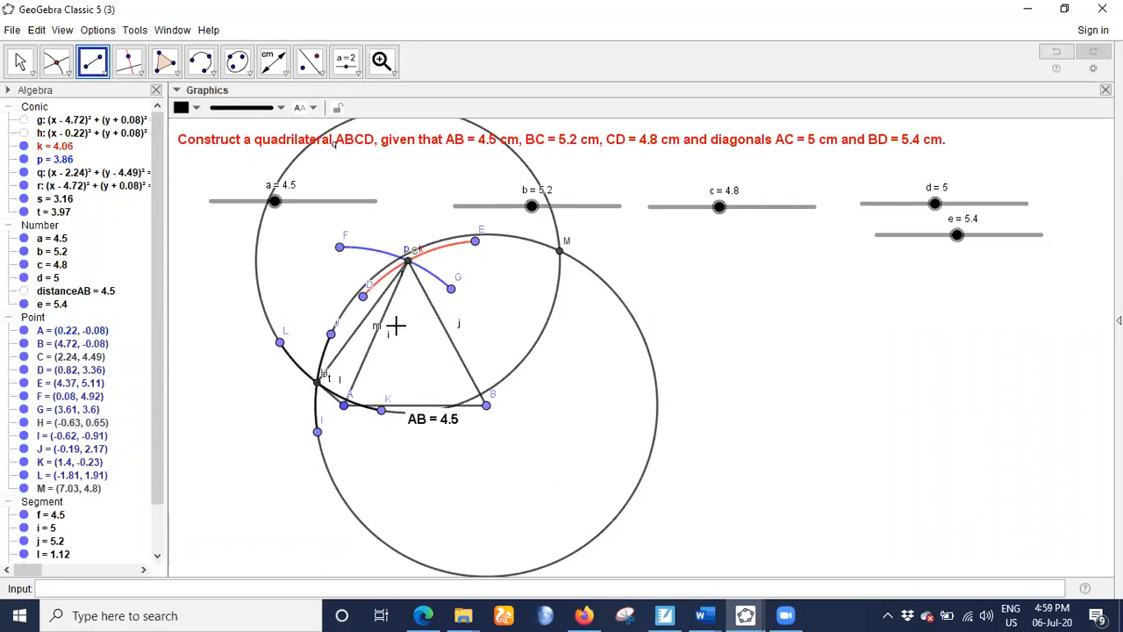
{"action": "left_click", "coordinate": [319, 379]}
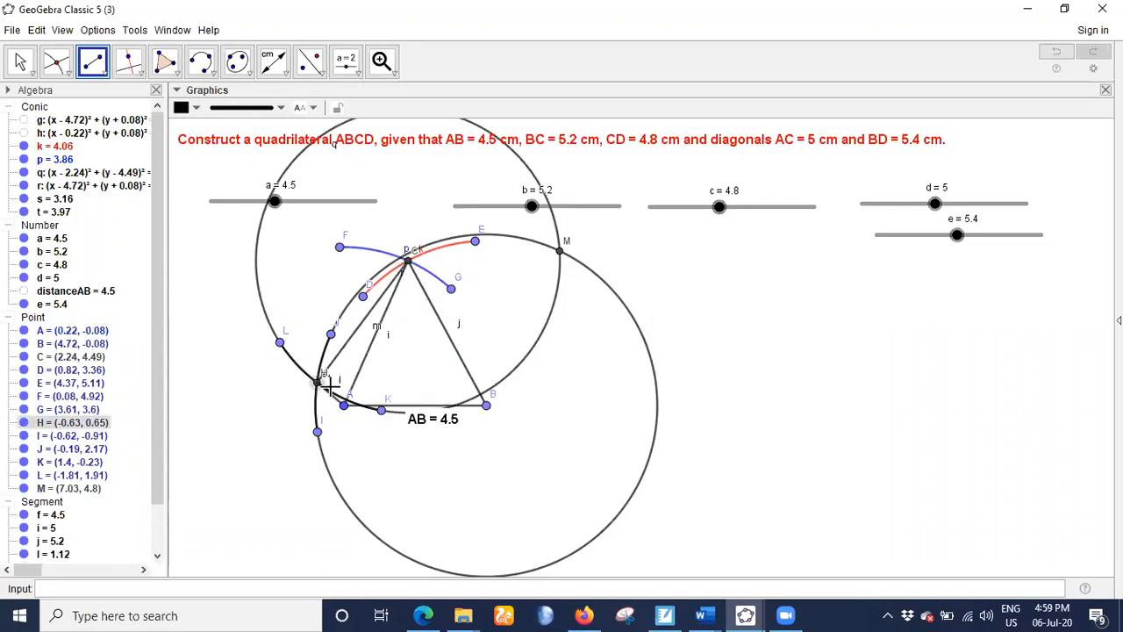
{"action": "left_click", "coordinate": [487, 407]}
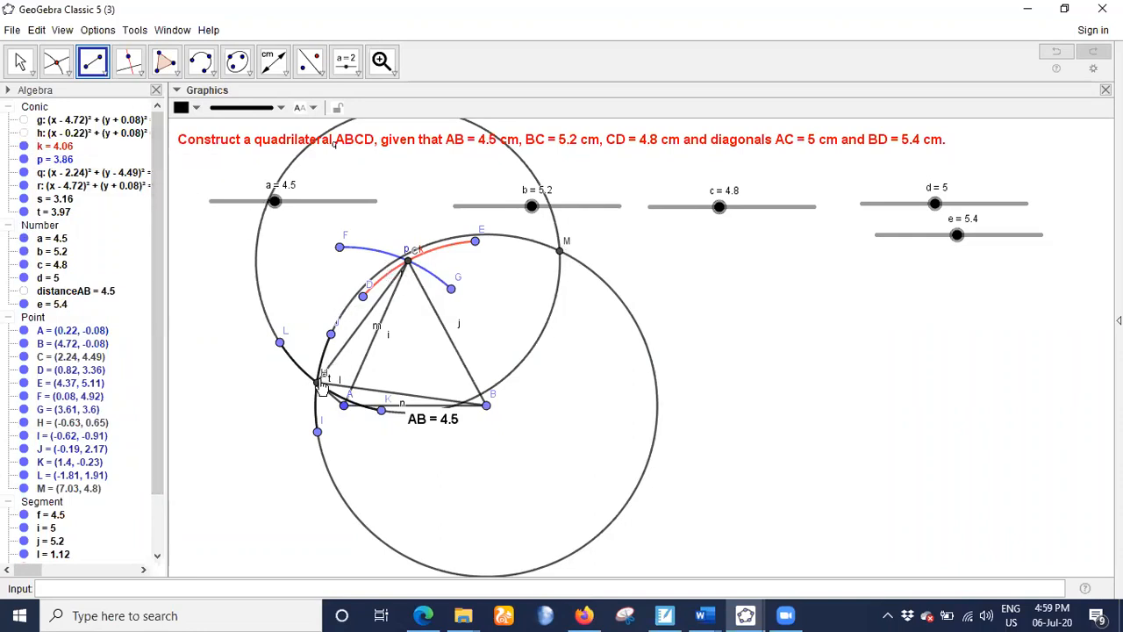
Draw segments joining the circles' other intersection point M to point C and to point B
{"action": "left_click", "coordinate": [421, 256]}
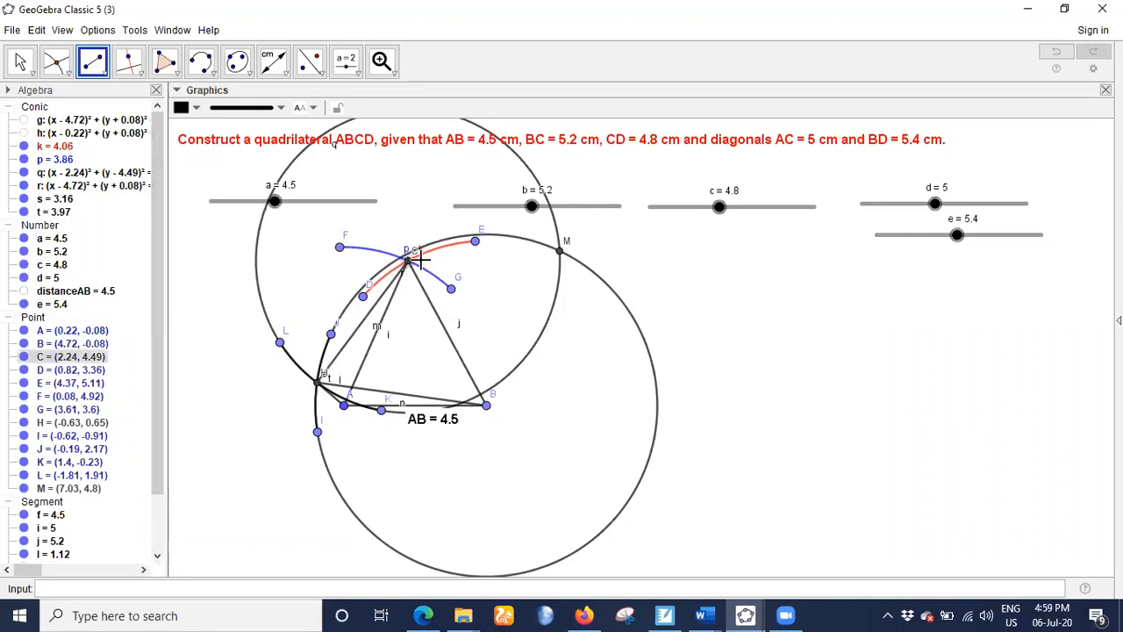
{"action": "left_click", "coordinate": [560, 252]}
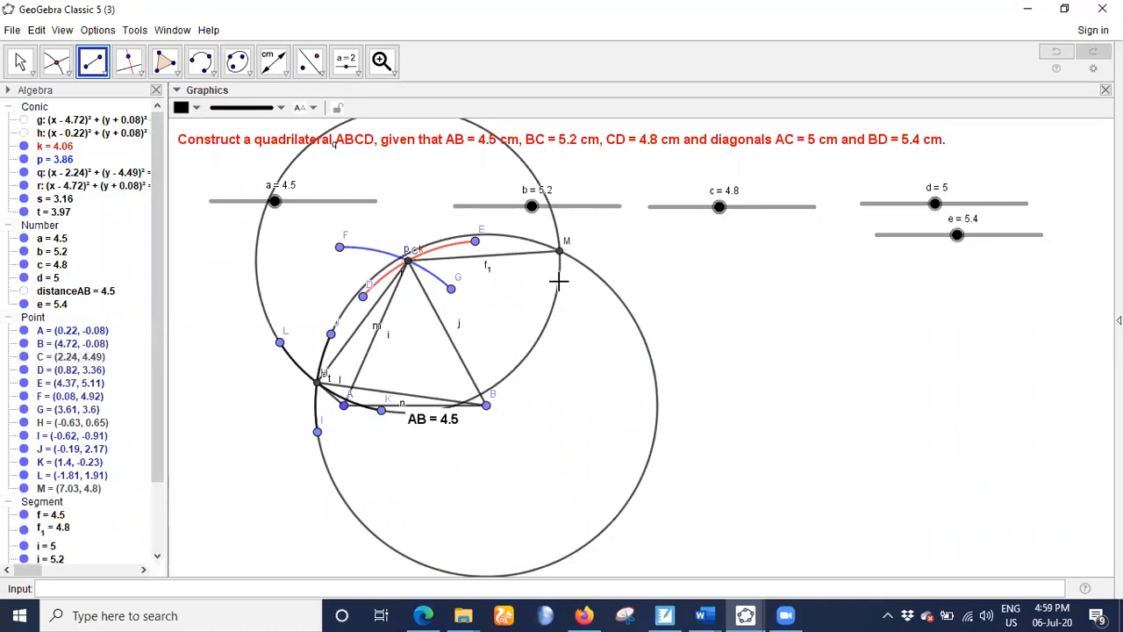
{"action": "left_click", "coordinate": [488, 407]}
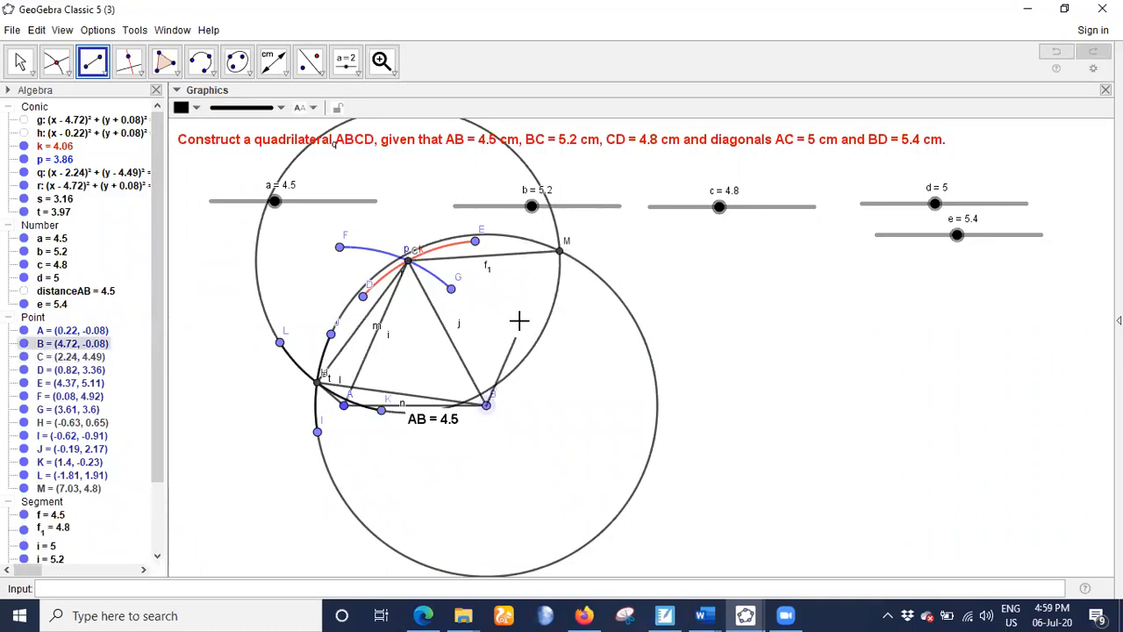
{"action": "left_click", "coordinate": [560, 251]}
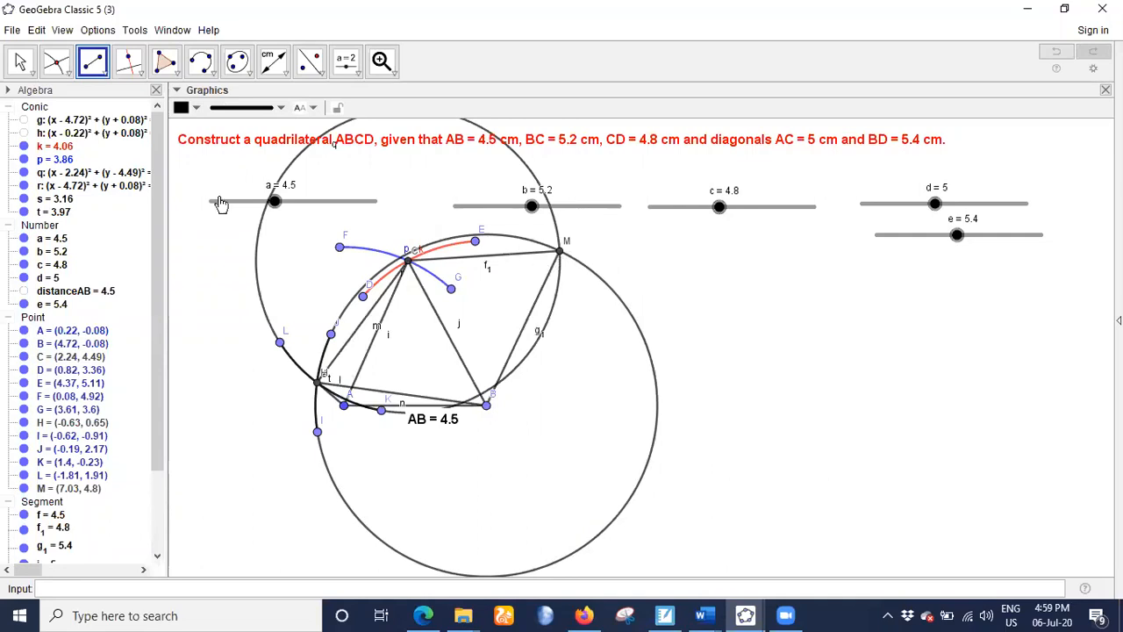
Hide the circle of radius c centred at C and the circle of radius e centred at B
{"action": "left_click", "coordinate": [24, 172]}
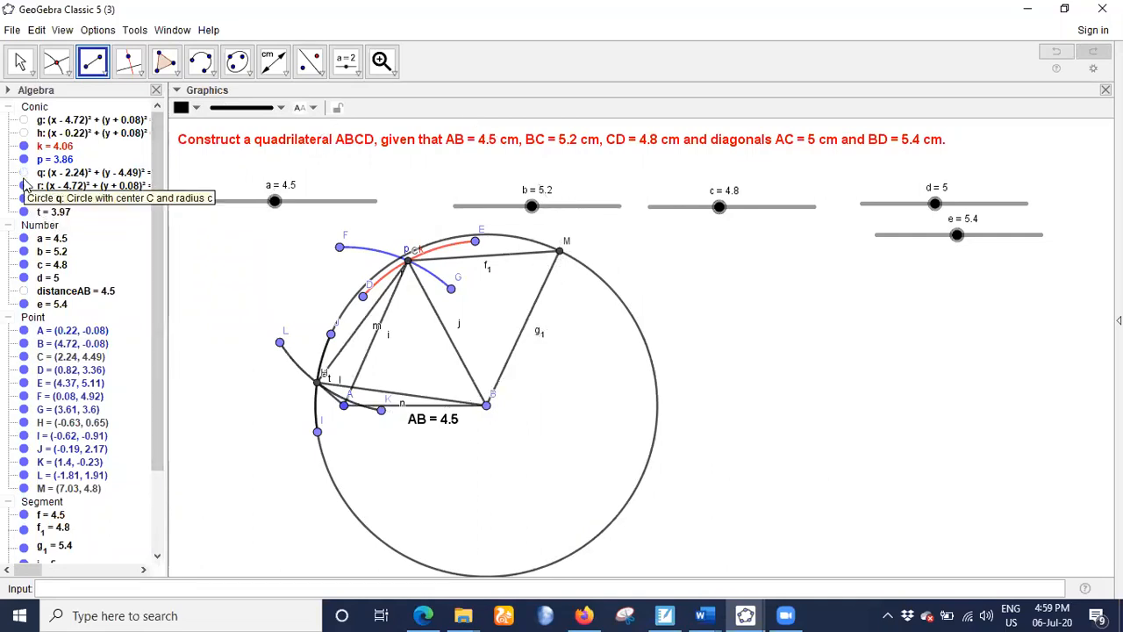
{"action": "left_click", "coordinate": [23, 185]}
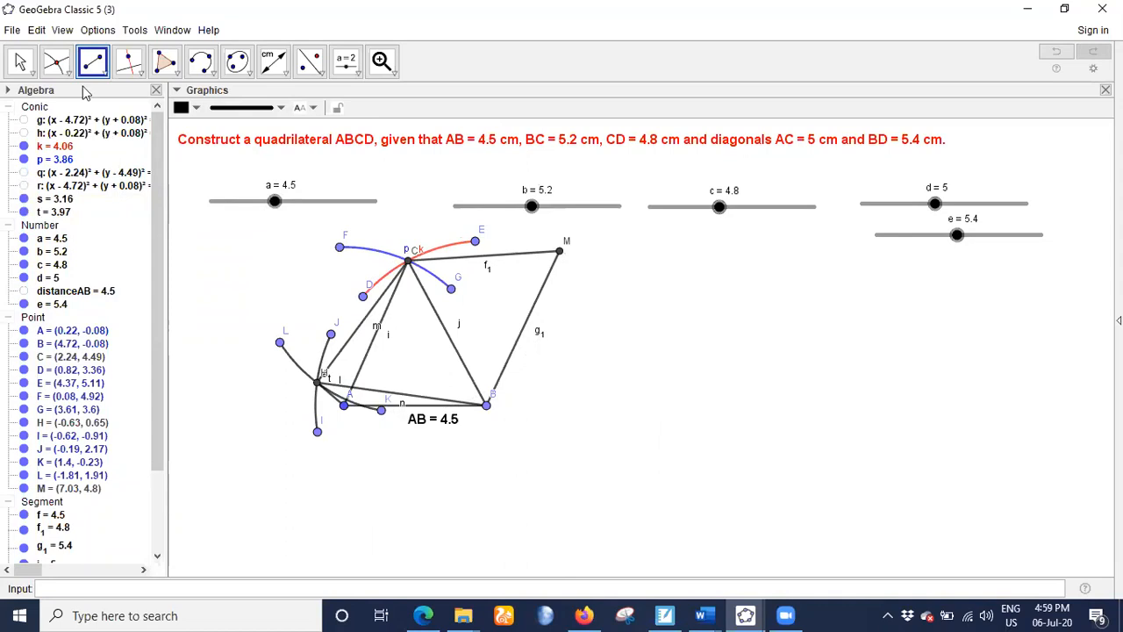
Delete segments BM and CM together with the unneeded intersection point M
{"action": "left_click", "coordinate": [20, 59]}
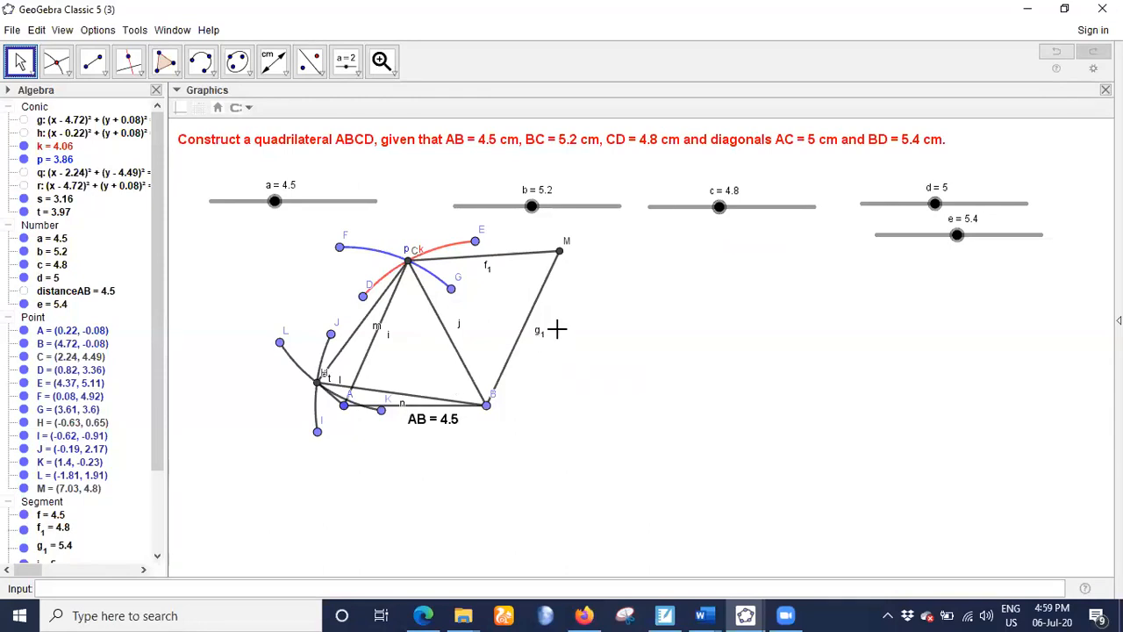
{"action": "left_click", "coordinate": [544, 279]}
{"action": "right_click", "coordinate": [544, 281]}
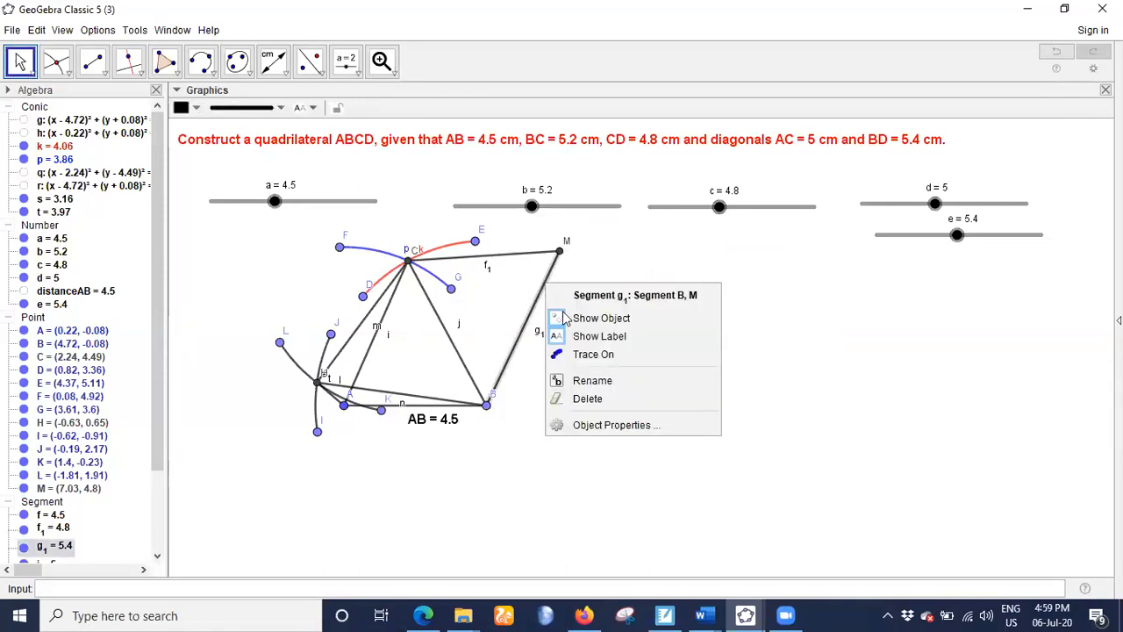
{"action": "left_click", "coordinate": [579, 397]}
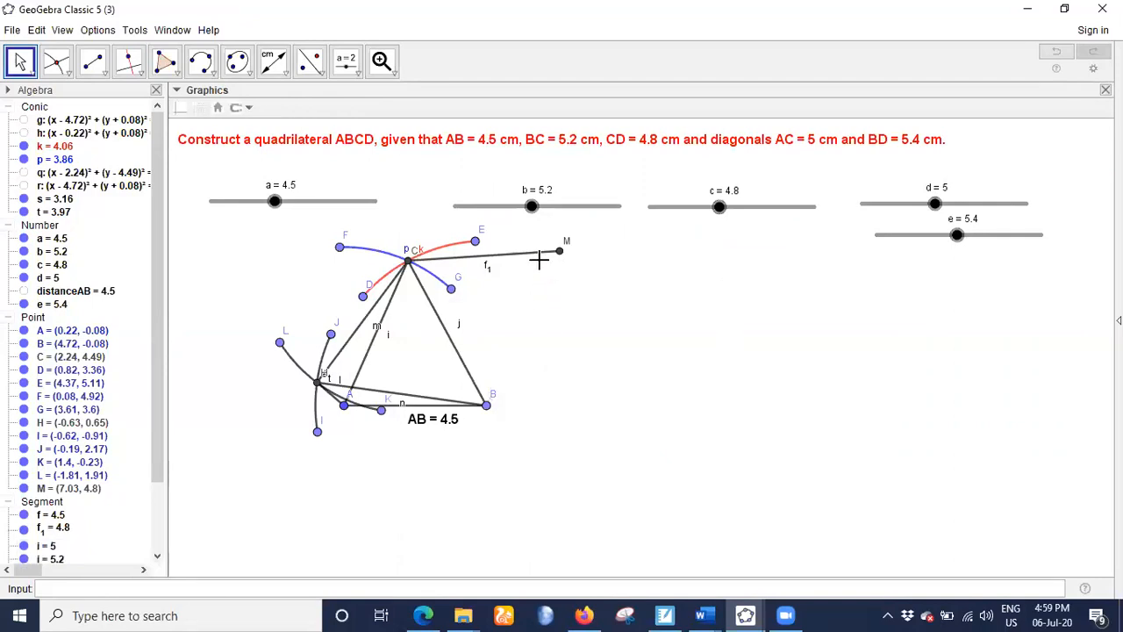
{"action": "right_click", "coordinate": [541, 255]}
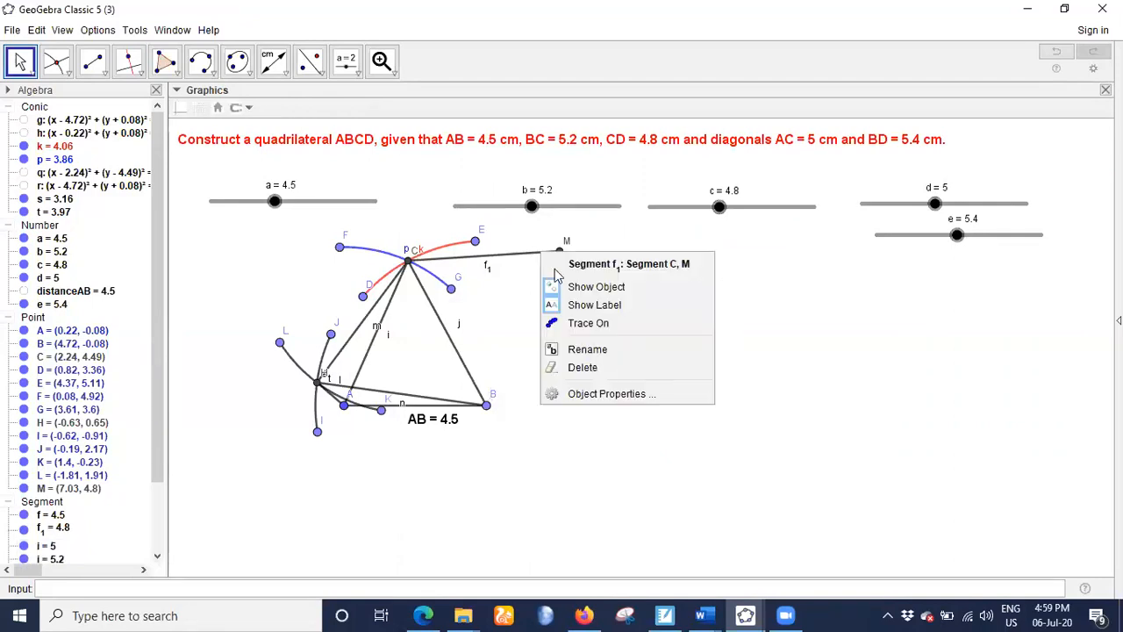
{"action": "left_click", "coordinate": [580, 368]}
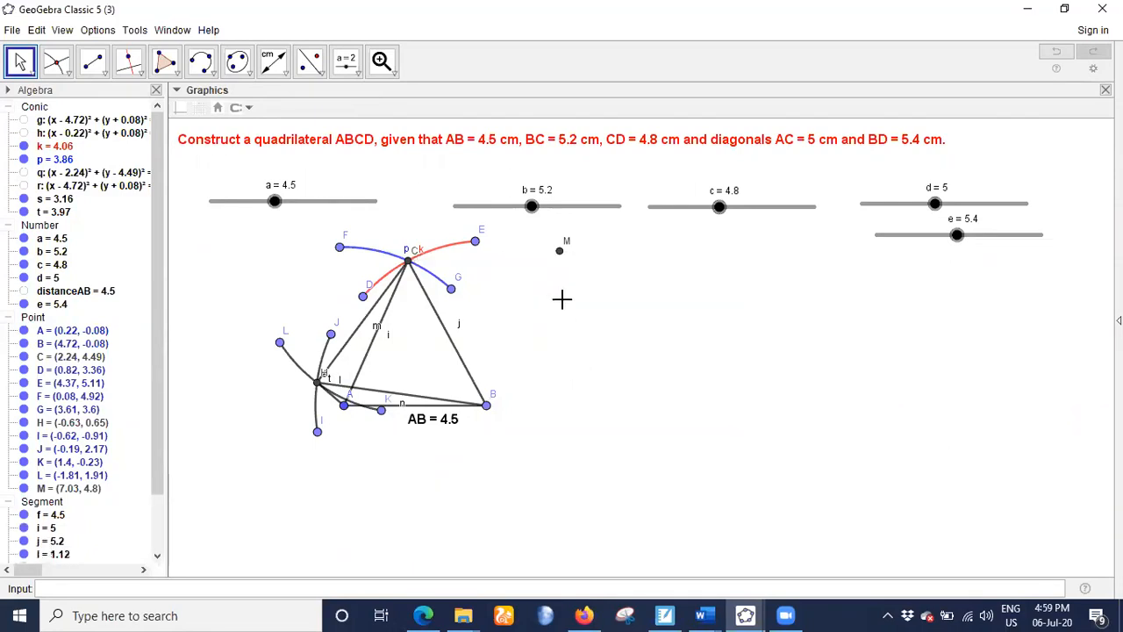
{"action": "right_click", "coordinate": [562, 257]}
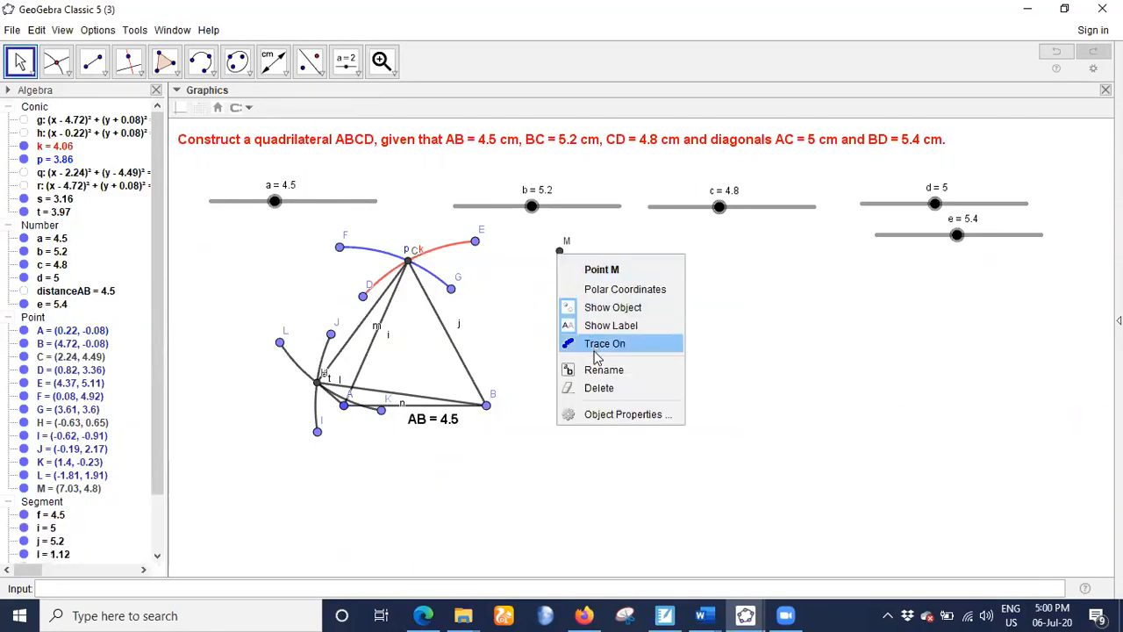
{"action": "left_click", "coordinate": [582, 383]}
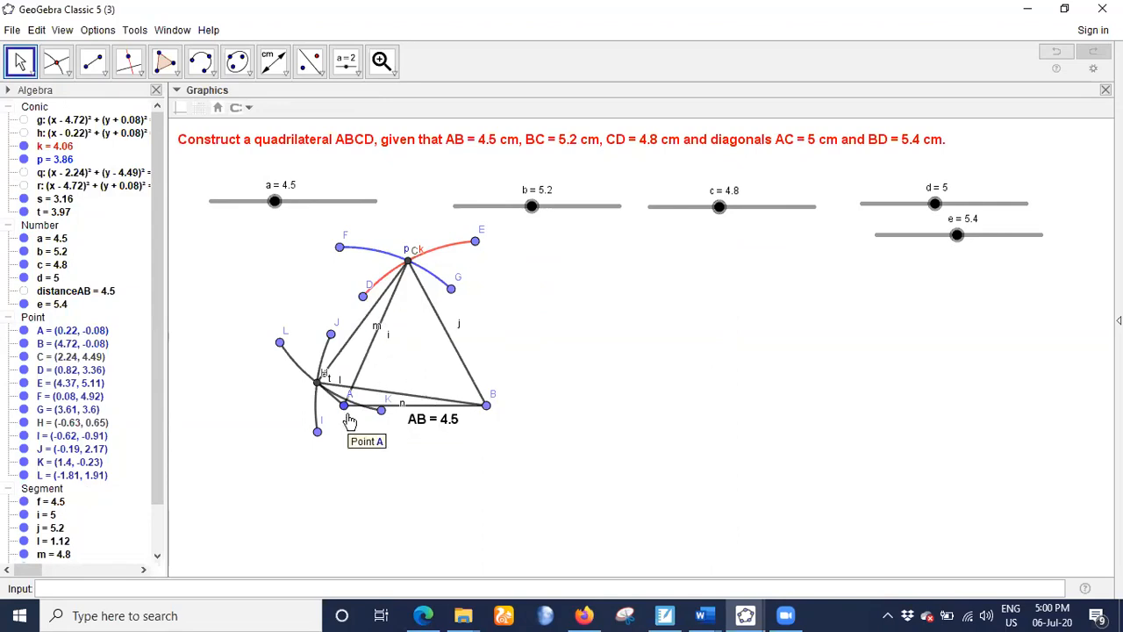
Rename point H as D
{"action": "right_click", "coordinate": [301, 389]}
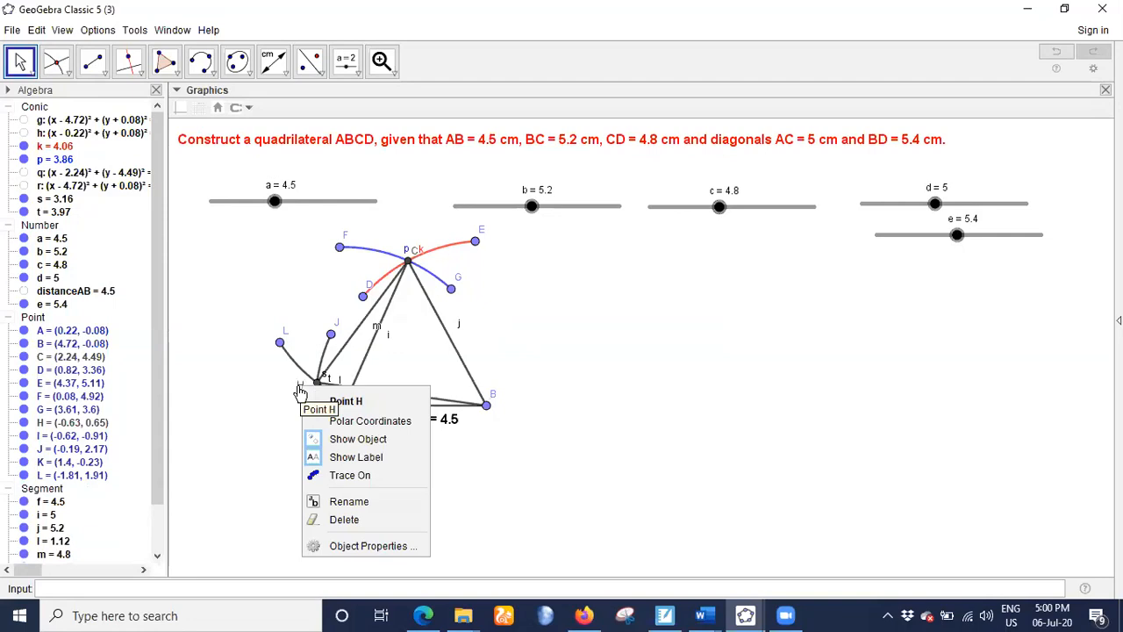
{"action": "left_click", "coordinate": [340, 503]}
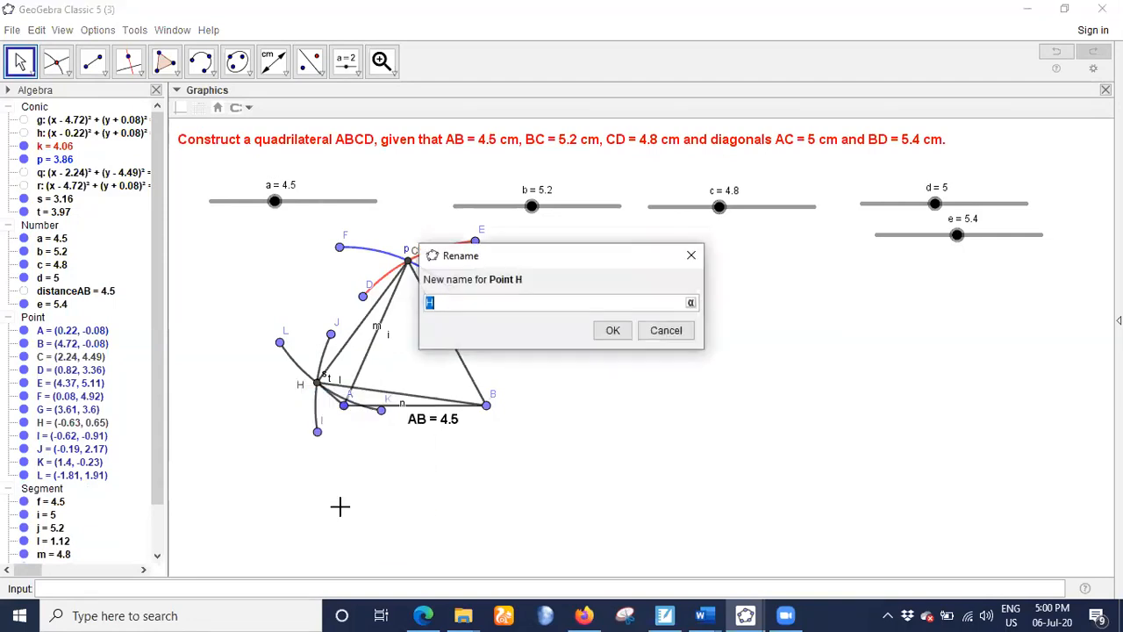
{"action": "type", "text": "d"}
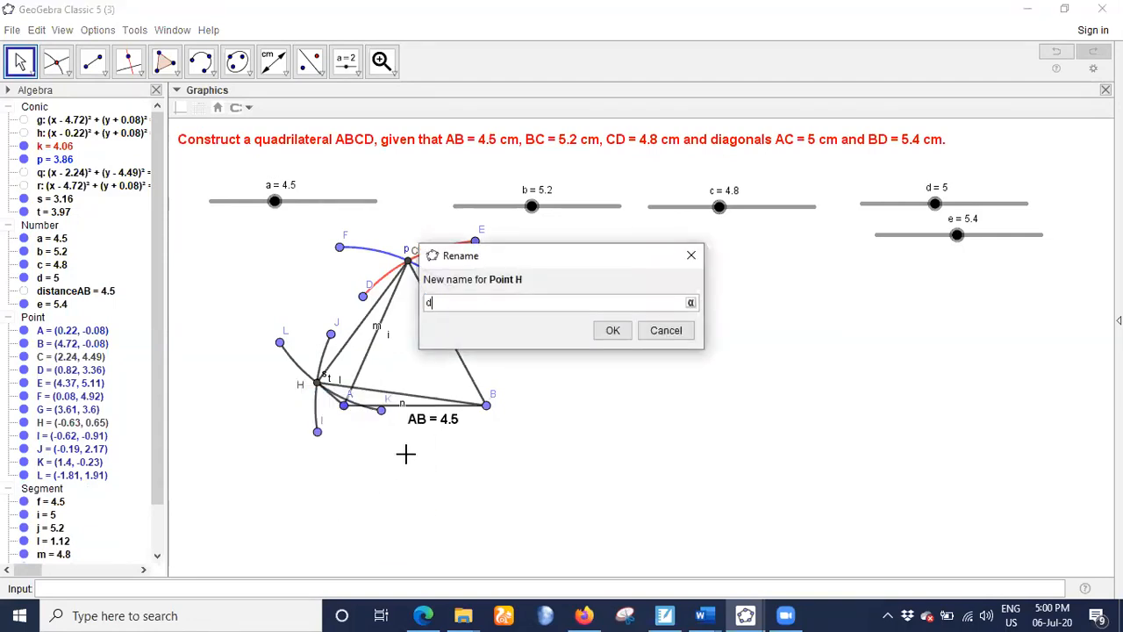
{"action": "key", "text": "BackSpace"}
{"action": "type", "text": "D"}
{"action": "left_click", "coordinate": [612, 330]}
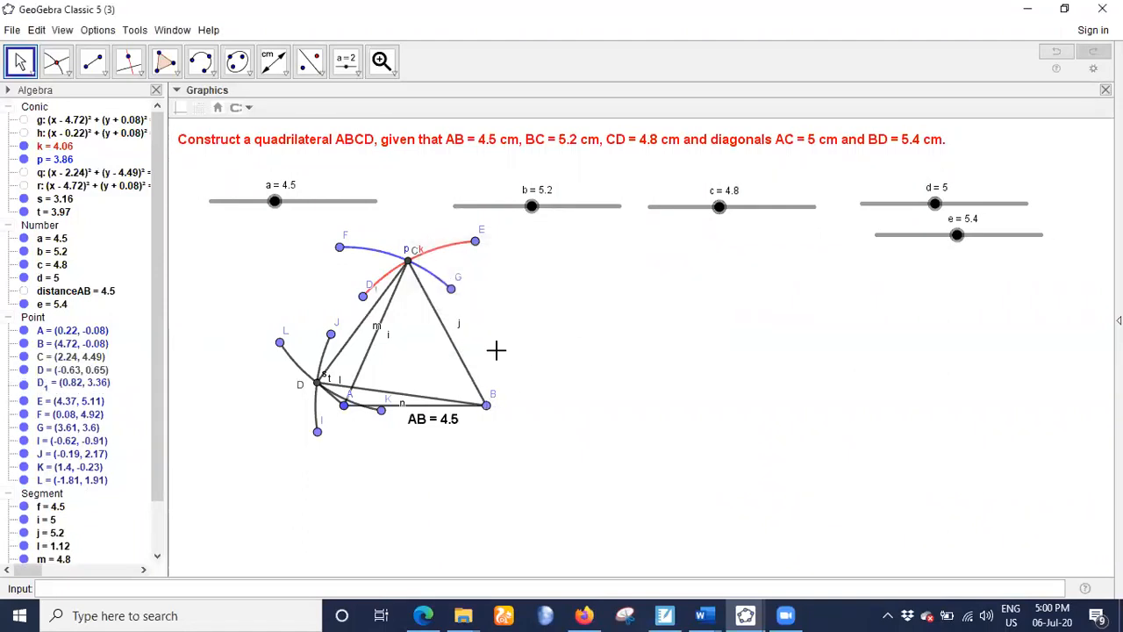
Colour both diagonals, segment BD and segment AC, crimson red
{"action": "left_click", "coordinate": [427, 403]}
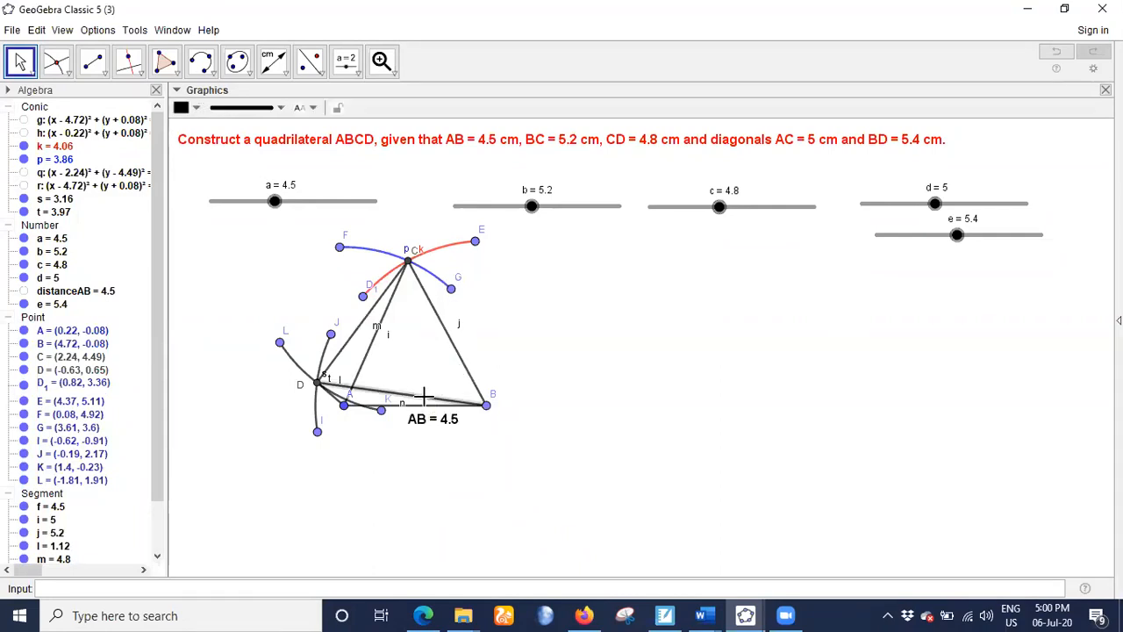
{"action": "left_click", "coordinate": [198, 109]}
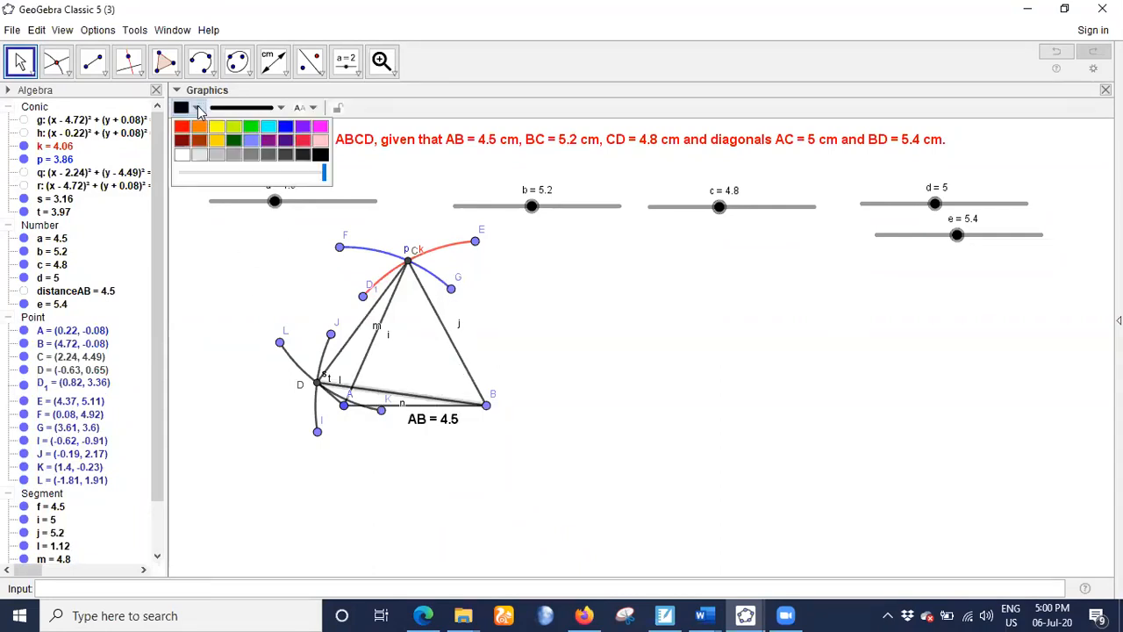
{"action": "left_click", "coordinate": [270, 129]}
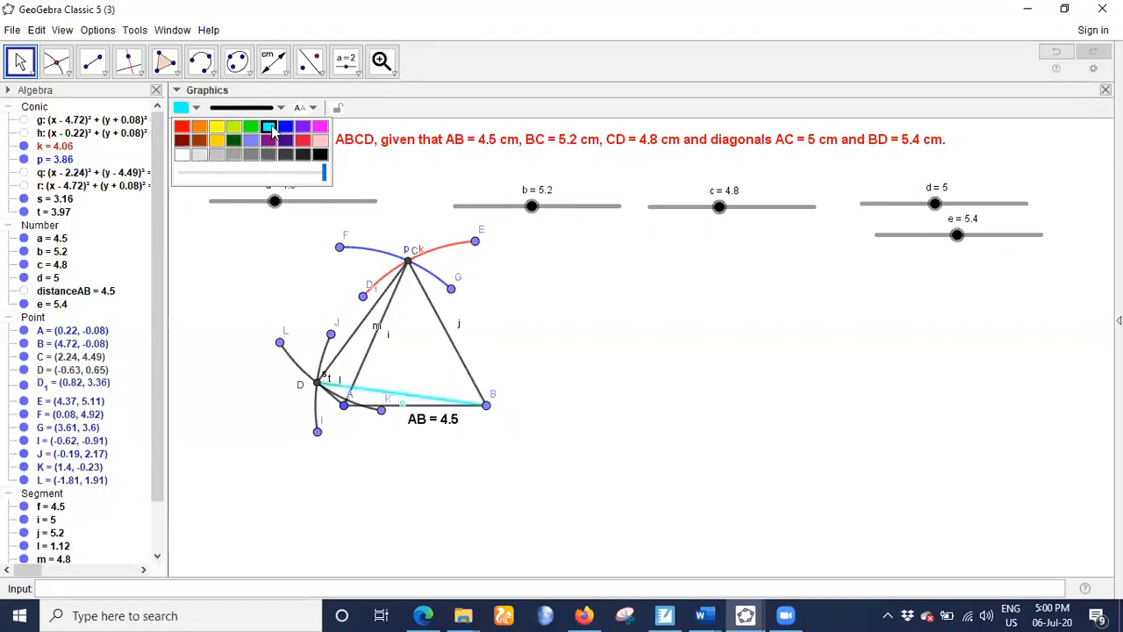
{"action": "left_click", "coordinate": [302, 141]}
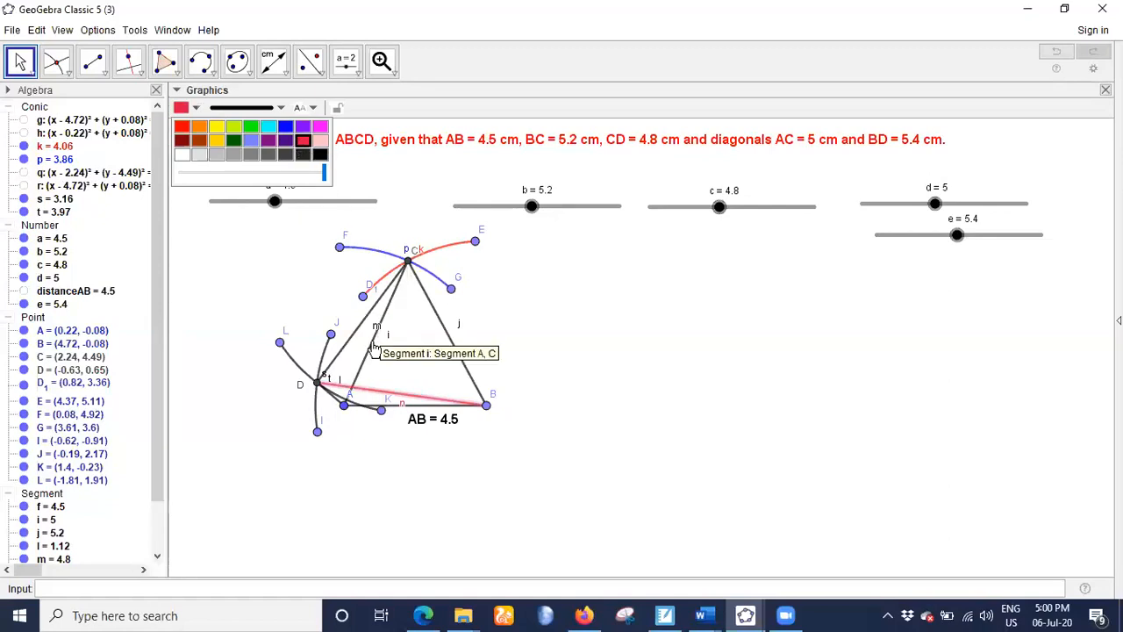
{"action": "left_click", "coordinate": [368, 348]}
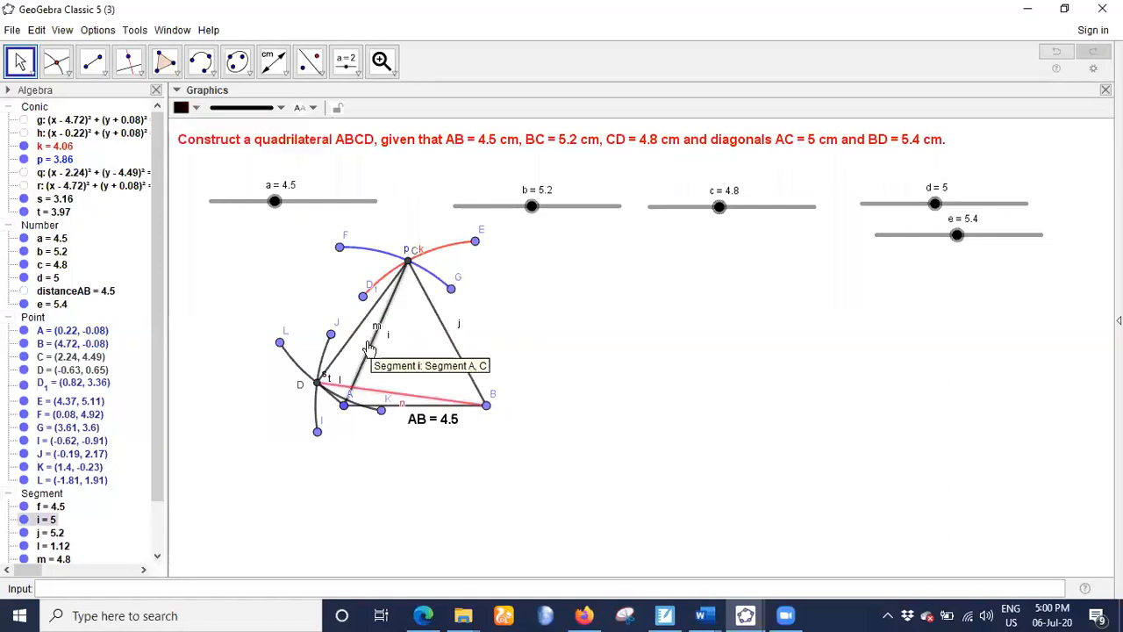
{"action": "left_click", "coordinate": [198, 109]}
{"action": "left_click", "coordinate": [302, 142]}
{"action": "left_click", "coordinate": [544, 334]}
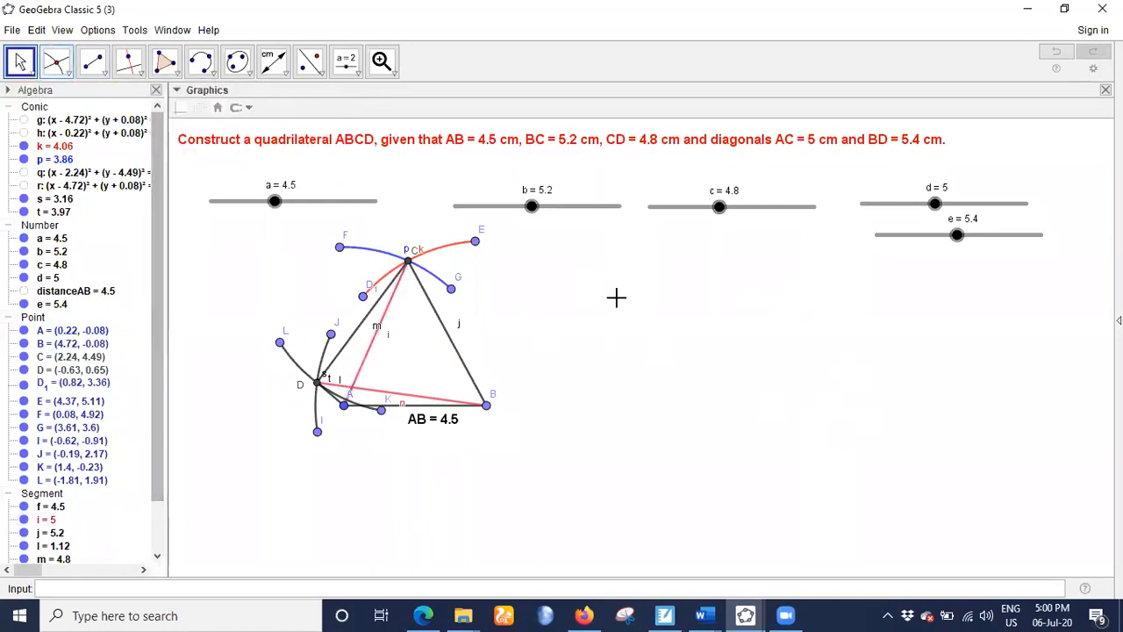
Show the construction navigation bar in the graphics view
{"action": "right_click", "coordinate": [731, 316]}
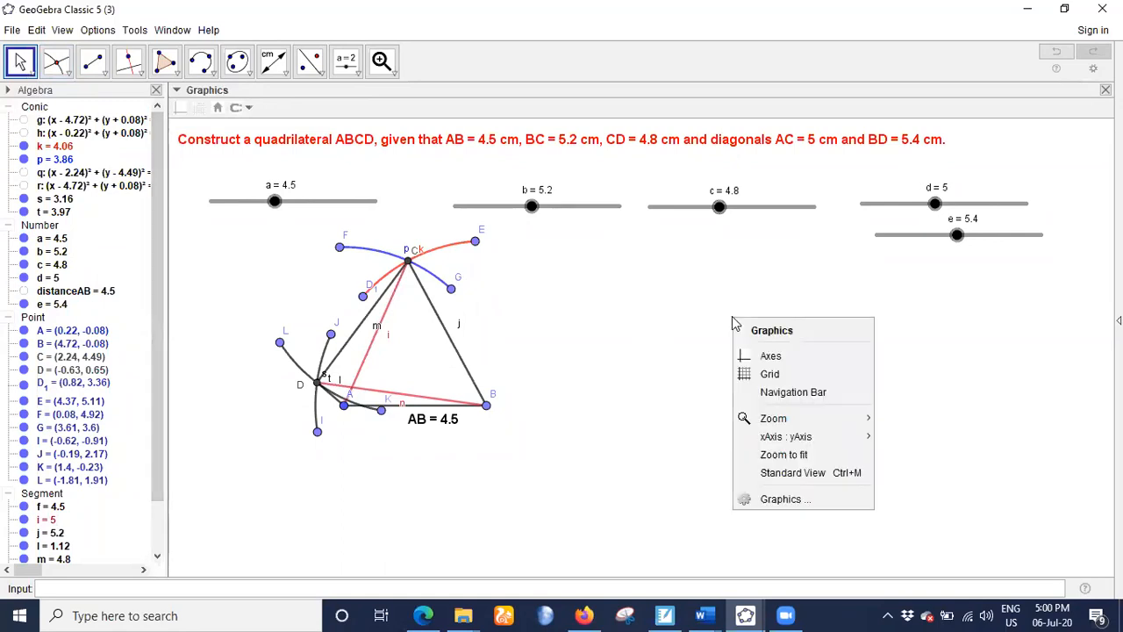
{"action": "left_click", "coordinate": [781, 393]}
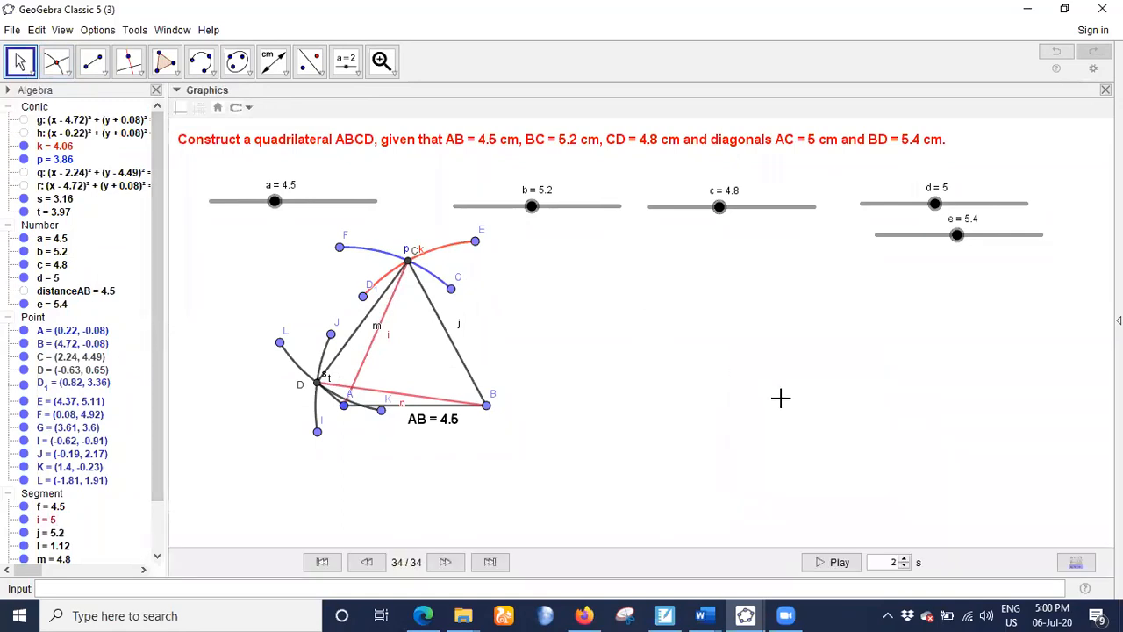
Shorten the red arc through C by moving its endpoints D1 and E closer to the vertex
{"action": "left_click", "coordinate": [823, 564]}
{"action": "mouse_move", "coordinate": [361, 296]}
{"action": "left_mouse_down"}
{"action": "mouse_move", "coordinate": [381, 271]}
{"action": "mouse_move", "coordinate": [367, 296]}
{"action": "left_mouse_up"}
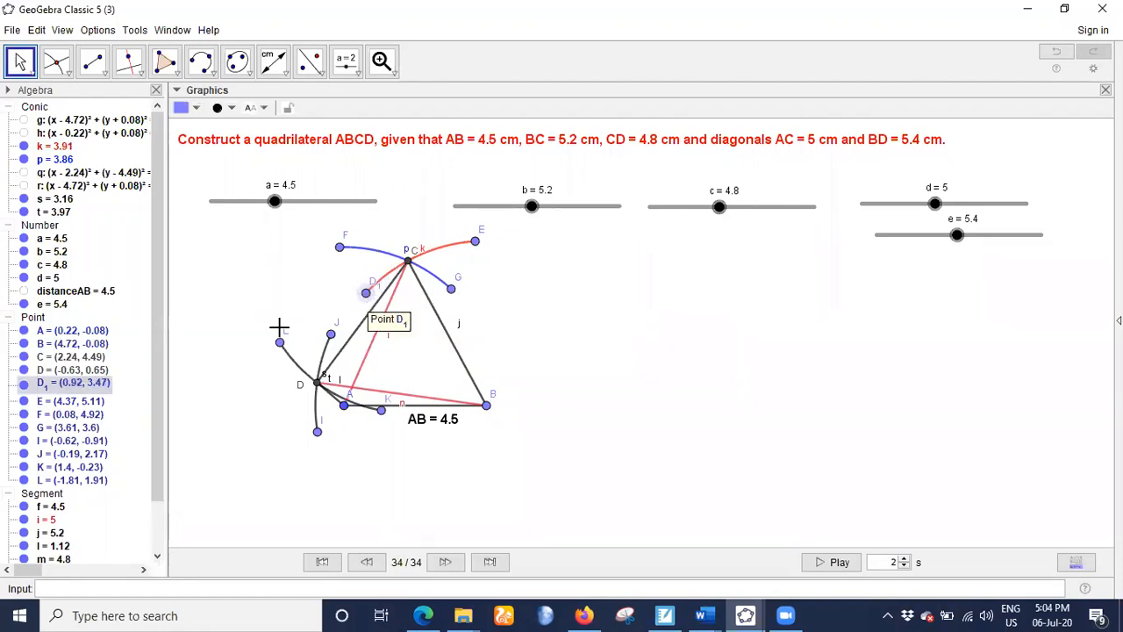
{"action": "left_click", "coordinate": [476, 243]}
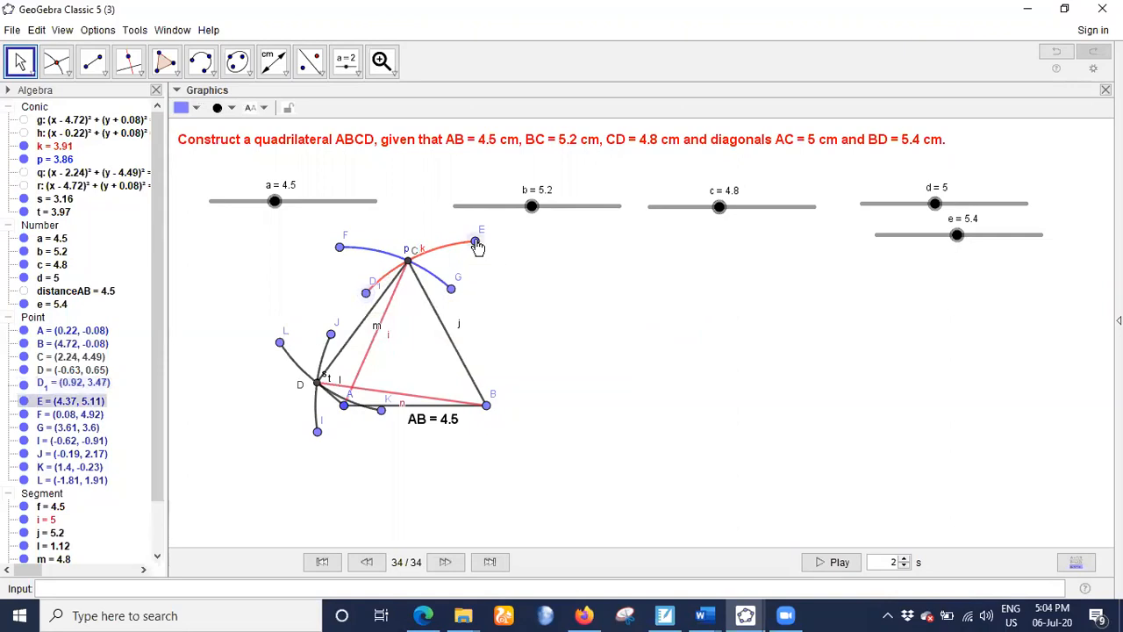
{"action": "left_click_drag", "start_coordinate": [476, 243], "coordinate": [610, 513]}
{"action": "left_click_drag", "start_coordinate": [368, 342], "coordinate": [457, 267]}
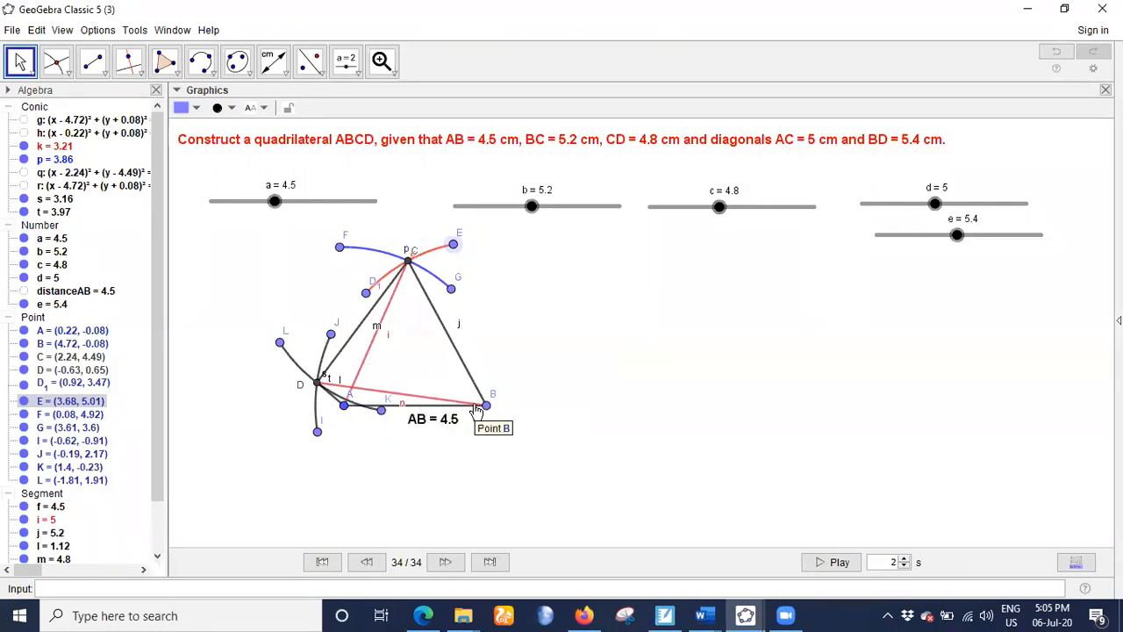
Shift the AB length text slightly to the left and add a distance label for side BC between points B and C
{"action": "left_click", "coordinate": [439, 421]}
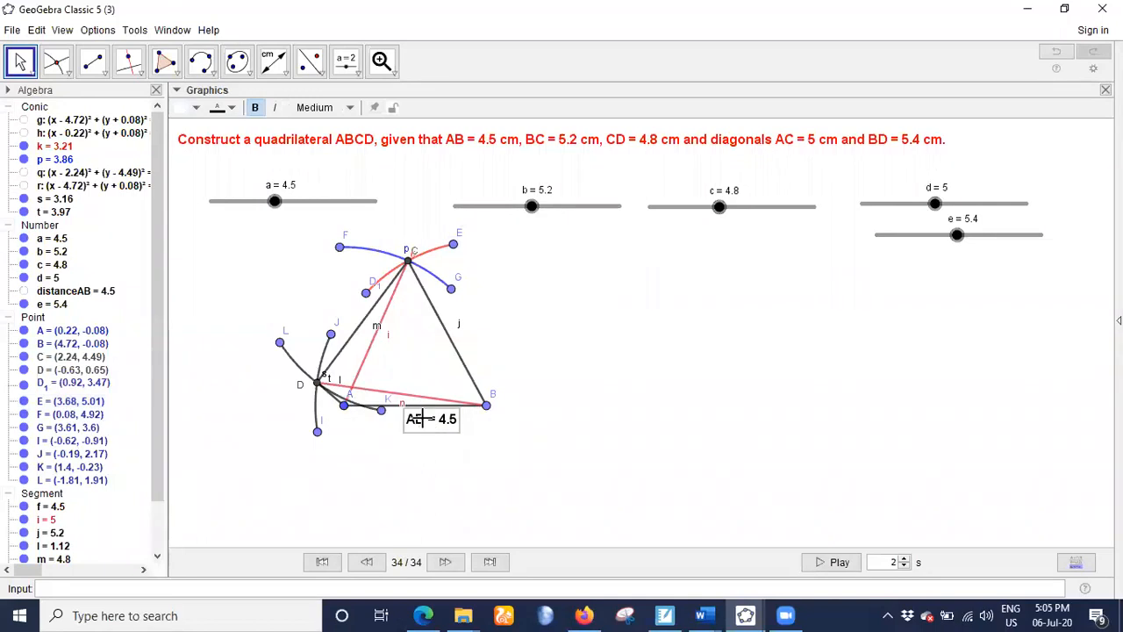
{"action": "key", "text": "Left"}
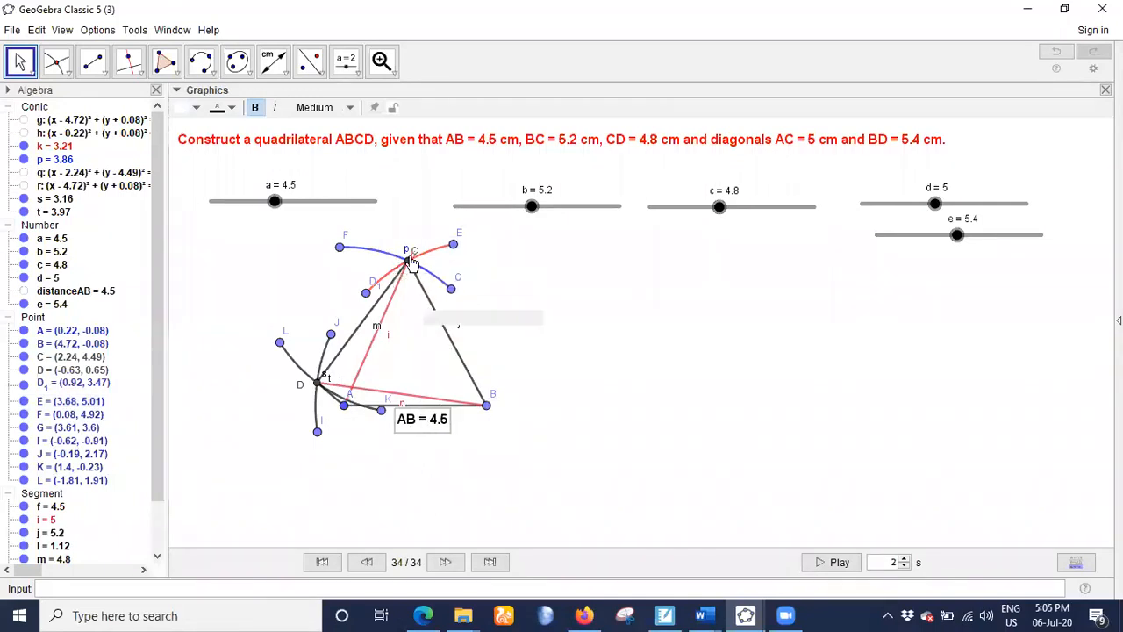
{"action": "left_click", "coordinate": [286, 70]}
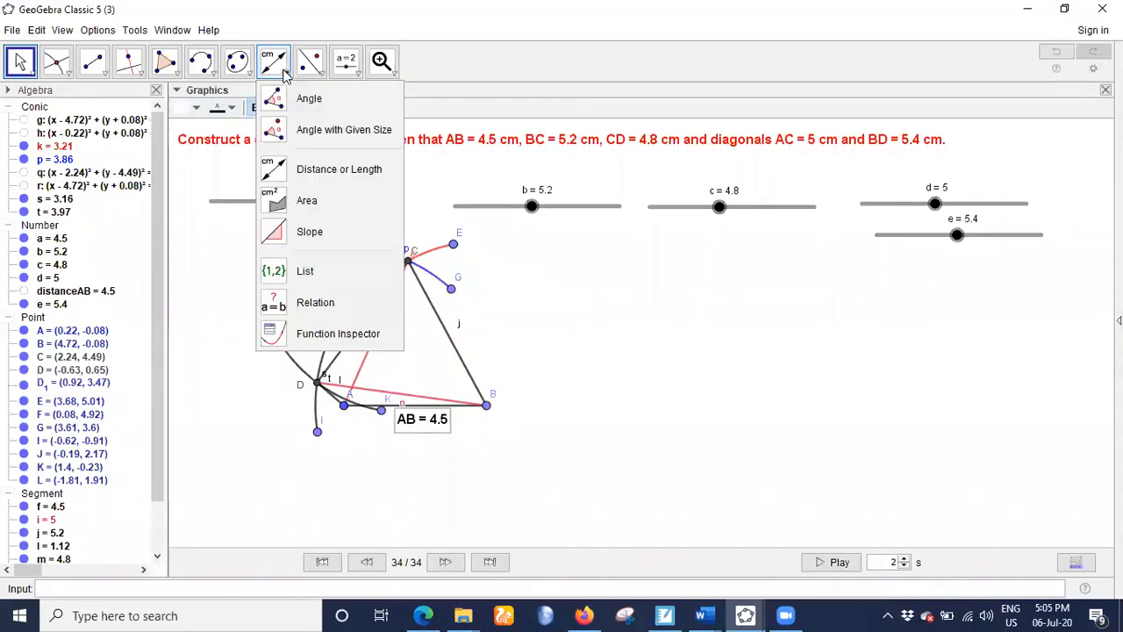
{"action": "left_click", "coordinate": [305, 176]}
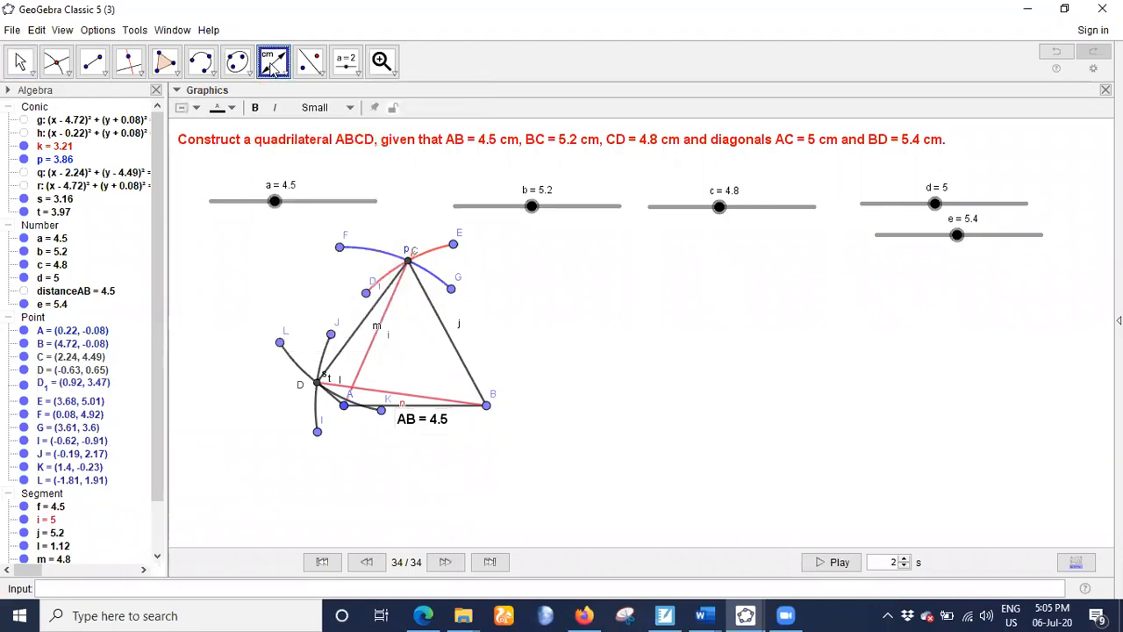
{"action": "left_click", "coordinate": [487, 403]}
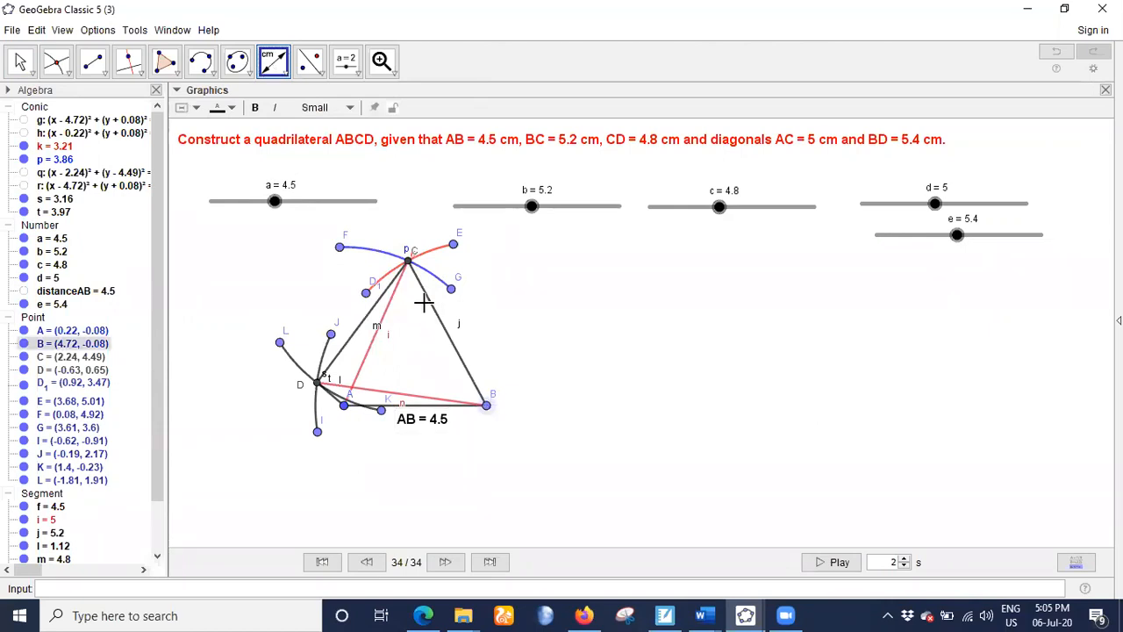
{"action": "left_click", "coordinate": [406, 257]}
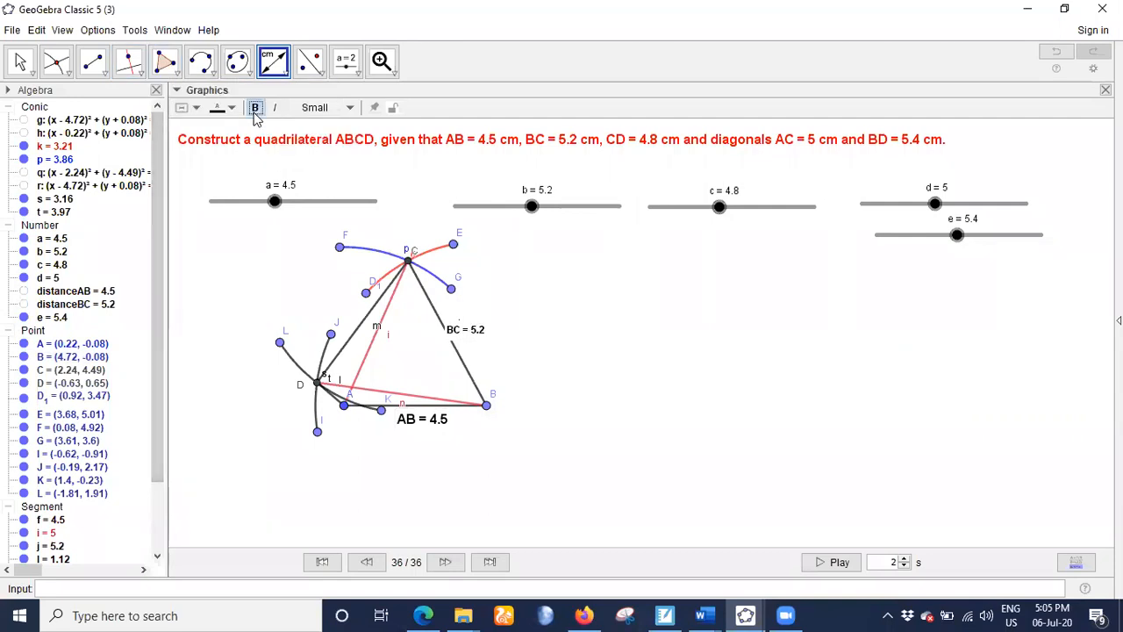
Format the BC length text as bold and Medium size and move it outside the quadrilateral, clear of side BC
{"action": "left_click", "coordinate": [342, 109]}
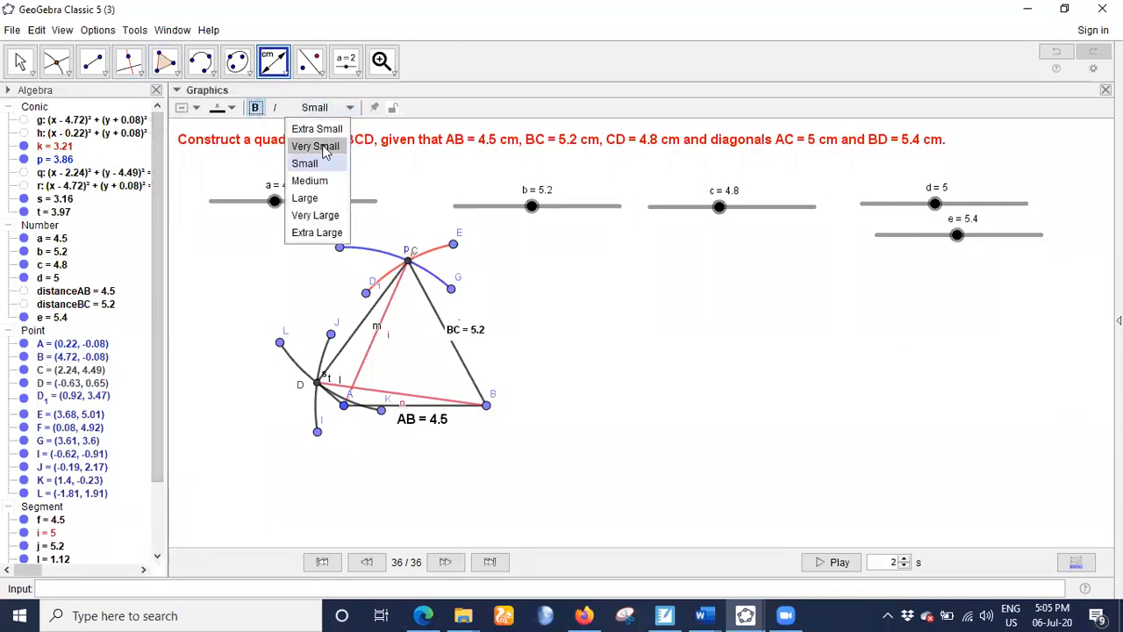
{"action": "left_click", "coordinate": [311, 180]}
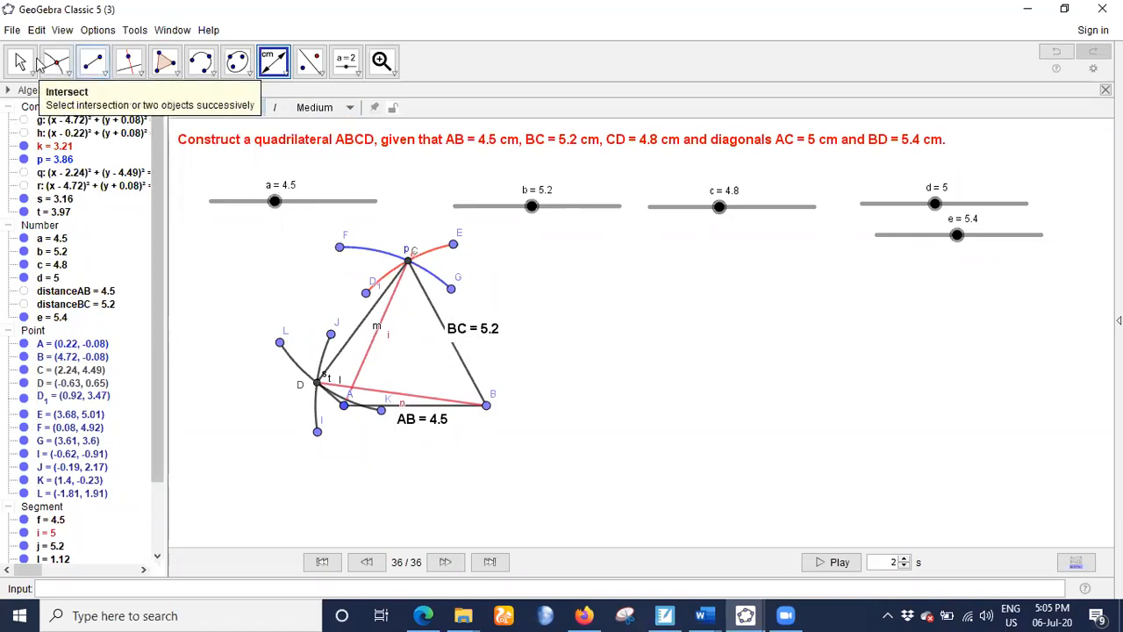
{"action": "left_click", "coordinate": [19, 61]}
{"action": "left_click_drag", "start_coordinate": [484, 342], "coordinate": [514, 343]}
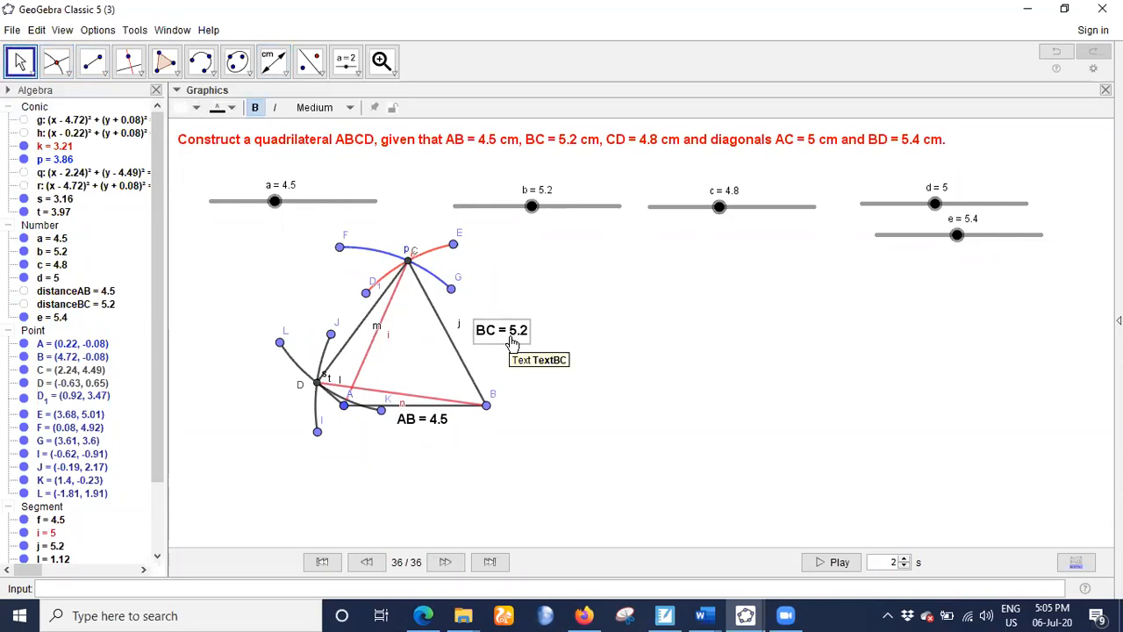
Try to rename point B with the lowercase letter x
{"action": "right_click", "coordinate": [492, 398]}
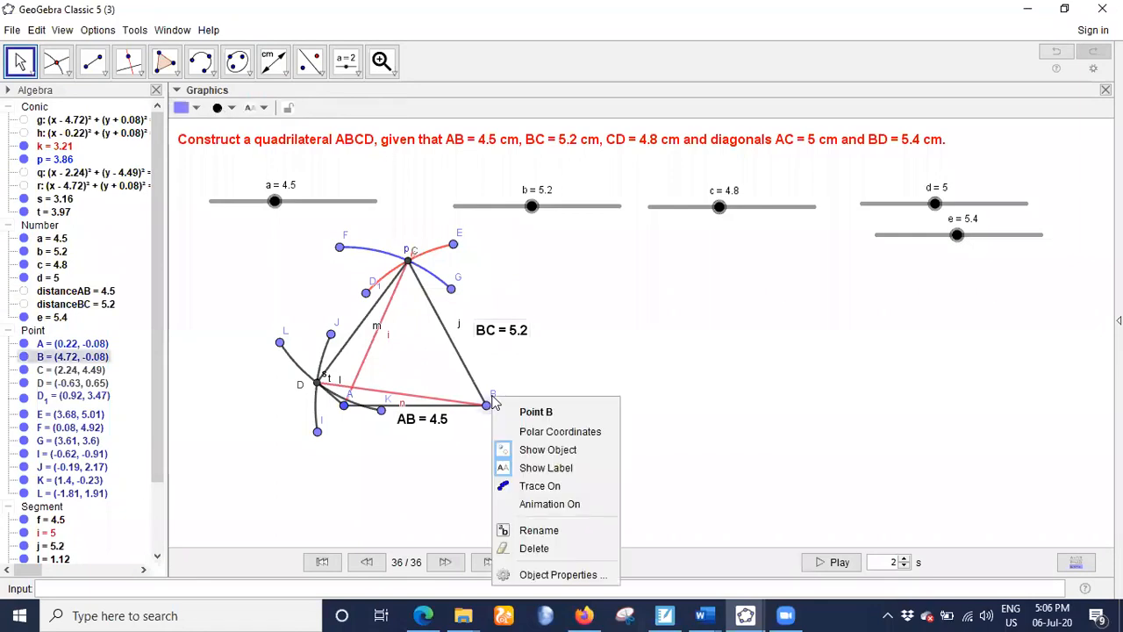
{"action": "left_click", "coordinate": [538, 530]}
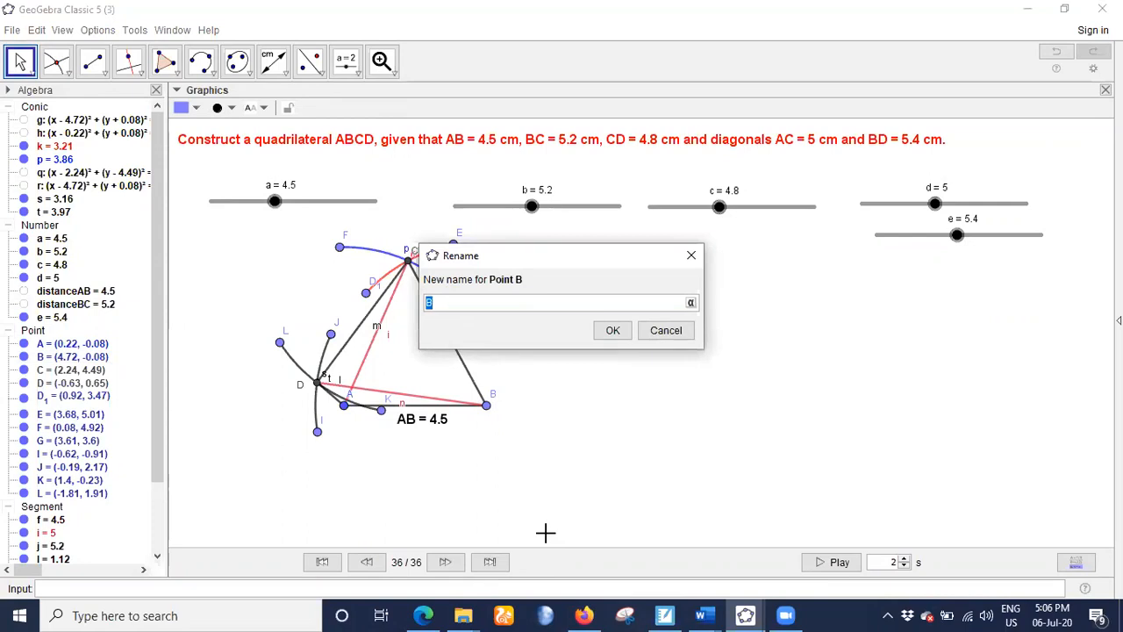
{"action": "type", "text": "x"}
{"action": "left_click", "coordinate": [611, 334]}
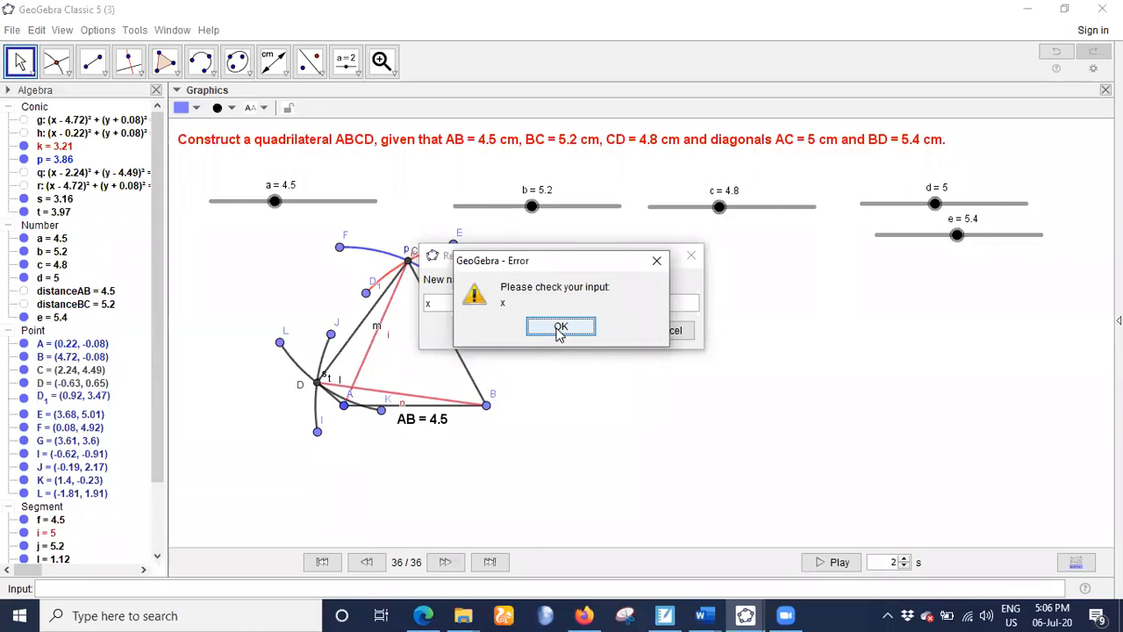
{"action": "left_click", "coordinate": [558, 331]}
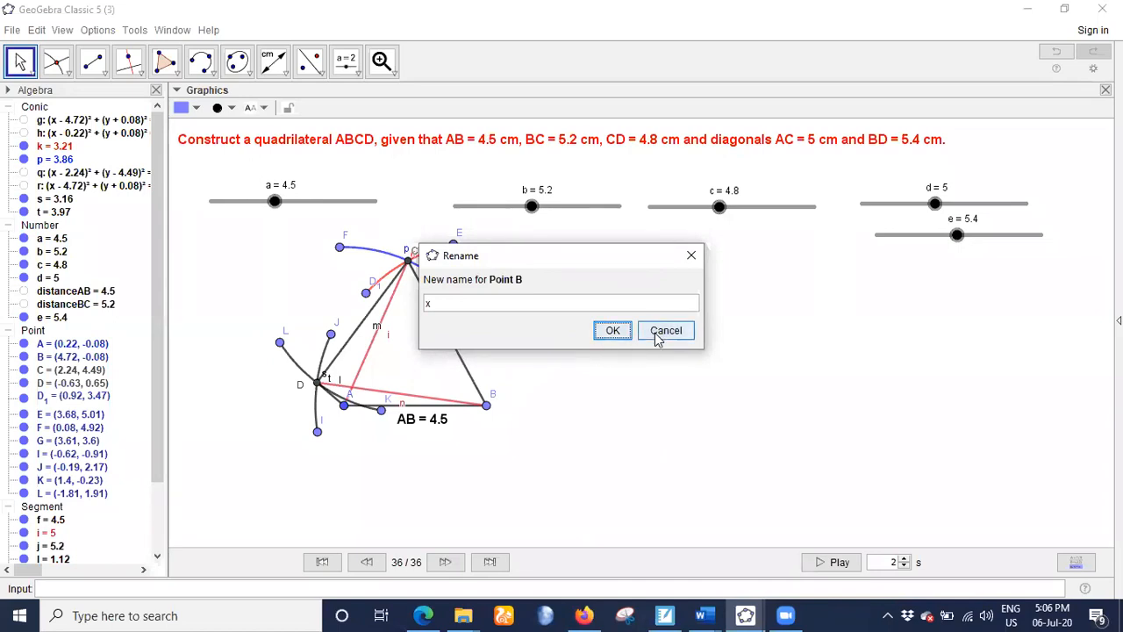
Rename point B with the capital letter X instead
{"action": "left_click", "coordinate": [485, 304]}
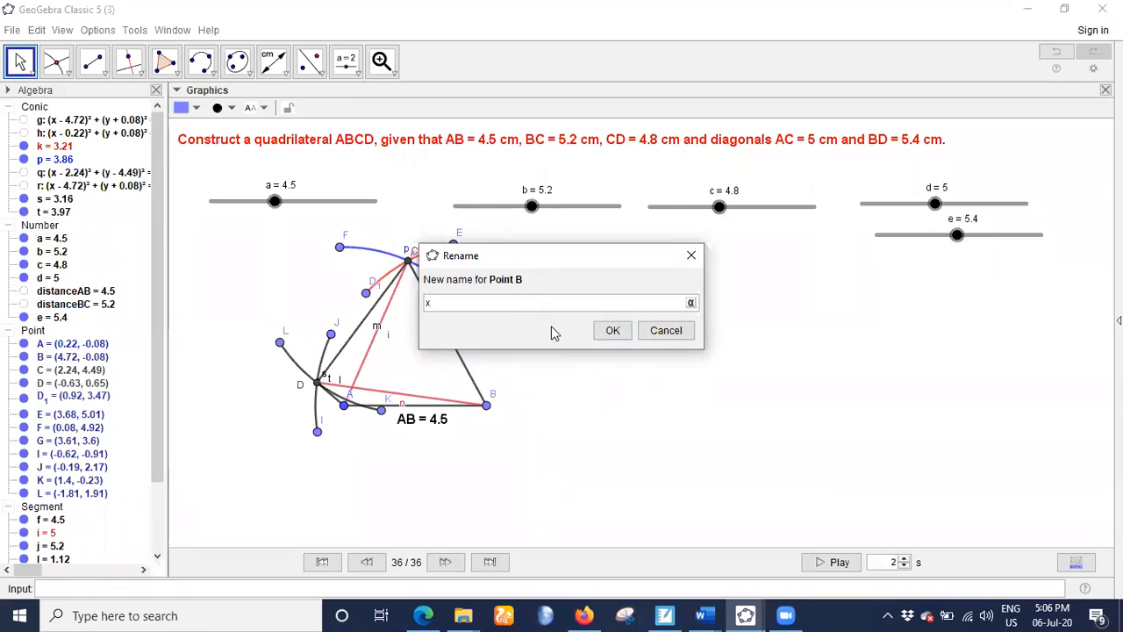
{"action": "key", "text": "BackSpace"}
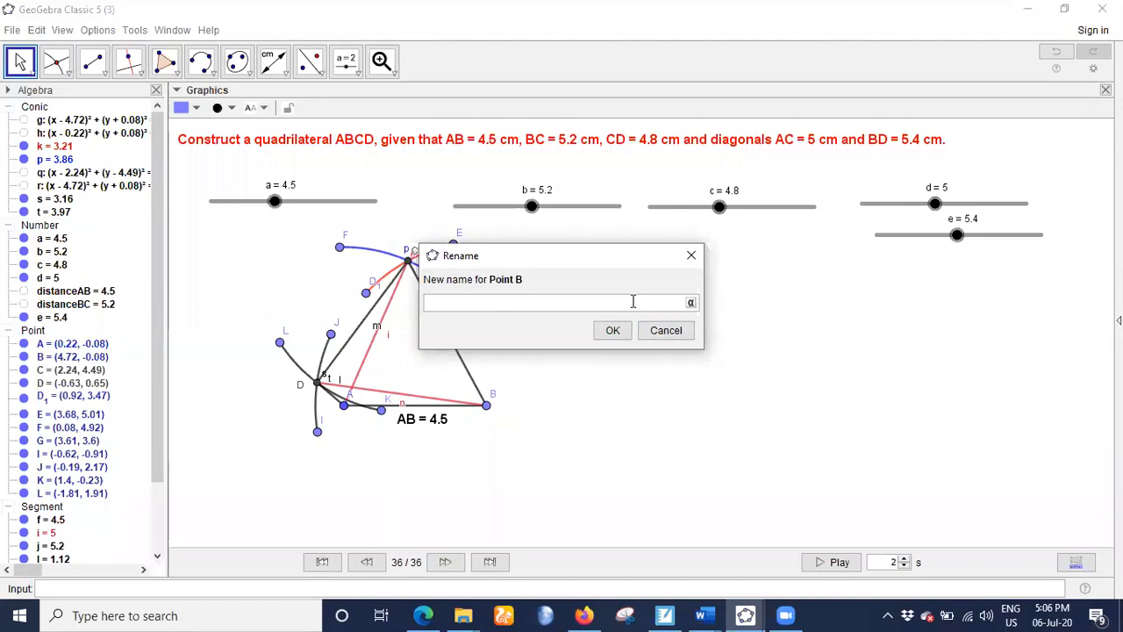
{"action": "left_click", "coordinate": [691, 302]}
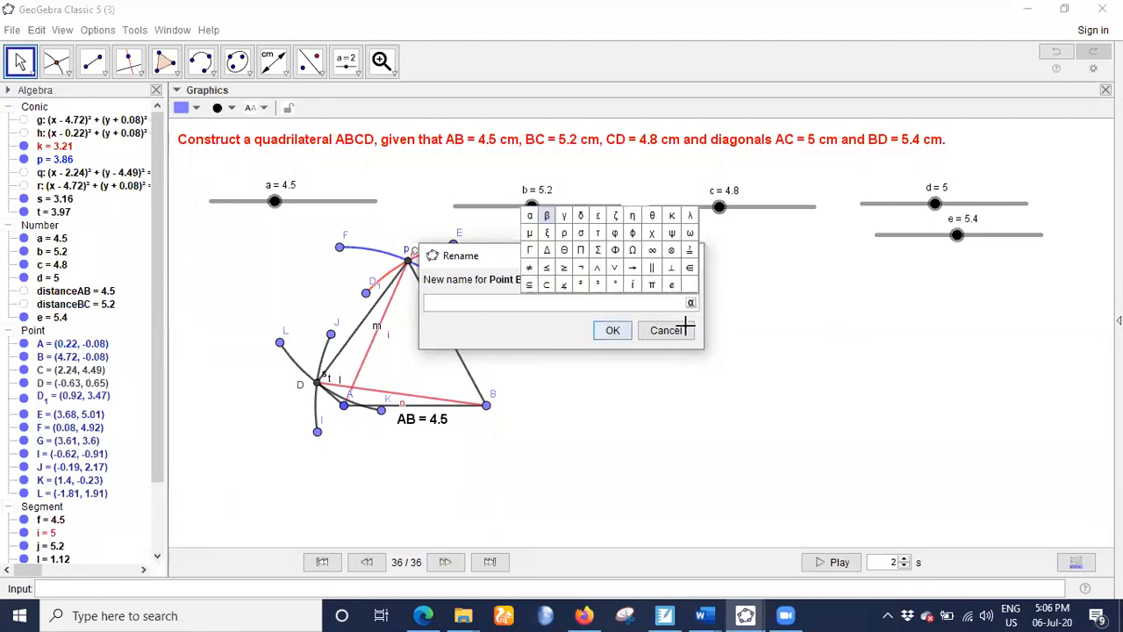
{"action": "left_click", "coordinate": [728, 355]}
{"action": "left_click", "coordinate": [489, 306]}
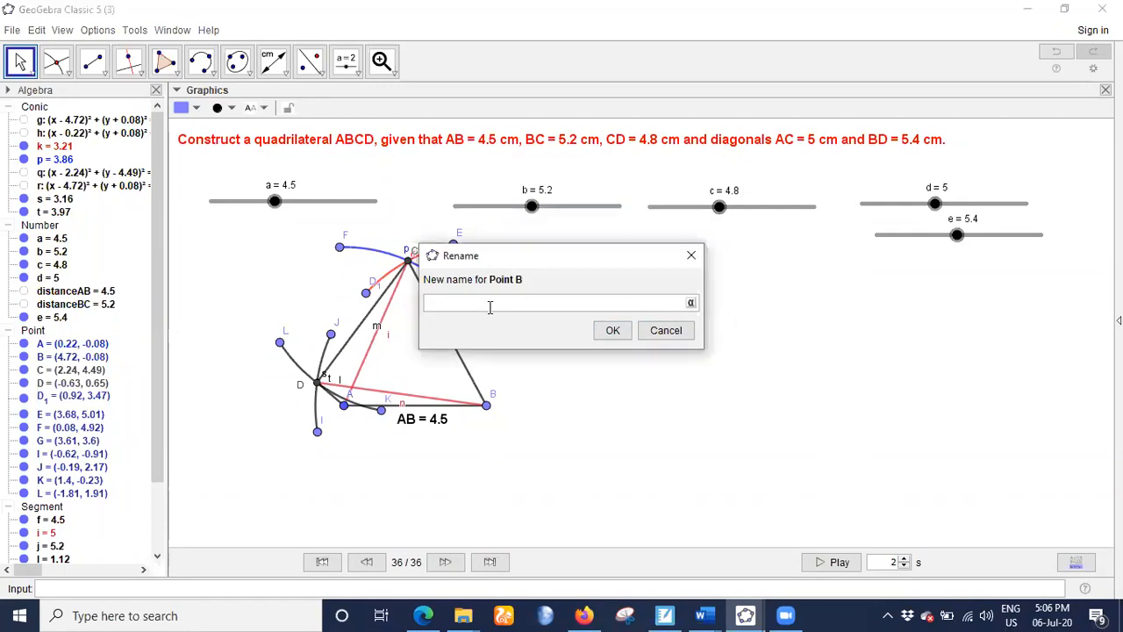
{"action": "type", "text": "X"}
{"action": "left_click", "coordinate": [605, 334]}
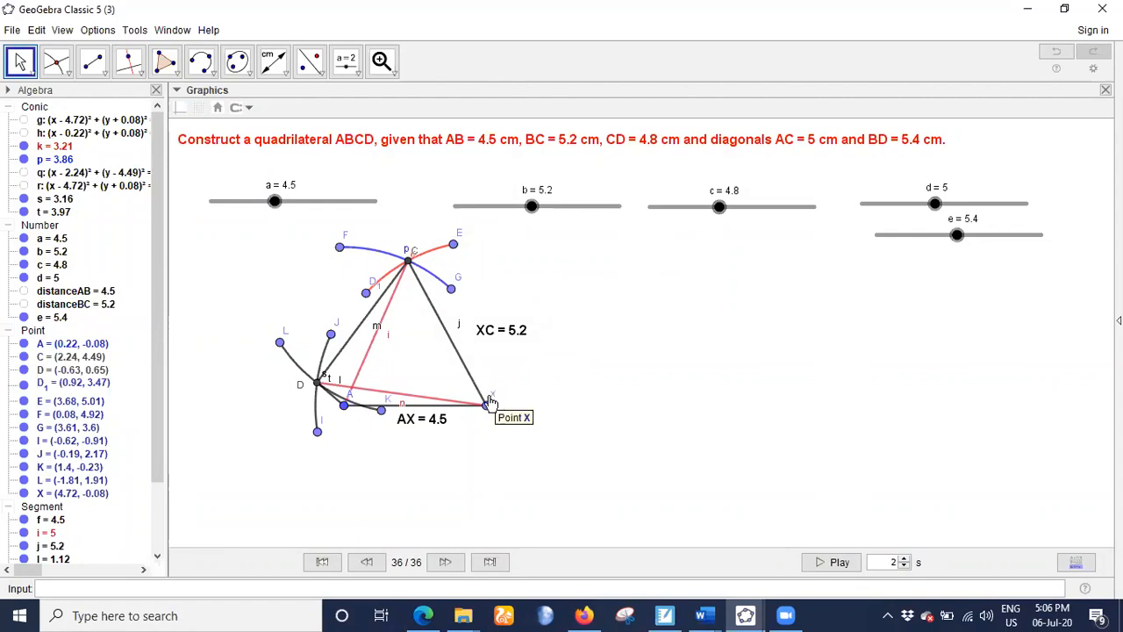
Rename point X back to B
{"action": "right_click", "coordinate": [491, 397]}
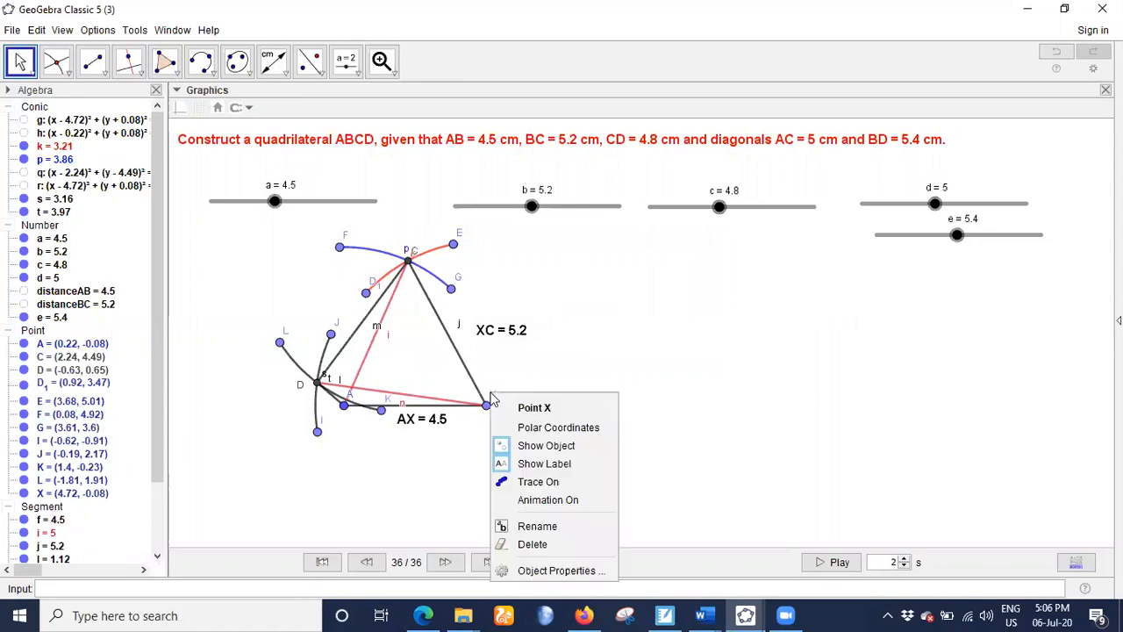
{"action": "left_click", "coordinate": [546, 529]}
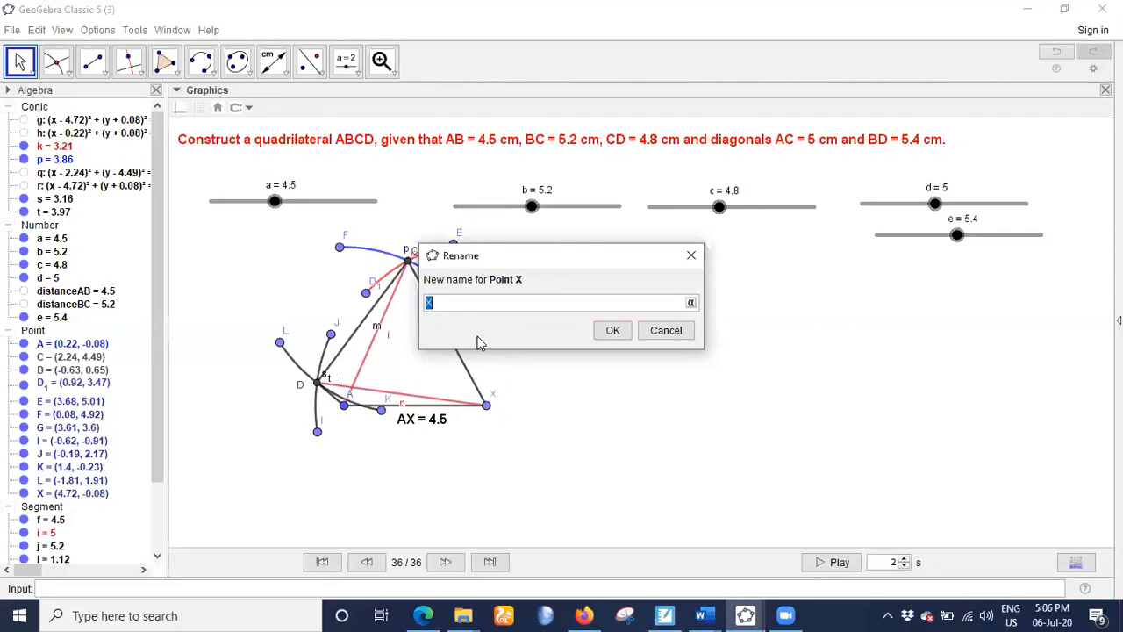
{"action": "type", "text": "B"}
{"action": "left_click", "coordinate": [611, 331]}
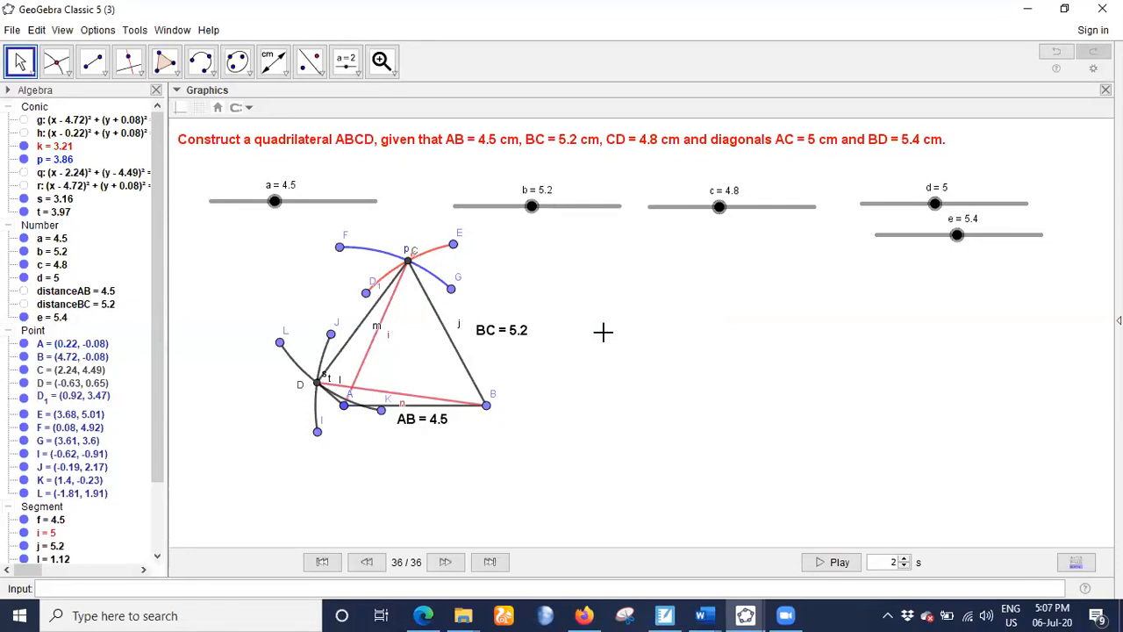
{"action": "right_click", "coordinate": [512, 332]}
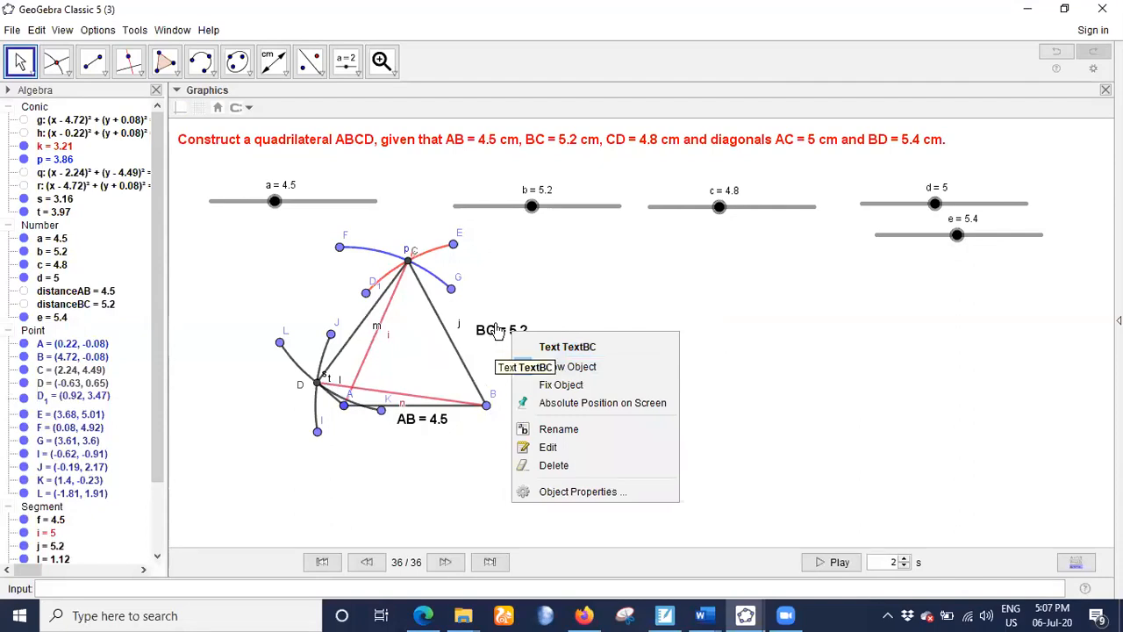
{"action": "left_click", "coordinate": [487, 405]}
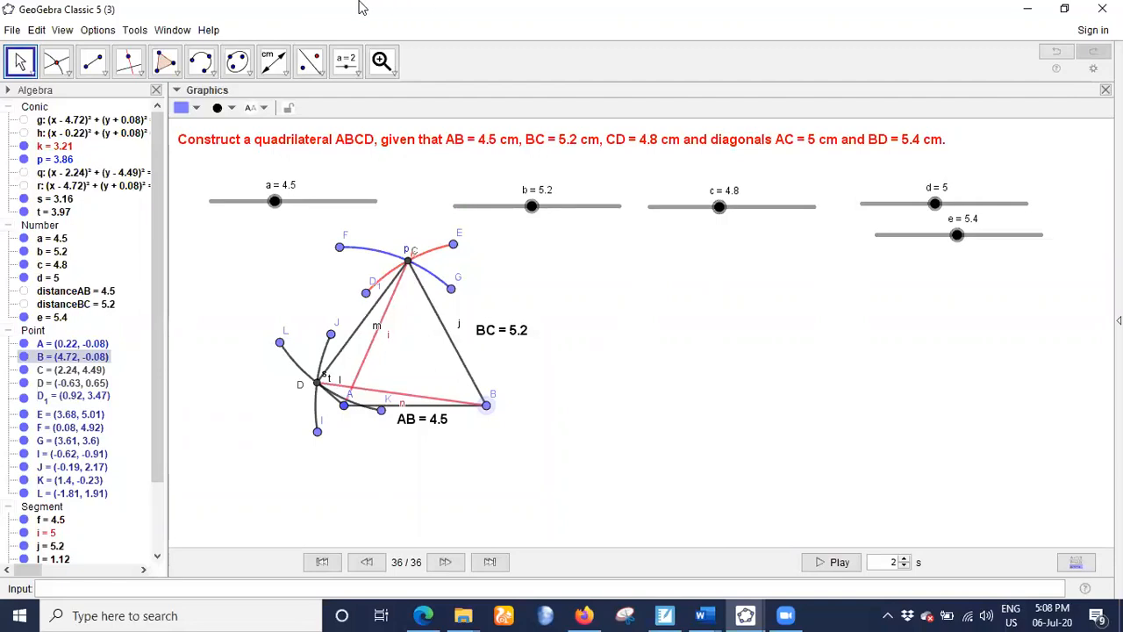
Open a new empty GeoGebra window and maximise it for the next construction
{"action": "left_click", "coordinate": [21, 33]}
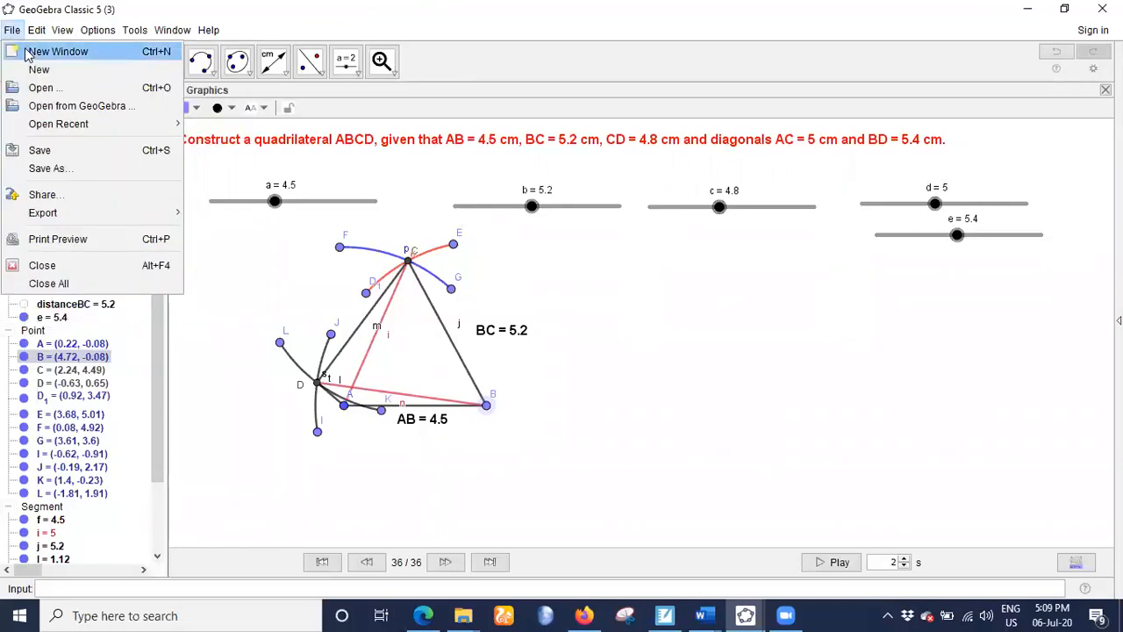
{"action": "left_click", "coordinate": [52, 52]}
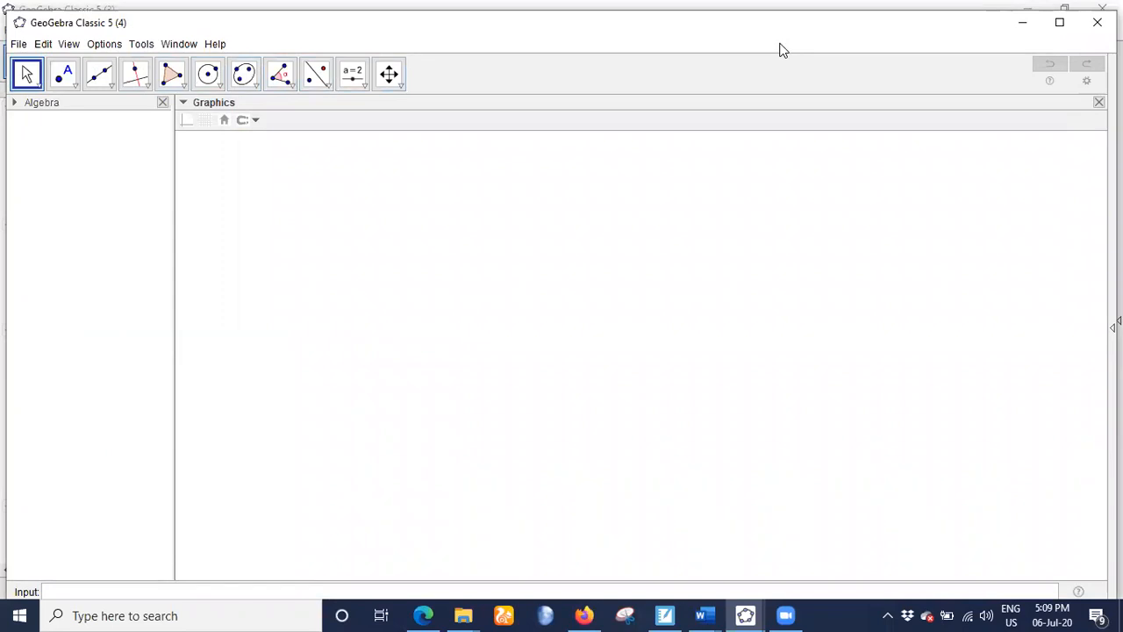
{"action": "left_click", "coordinate": [1059, 22]}
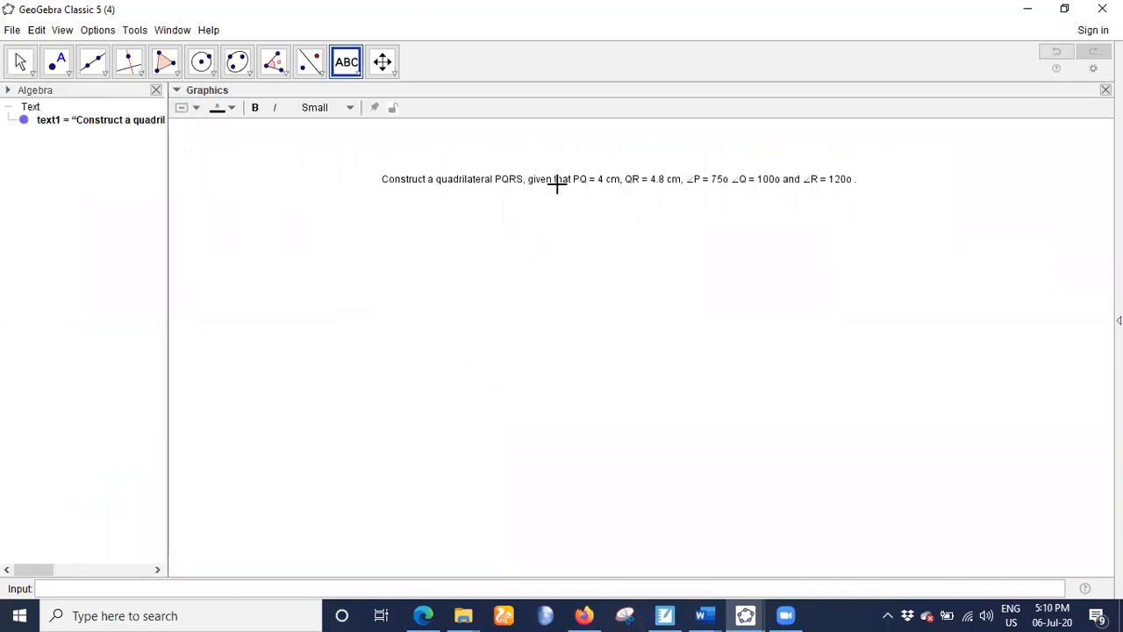
Move the PQRS problem text to the upper left of the drawing area and try to make it bold and Medium size
{"action": "left_click_drag", "start_coordinate": [557, 184], "coordinate": [383, 153]}
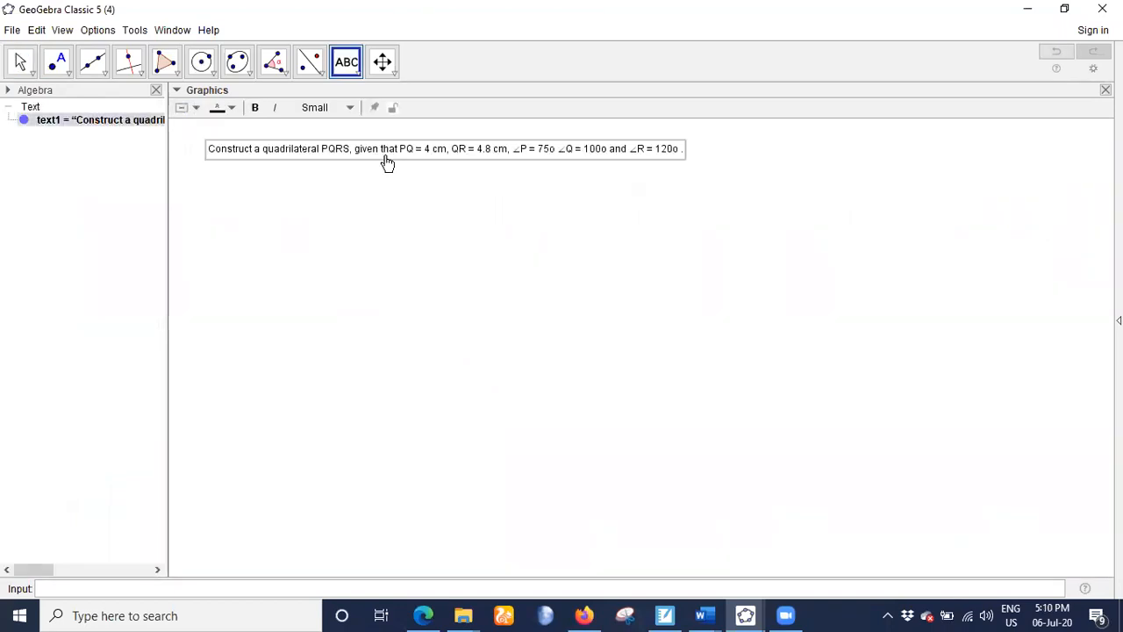
{"action": "left_click", "coordinate": [256, 107]}
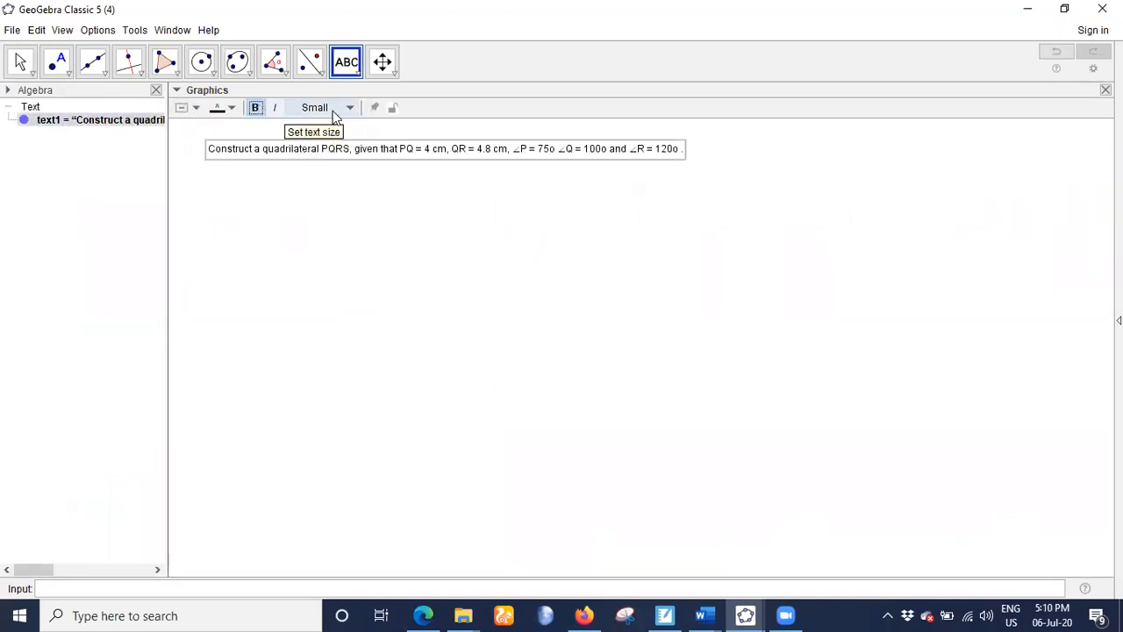
{"action": "left_click", "coordinate": [350, 105]}
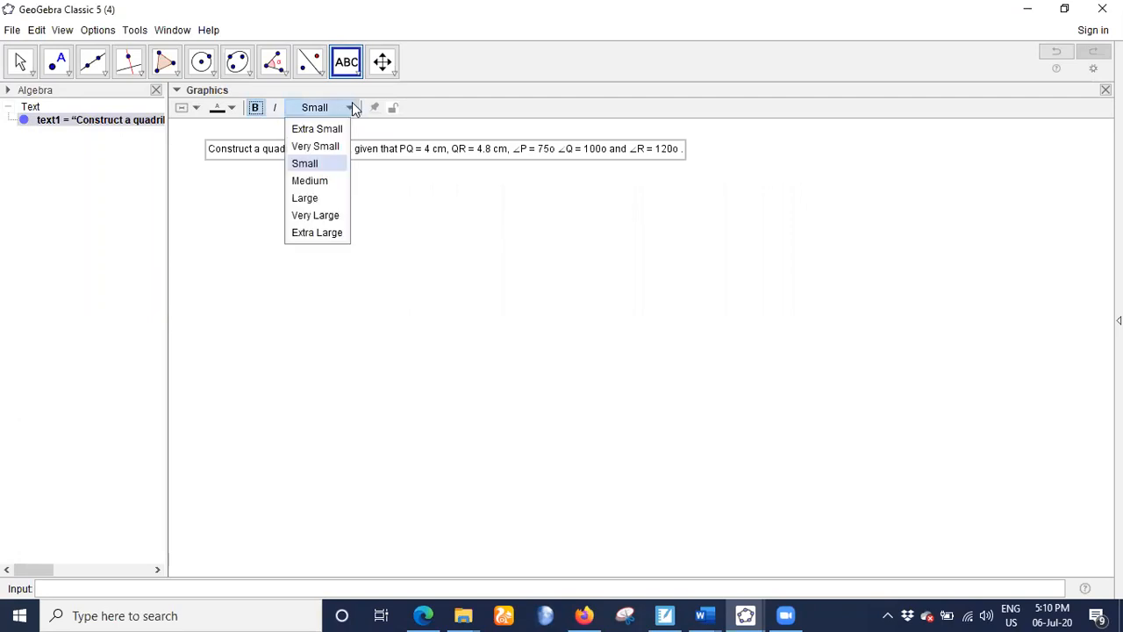
{"action": "left_click", "coordinate": [323, 181]}
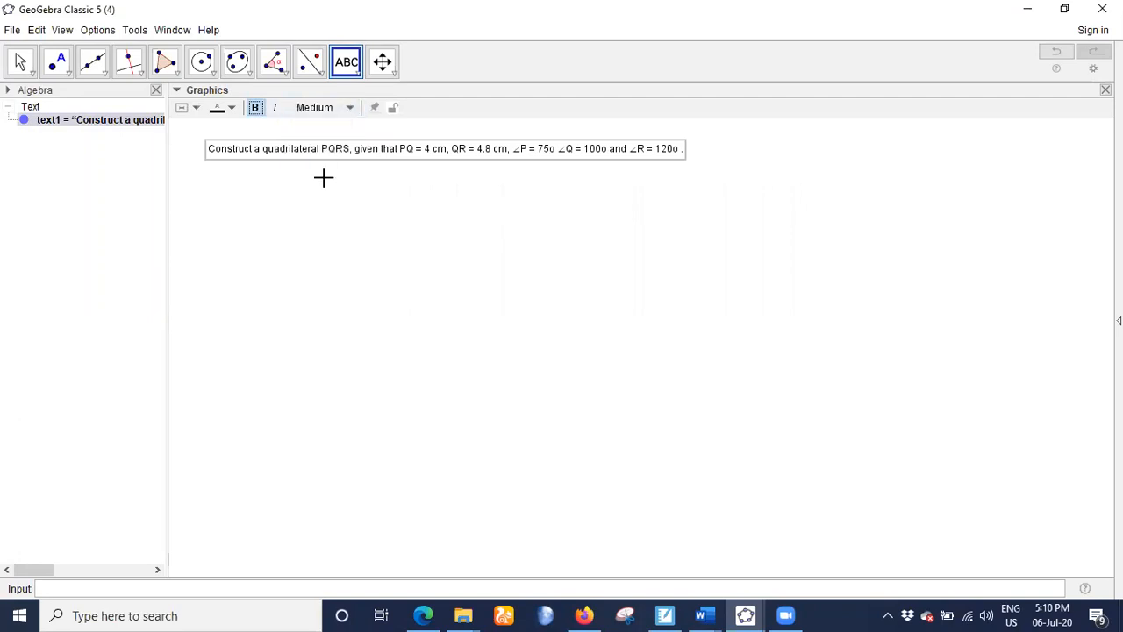
Format the PQRS problem text as Medium size, bold and blue
{"action": "left_click", "coordinate": [21, 61]}
{"action": "left_click", "coordinate": [351, 149]}
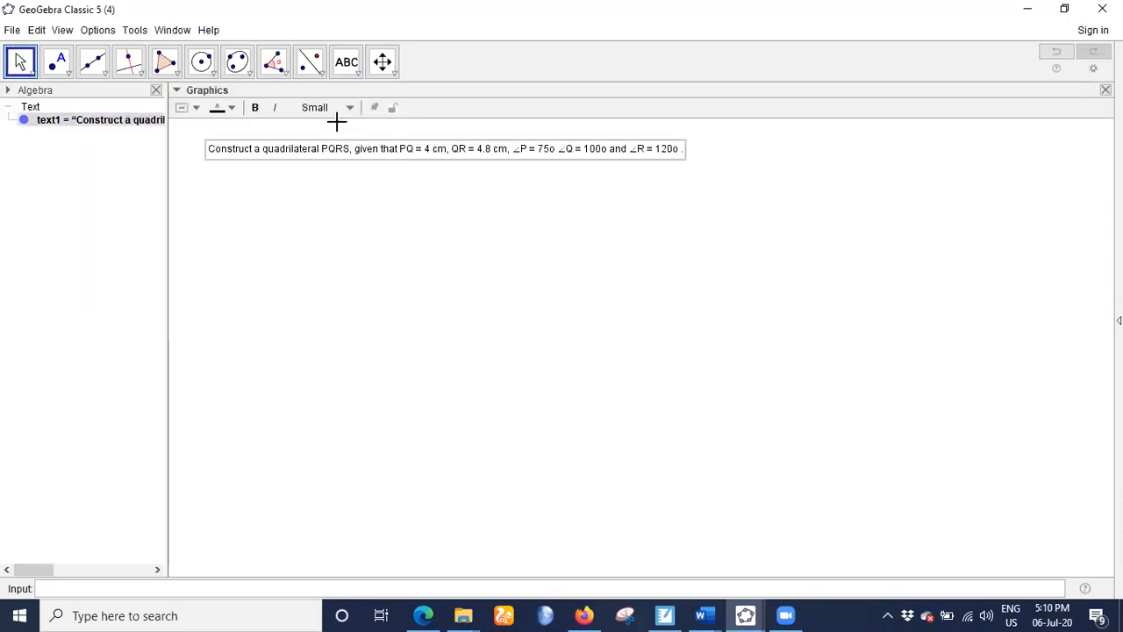
{"action": "left_click", "coordinate": [349, 107]}
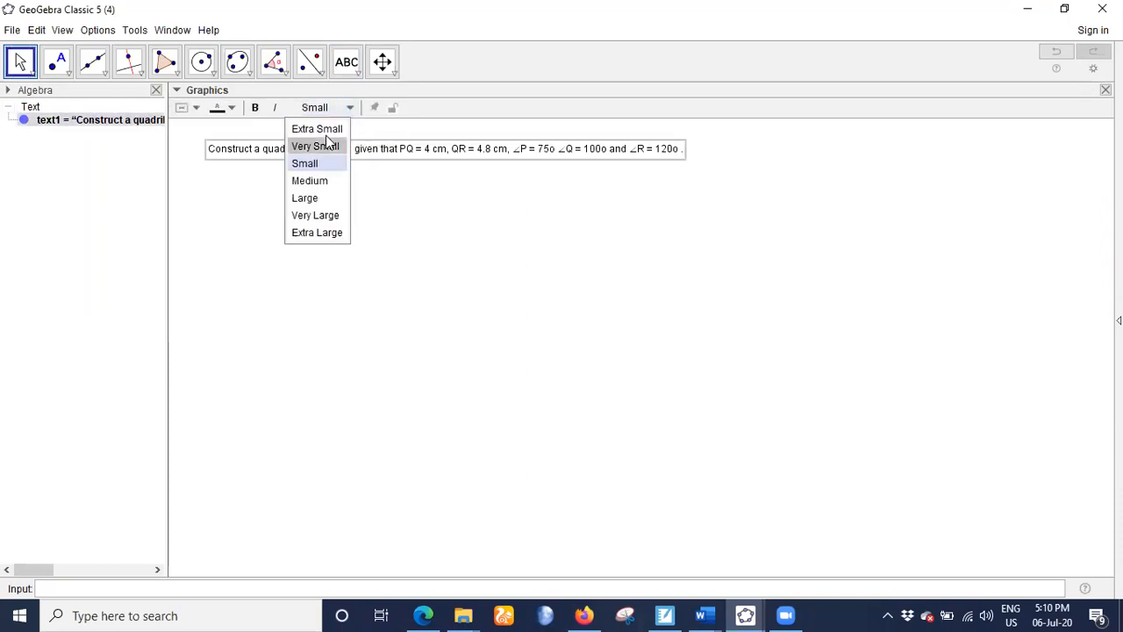
{"action": "left_click", "coordinate": [309, 181]}
{"action": "left_click", "coordinate": [254, 107]}
{"action": "left_click", "coordinate": [219, 107]}
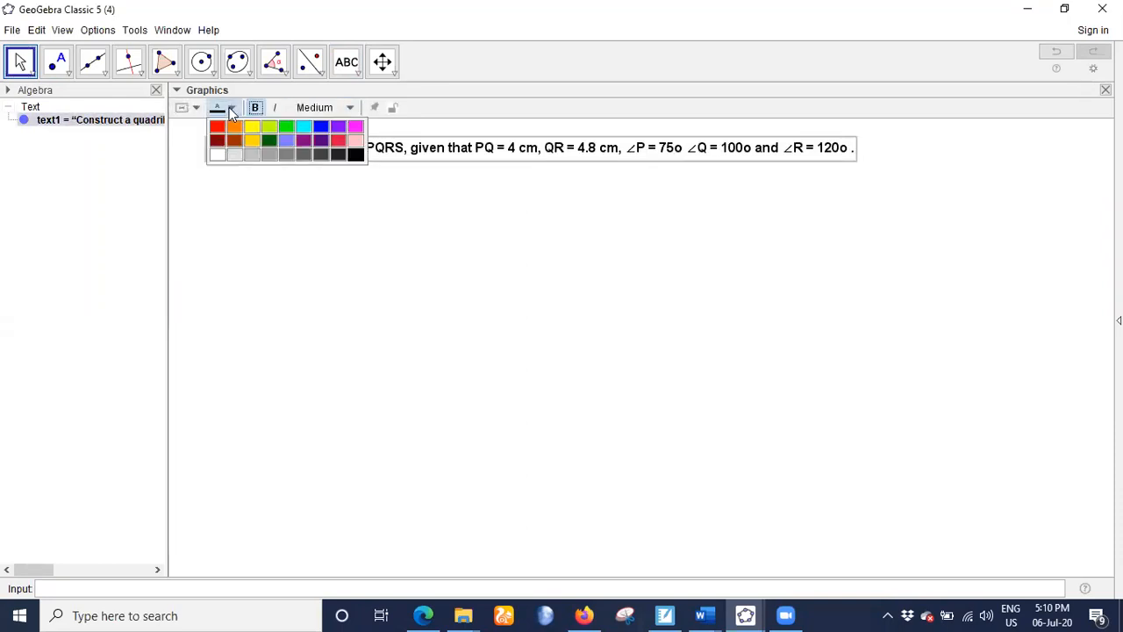
{"action": "left_click", "coordinate": [320, 132]}
{"action": "left_click", "coordinate": [417, 238]}
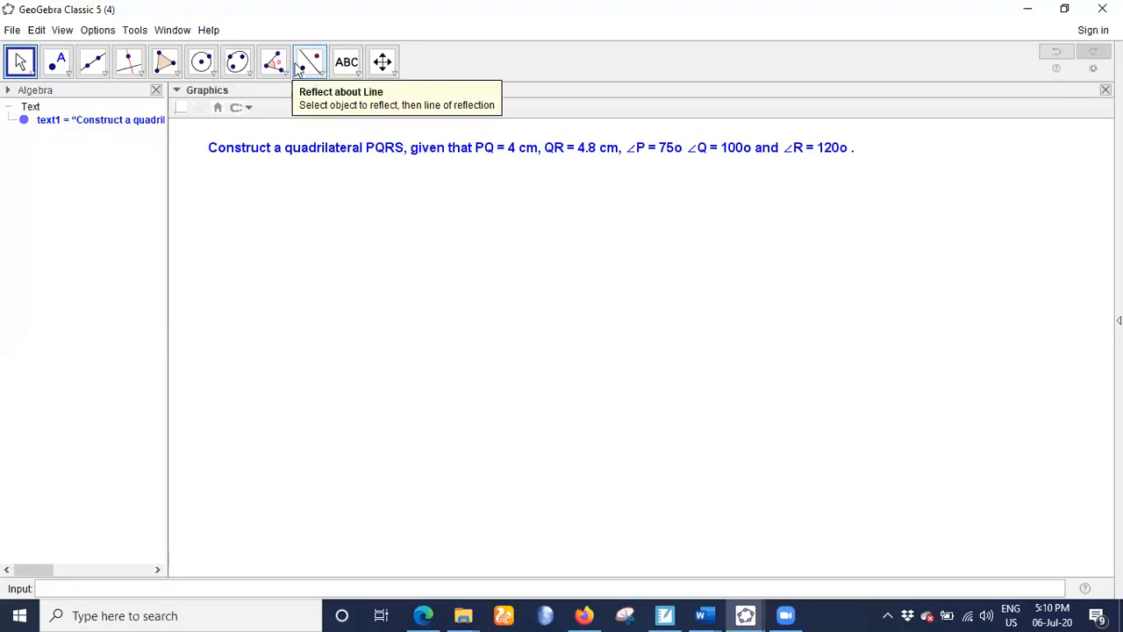
Add a number slider a ranging from 1 to 10 below the start of the problem text
{"action": "left_click", "coordinate": [356, 70]}
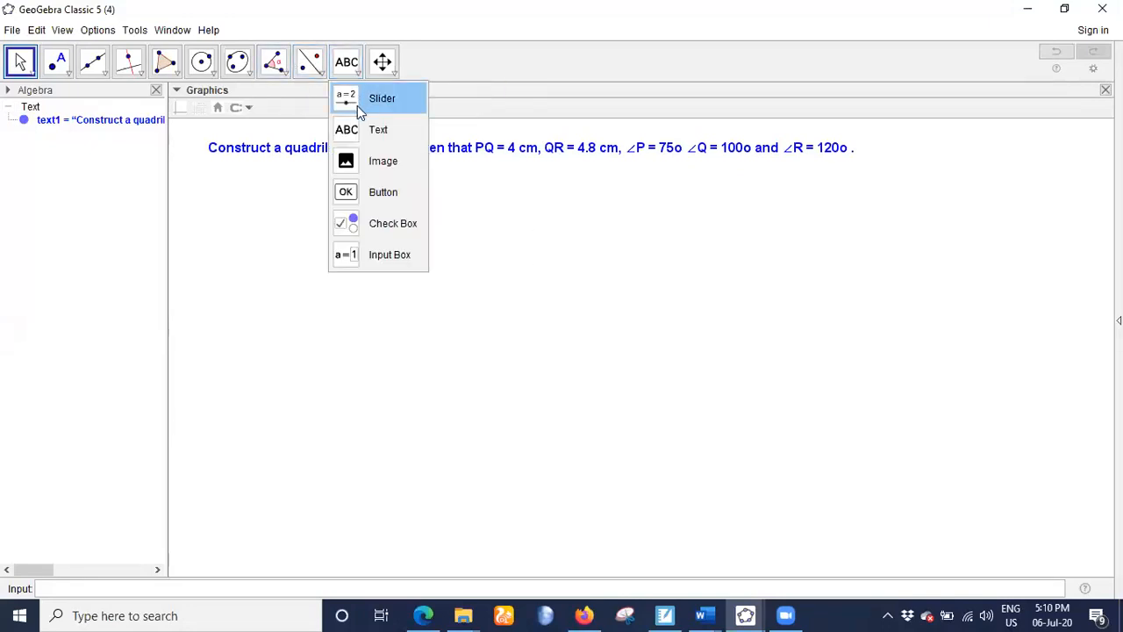
{"action": "left_click", "coordinate": [359, 101]}
{"action": "left_click", "coordinate": [245, 206]}
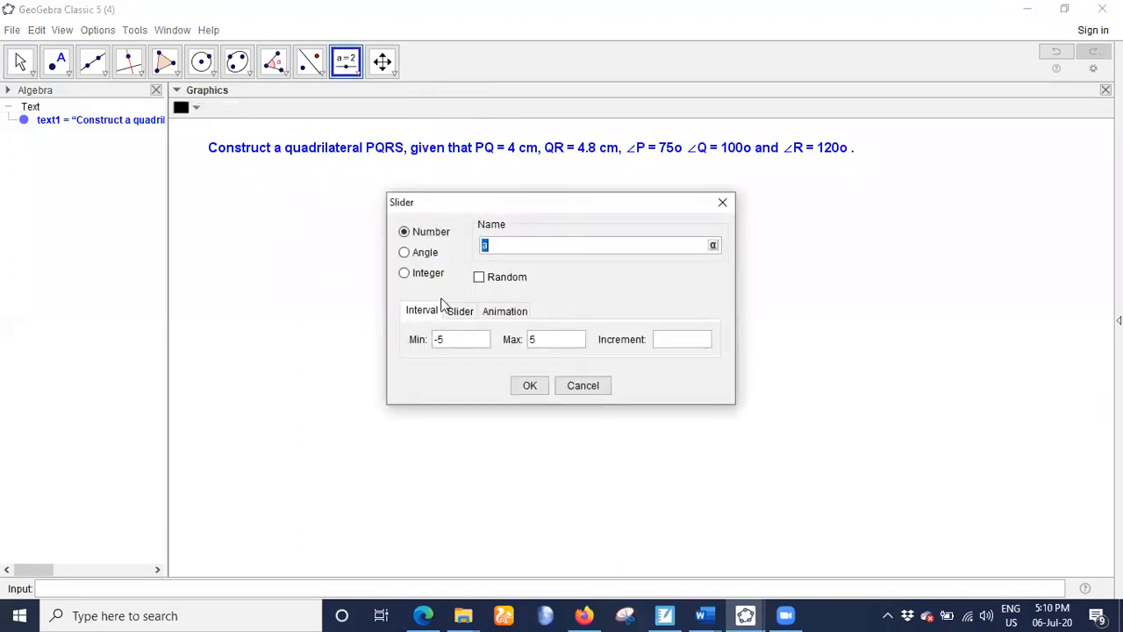
{"action": "left_click", "coordinate": [455, 344]}
{"action": "key", "text": "BackSpace"}
{"action": "key", "text": "BackSpace"}
{"action": "type", "text": "1"}
{"action": "key", "text": "Tab"}
{"action": "key", "text": "BackSpace"}
{"action": "type", "text": "10"}
{"action": "left_click", "coordinate": [530, 384]}
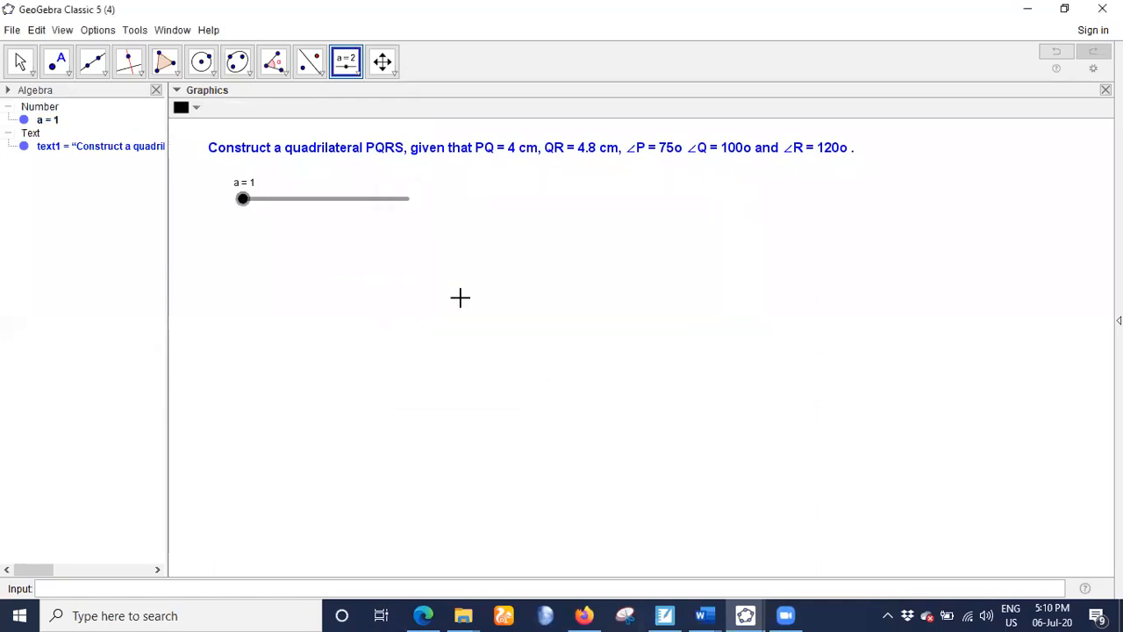
Add a number slider b ranging from 1 to 10 beside slider a
{"action": "left_click", "coordinate": [470, 190]}
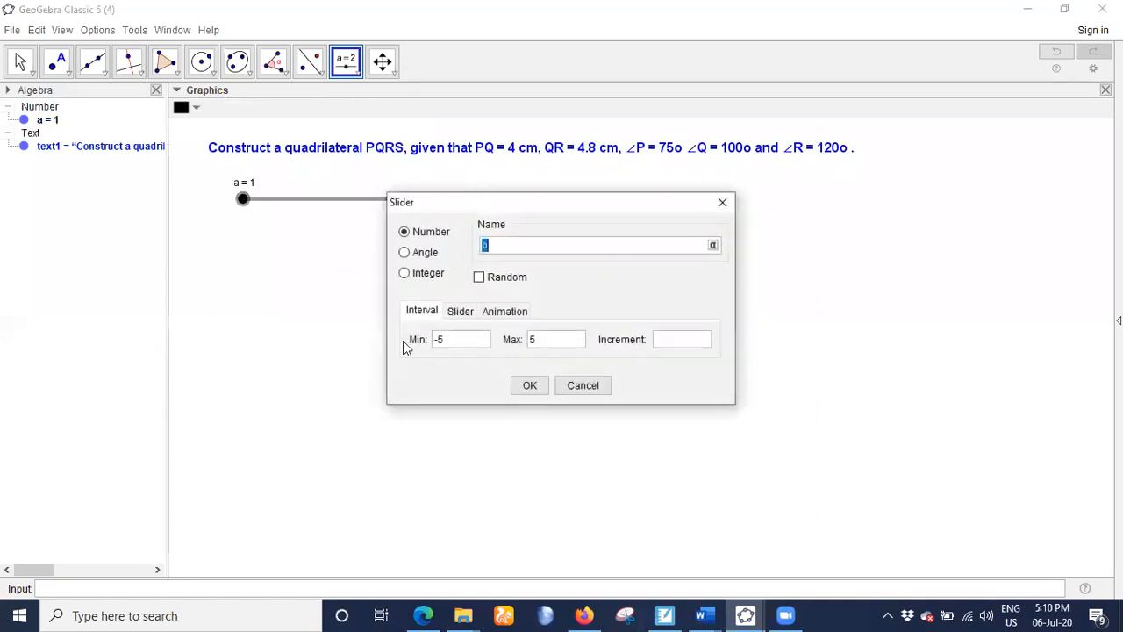
{"action": "left_click", "coordinate": [448, 340]}
{"action": "type", "text": "1"}
{"action": "key", "text": "Tab"}
{"action": "key", "text": "BackSpace"}
{"action": "type", "text": "10"}
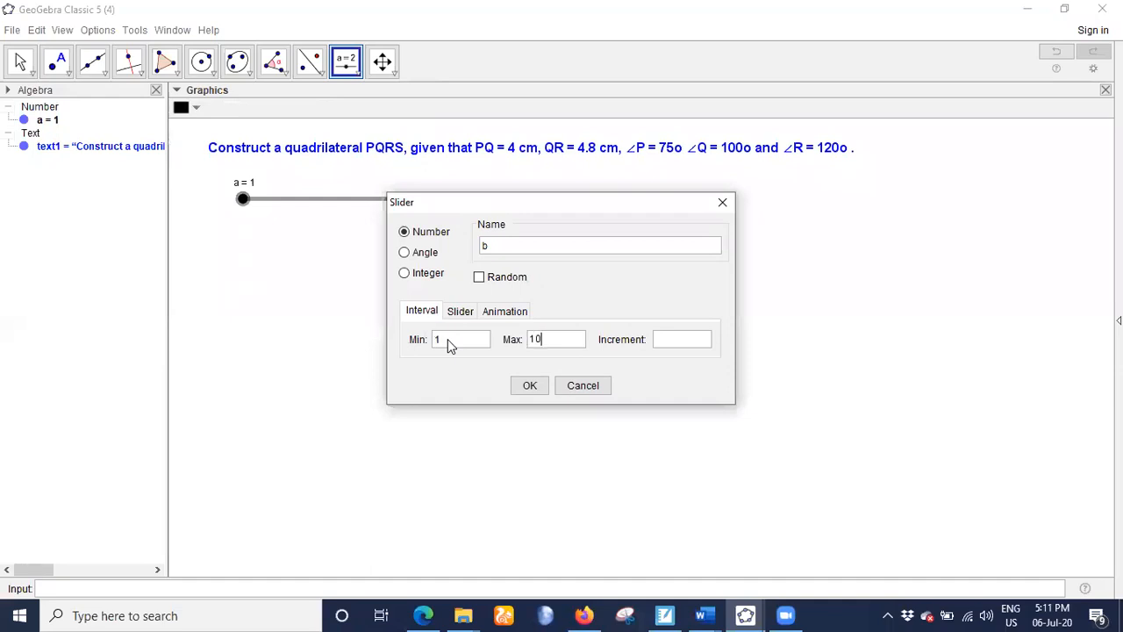
{"action": "left_click", "coordinate": [526, 386]}
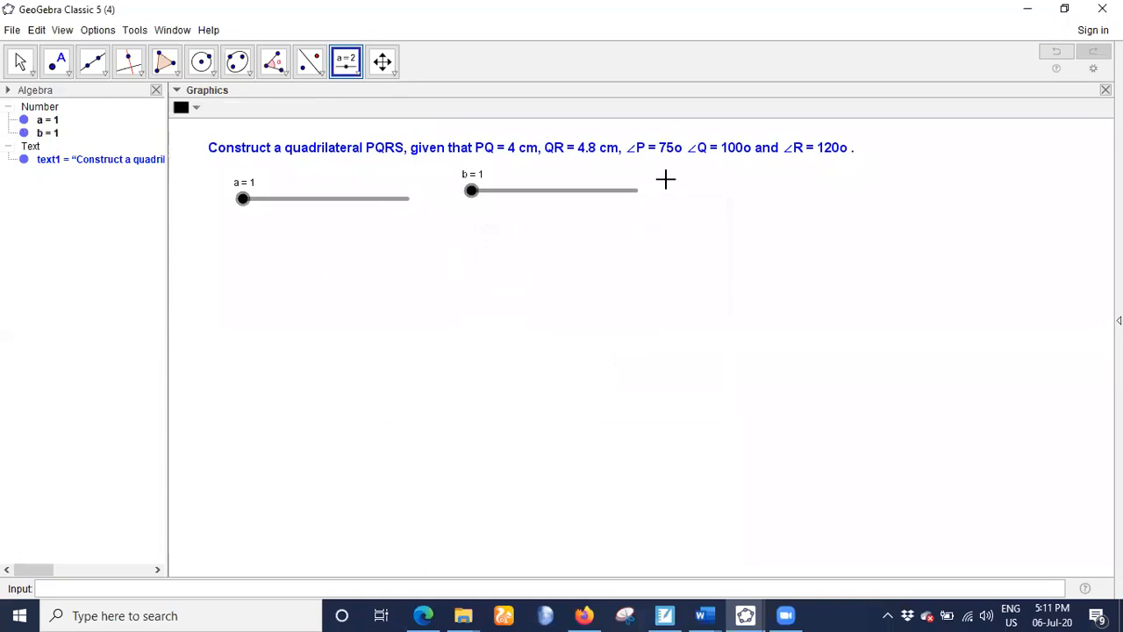
Add two angle sliders α and β beyond slider b, each from 0° to 360° in 1° increments
{"action": "left_click", "coordinate": [667, 187]}
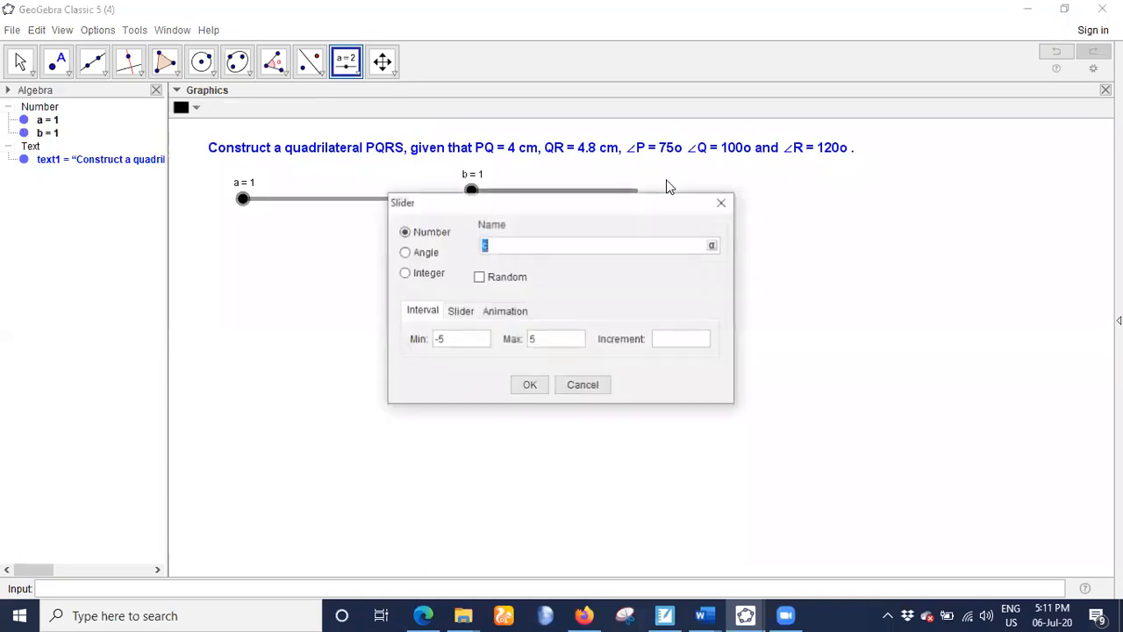
{"action": "left_click", "coordinate": [405, 255]}
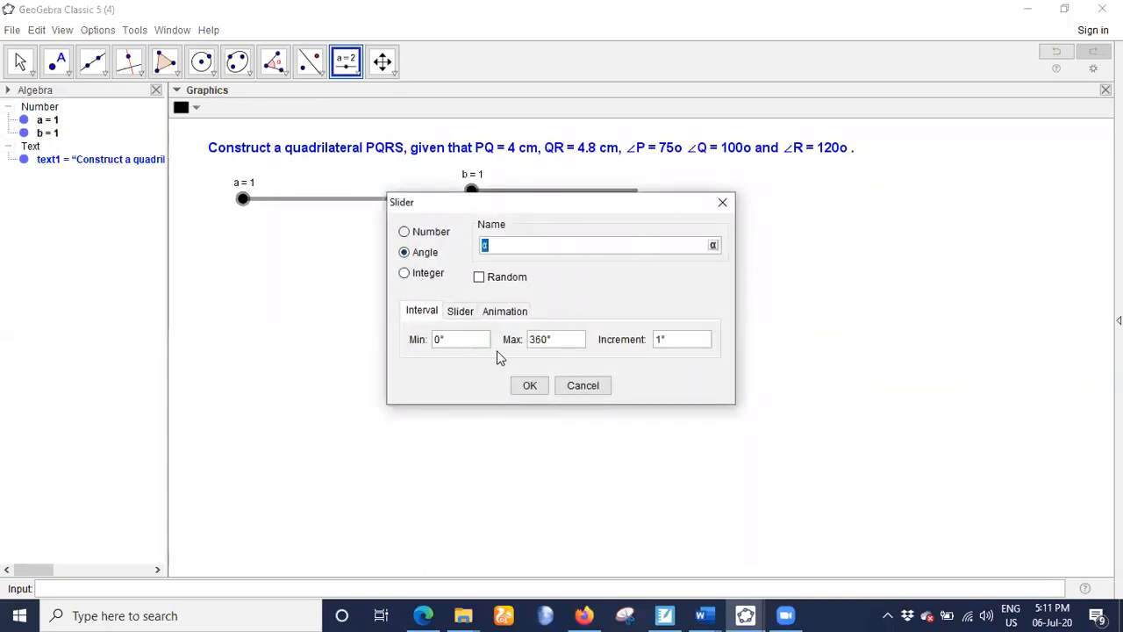
{"action": "left_click", "coordinate": [533, 391]}
{"action": "left_click", "coordinate": [744, 253]}
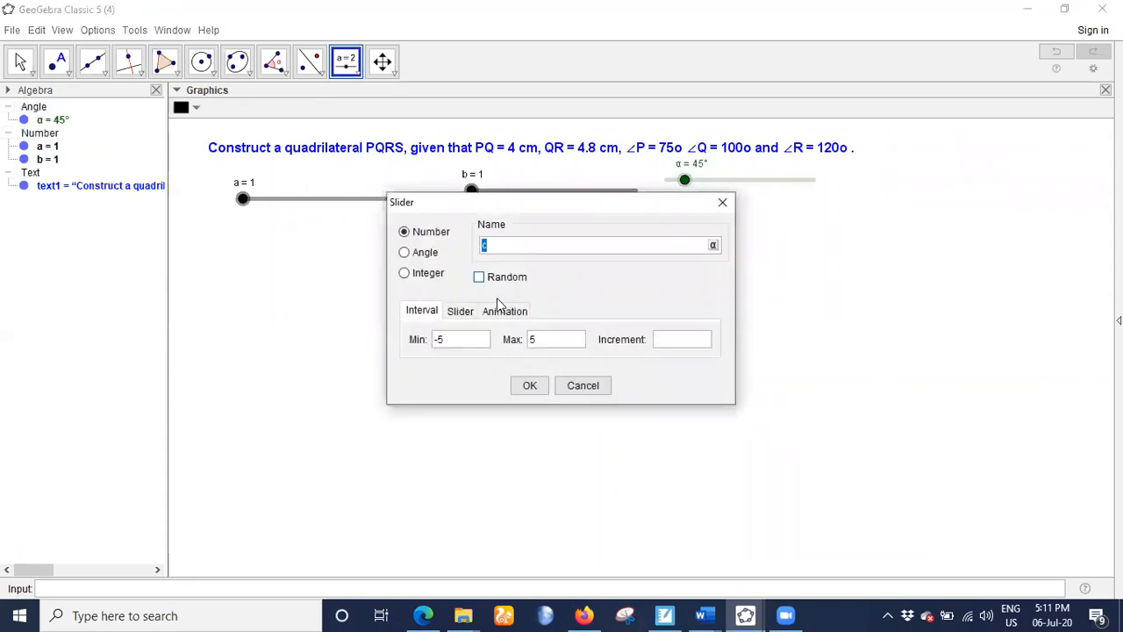
{"action": "left_click", "coordinate": [404, 253]}
{"action": "left_click", "coordinate": [530, 388]}
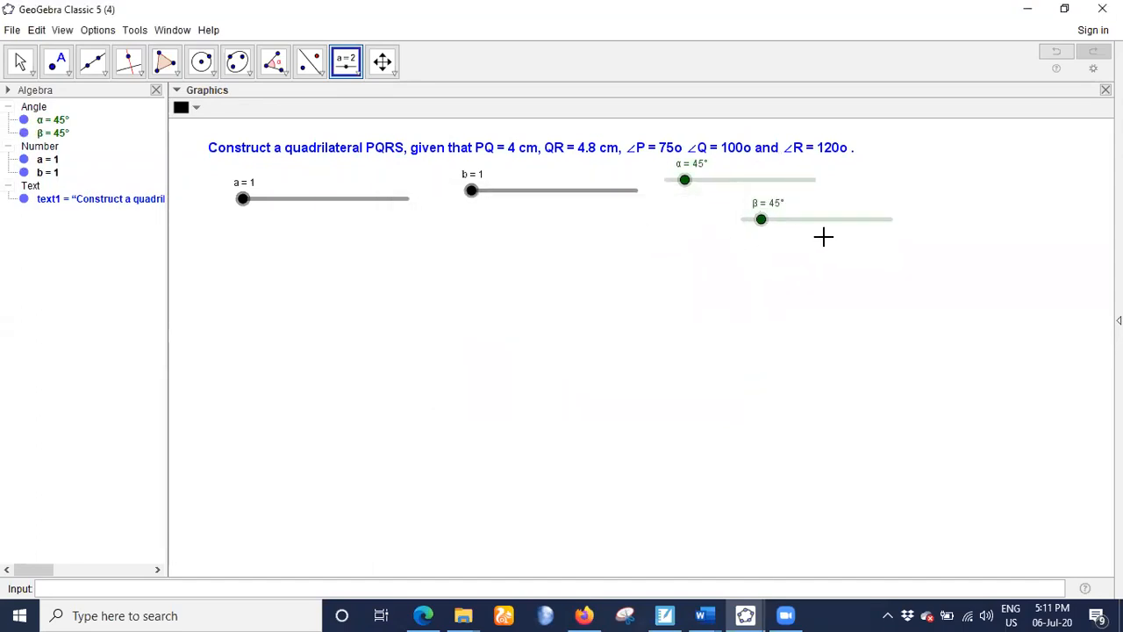
Add a third angle slider γ and move sliders β and γ apart so they do not overlap
{"action": "left_click", "coordinate": [782, 290]}
{"action": "left_click", "coordinate": [403, 252]}
{"action": "left_click", "coordinate": [530, 386]}
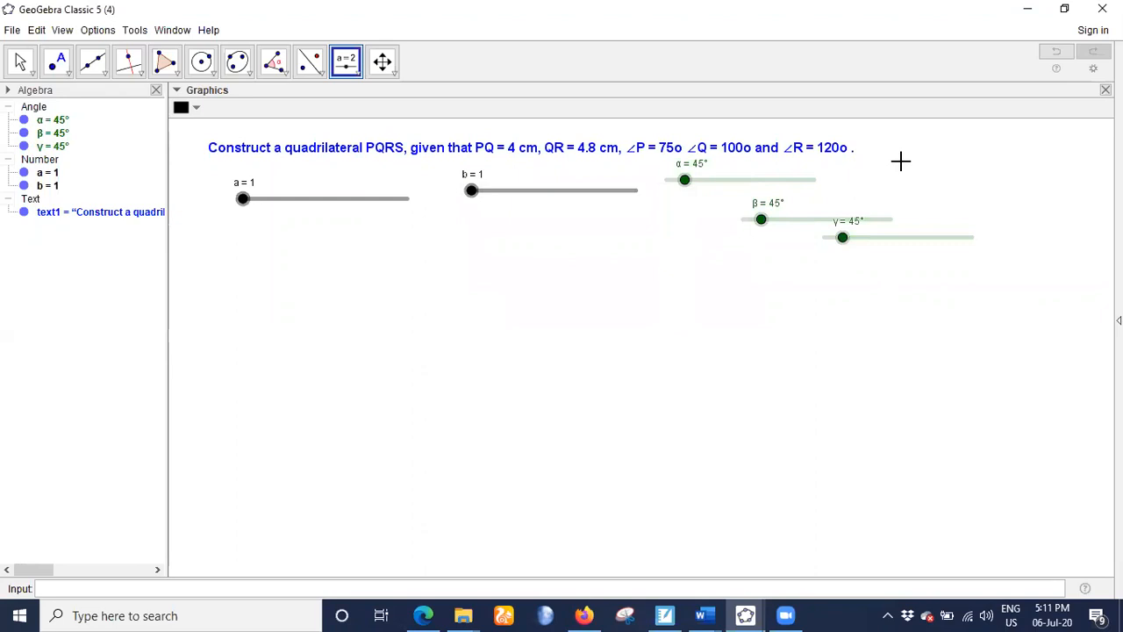
{"action": "left_click_drag", "start_coordinate": [805, 219], "coordinate": [898, 173]}
{"action": "left_click_drag", "start_coordinate": [915, 243], "coordinate": [995, 220]}
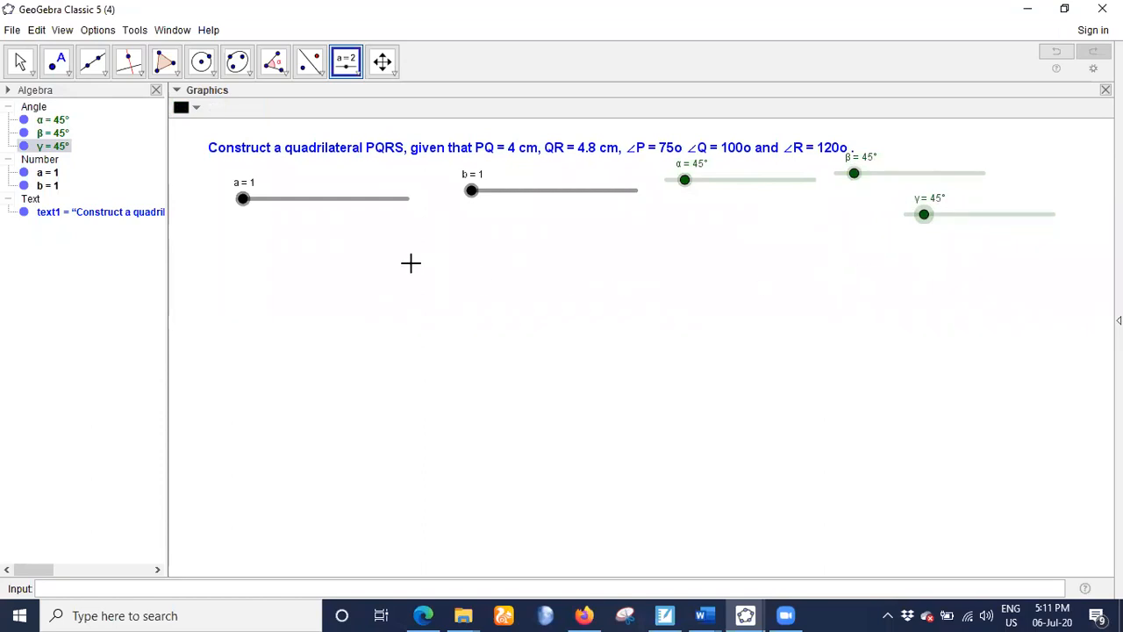
Set slider a to 4 and slider b to 4.8 for sides PQ and QR
{"action": "left_click", "coordinate": [20, 60]}
{"action": "left_click_drag", "start_coordinate": [243, 198], "coordinate": [298, 201]}
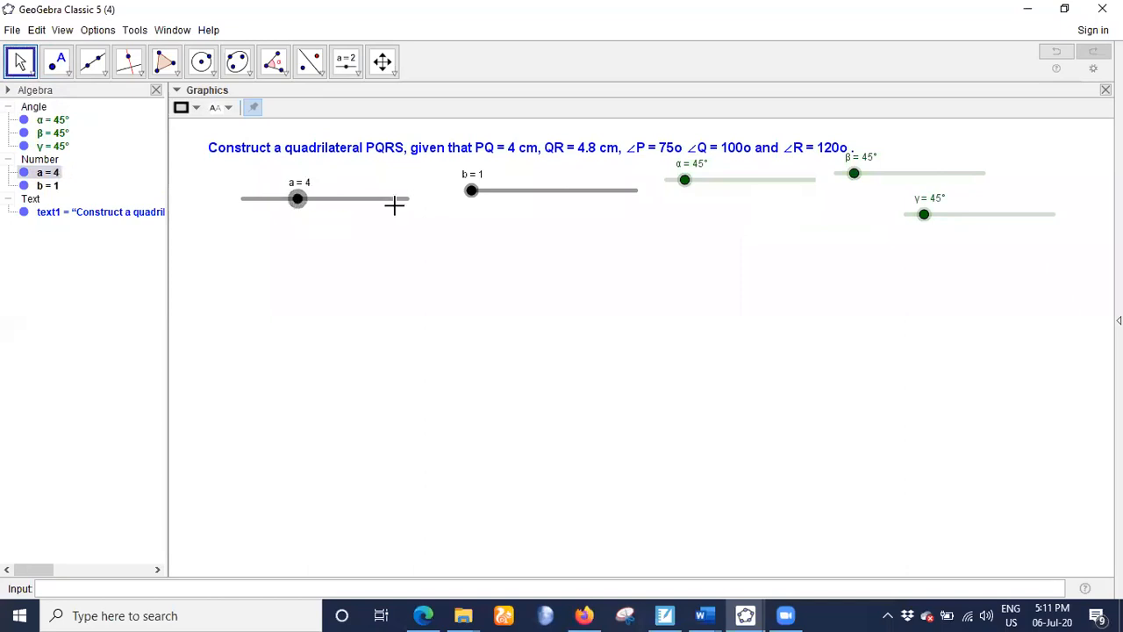
{"action": "left_click_drag", "start_coordinate": [474, 193], "coordinate": [541, 193]}
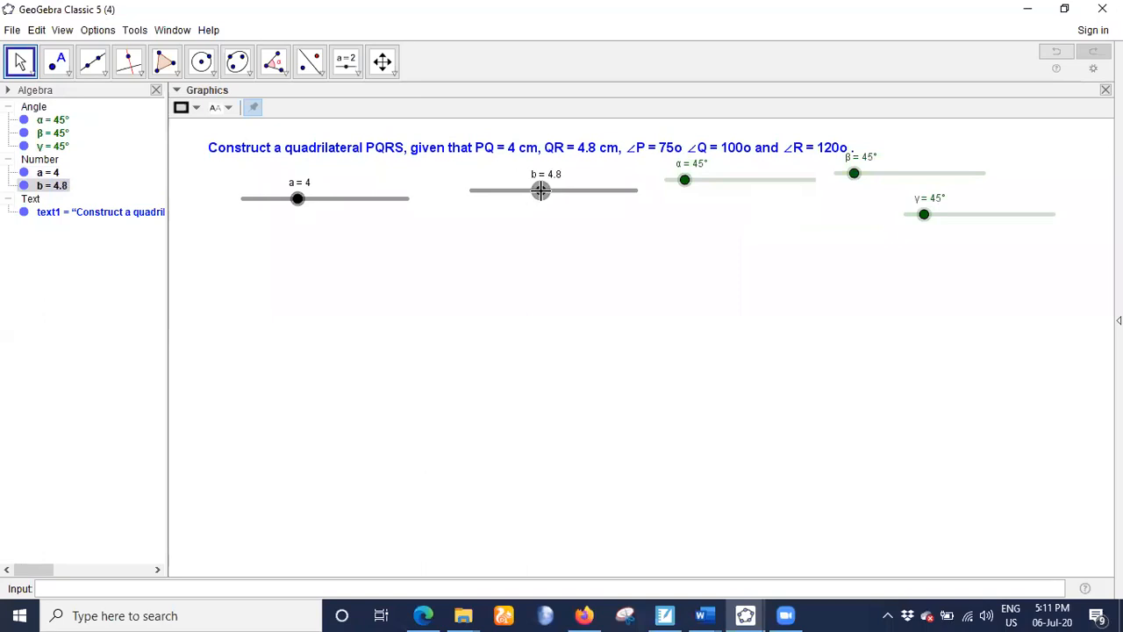
Set the angle sliders to α = 75°, β = 100° and γ = 120°
{"action": "left_click_drag", "start_coordinate": [684, 181], "coordinate": [697, 178]}
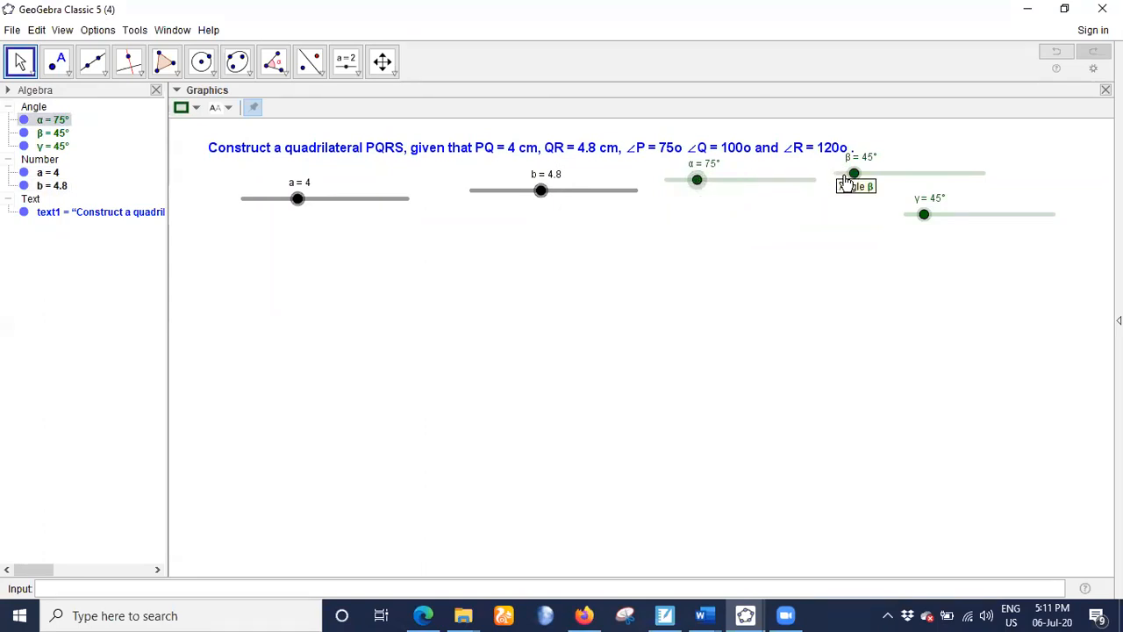
{"action": "left_click_drag", "start_coordinate": [853, 174], "coordinate": [878, 174]}
{"action": "key", "text": "Left"}
{"action": "key", "text": "Left"}
{"action": "key", "text": "Left"}
{"action": "key", "text": "Left"}
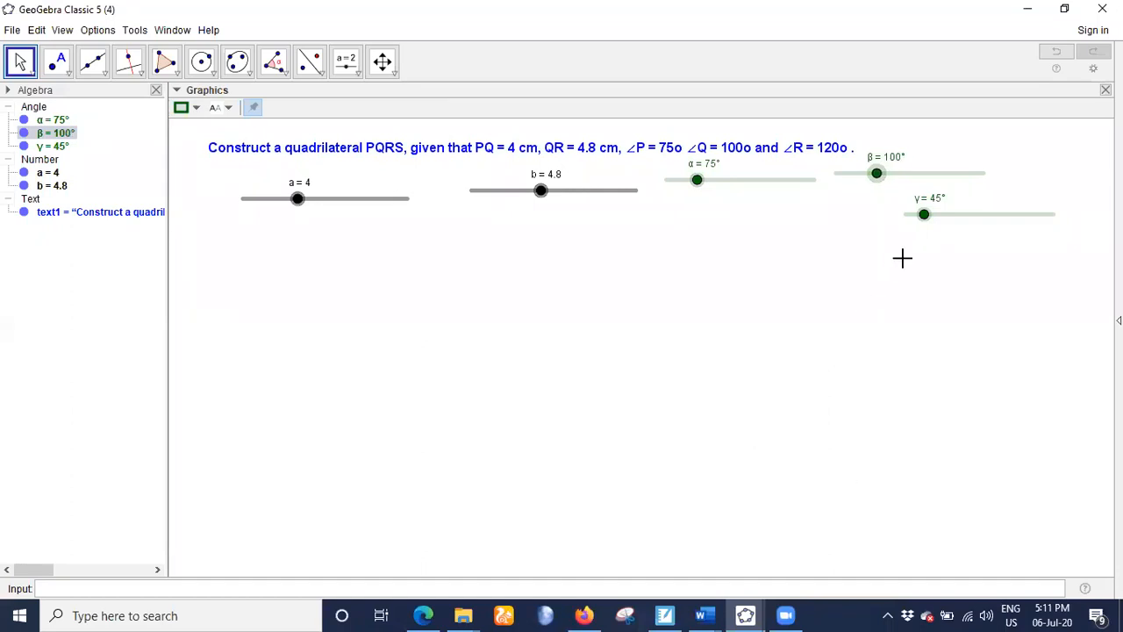
{"action": "left_click_drag", "start_coordinate": [925, 221], "coordinate": [952, 217]}
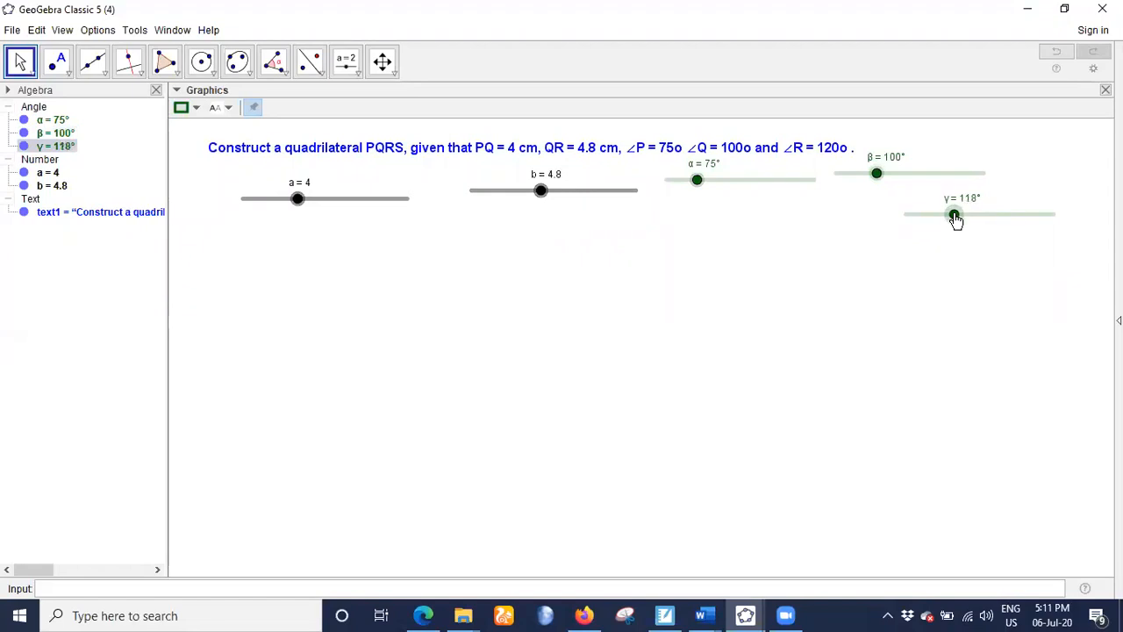
{"action": "key", "text": "Right"}
{"action": "key", "text": "Right"}
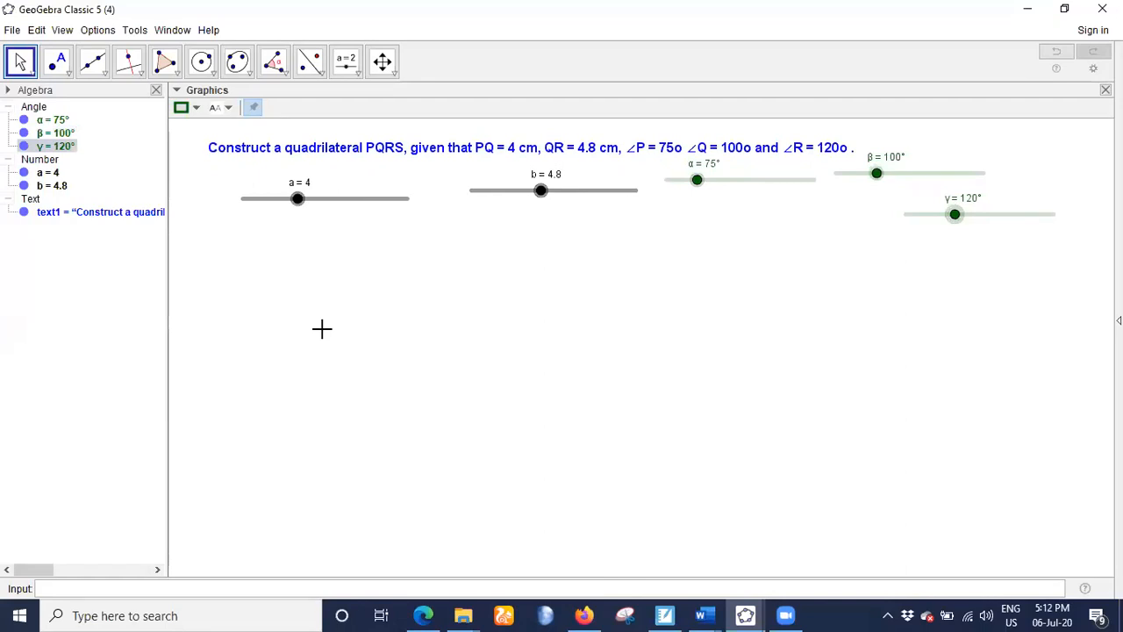
Draw a horizontal segment AB with a given length of 4 in the empty area below the sliders
{"action": "left_click", "coordinate": [94, 67]}
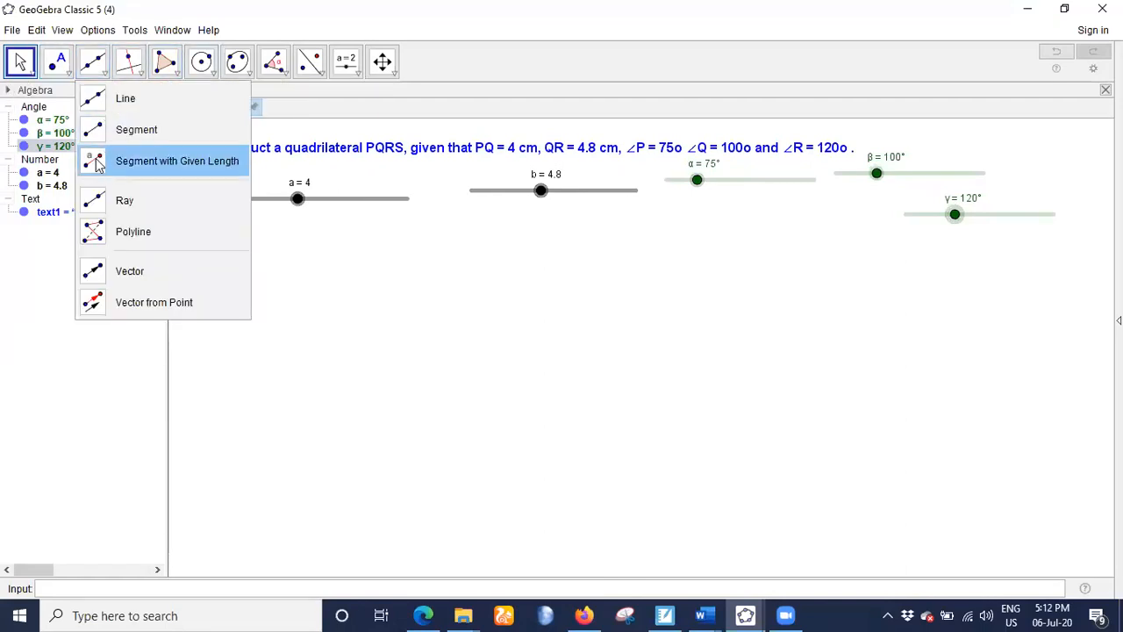
{"action": "left_click", "coordinate": [361, 401]}
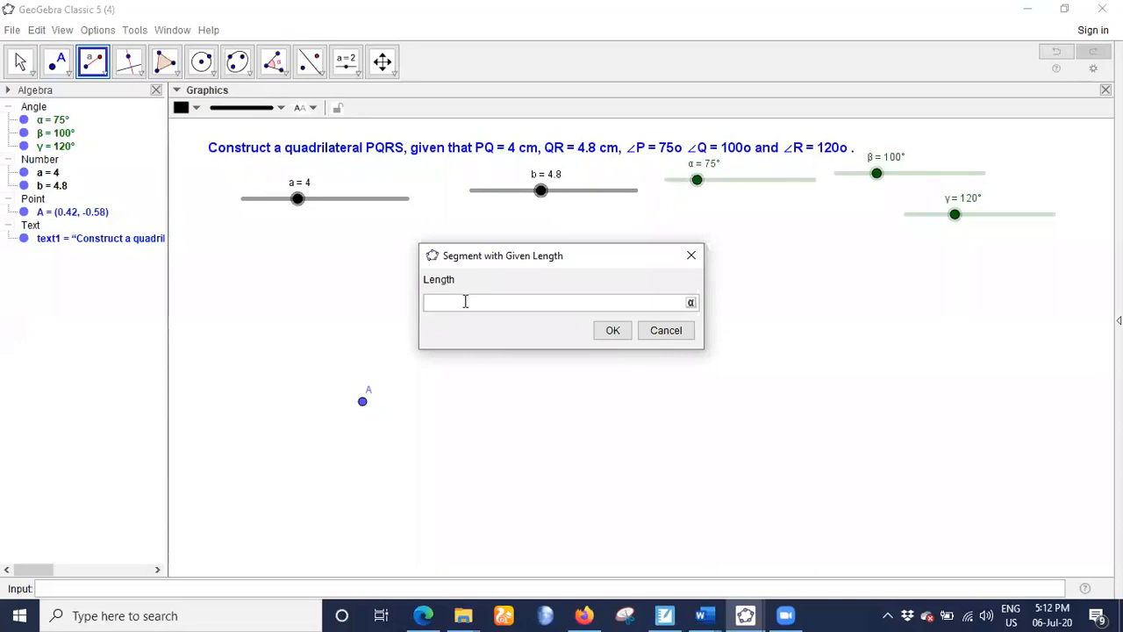
{"action": "left_click", "coordinate": [613, 330]}
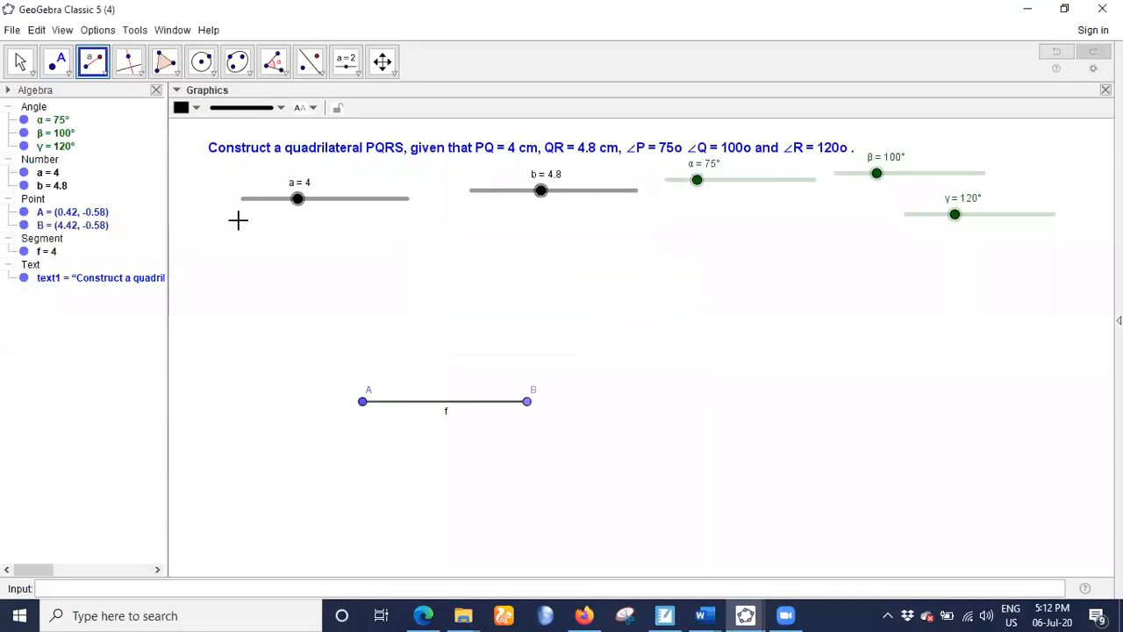
Add a distance label between points A and B and place it just below the segment
{"action": "left_click", "coordinate": [285, 79]}
{"action": "left_click", "coordinate": [303, 168]}
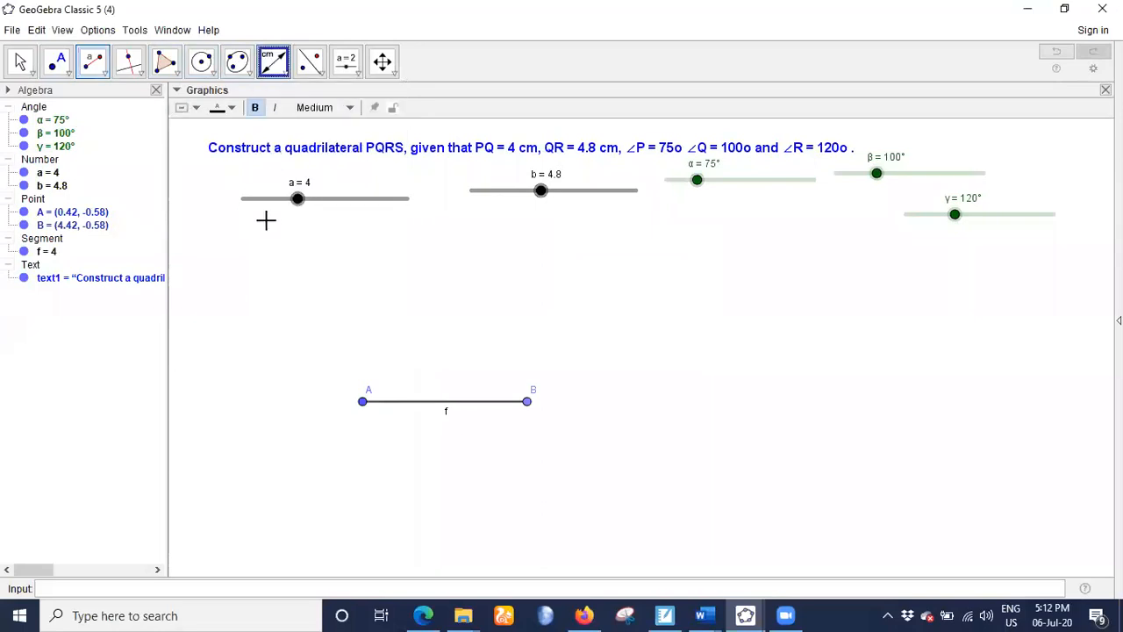
{"action": "left_click", "coordinate": [363, 402]}
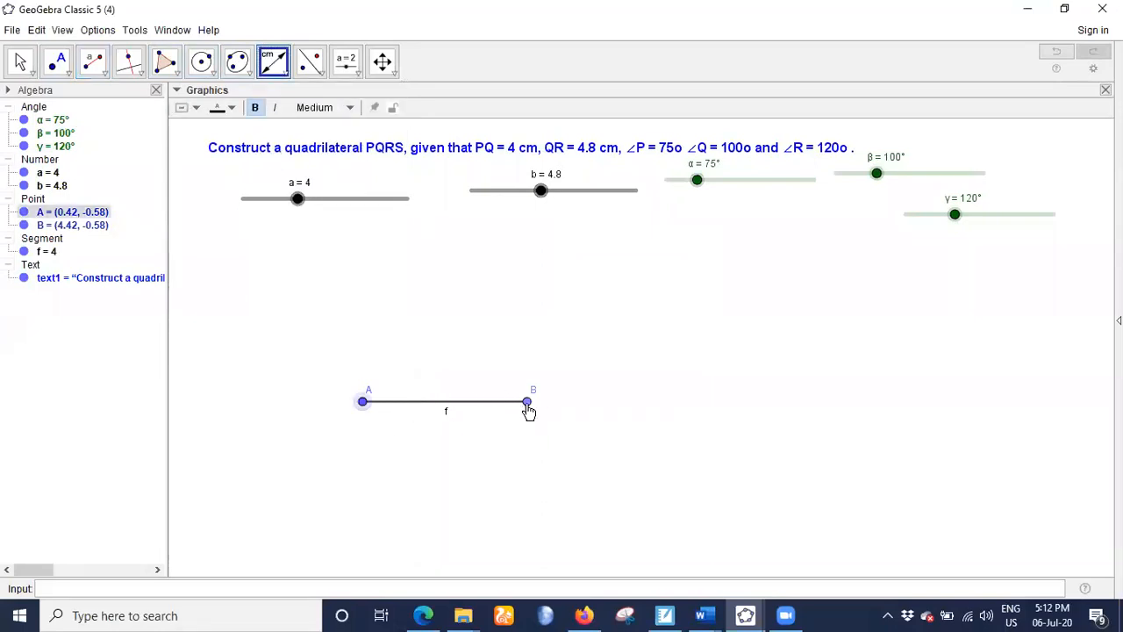
{"action": "left_click", "coordinate": [526, 404]}
{"action": "left_click", "coordinate": [20, 62]}
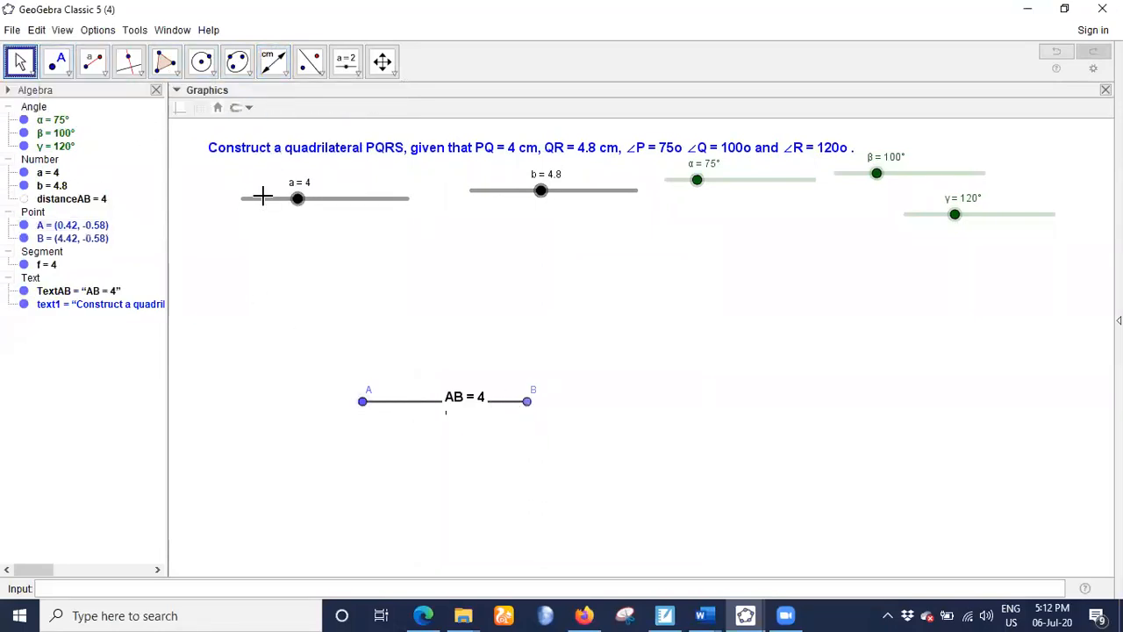
{"action": "left_click_drag", "start_coordinate": [451, 402], "coordinate": [444, 427]}
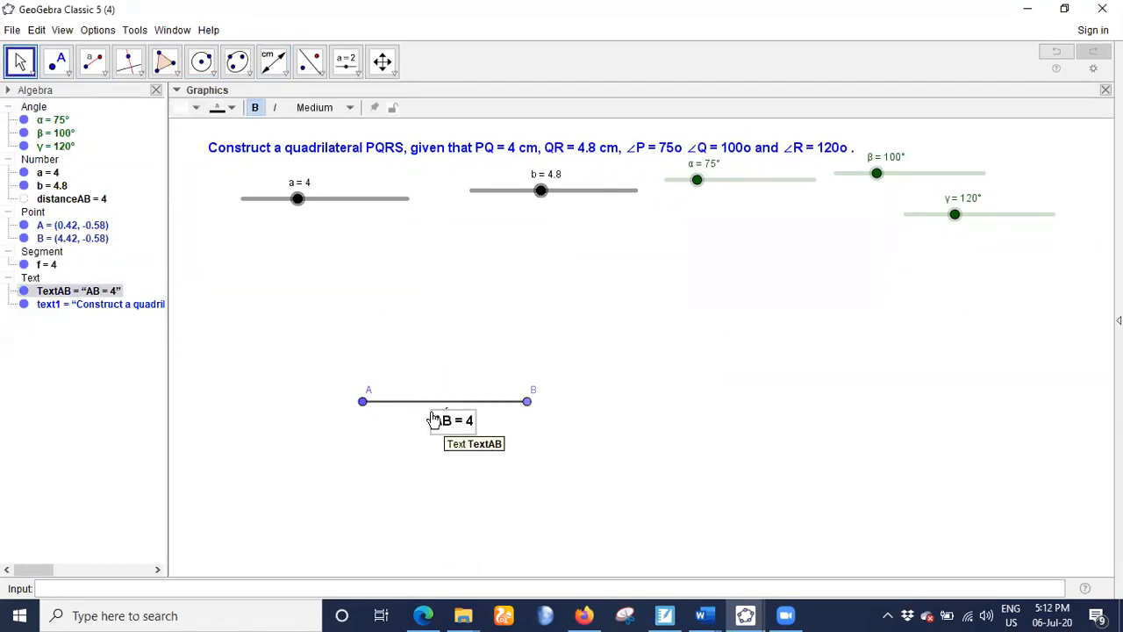
Rename point A as P
{"action": "right_click", "coordinate": [368, 395]}
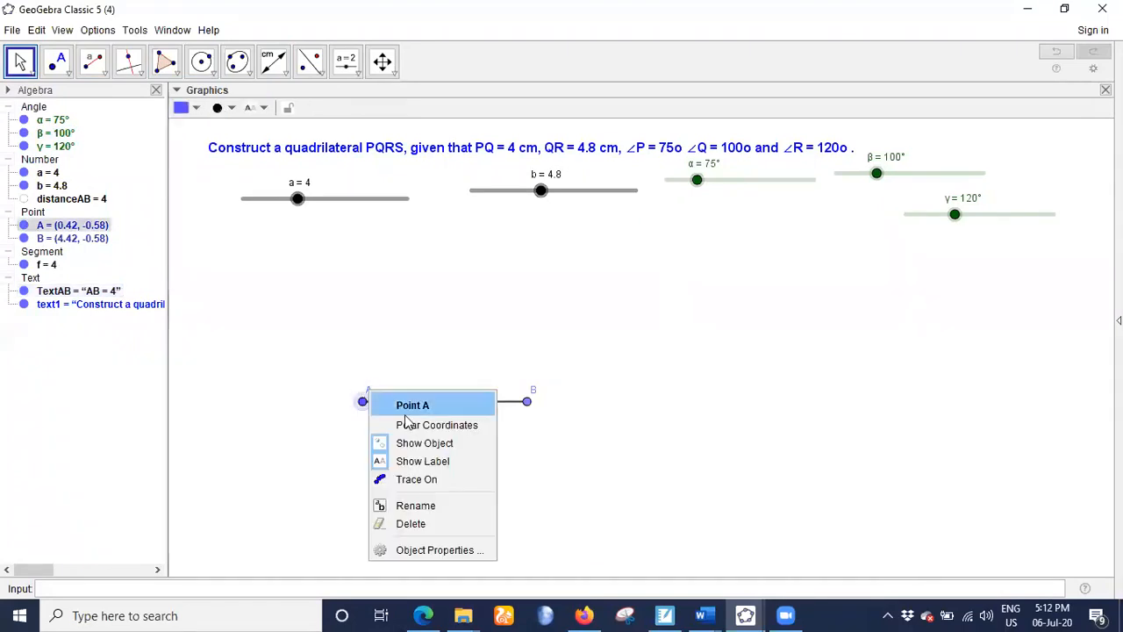
{"action": "left_click", "coordinate": [423, 505]}
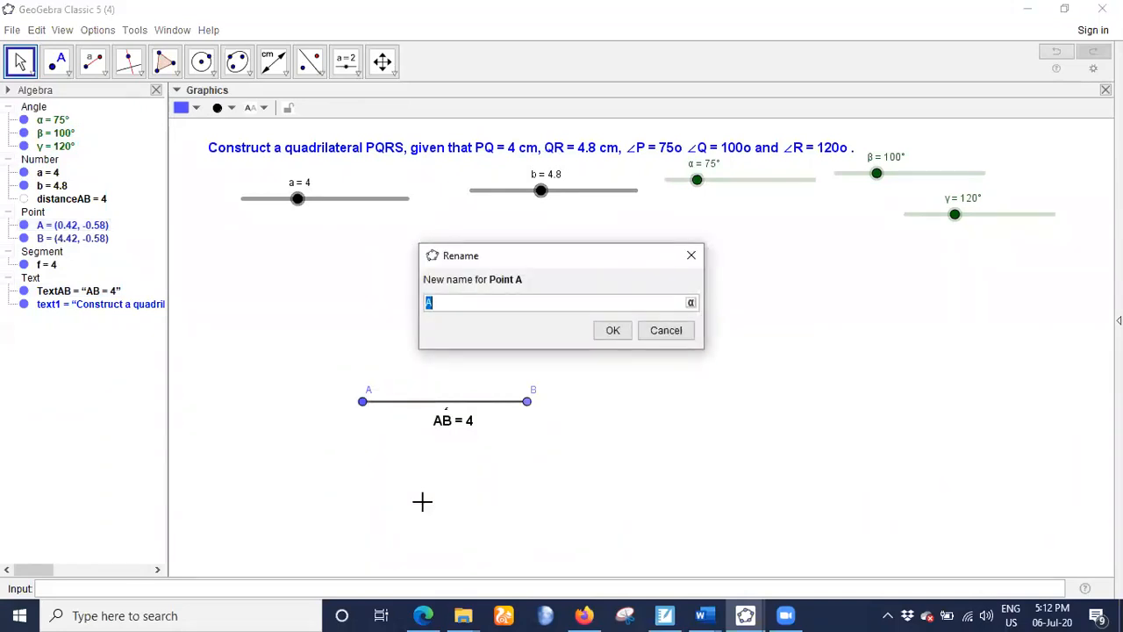
{"action": "type", "text": "P"}
{"action": "left_click", "coordinate": [613, 332]}
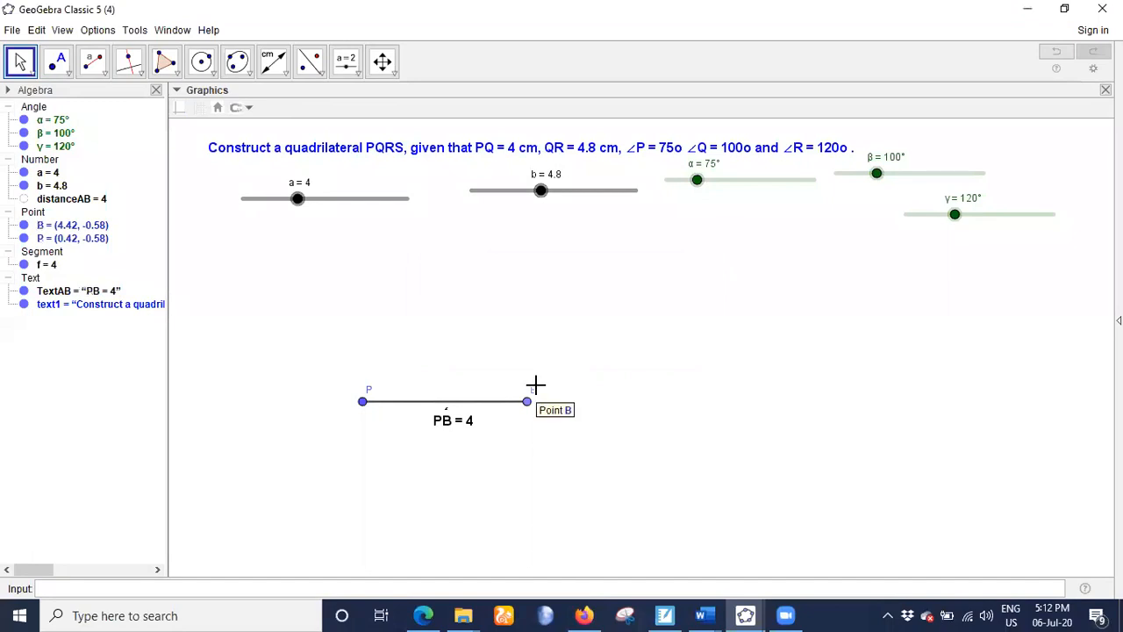
Rename point B as Q
{"action": "right_click", "coordinate": [537, 391]}
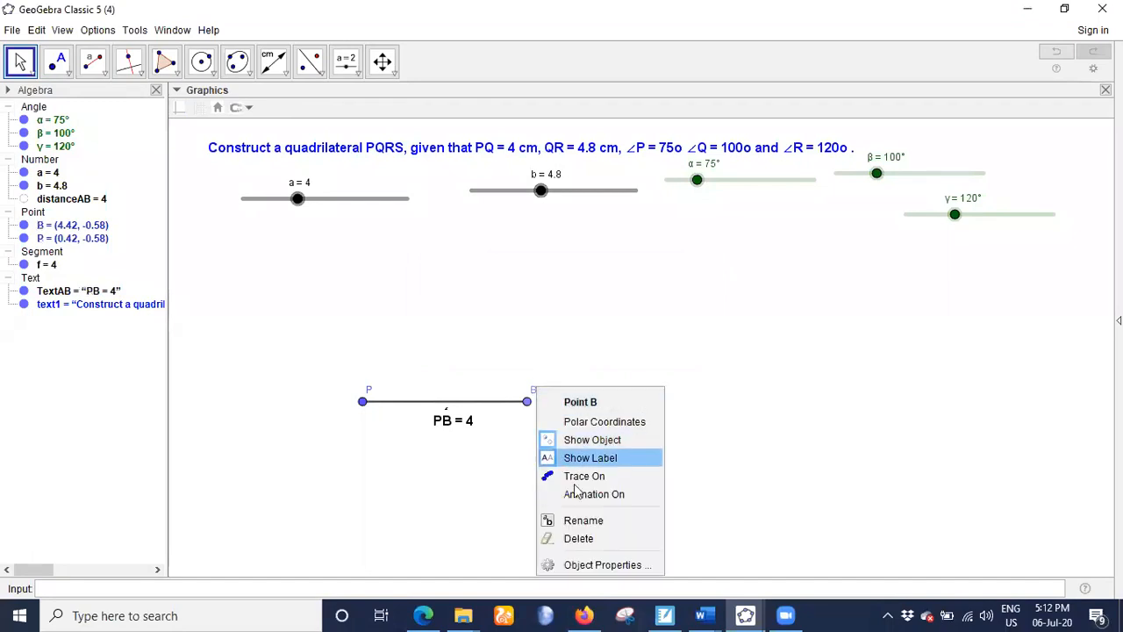
{"action": "left_click", "coordinate": [597, 520]}
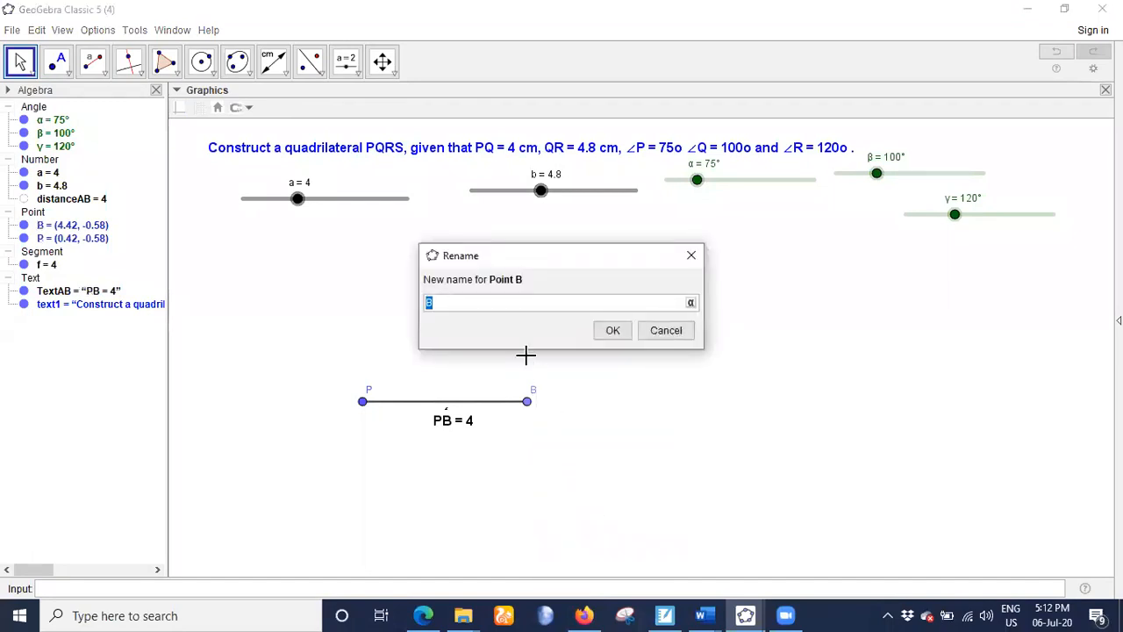
{"action": "type", "text": "Q"}
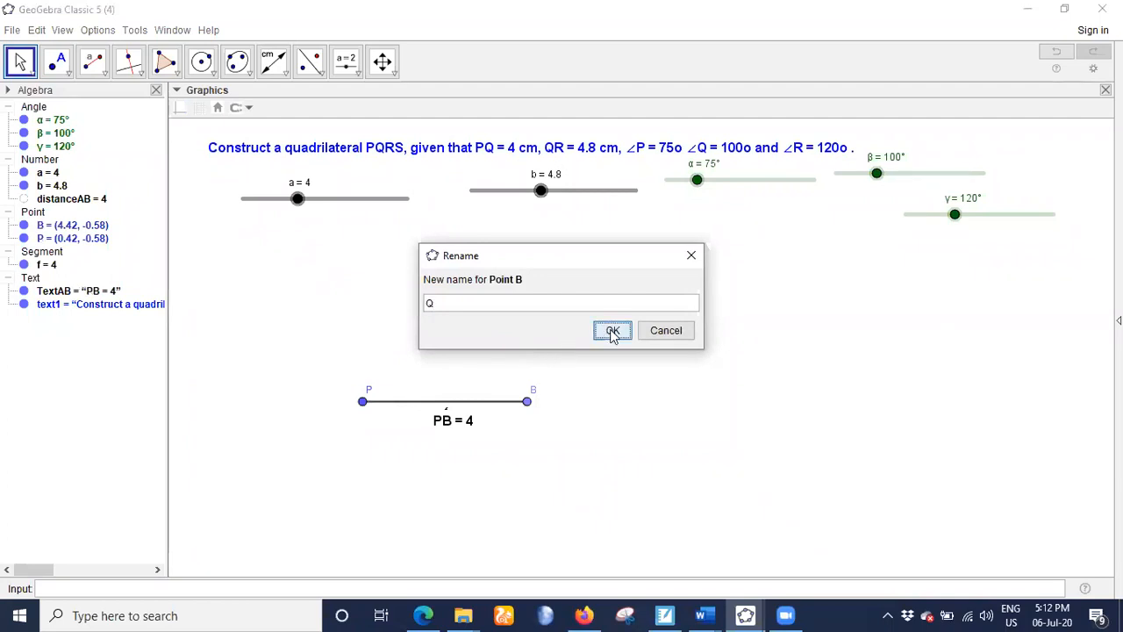
{"action": "left_click", "coordinate": [612, 330]}
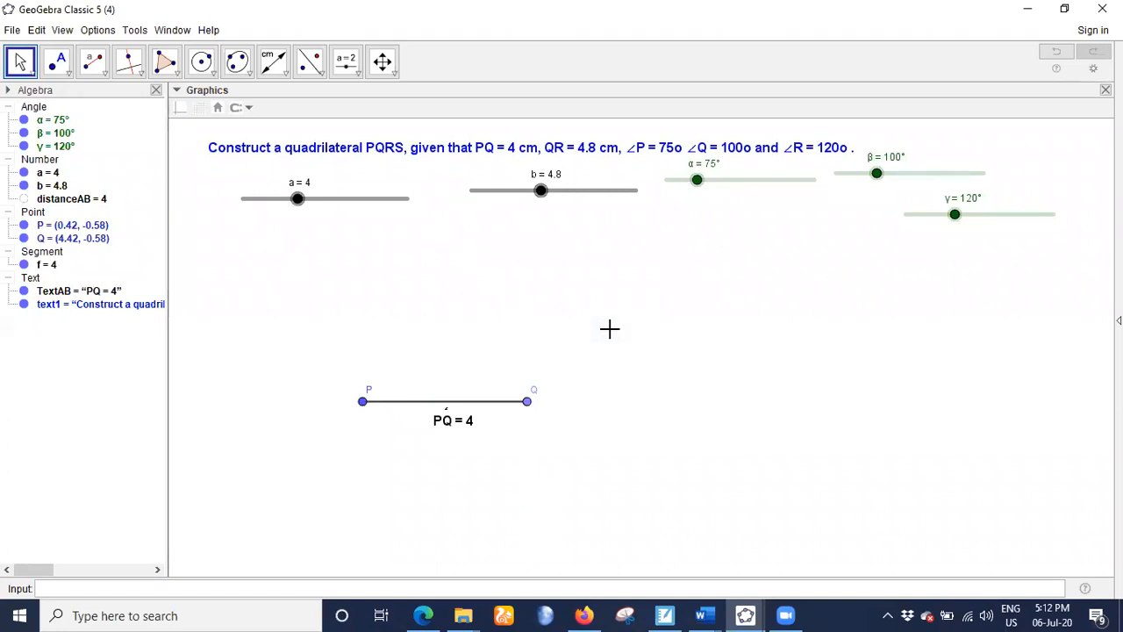
Draw a circle centred at Q with radius b
{"action": "left_click", "coordinate": [212, 76]}
{"action": "left_click", "coordinate": [209, 130]}
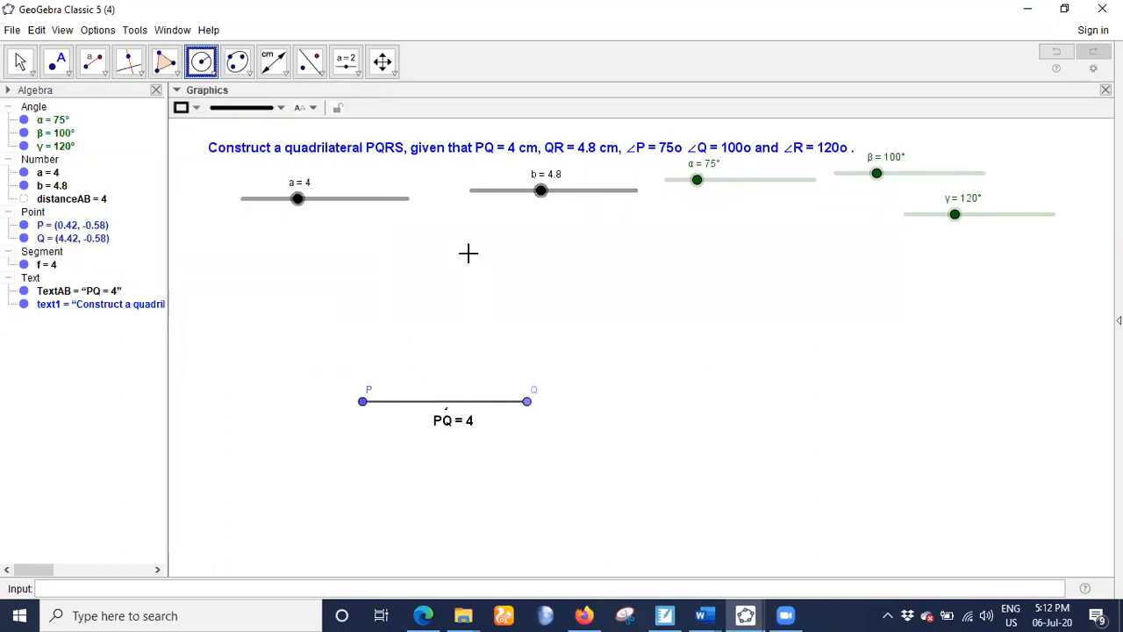
{"action": "left_click", "coordinate": [528, 401]}
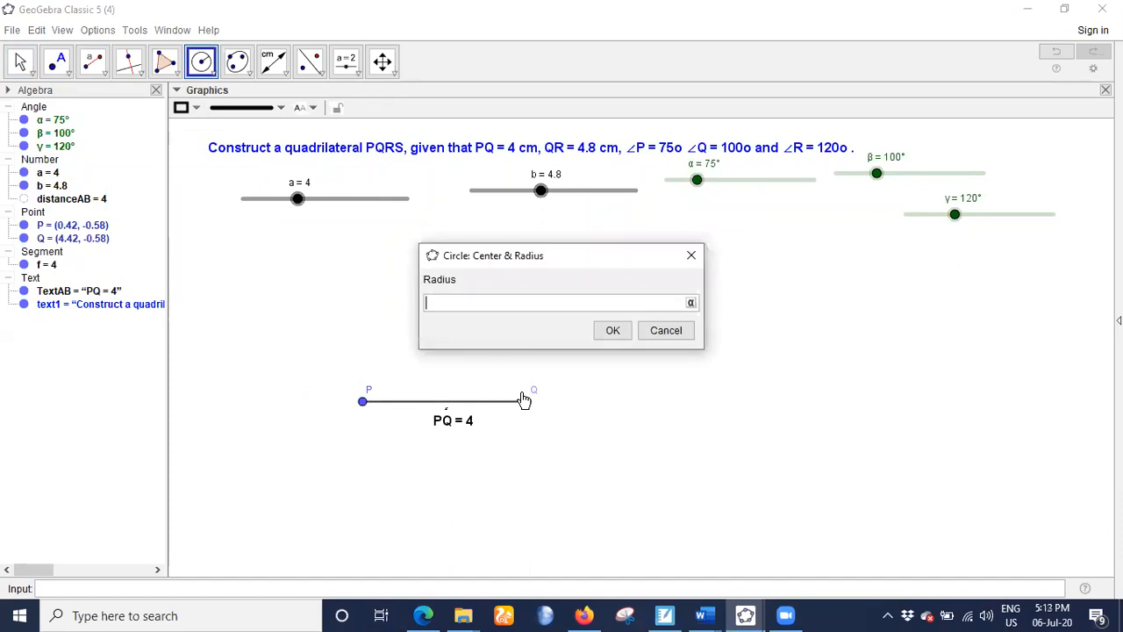
{"action": "type", "text": "b"}
{"action": "left_click", "coordinate": [610, 330]}
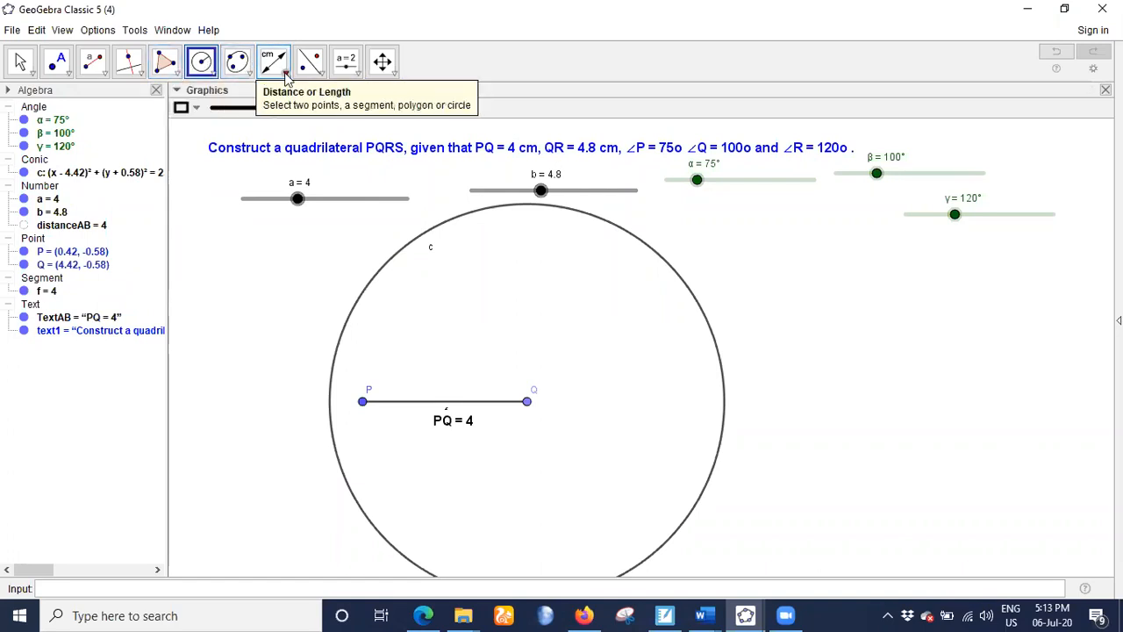
Construct a clockwise angle of given size β at vertex Q, starting from point P
{"action": "left_click", "coordinate": [274, 63]}
{"action": "left_click", "coordinate": [279, 131]}
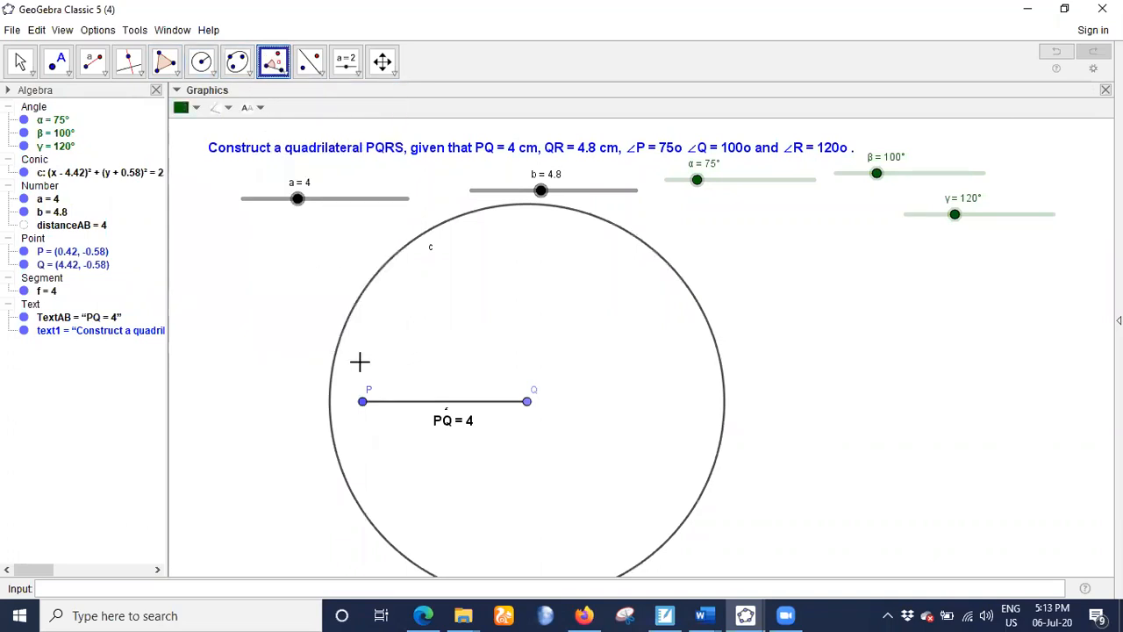
{"action": "left_click", "coordinate": [363, 403]}
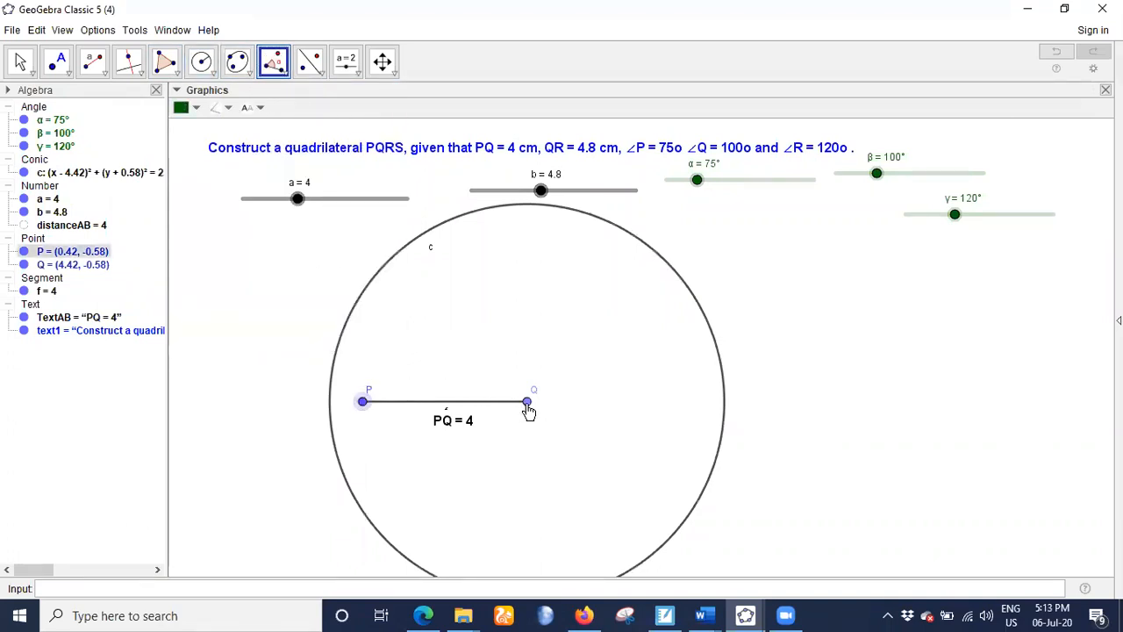
{"action": "left_click", "coordinate": [528, 402]}
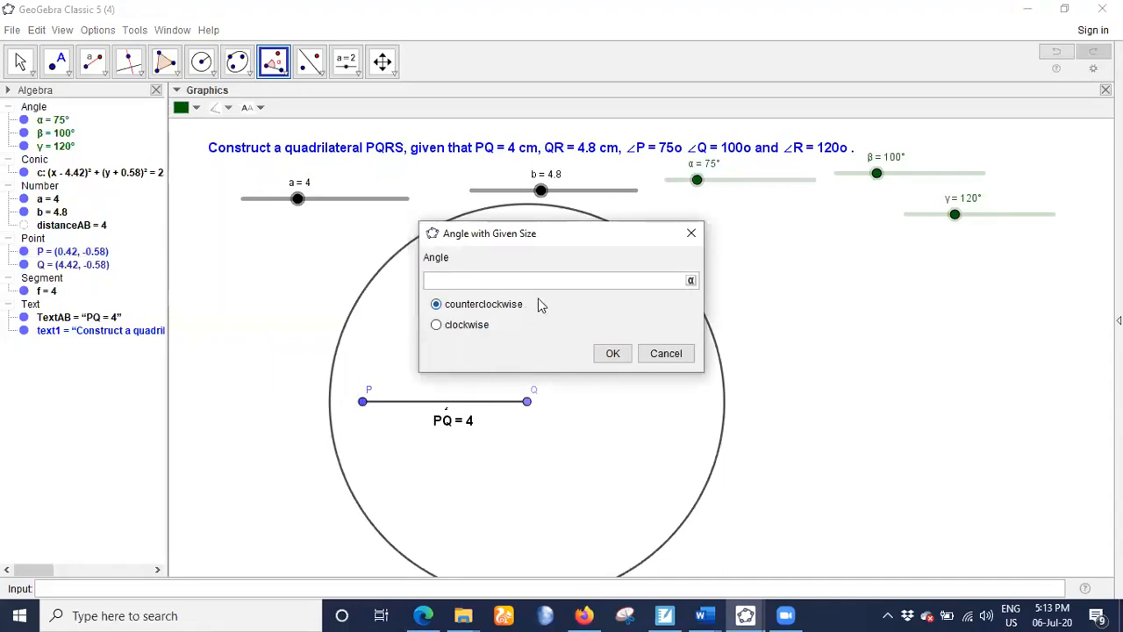
{"action": "left_click", "coordinate": [689, 281]}
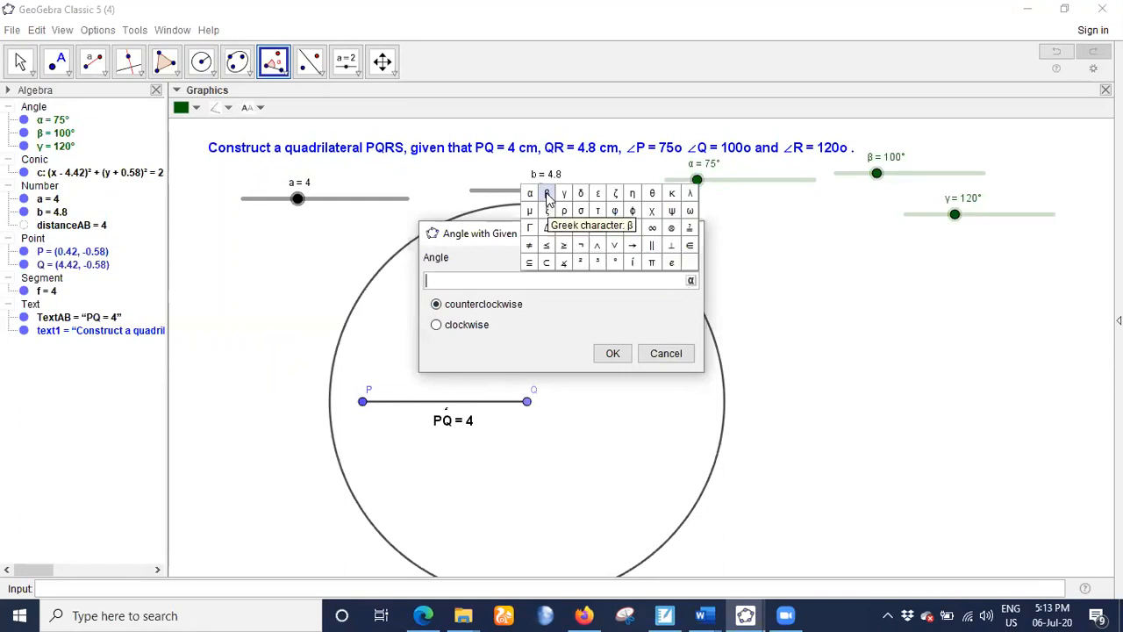
{"action": "left_click", "coordinate": [548, 196]}
{"action": "left_click", "coordinate": [437, 325]}
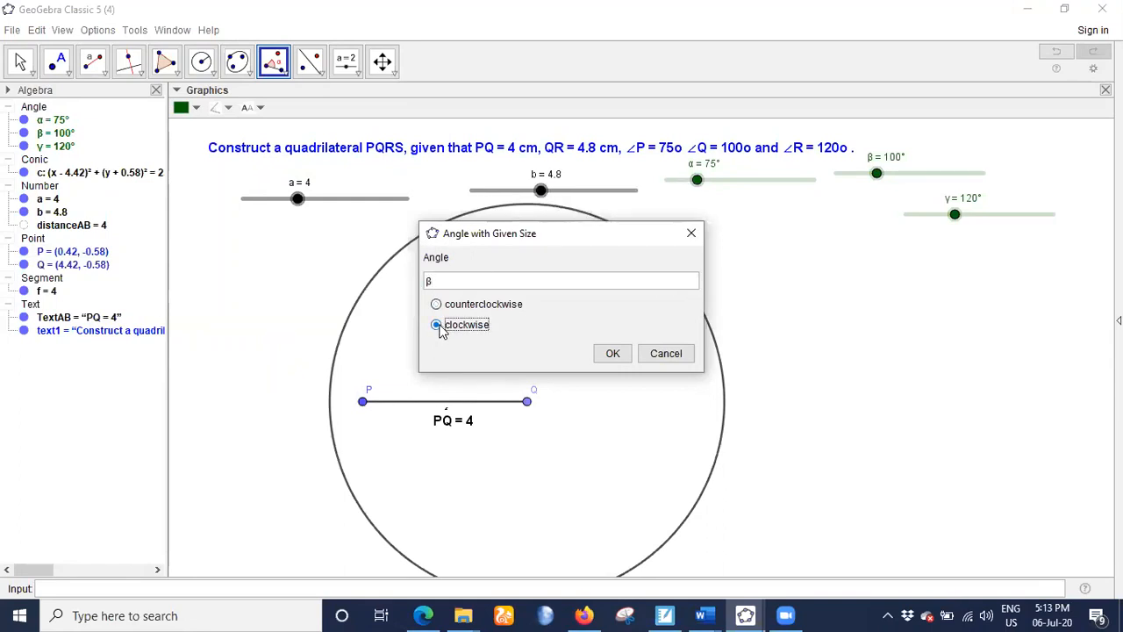
{"action": "left_click", "coordinate": [612, 353]}
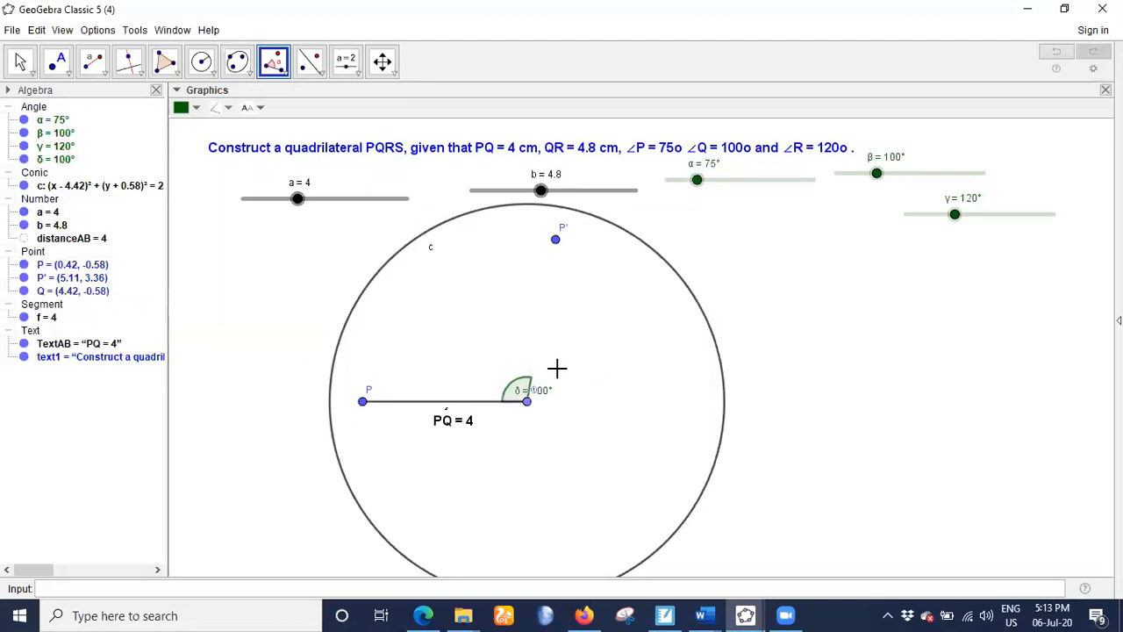
Draw a ray from Q through the rotated point P' and hide P'
{"action": "left_click", "coordinate": [103, 72]}
{"action": "left_click", "coordinate": [99, 202]}
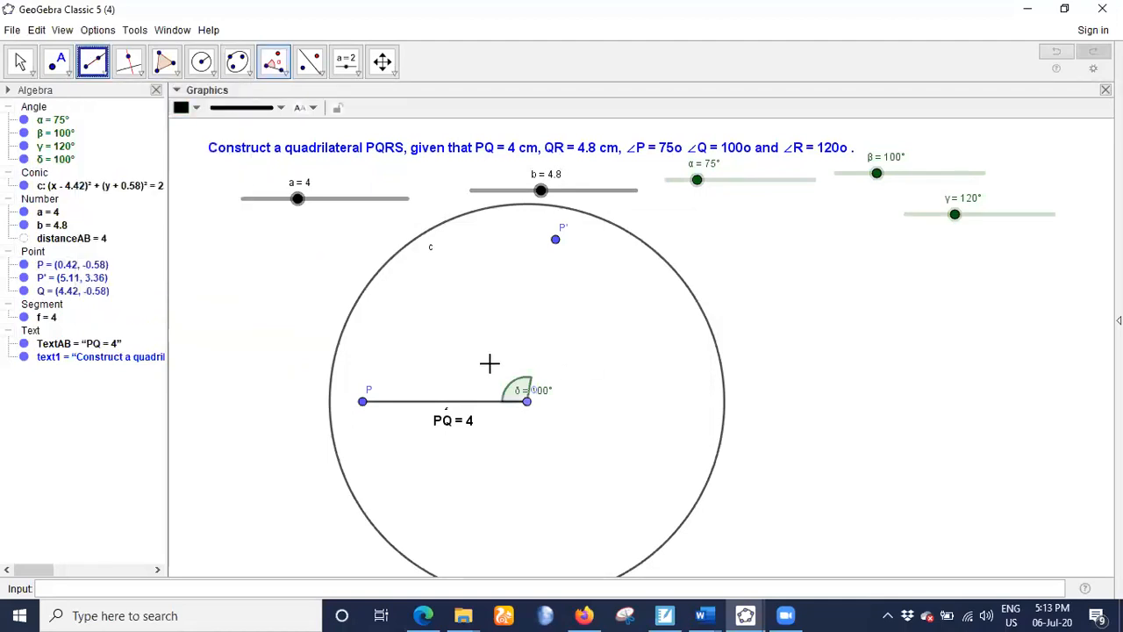
{"action": "left_click", "coordinate": [527, 400]}
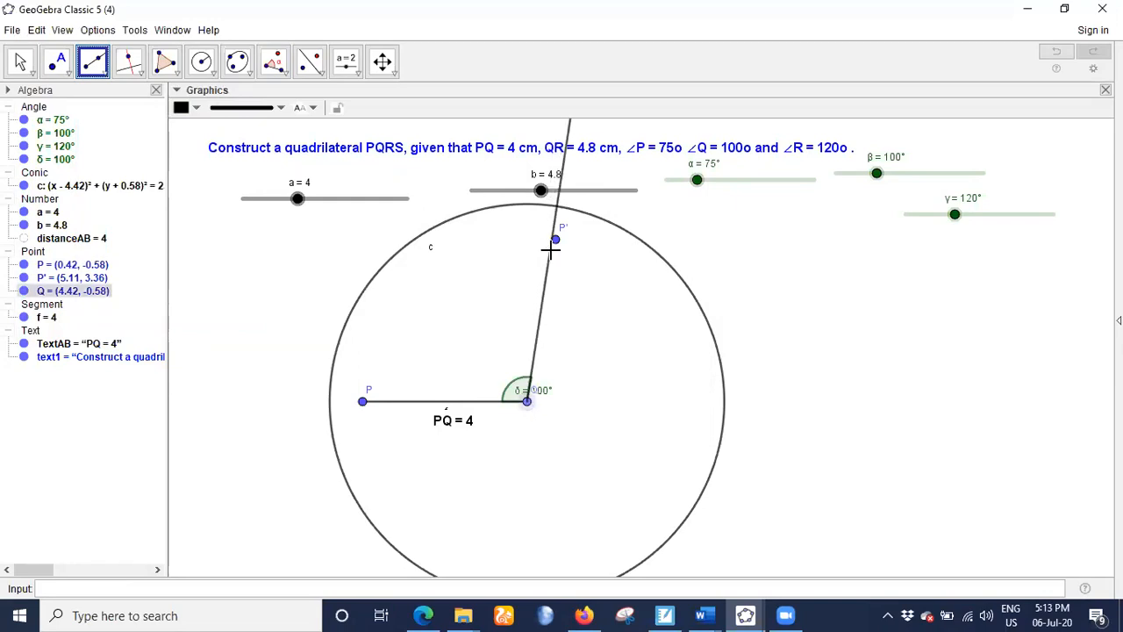
{"action": "left_click", "coordinate": [556, 239]}
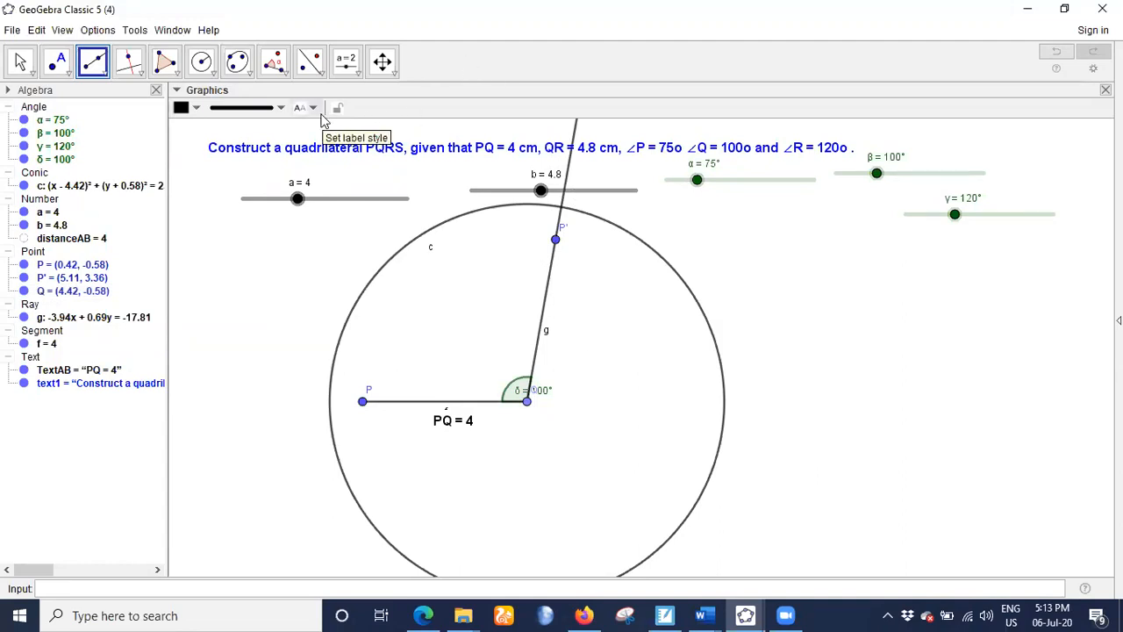
{"action": "left_click", "coordinate": [24, 277]}
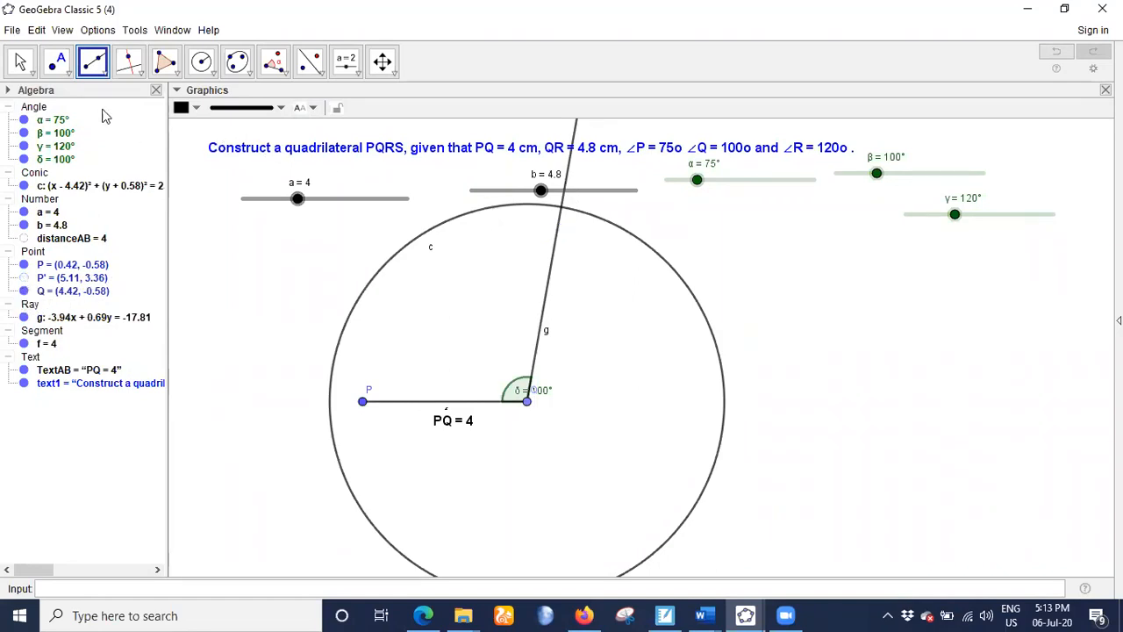
Mark the intersection of the ray and the circle and rename that point as R
{"action": "left_click", "coordinate": [57, 61]}
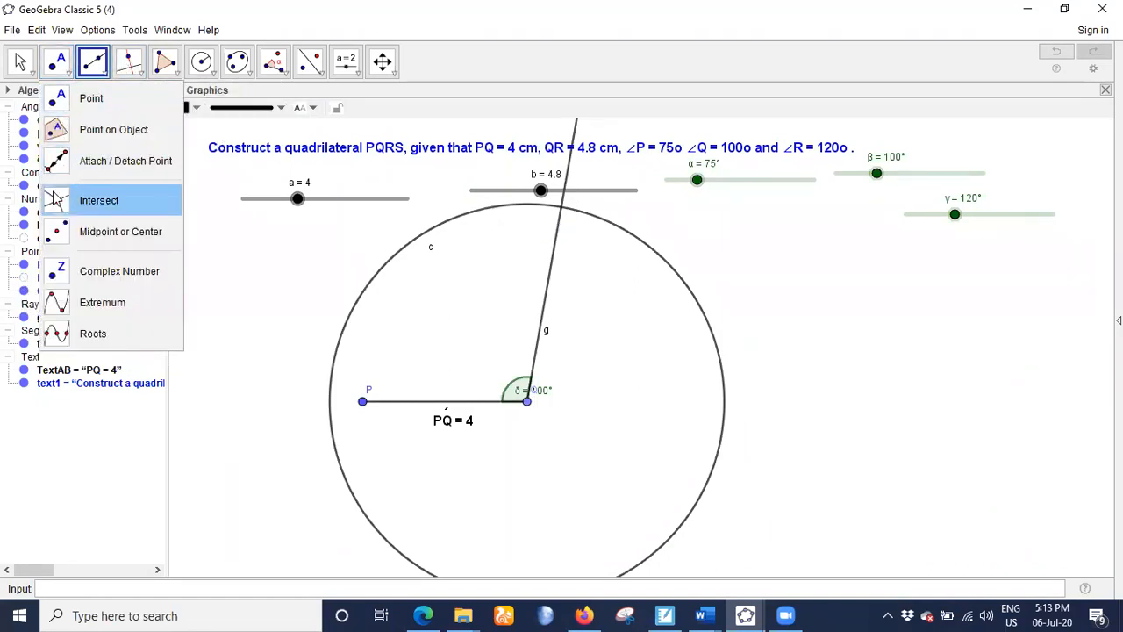
{"action": "left_click", "coordinate": [87, 199]}
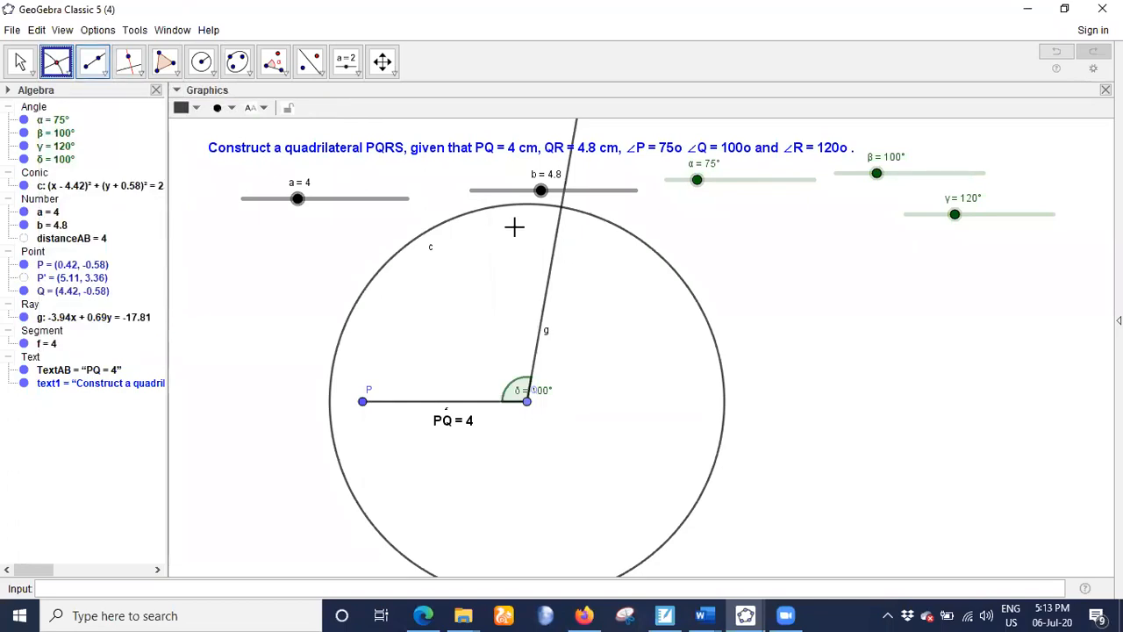
{"action": "left_click", "coordinate": [561, 211]}
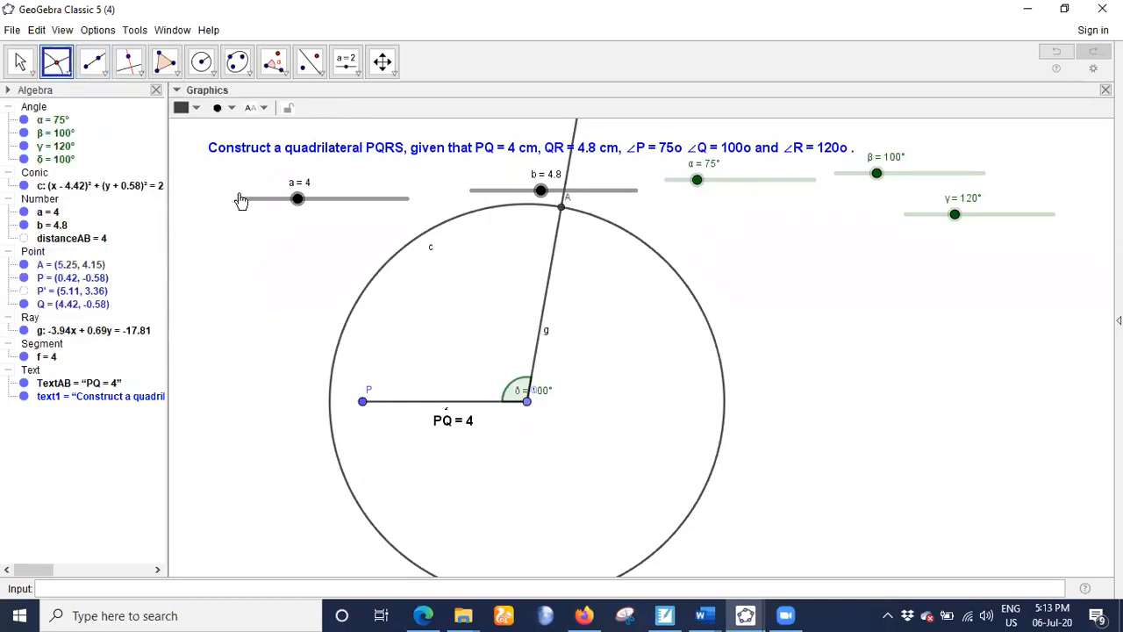
{"action": "left_click", "coordinate": [20, 63]}
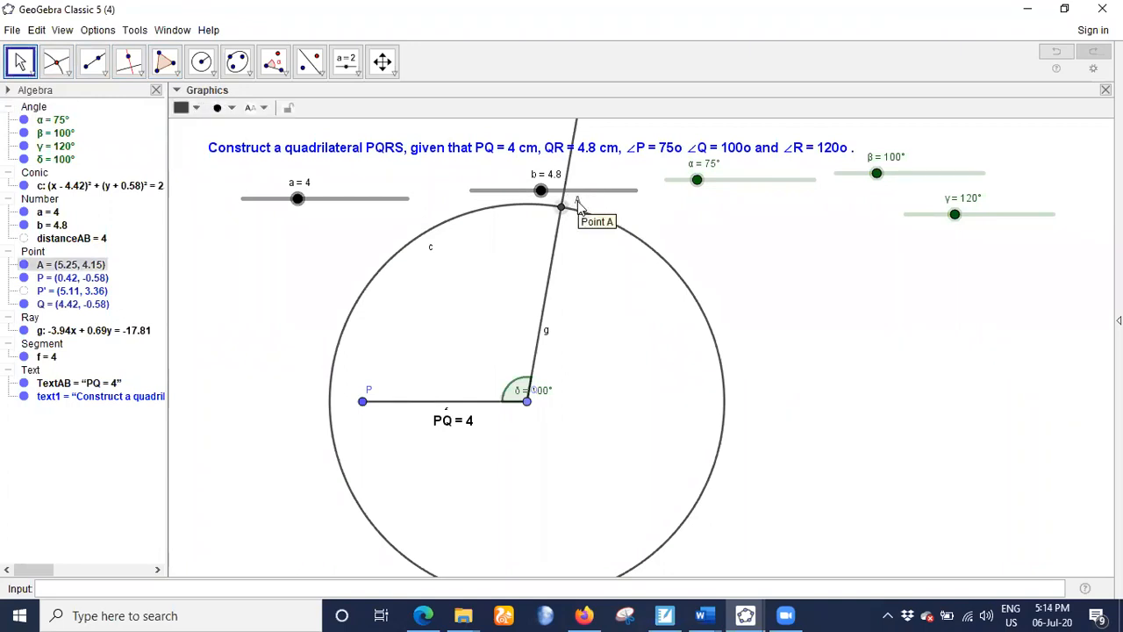
{"action": "right_click", "coordinate": [577, 204]}
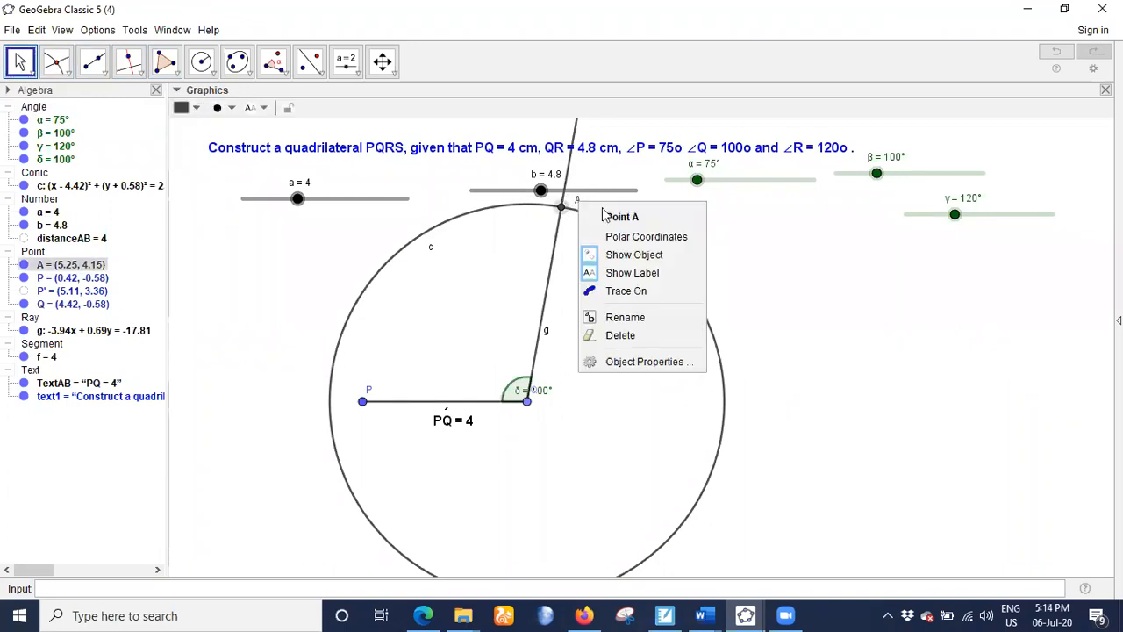
{"action": "left_click", "coordinate": [628, 324]}
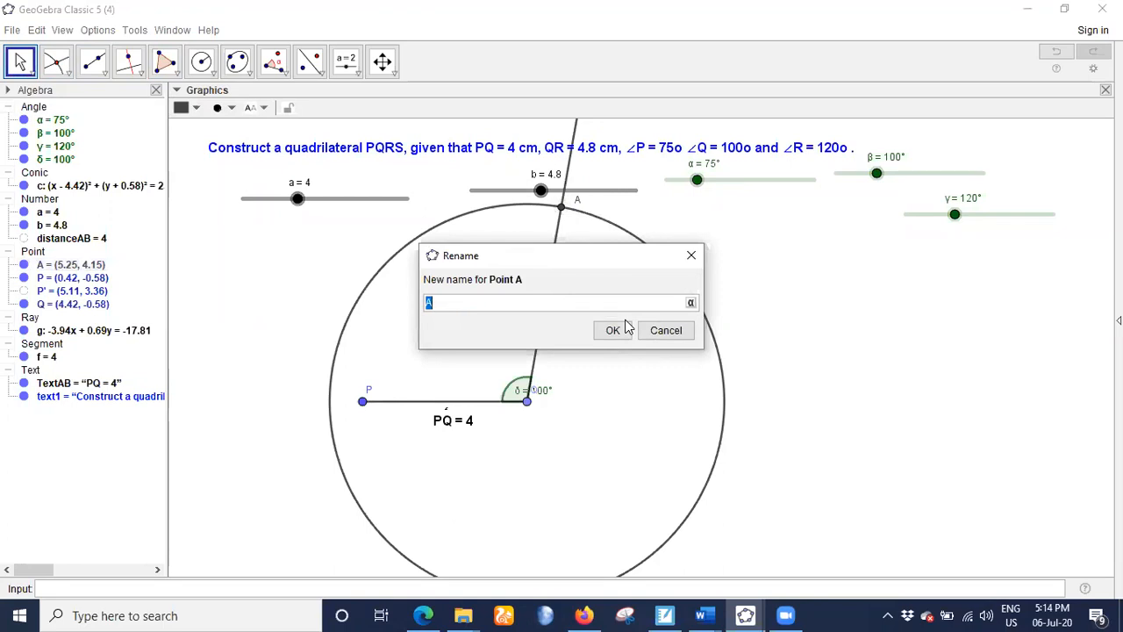
{"action": "left_click", "coordinate": [612, 331]}
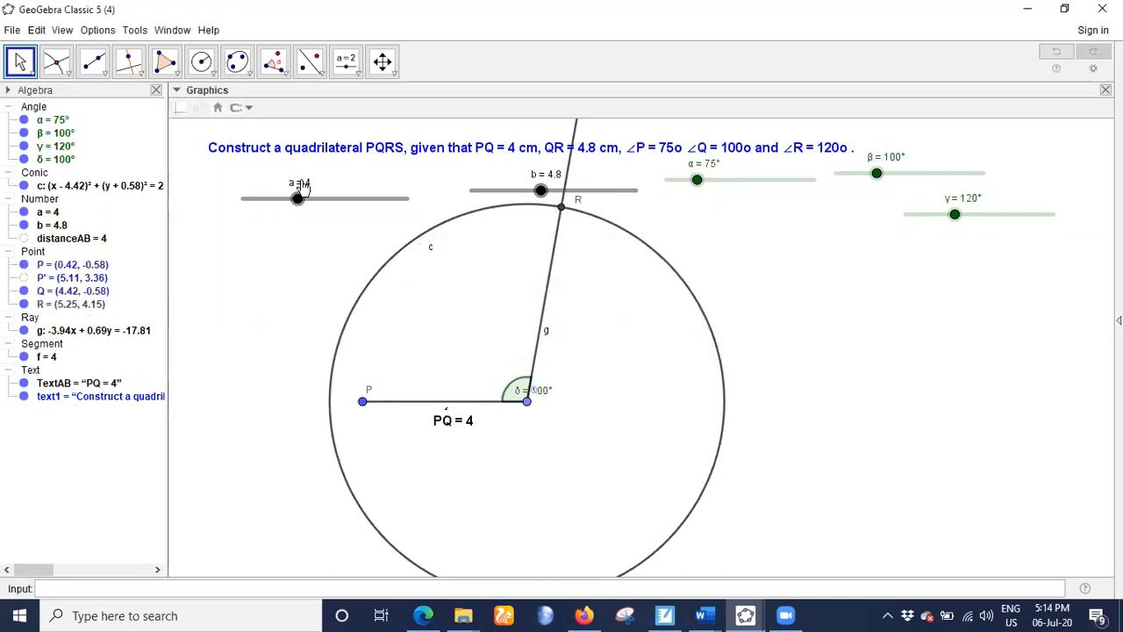
Draw a circumcircular arc through R with its end points on the circle either side of R, and hide circle c
{"action": "left_click", "coordinate": [218, 75]}
{"action": "left_click", "coordinate": [203, 294]}
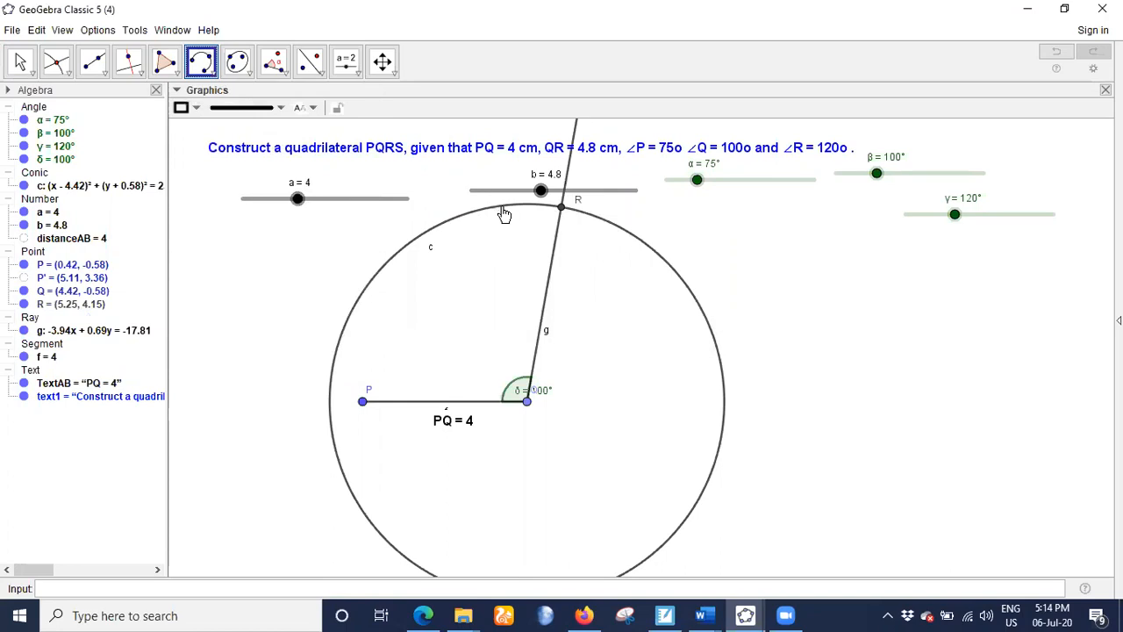
{"action": "left_click", "coordinate": [502, 209]}
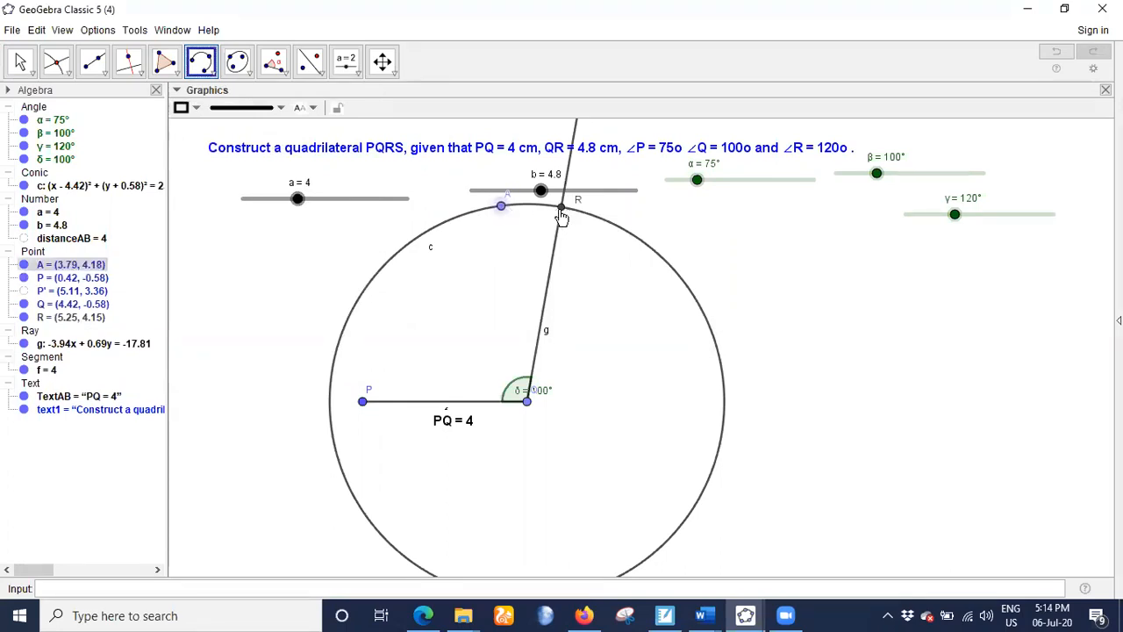
{"action": "left_click", "coordinate": [562, 211]}
{"action": "left_click", "coordinate": [618, 228]}
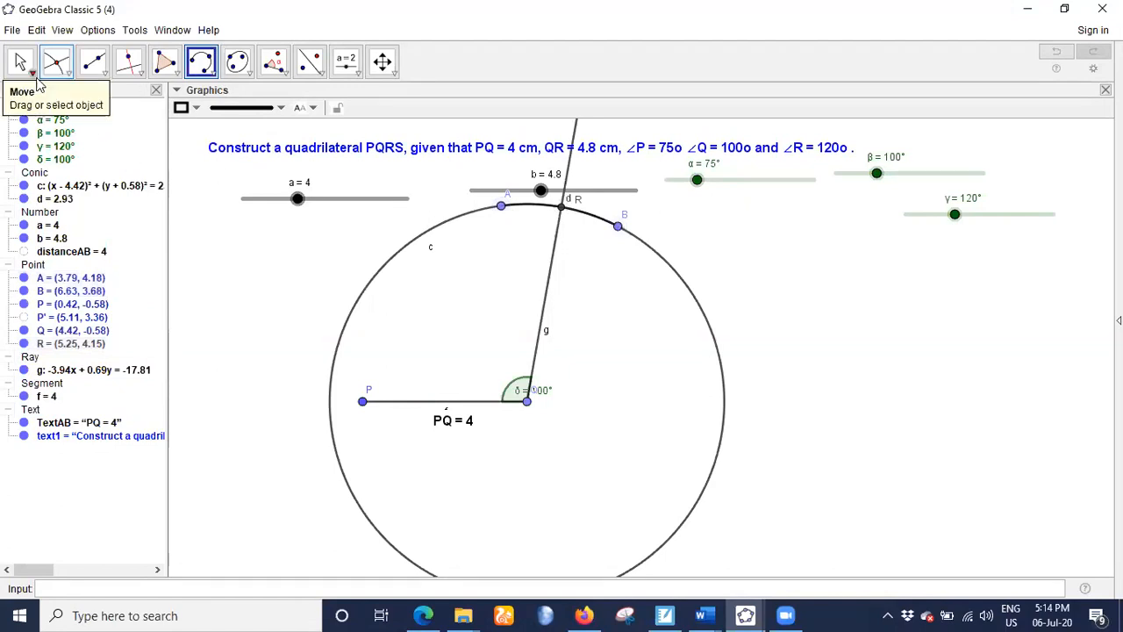
{"action": "left_click", "coordinate": [21, 62]}
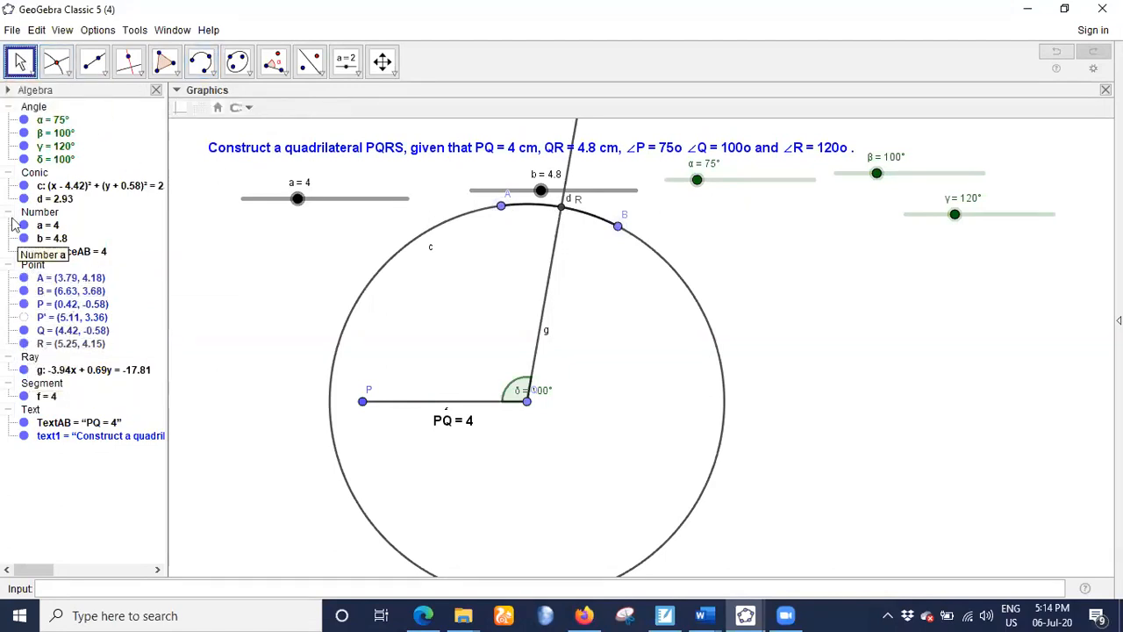
{"action": "left_click", "coordinate": [23, 185]}
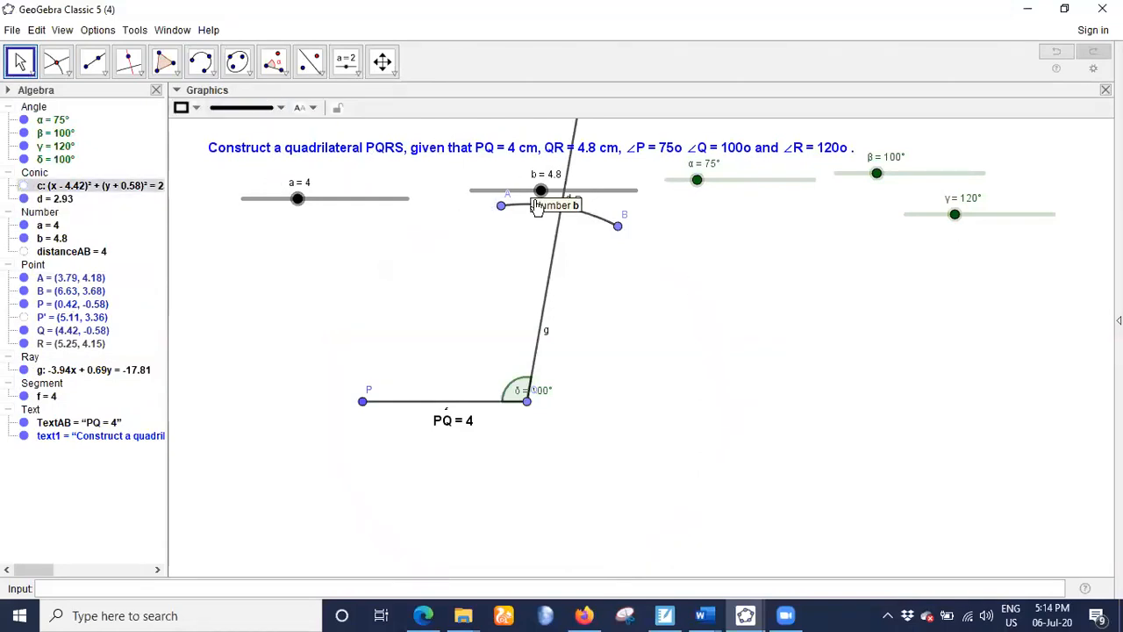
Select the arc through R and colour it red
{"action": "left_click_drag", "start_coordinate": [534, 198], "coordinate": [533, 215]}
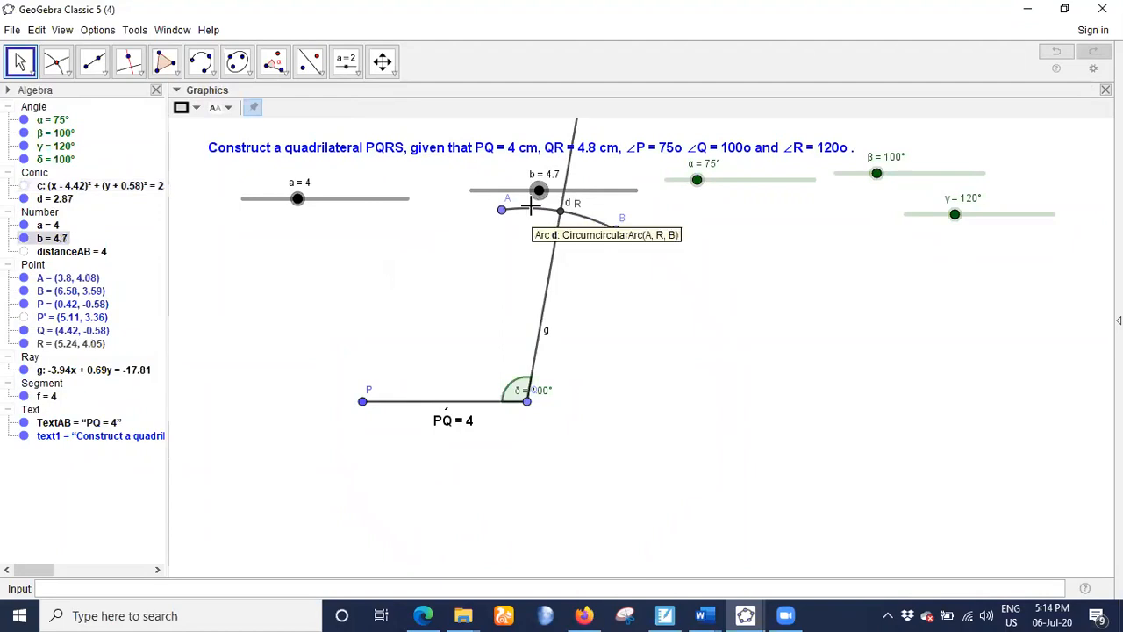
{"action": "left_click", "coordinate": [537, 210]}
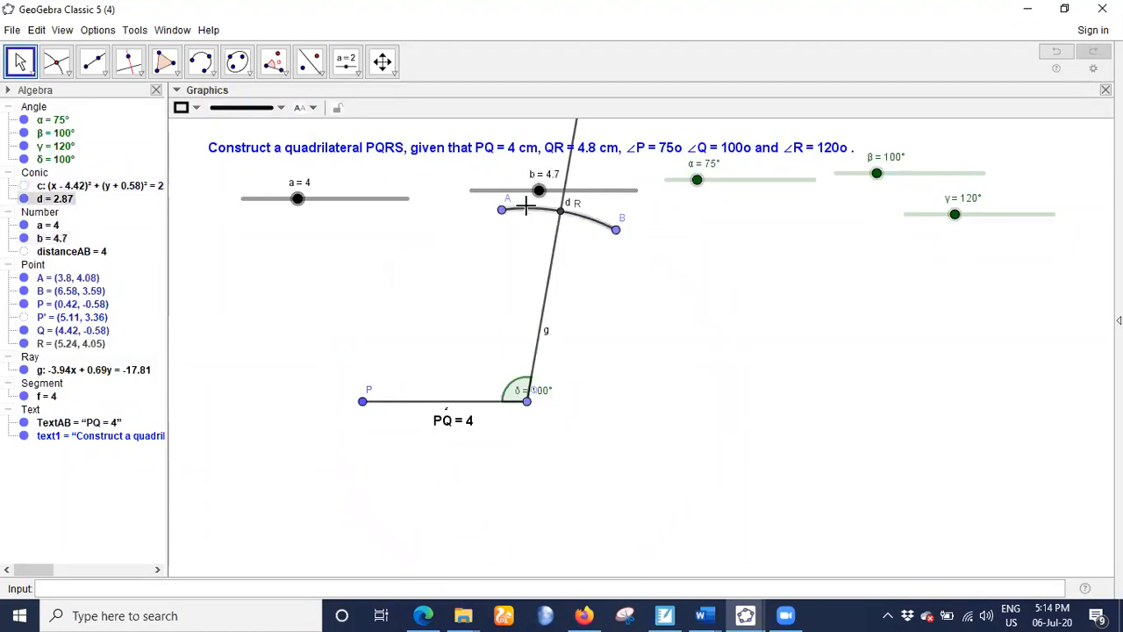
{"action": "left_click", "coordinate": [198, 108]}
{"action": "left_click", "coordinate": [182, 141]}
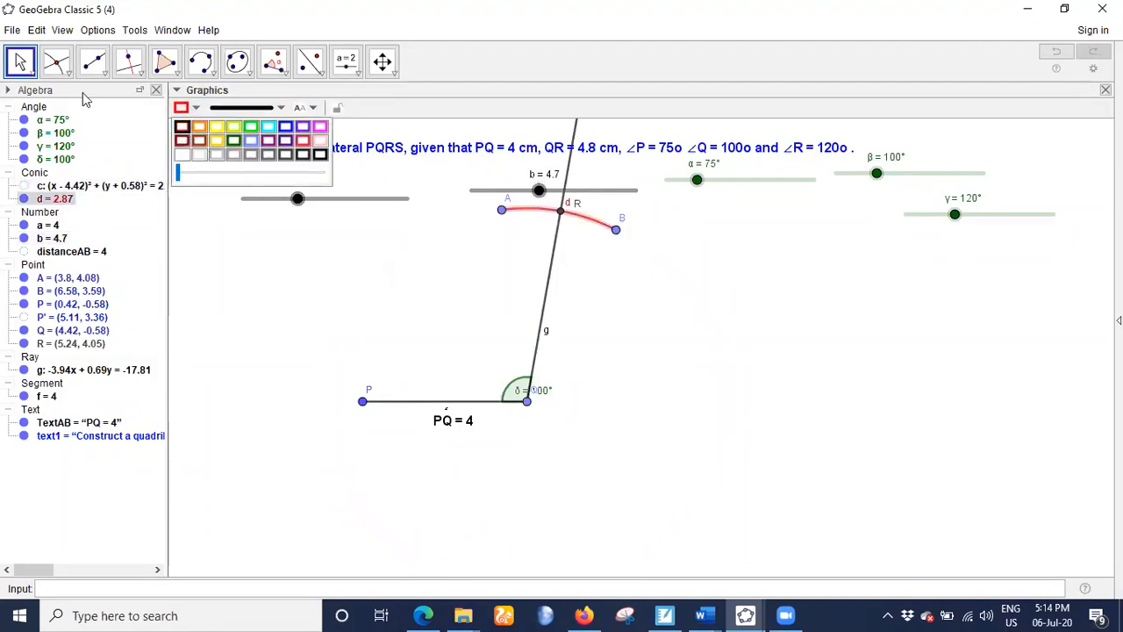
{"action": "left_click", "coordinate": [323, 254]}
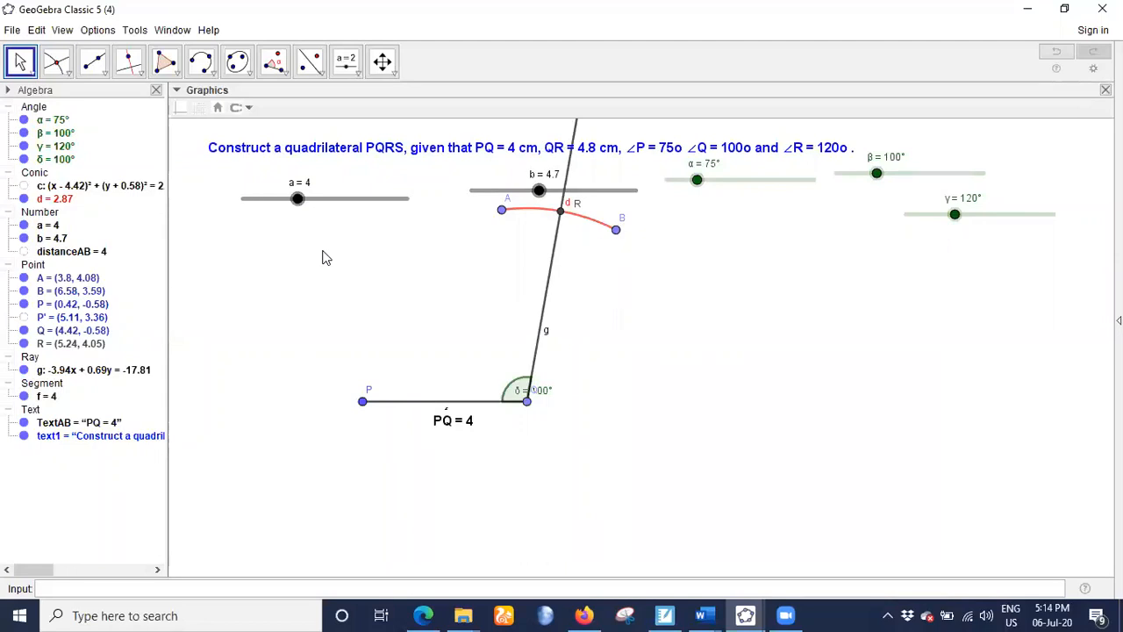
Move the figure down by its point P to about (0.56, -2.66), clear of the sliders
{"action": "left_click", "coordinate": [377, 402]}
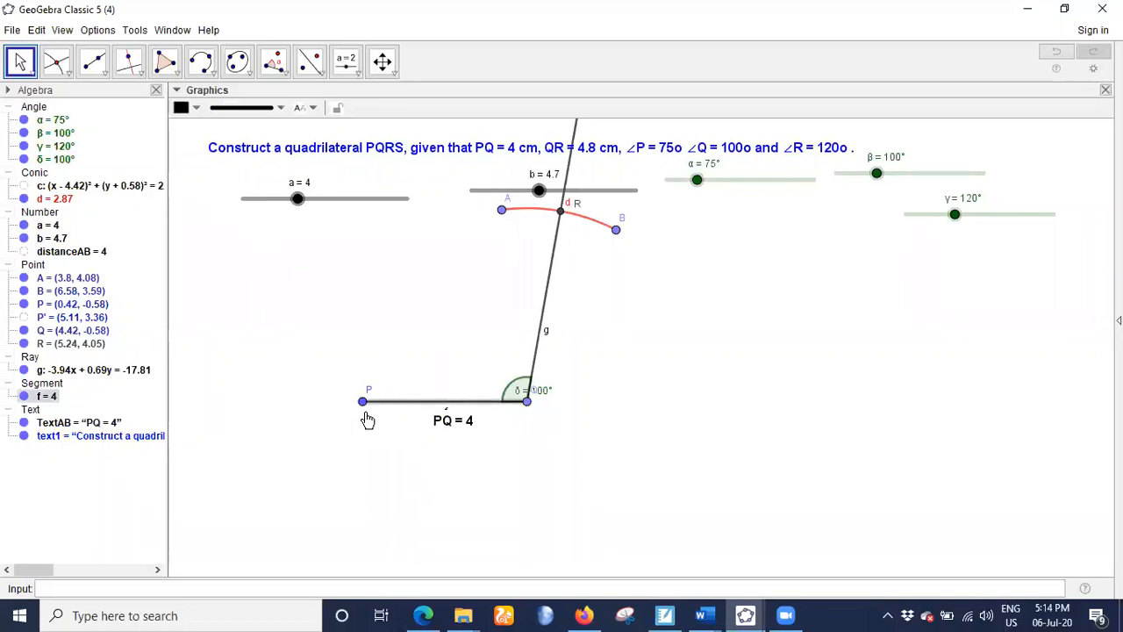
{"action": "left_click_drag", "start_coordinate": [364, 404], "coordinate": [368, 487]}
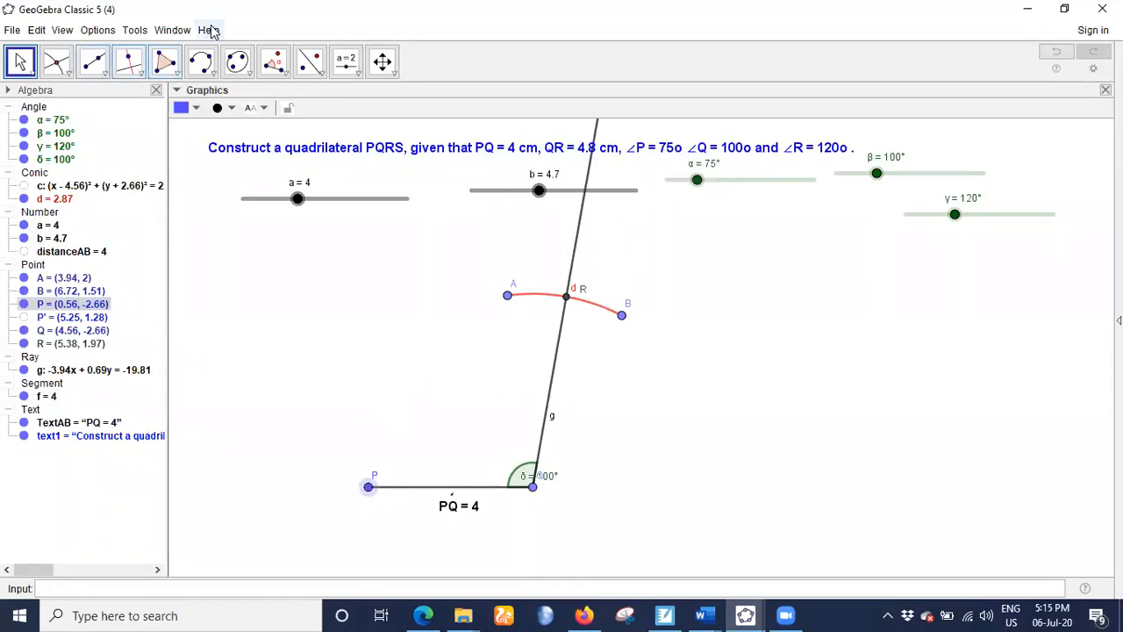
Construct a counterclockwise angle of given size α at vertex P, starting from point Q
{"action": "left_click", "coordinate": [274, 63]}
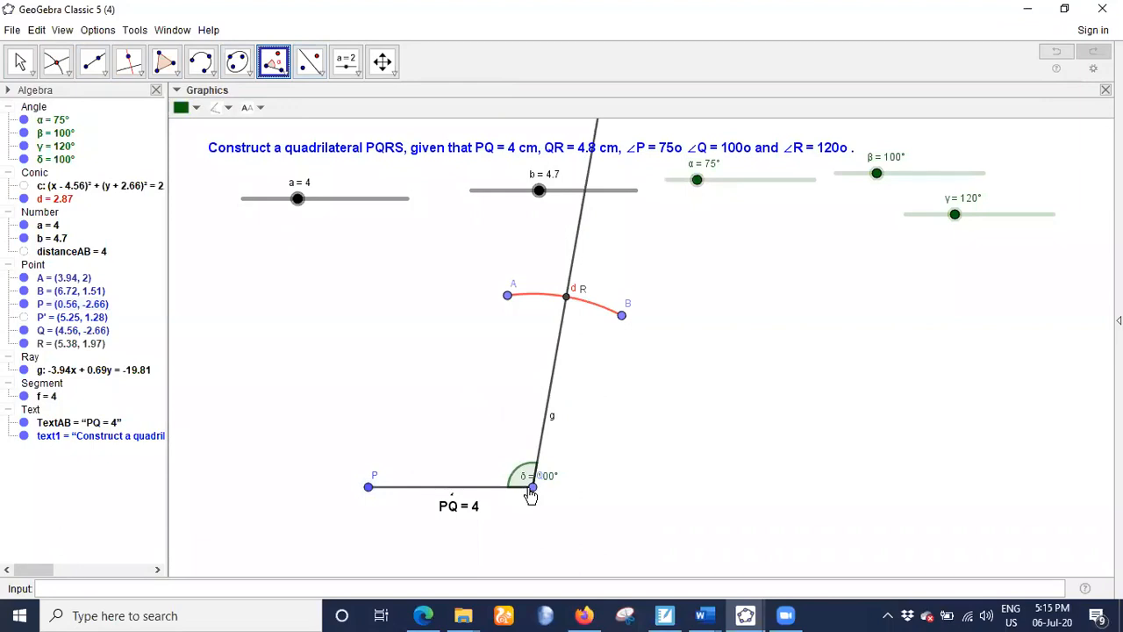
{"action": "left_click", "coordinate": [537, 491]}
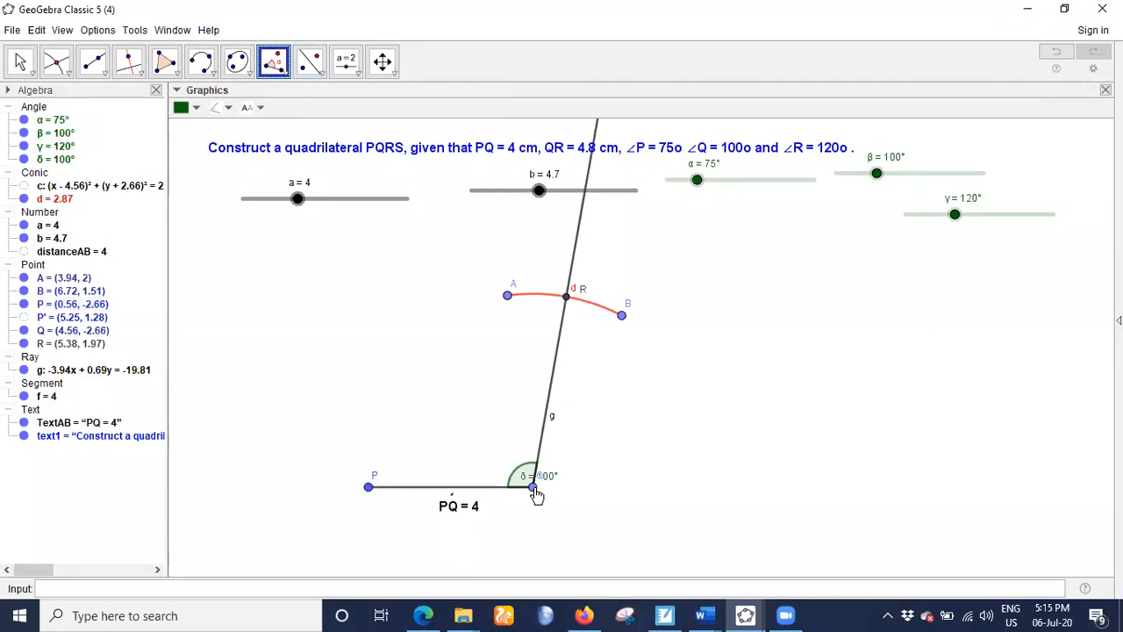
{"action": "left_click", "coordinate": [368, 489]}
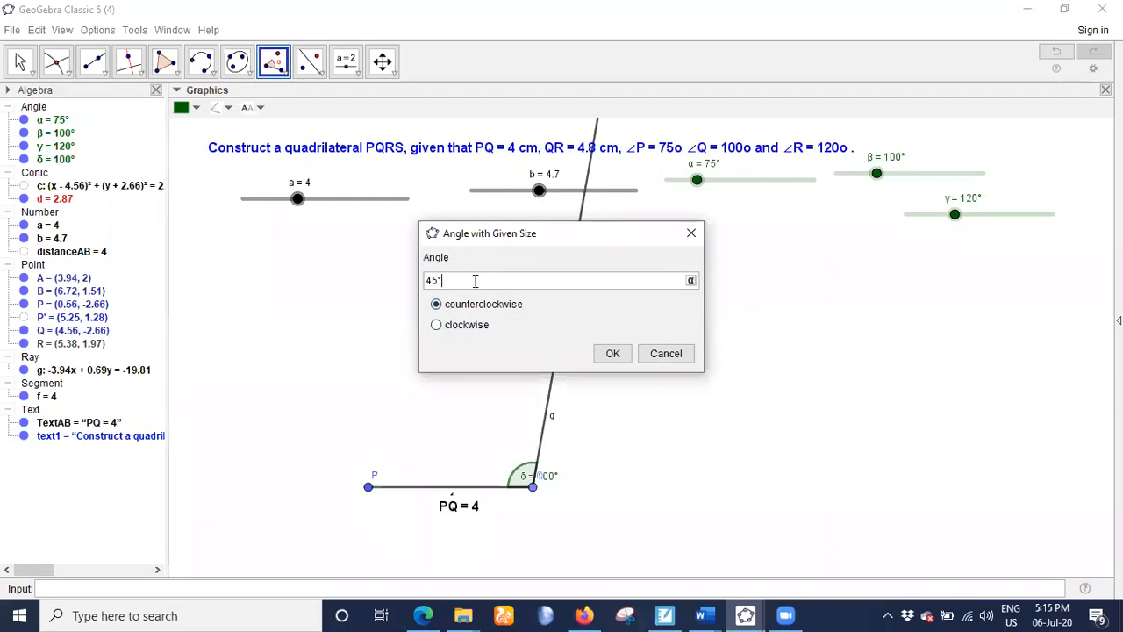
{"action": "key", "text": "BackSpace"}
{"action": "key", "text": "BackSpace"}
{"action": "left_click", "coordinate": [691, 280]}
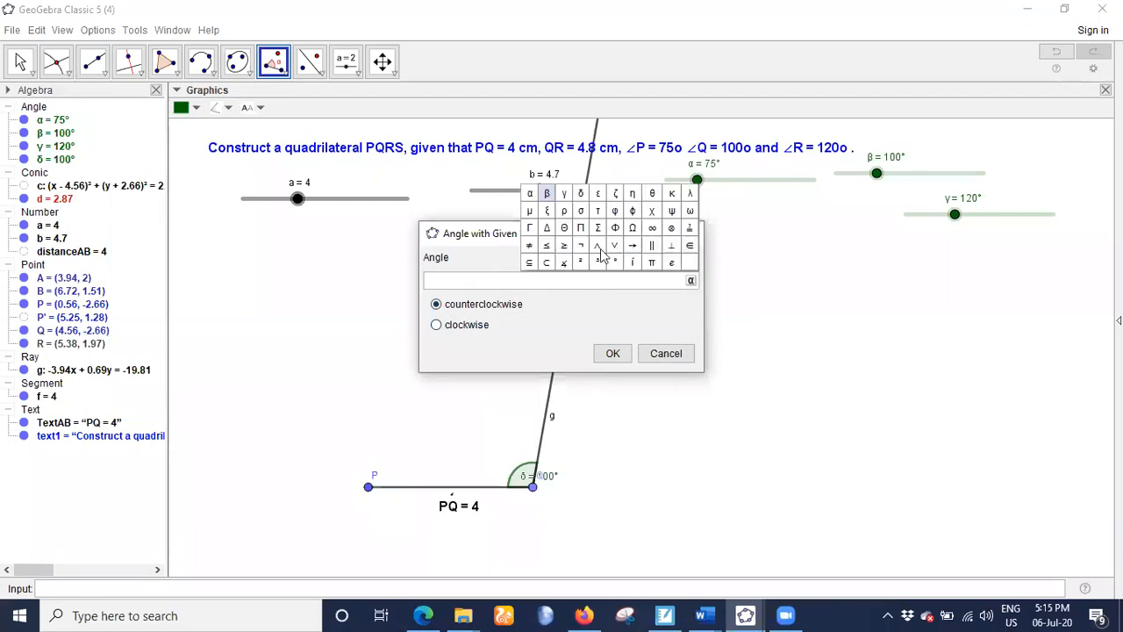
{"action": "left_click", "coordinate": [529, 193]}
{"action": "left_click", "coordinate": [613, 353]}
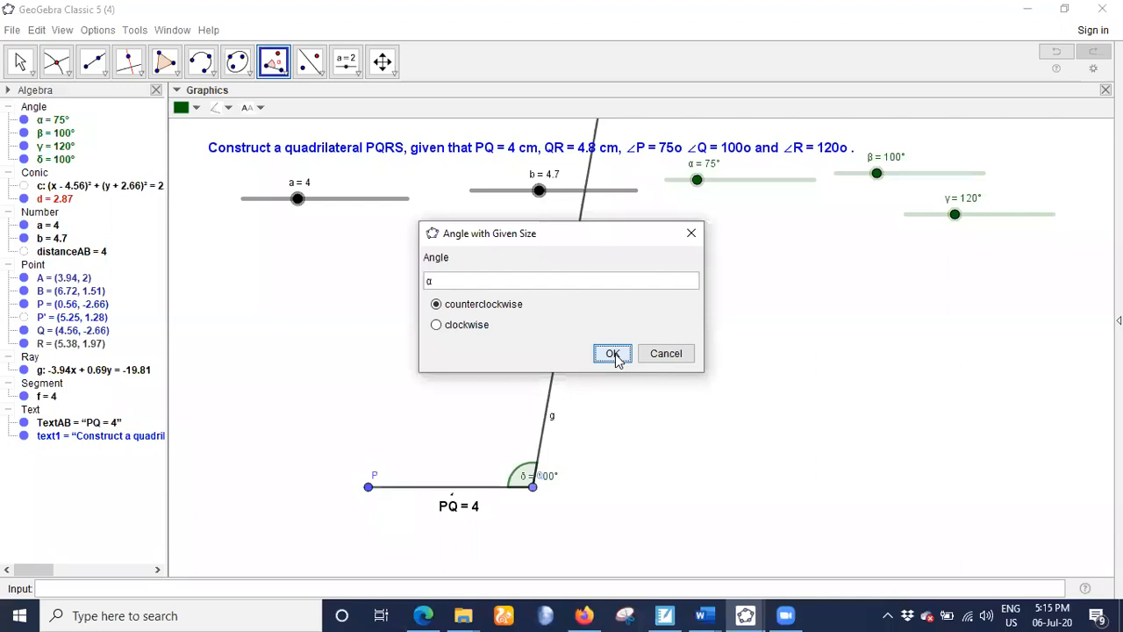
{"action": "left_click", "coordinate": [613, 353]}
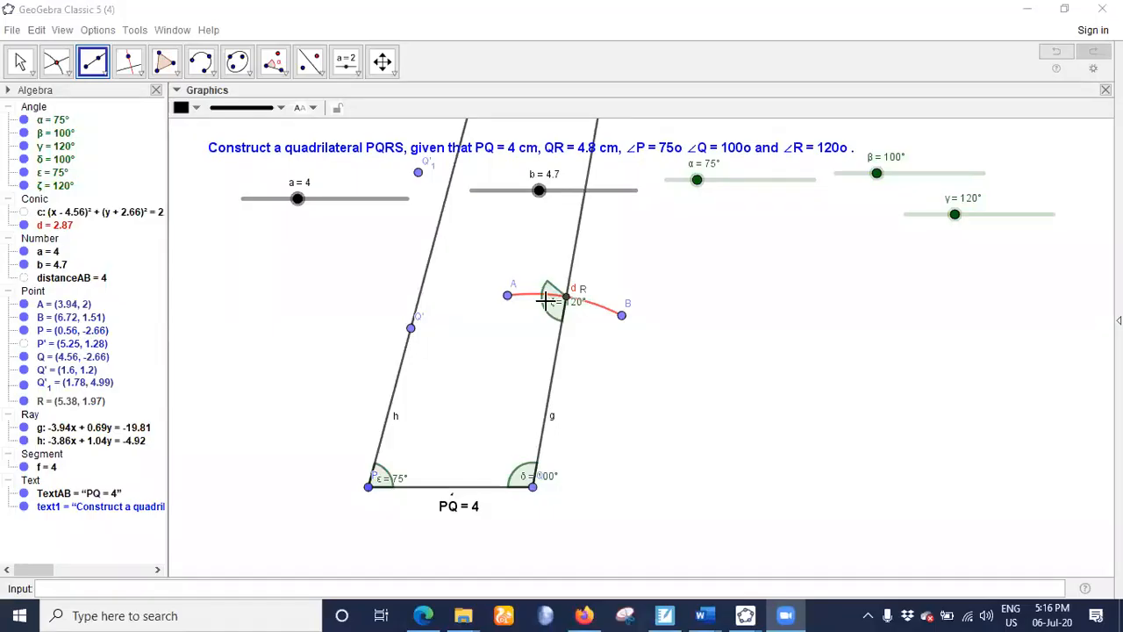
{"action": "left_click", "coordinate": [91, 64]}
{"action": "left_click", "coordinate": [624, 273]}
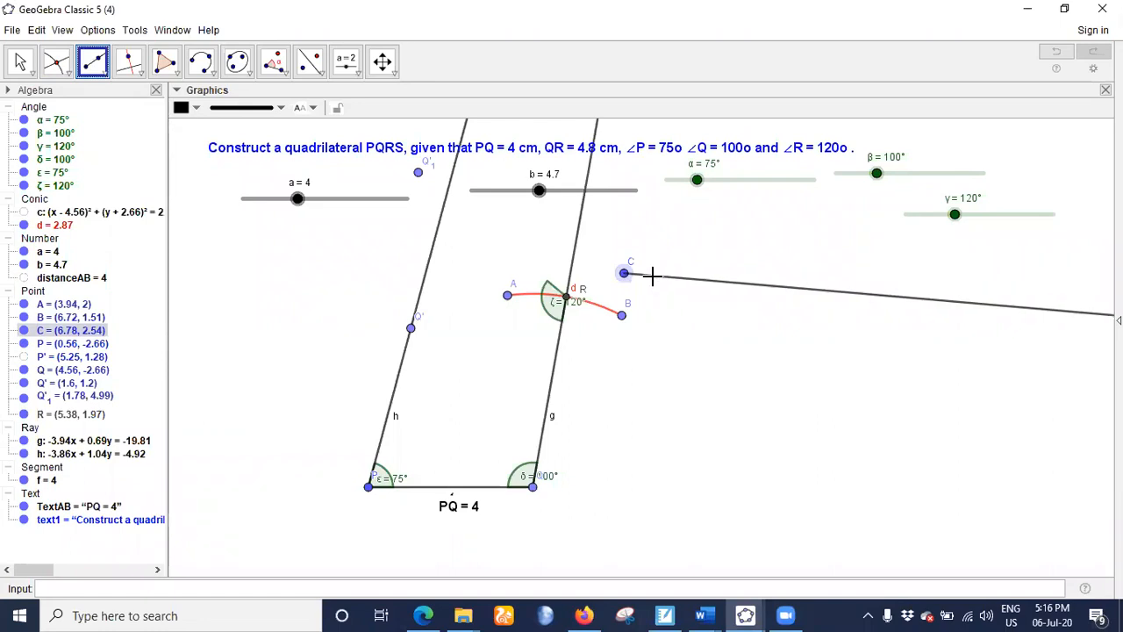
{"action": "left_click", "coordinate": [653, 275]}
{"action": "key", "text": "ctrl+z"}
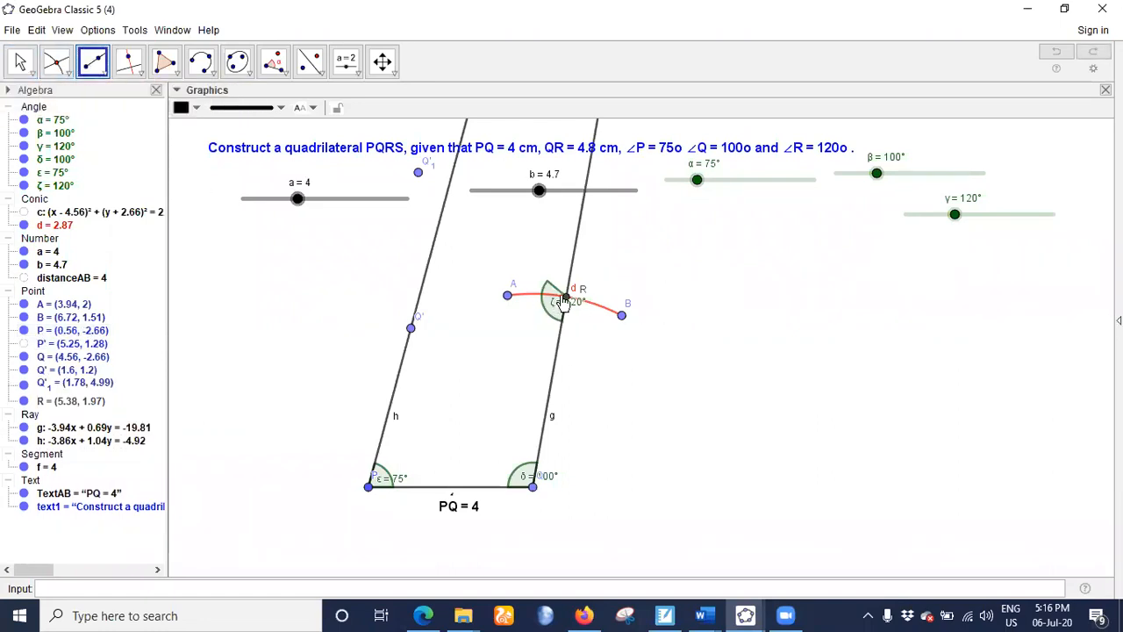
Draw a ray from R through the rotated point Q'1, and hide the helper points Q' and Q'1
{"action": "left_click", "coordinate": [564, 300]}
{"action": "left_click", "coordinate": [419, 172]}
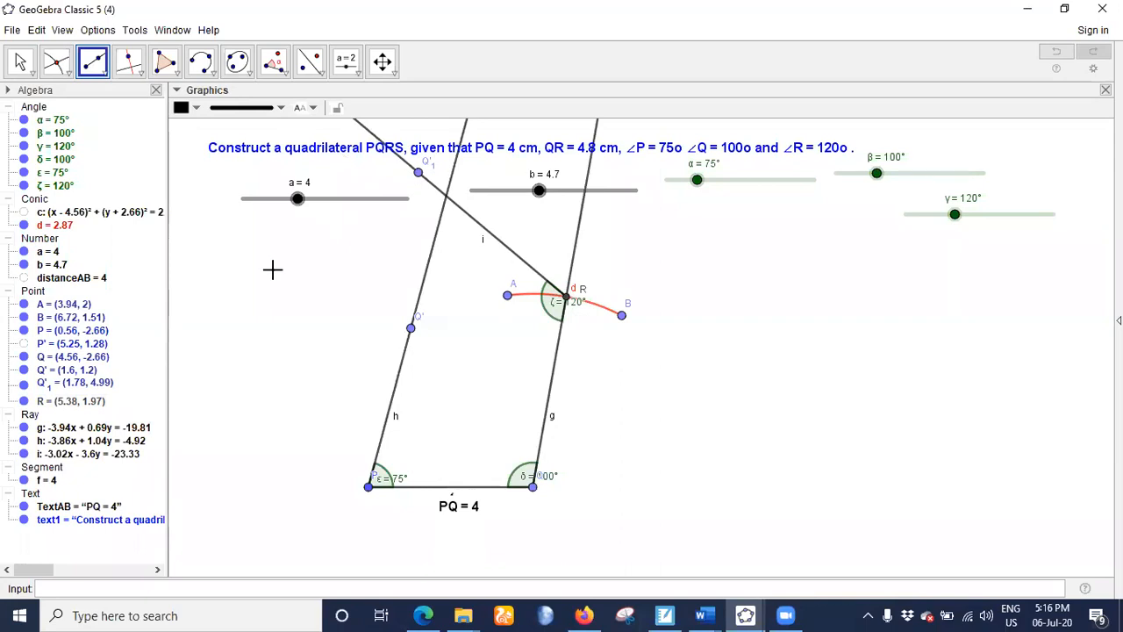
{"action": "left_click", "coordinate": [23, 369]}
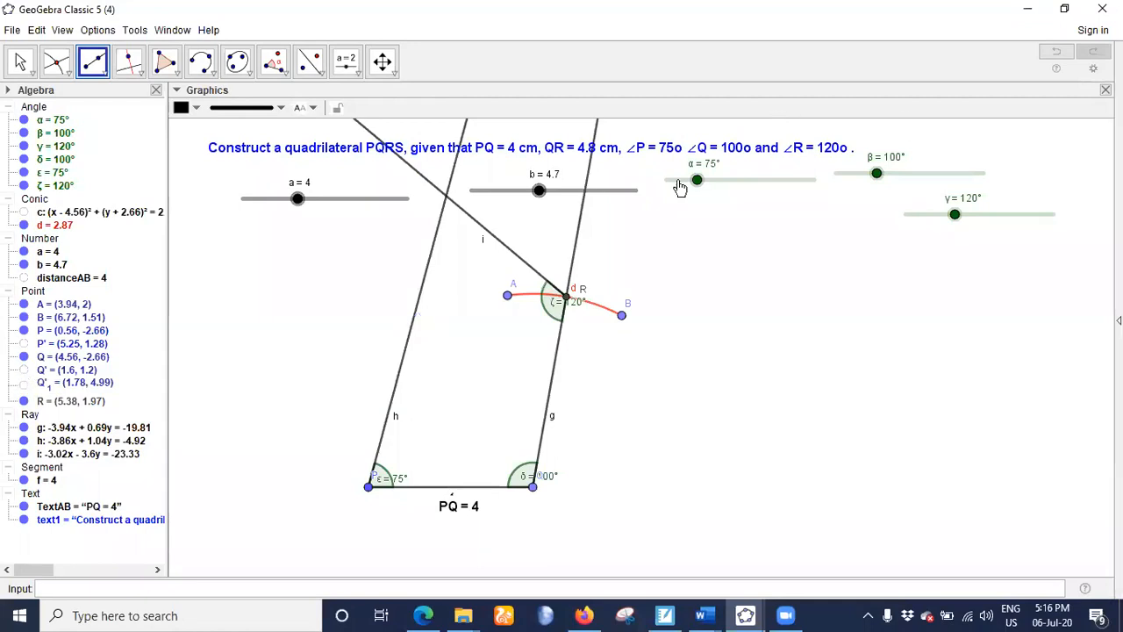
Mark the intersection of the rays from P and R and rename that point as S
{"action": "left_click", "coordinate": [56, 61]}
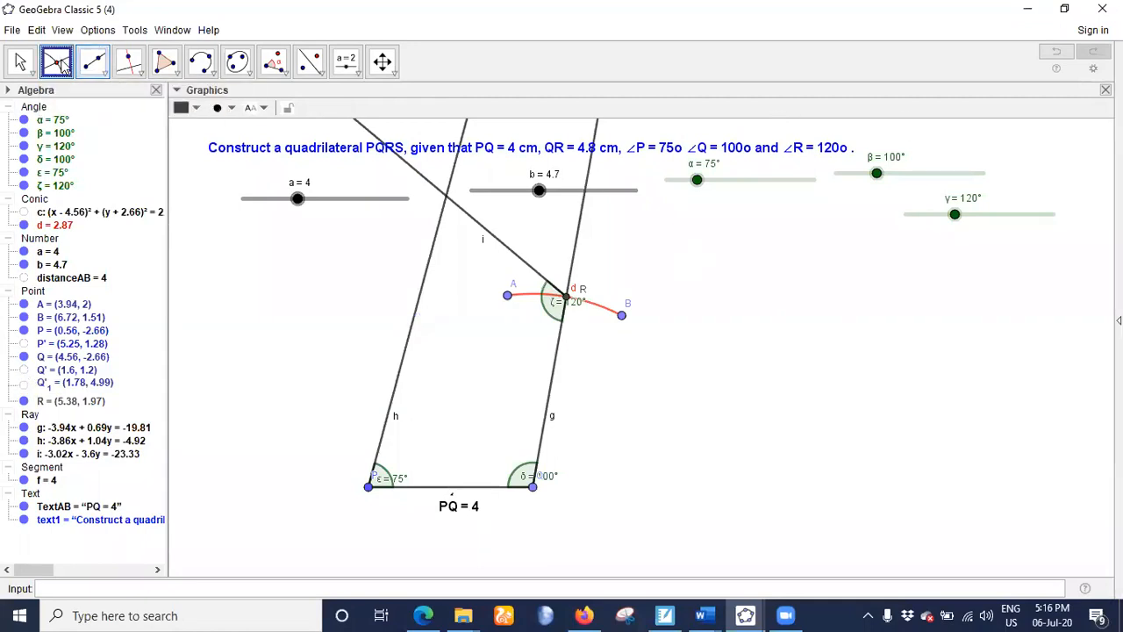
{"action": "left_click", "coordinate": [447, 197]}
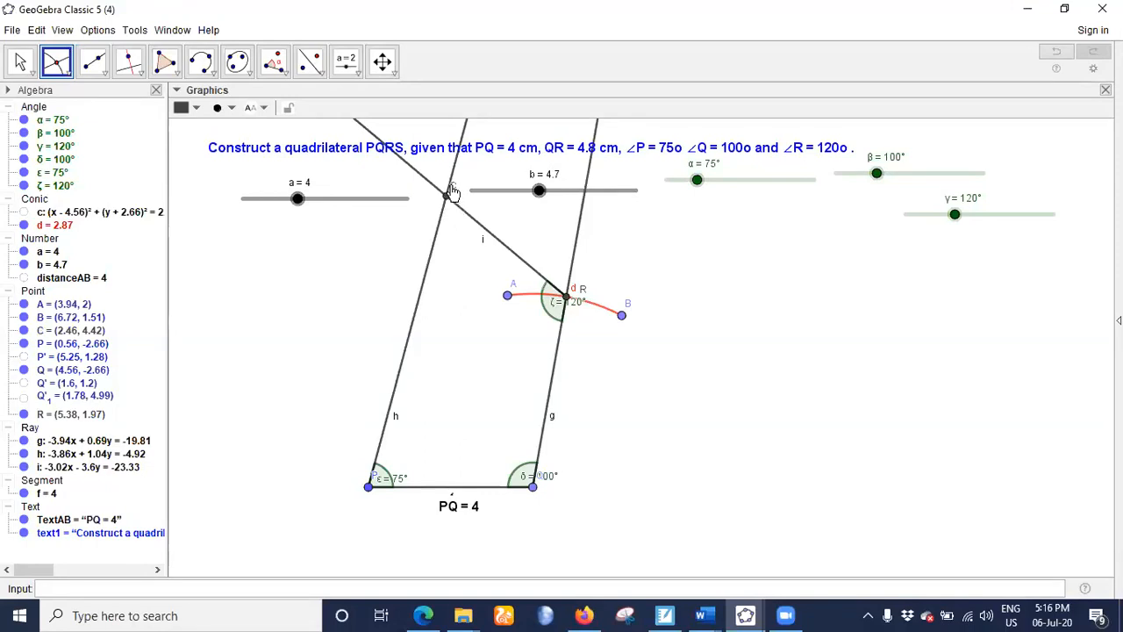
{"action": "right_click", "coordinate": [451, 189]}
{"action": "left_click", "coordinate": [496, 302]}
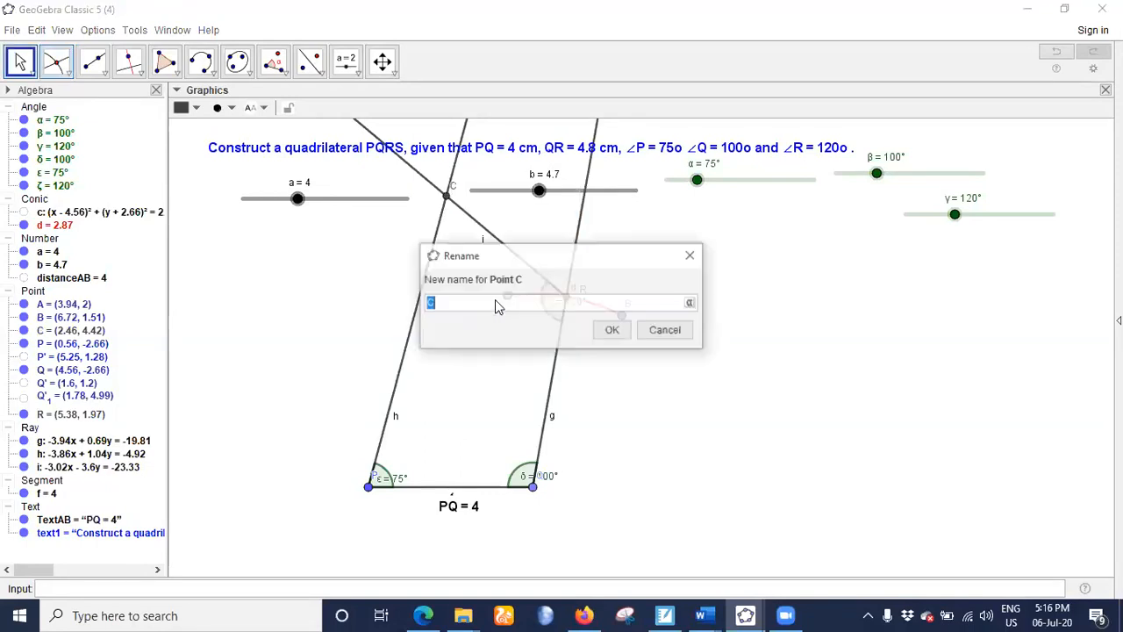
{"action": "type", "text": "S"}
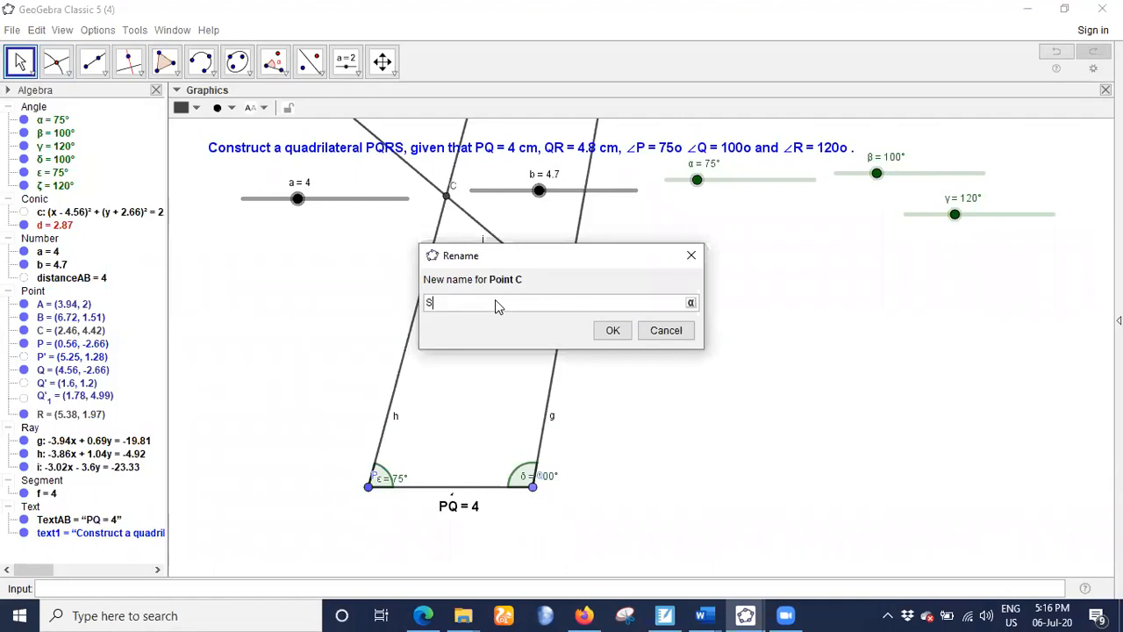
{"action": "left_click", "coordinate": [612, 330]}
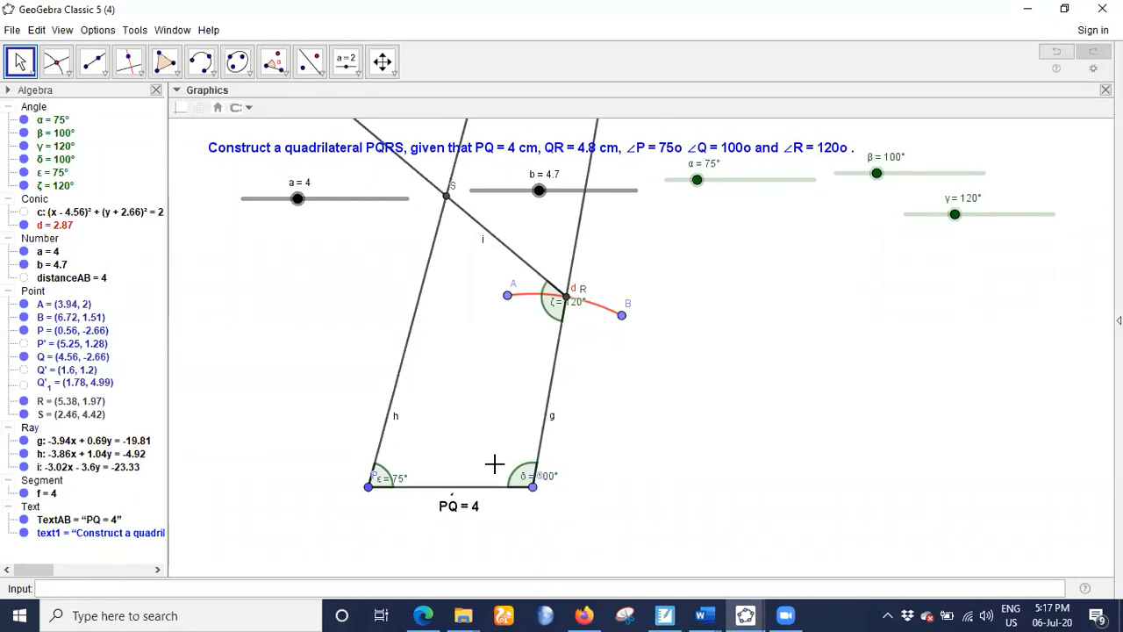
Reposition the labels of points P, Q and S and of the angles at P, Q and R so they stay clear of the lines
{"action": "left_click_drag", "start_coordinate": [528, 481], "coordinate": [487, 460]}
{"action": "left_click", "coordinate": [530, 486]}
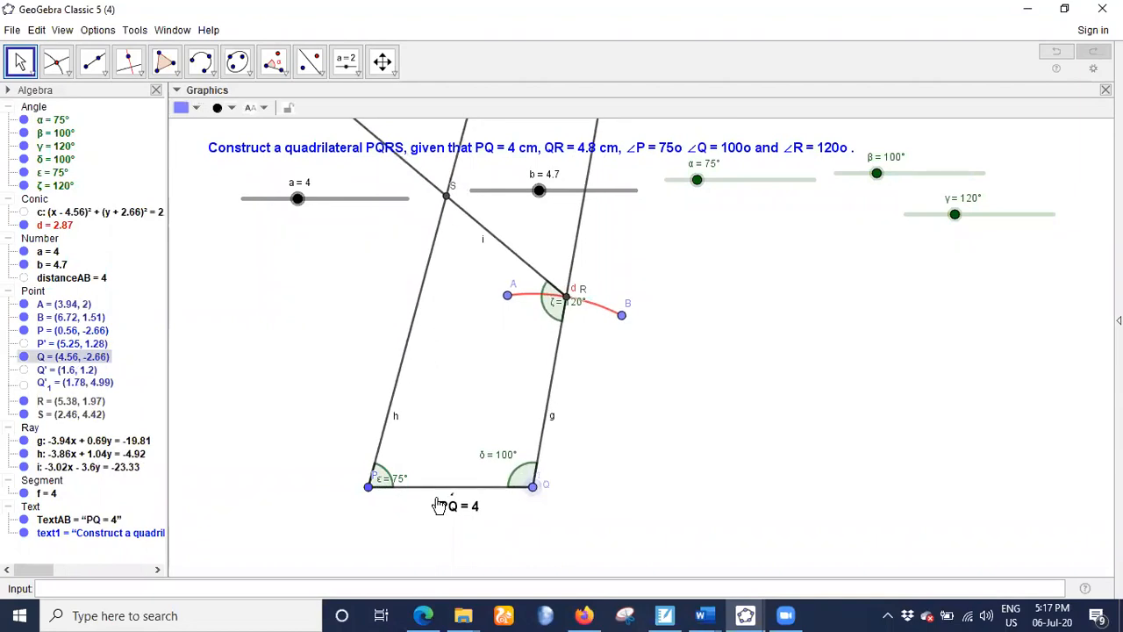
{"action": "left_click_drag", "start_coordinate": [397, 479], "coordinate": [361, 494]}
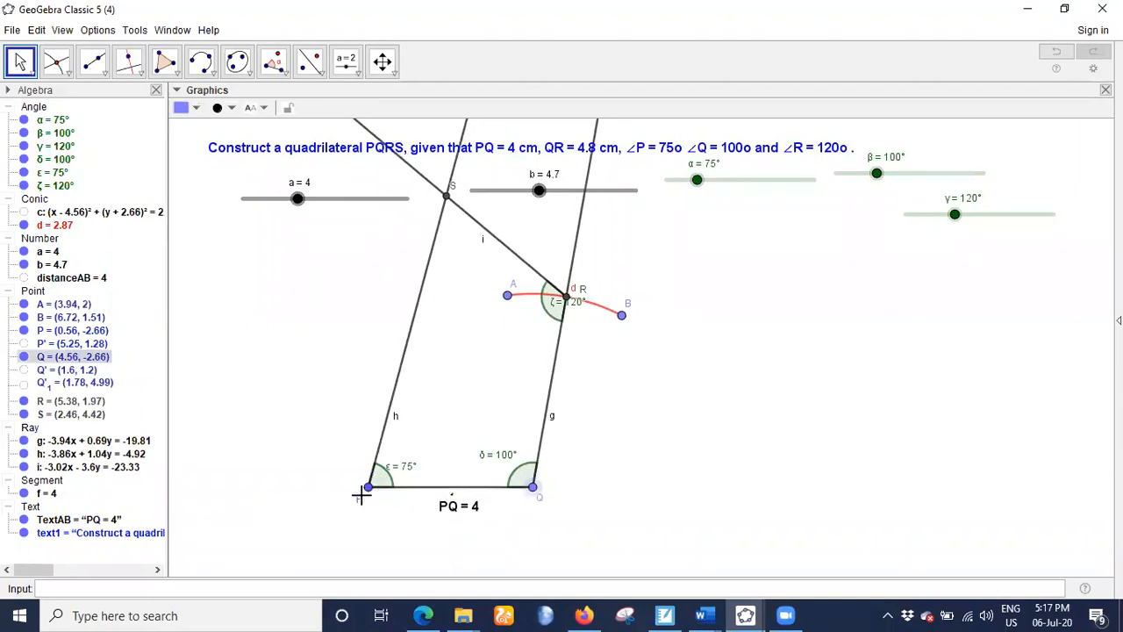
{"action": "left_click", "coordinate": [451, 200]}
{"action": "left_click_drag", "start_coordinate": [455, 203], "coordinate": [430, 207]}
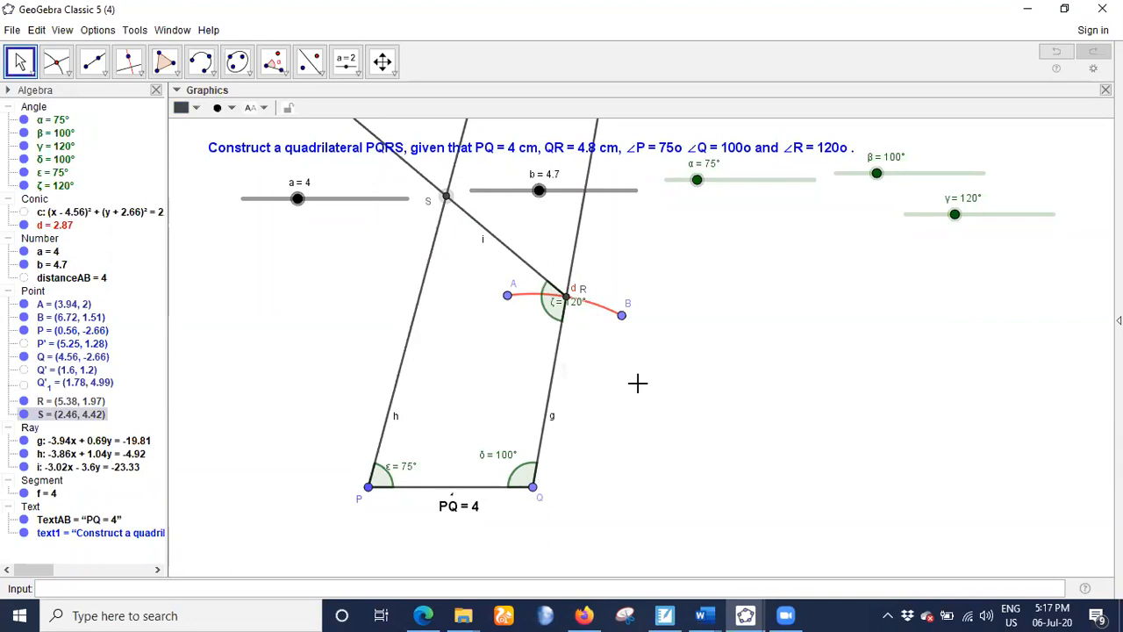
{"action": "left_click_drag", "start_coordinate": [555, 308], "coordinate": [518, 323]}
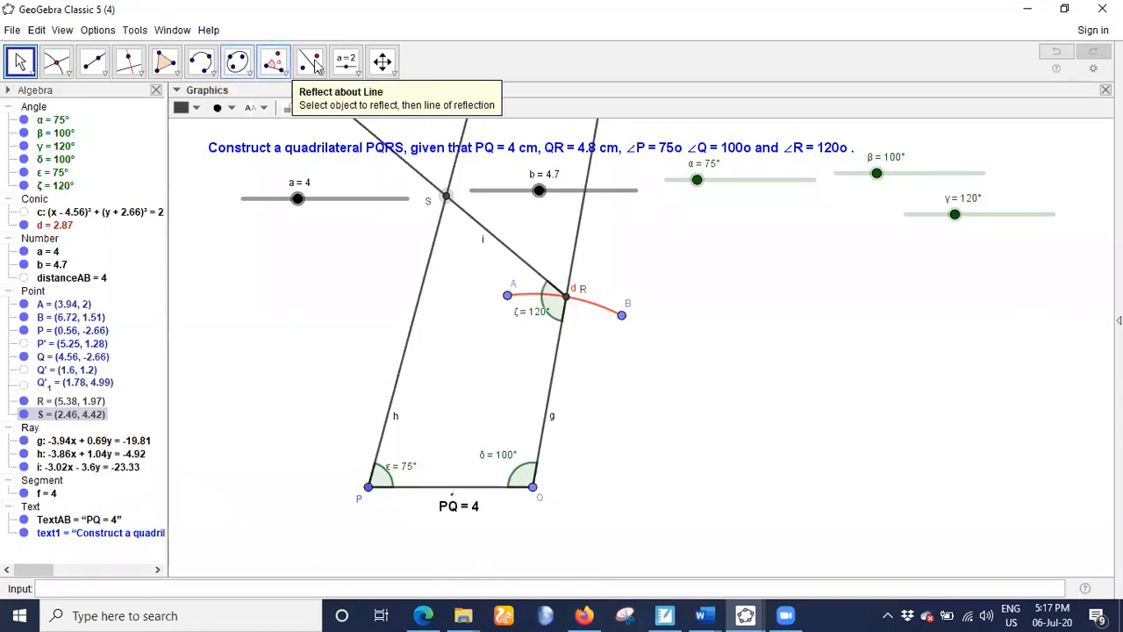
Add a length measurement between Q and R, and shift its text just outside side QR
{"action": "left_click", "coordinate": [274, 60]}
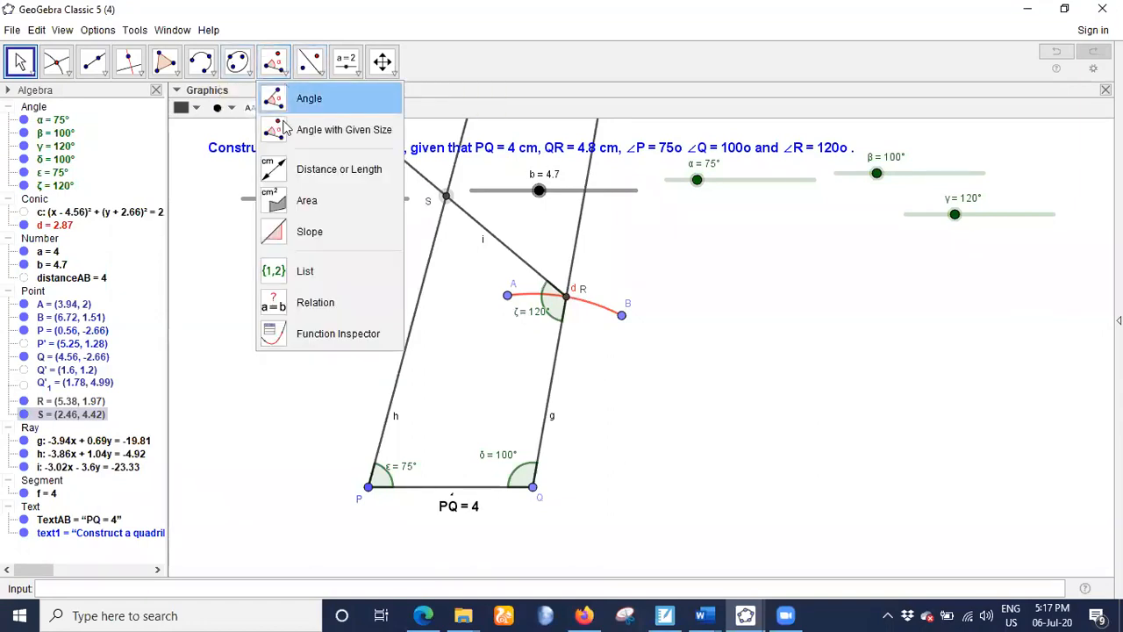
{"action": "left_click", "coordinate": [281, 125]}
{"action": "left_click", "coordinate": [274, 61]}
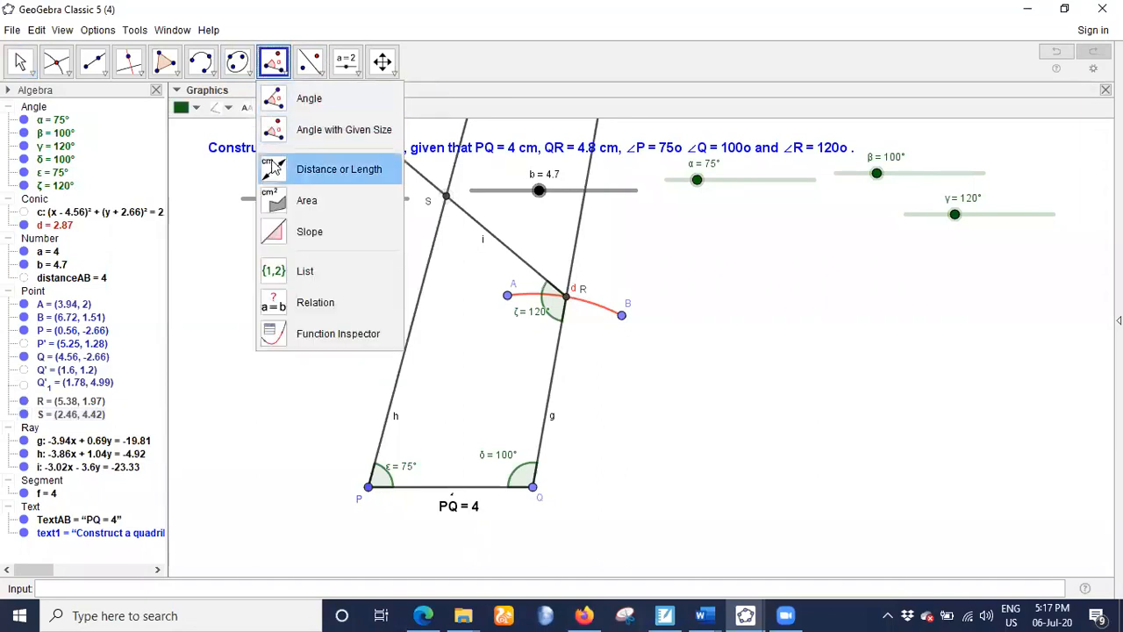
{"action": "left_click", "coordinate": [279, 170]}
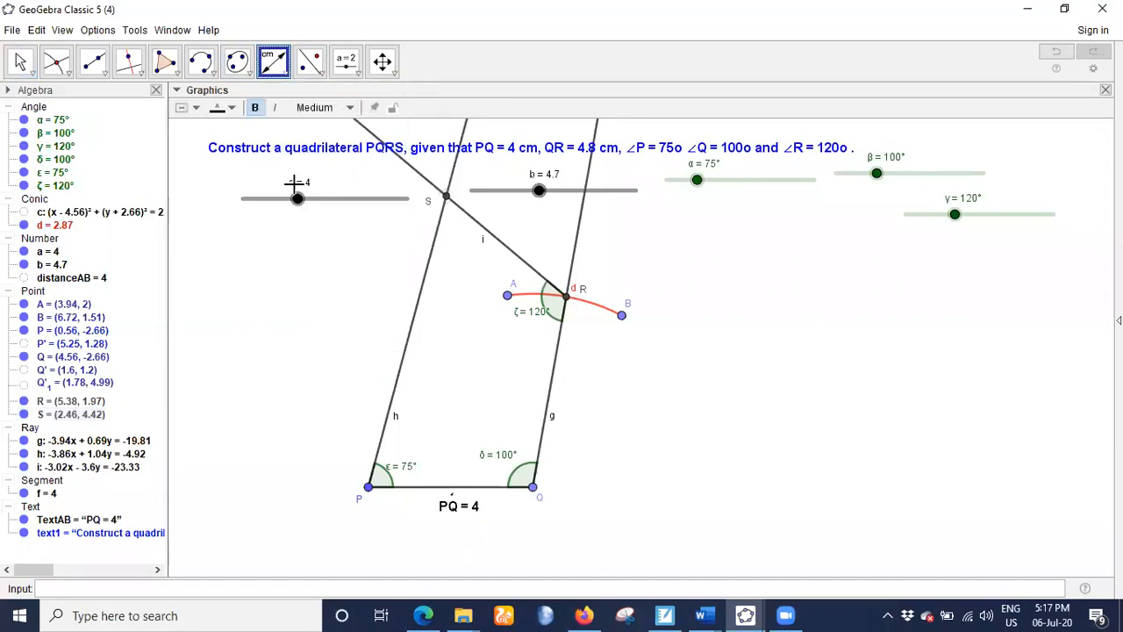
{"action": "left_click", "coordinate": [536, 485]}
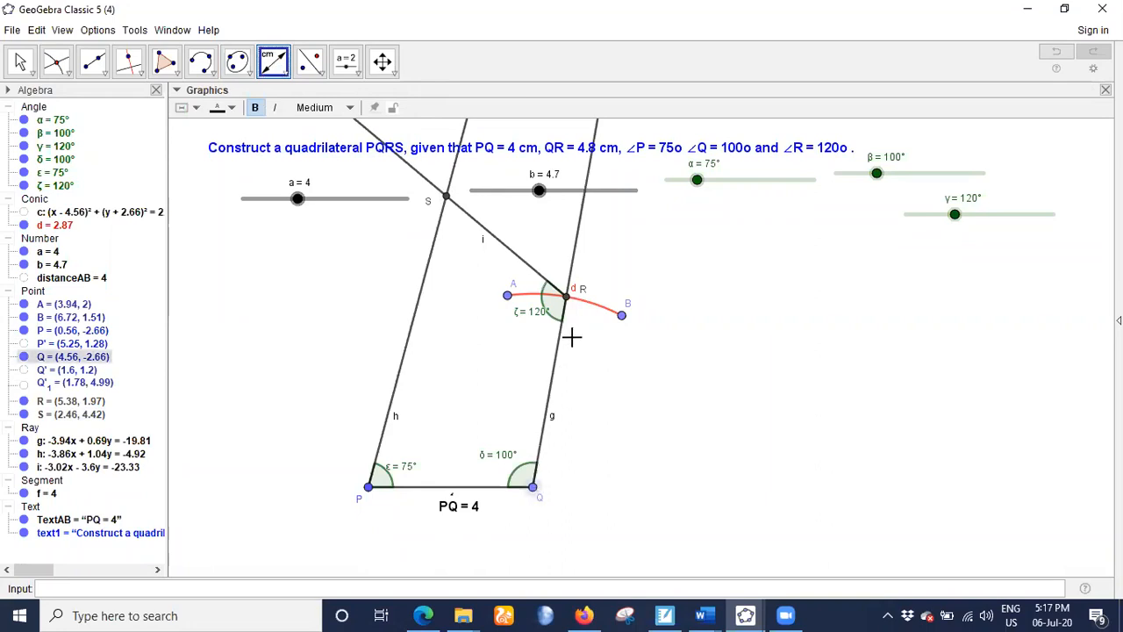
{"action": "left_click", "coordinate": [566, 299]}
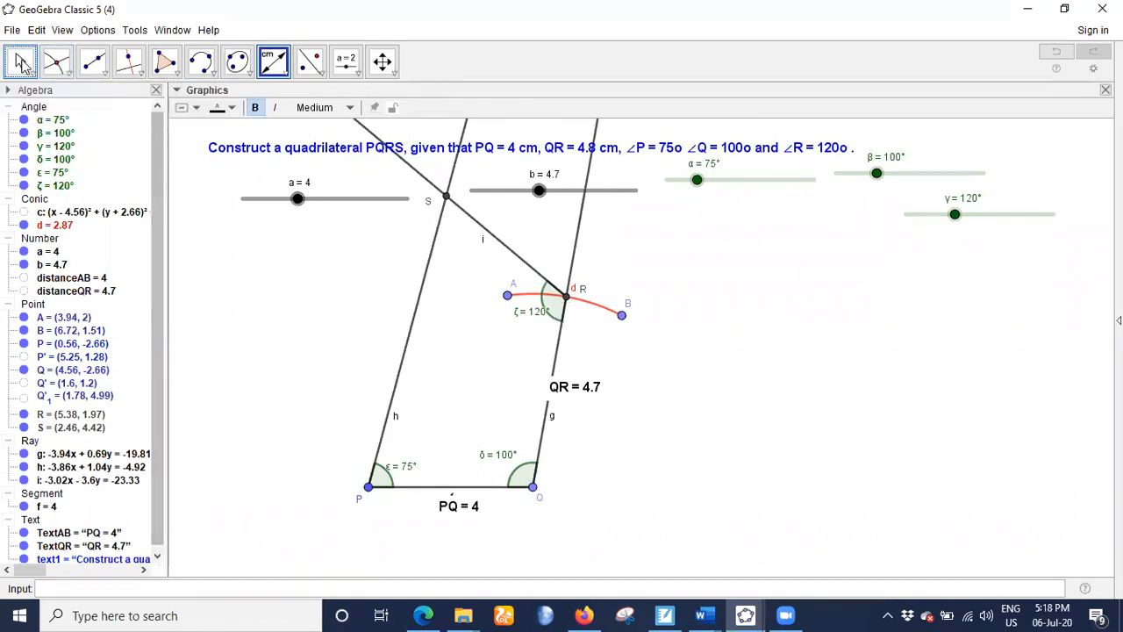
{"action": "left_click", "coordinate": [20, 62]}
{"action": "left_click_drag", "start_coordinate": [571, 389], "coordinate": [585, 388]}
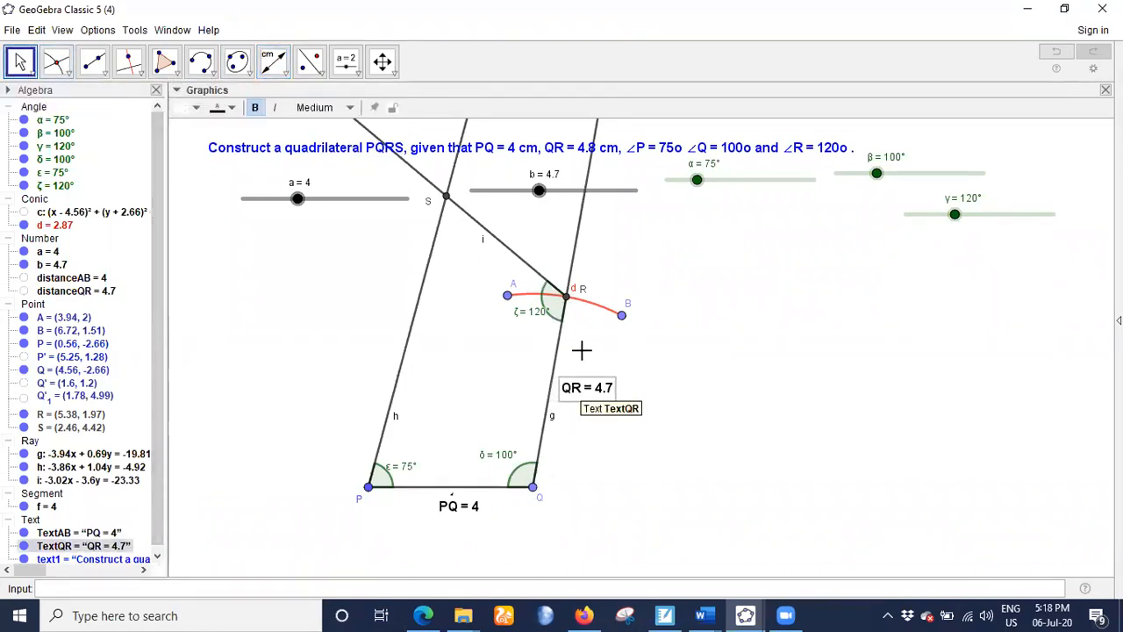
Show the construction navigation bar for the graphics view and play the construction back
{"action": "left_click", "coordinate": [567, 299]}
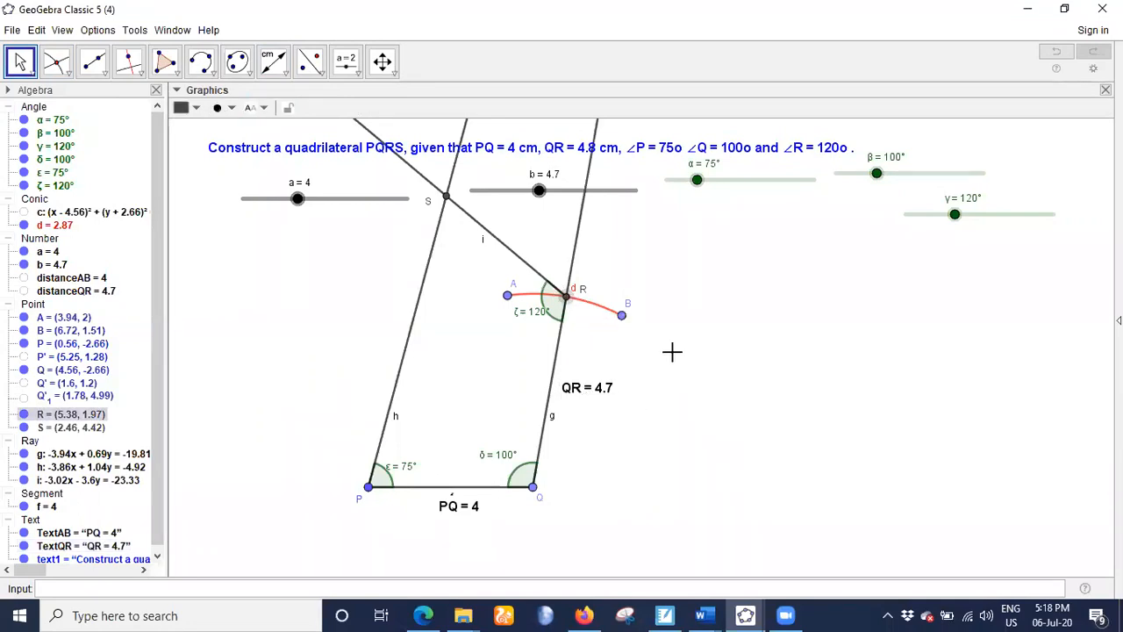
{"action": "right_click", "coordinate": [676, 301]}
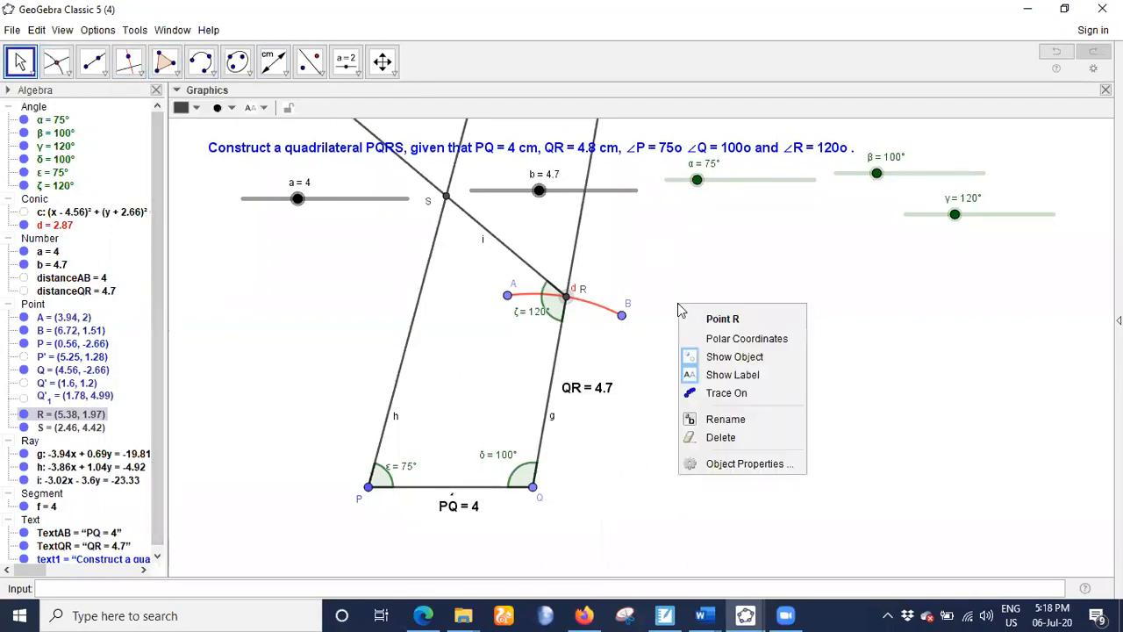
{"action": "left_click", "coordinate": [811, 252]}
{"action": "right_click", "coordinate": [790, 292]}
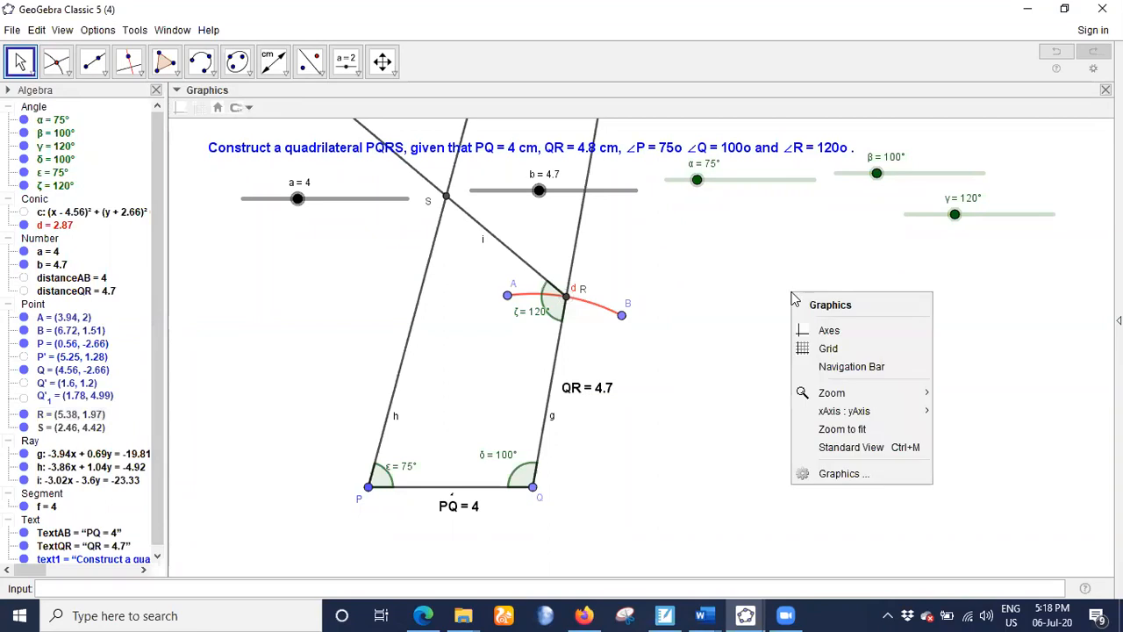
{"action": "left_click", "coordinate": [834, 366]}
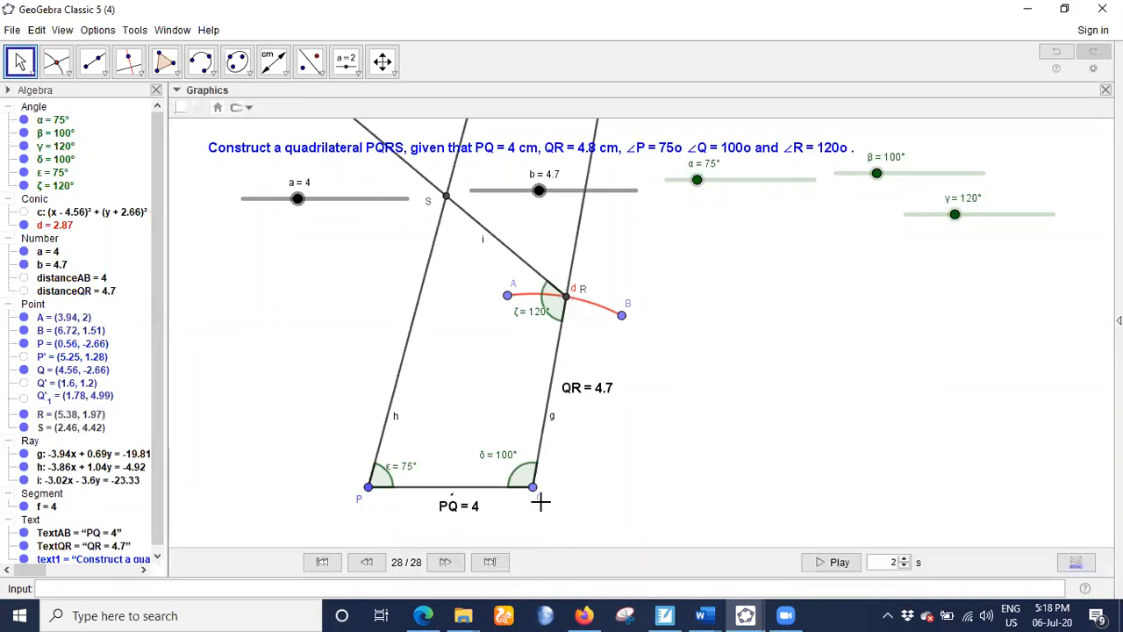
{"action": "left_click", "coordinate": [825, 561]}
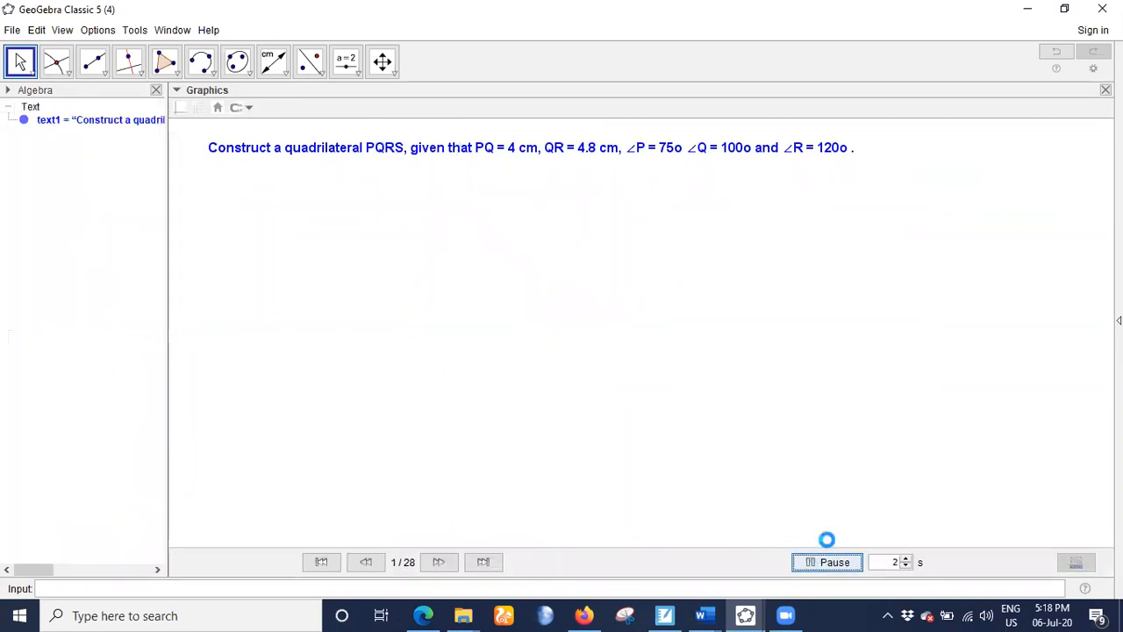
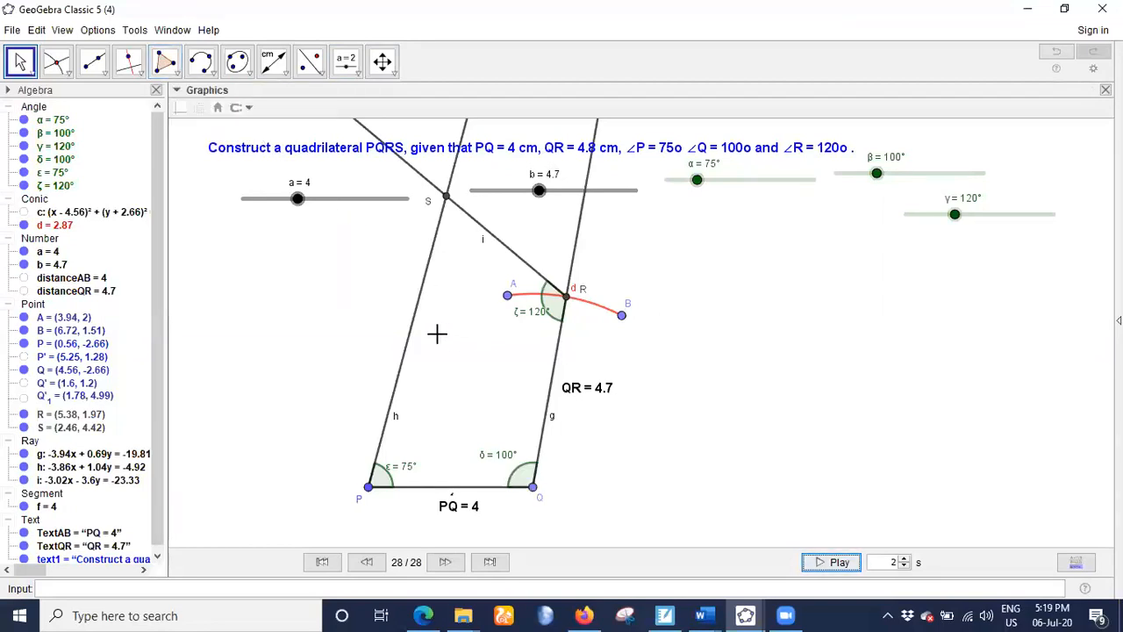
Draw a closed polygon through points P, Q, R and S
{"action": "left_click", "coordinate": [176, 72]}
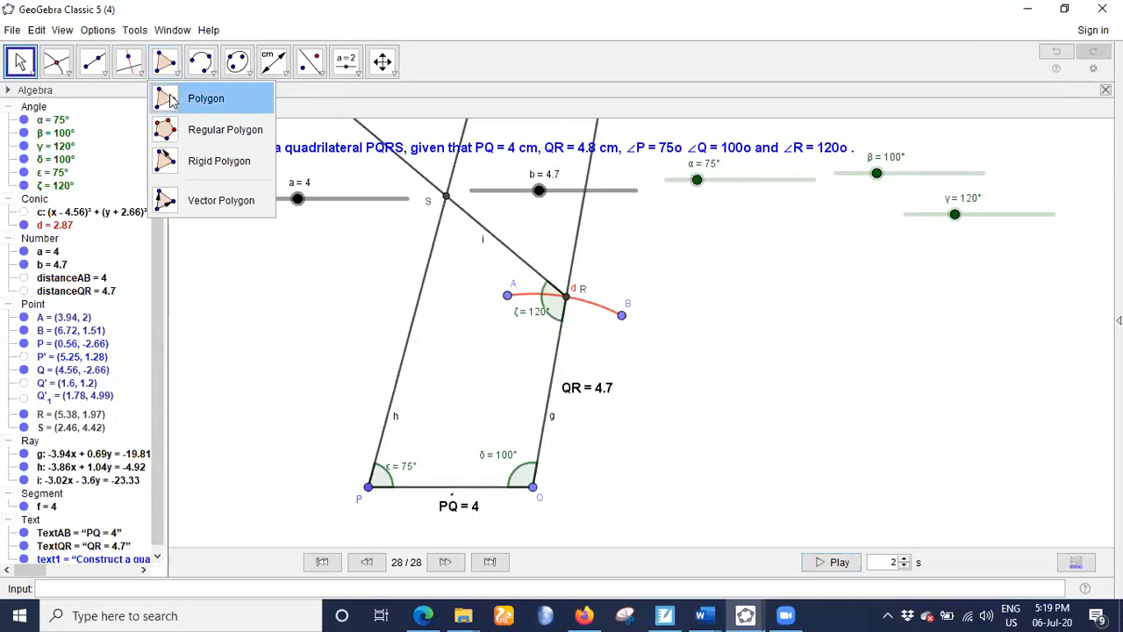
{"action": "left_click", "coordinate": [174, 100]}
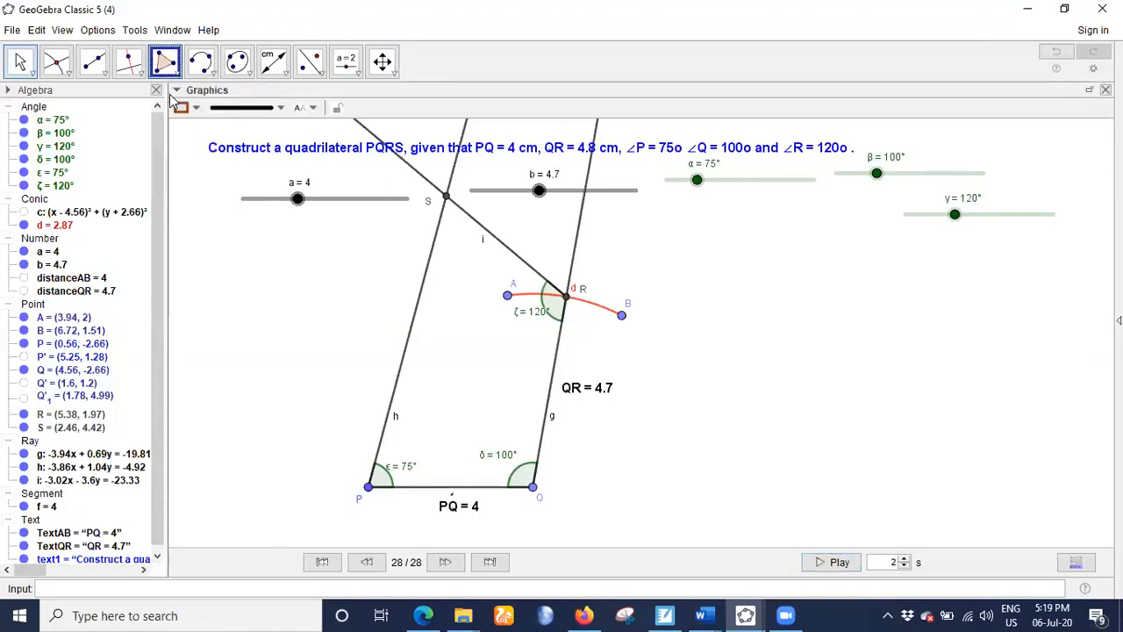
{"action": "left_click", "coordinate": [369, 491]}
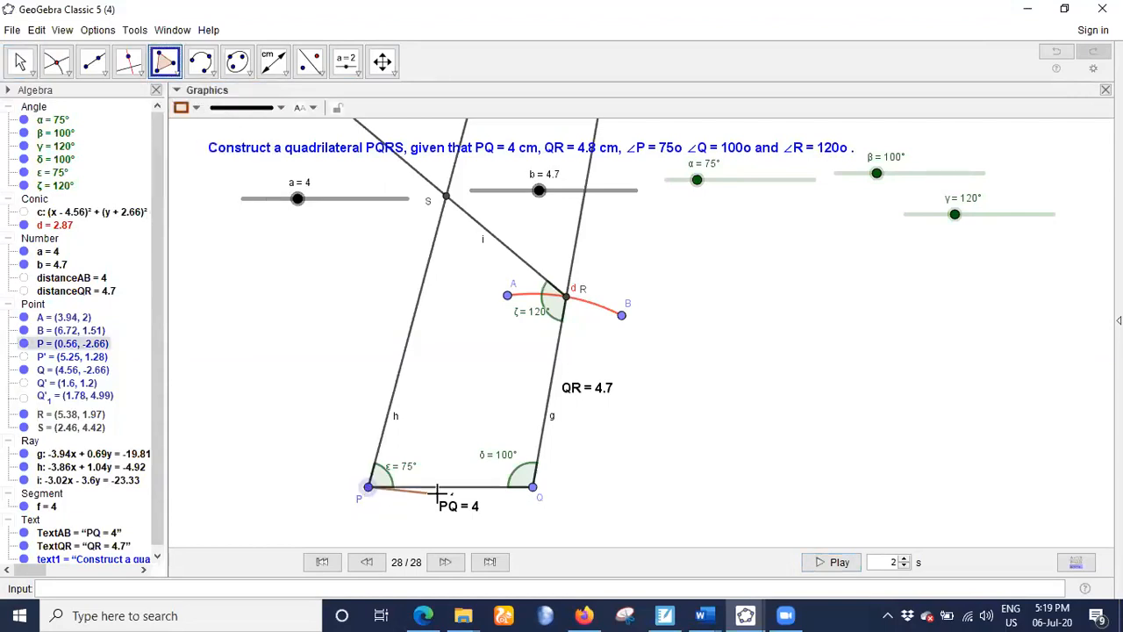
{"action": "left_click", "coordinate": [533, 487]}
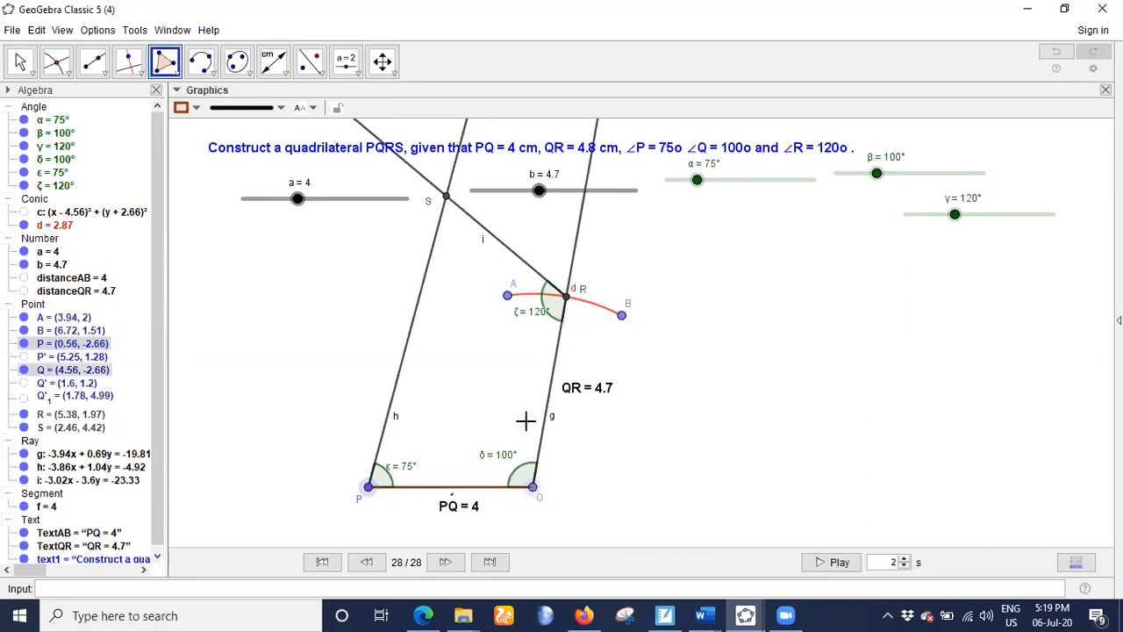
{"action": "left_click", "coordinate": [567, 299]}
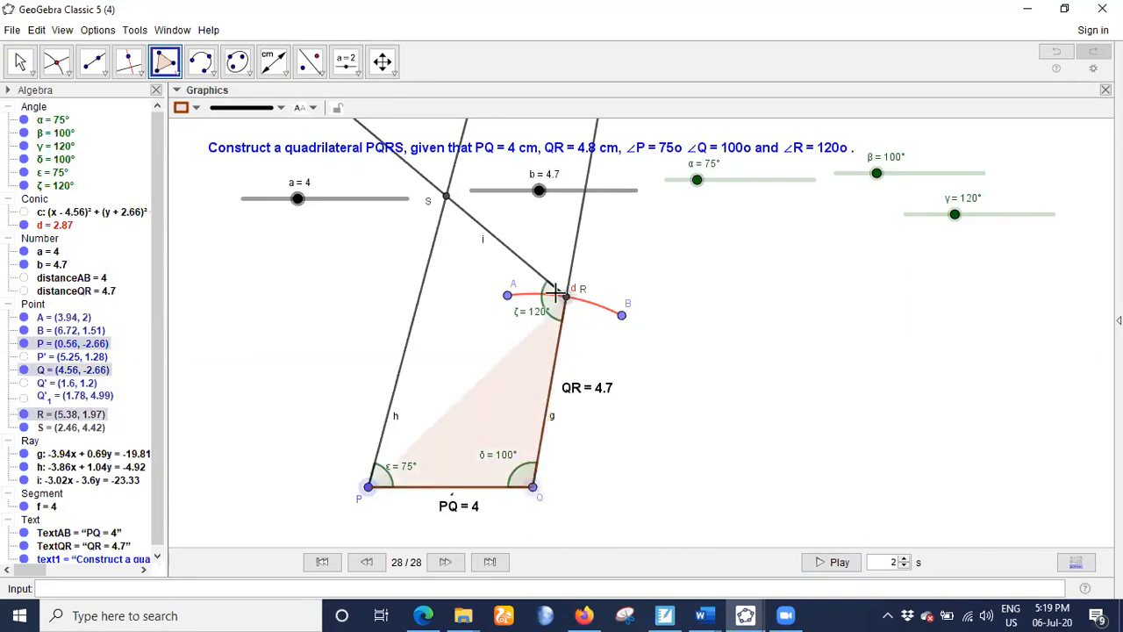
{"action": "left_click", "coordinate": [447, 198]}
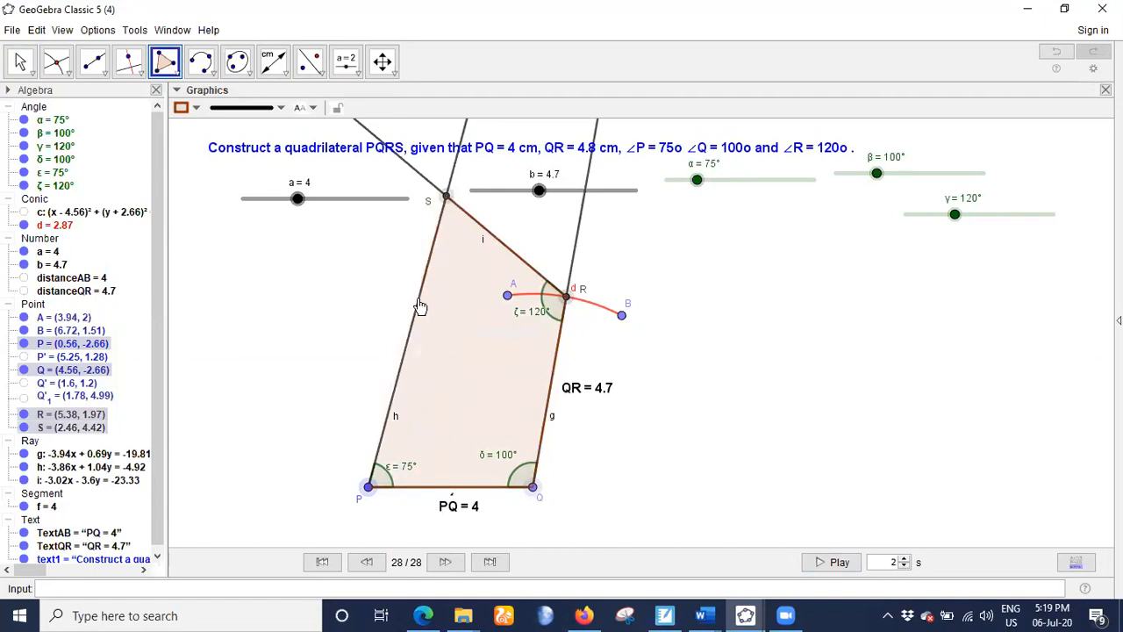
{"action": "left_click", "coordinate": [366, 486]}
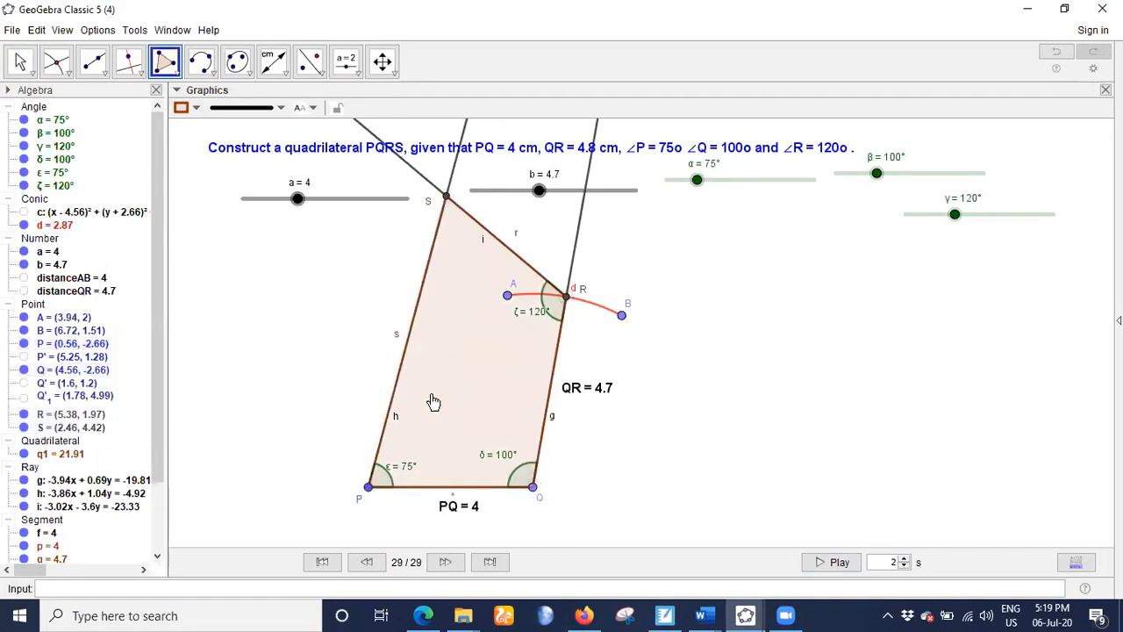
Color polygon PQRS light green (#99FF00) and set its opacity to about 45
{"action": "left_click", "coordinate": [19, 61]}
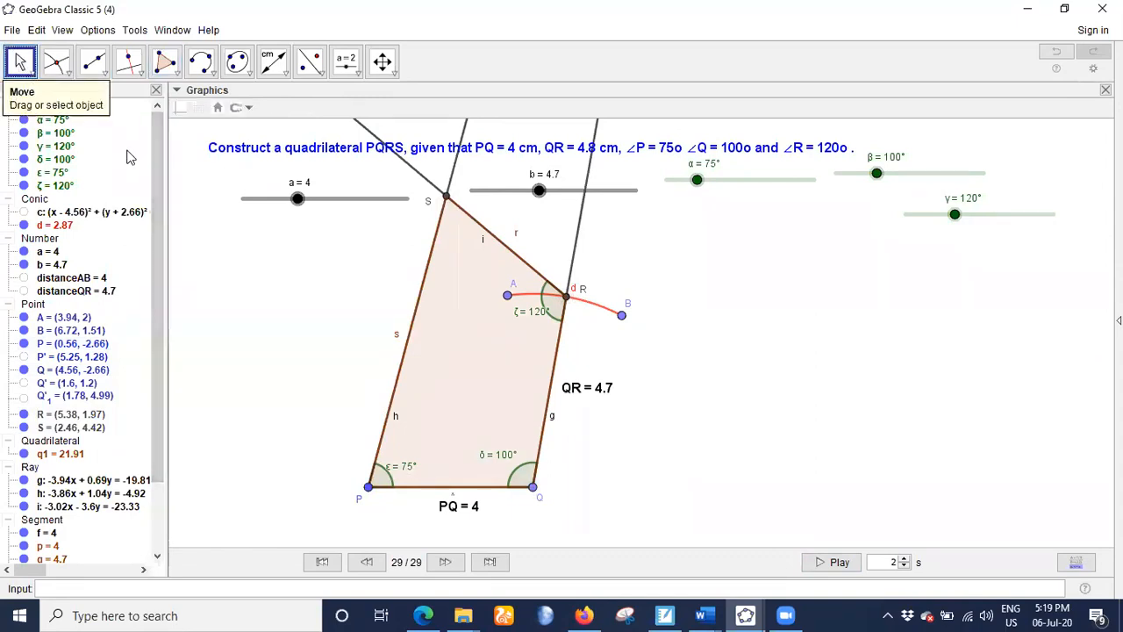
{"action": "right_click", "coordinate": [465, 312]}
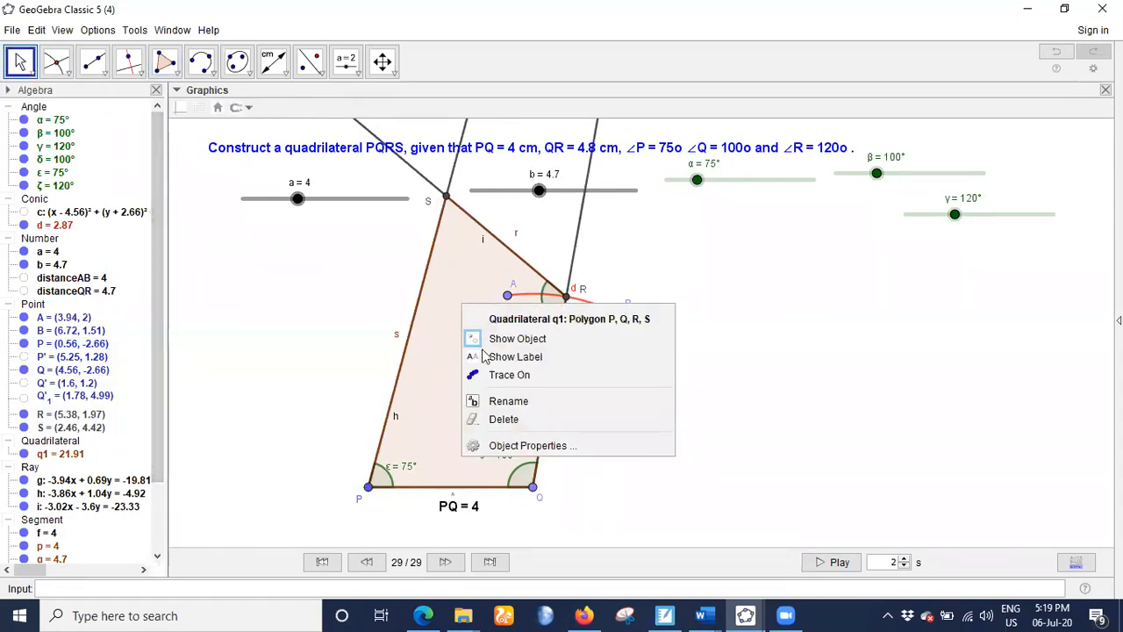
{"action": "left_click", "coordinate": [529, 447]}
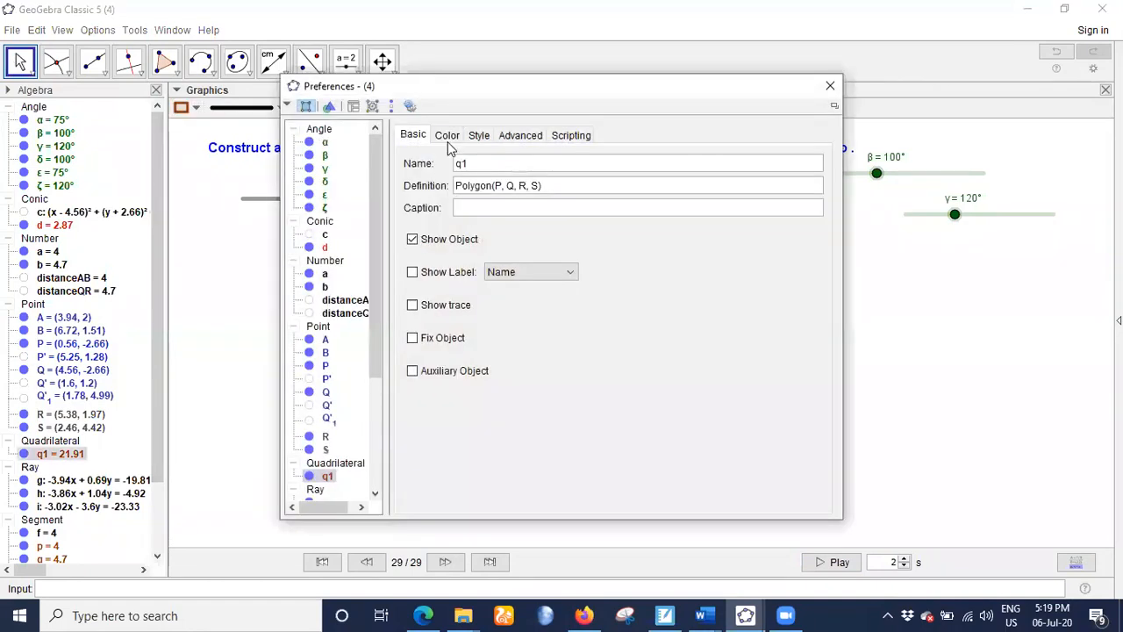
{"action": "left_click", "coordinate": [446, 140]}
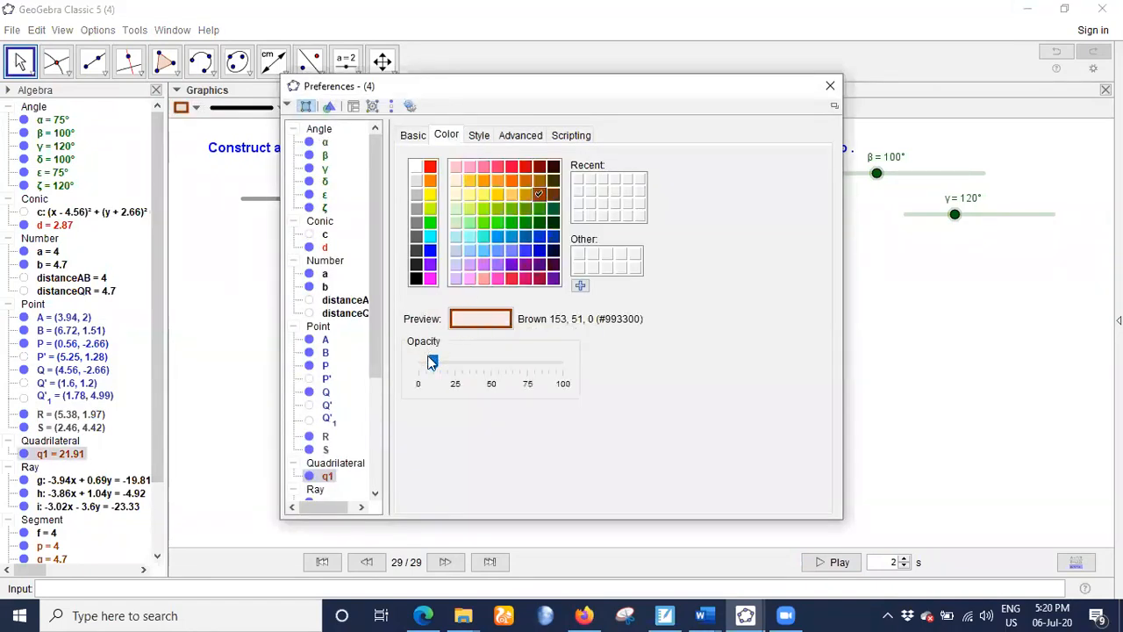
{"action": "left_click", "coordinate": [465, 360]}
{"action": "left_click", "coordinate": [465, 360]}
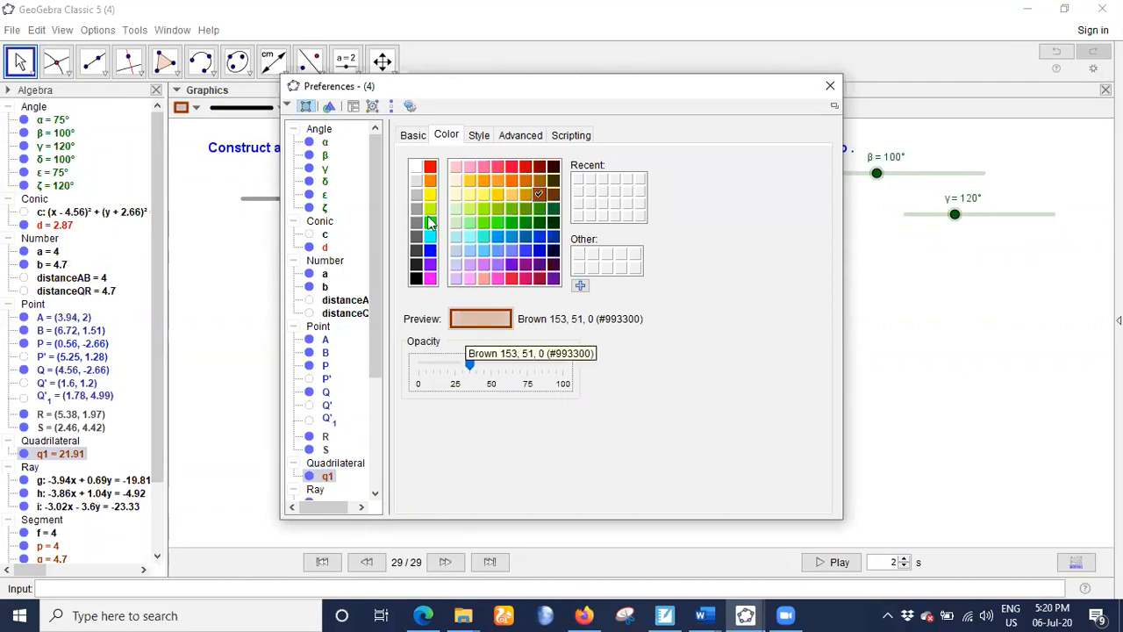
{"action": "left_click", "coordinate": [482, 209]}
{"action": "left_click_drag", "start_coordinate": [468, 360], "coordinate": [504, 363]}
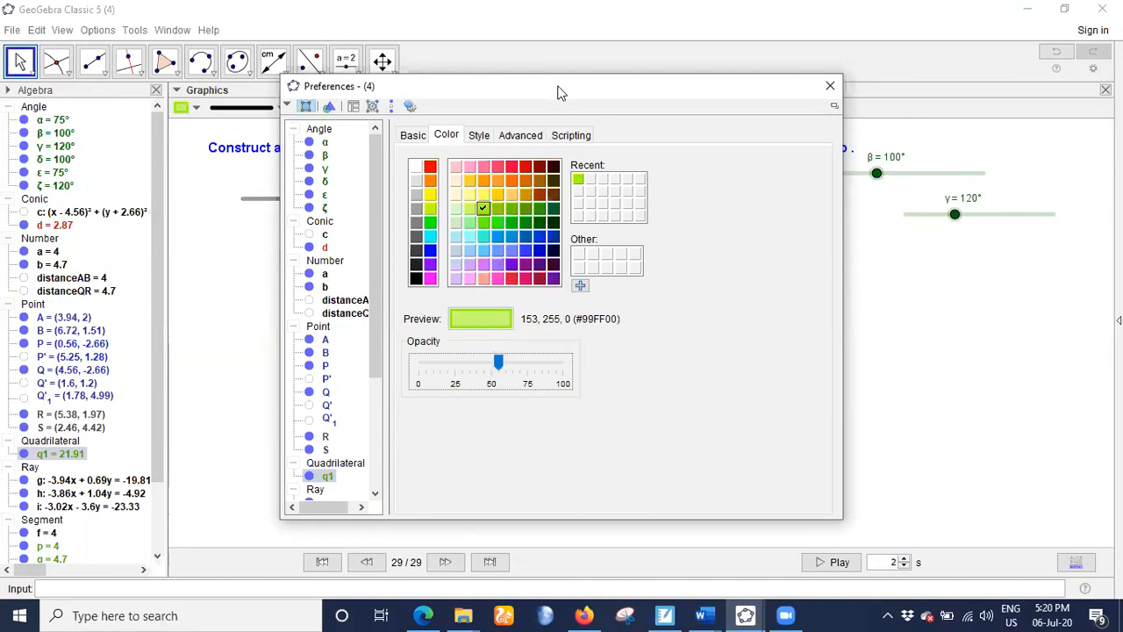
{"action": "left_click_drag", "start_coordinate": [838, 386], "coordinate": [797, 379]}
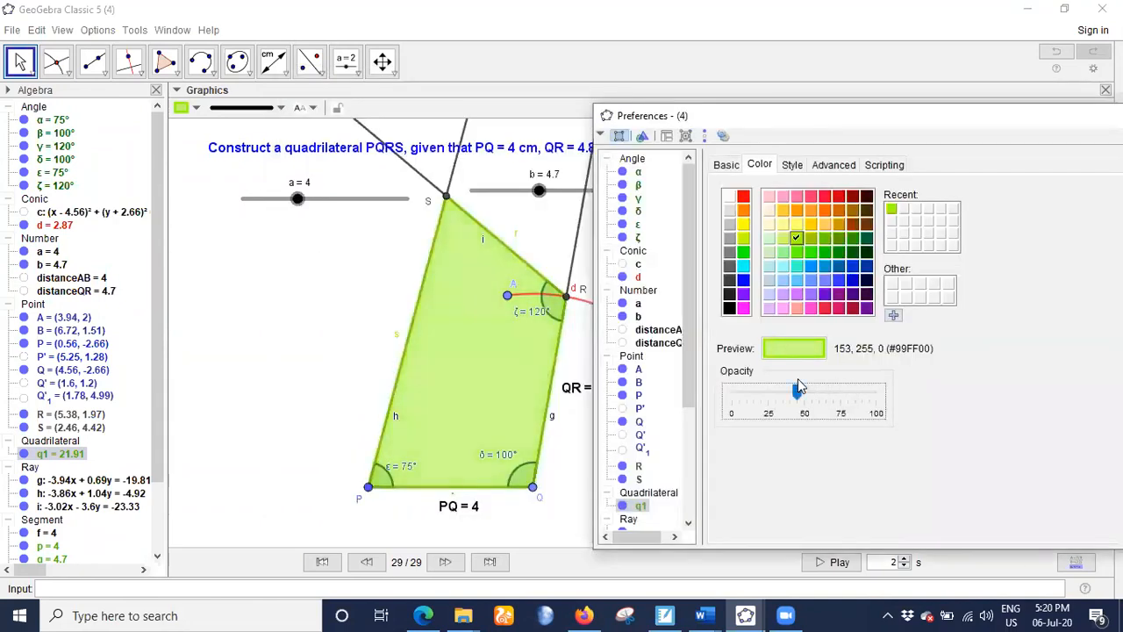
Try pink, red, black, violet, blue and darker greens on polygon PQRS, and settle on green 102, 204, 0 (#66CC00)
{"action": "left_click", "coordinate": [810, 197]}
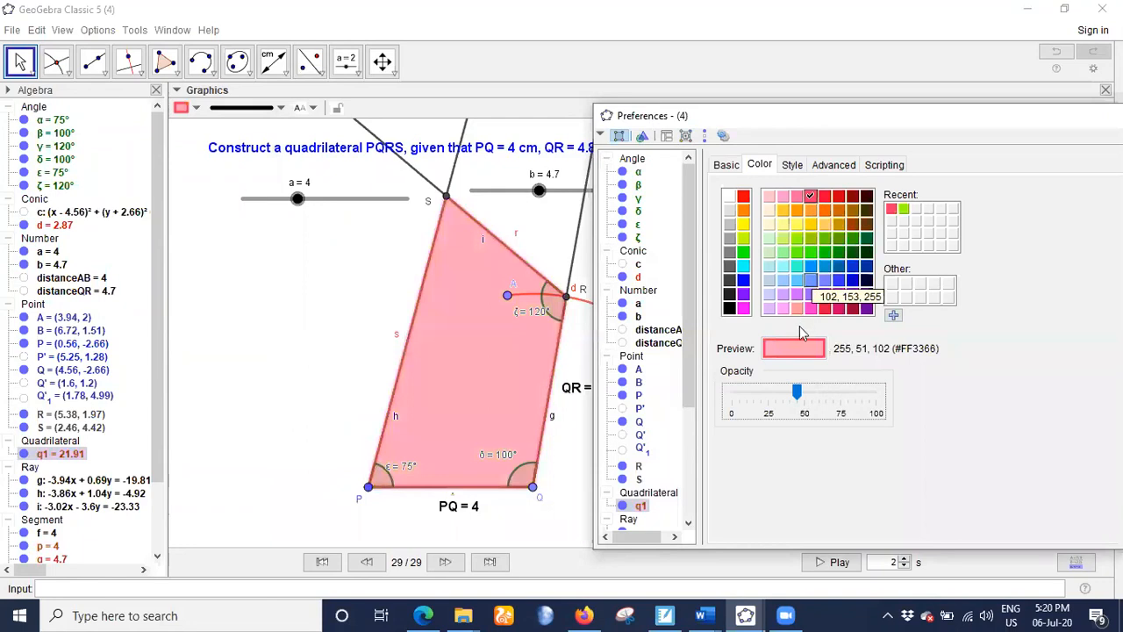
{"action": "left_click", "coordinate": [743, 196]}
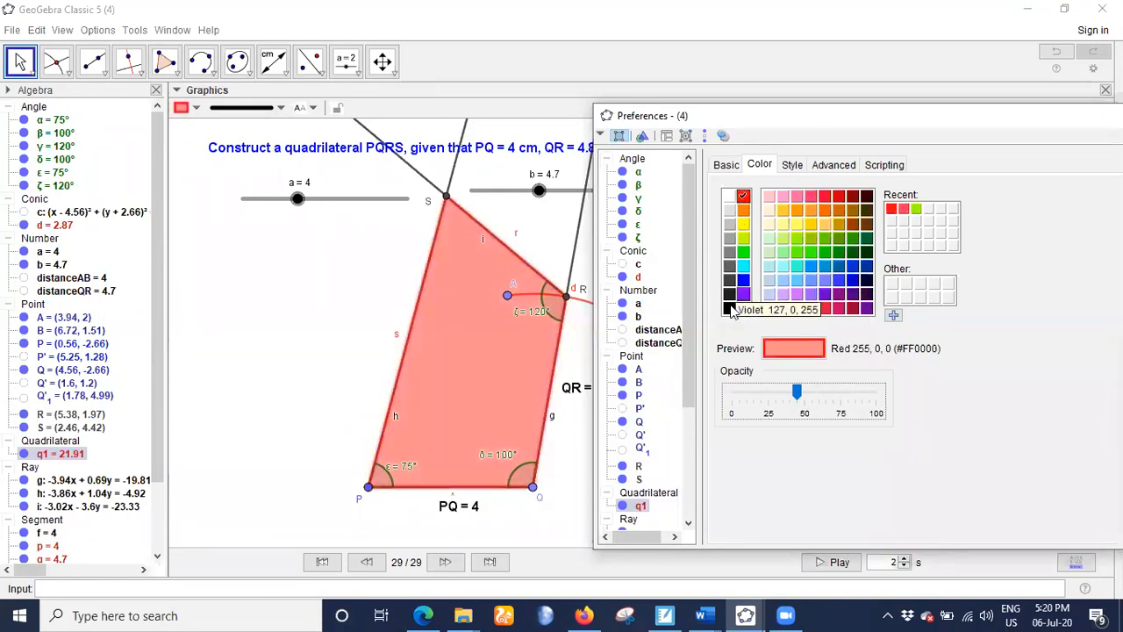
{"action": "left_click", "coordinate": [729, 307]}
{"action": "left_click", "coordinate": [824, 307]}
{"action": "left_click", "coordinate": [825, 293]}
{"action": "left_click", "coordinate": [842, 285]}
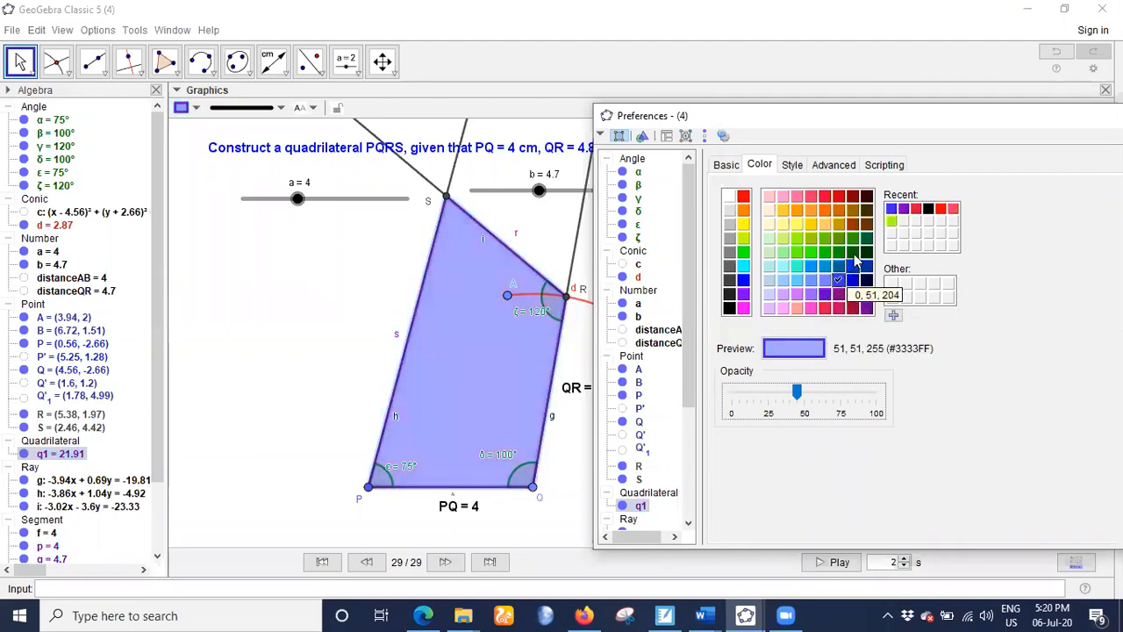
{"action": "left_click", "coordinate": [851, 252]}
{"action": "left_click", "coordinate": [839, 253]}
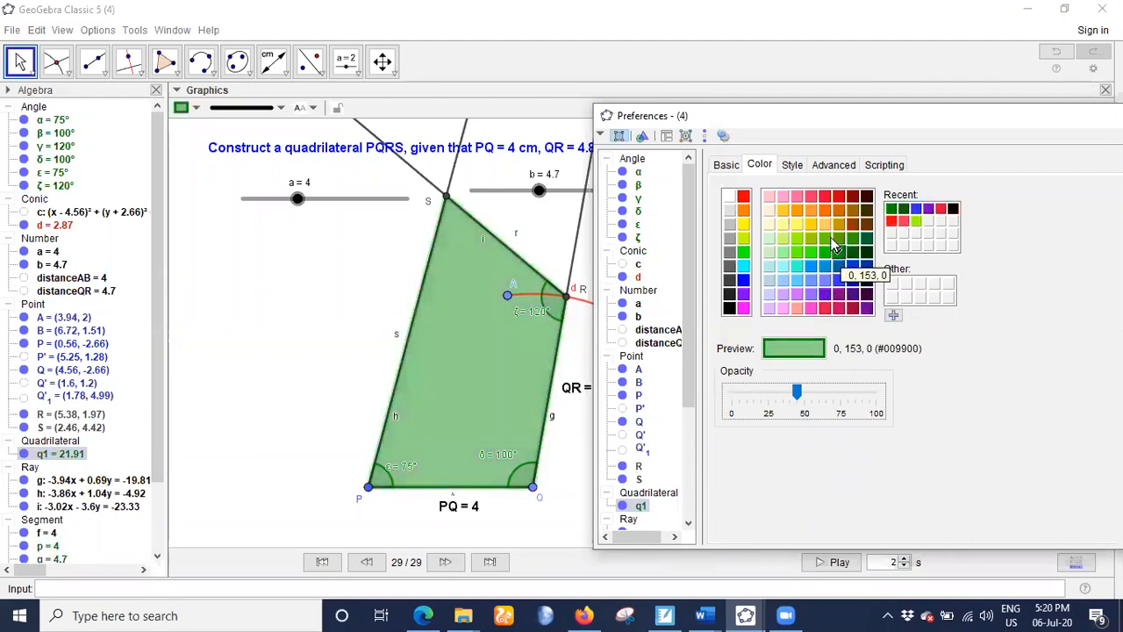
{"action": "left_click", "coordinate": [826, 239]}
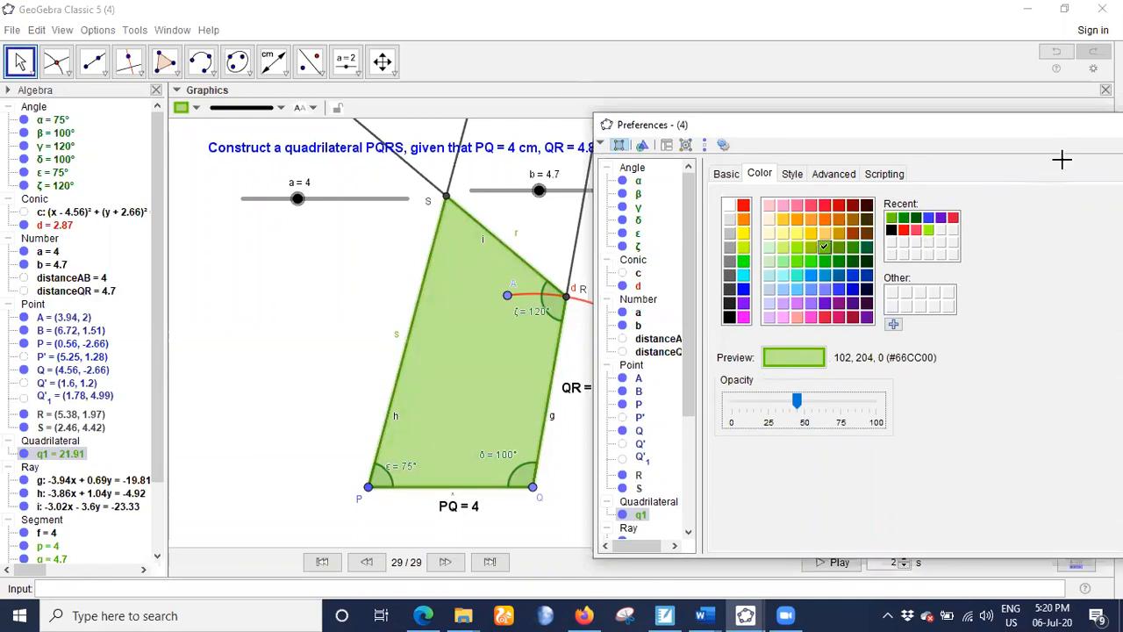
{"action": "left_click", "coordinate": [1069, 165]}
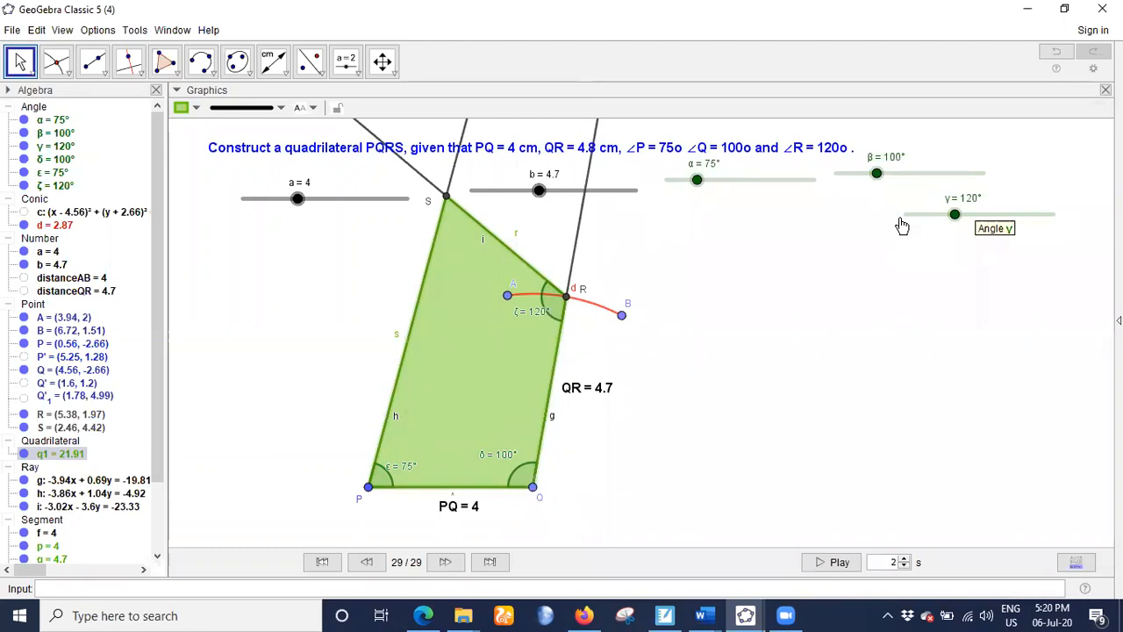
{"action": "left_click", "coordinate": [793, 343]}
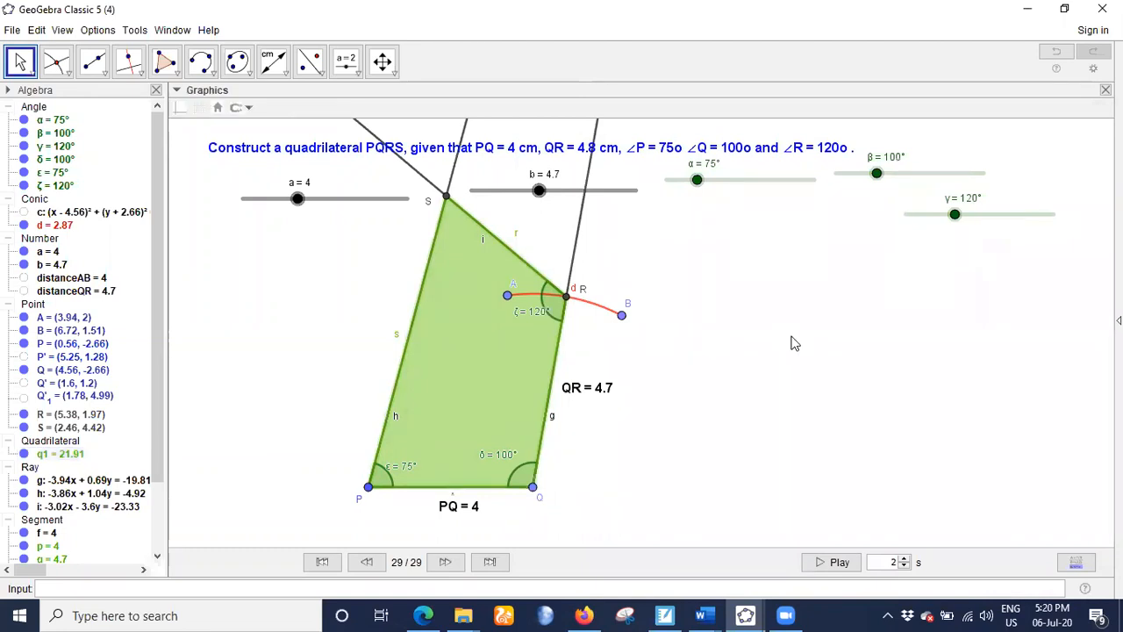
{"action": "right_click", "coordinate": [792, 343]}
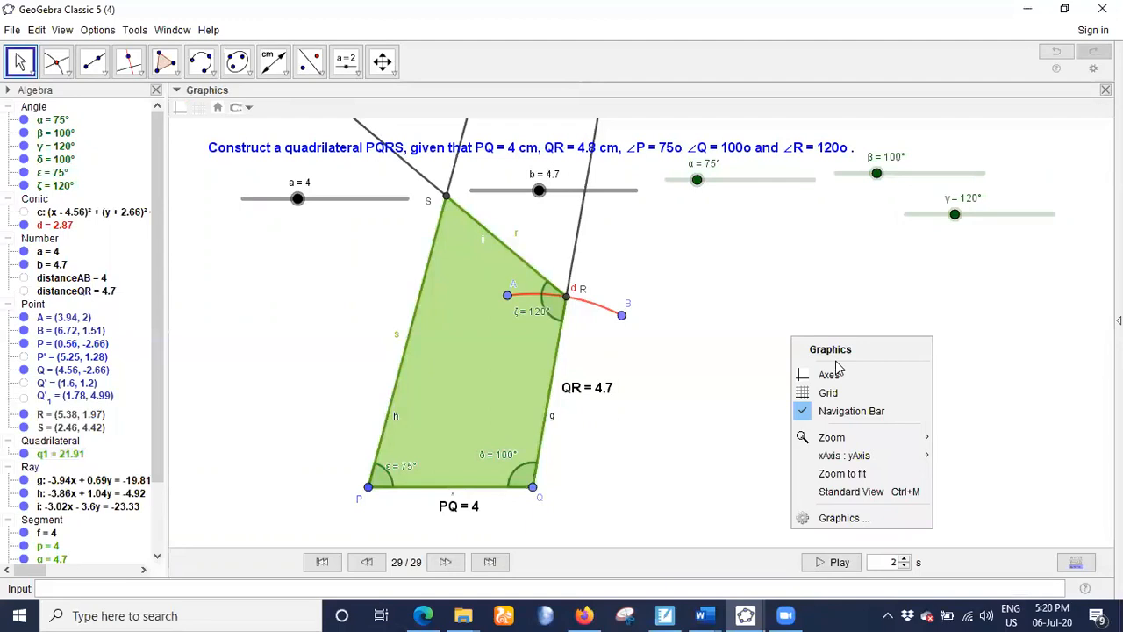
{"action": "left_click", "coordinate": [851, 517]}
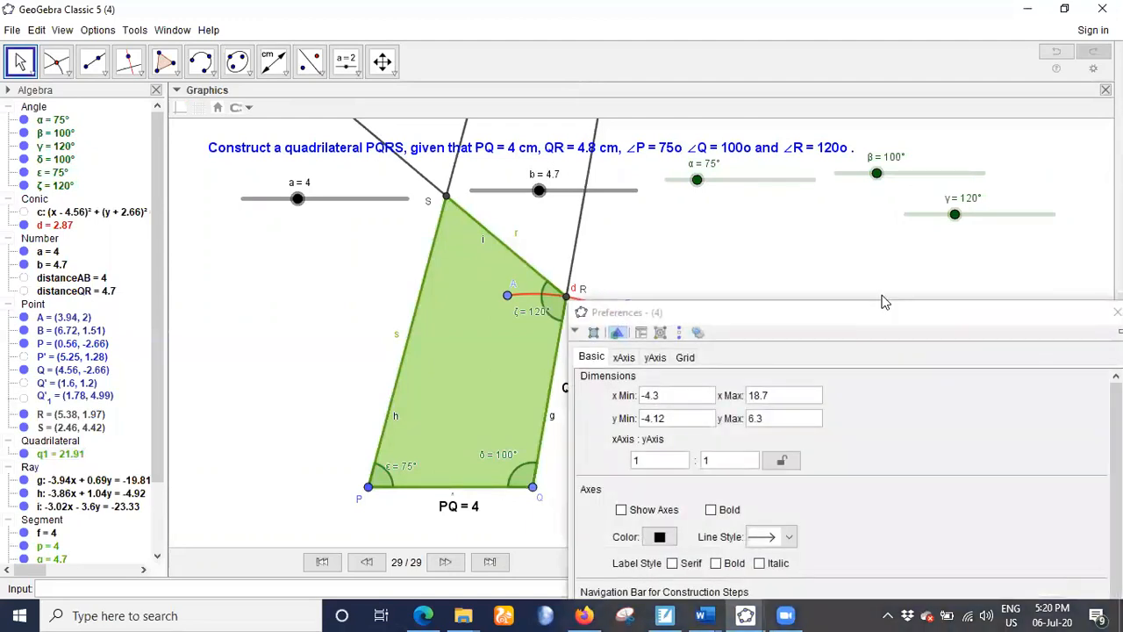
{"action": "left_click_drag", "start_coordinate": [1057, 317], "coordinate": [1080, 176]}
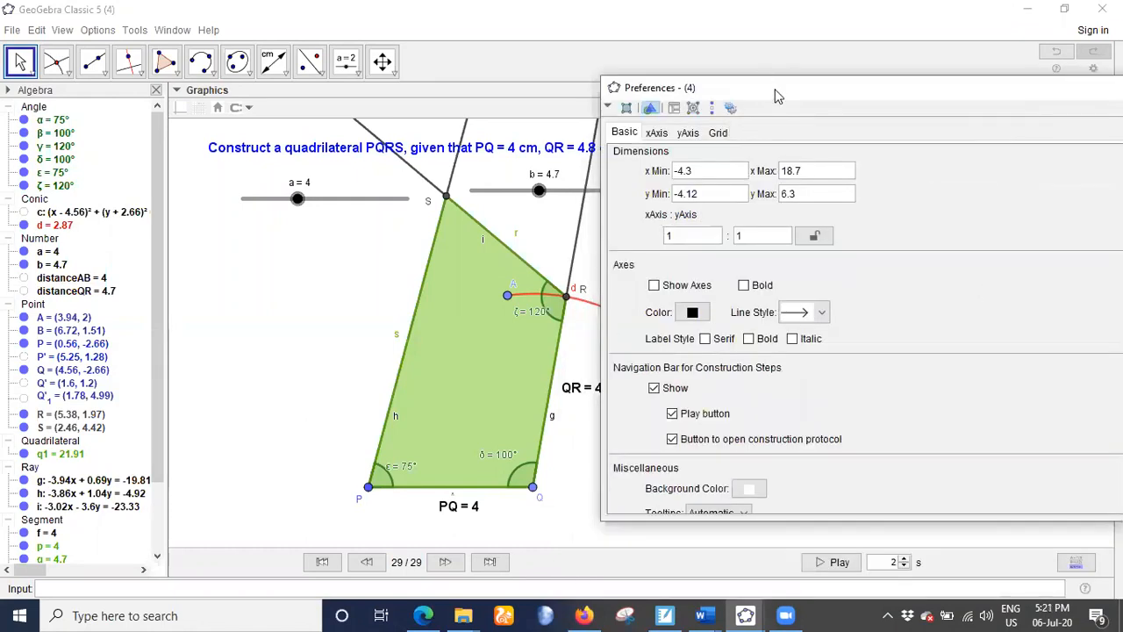
{"action": "left_click_drag", "start_coordinate": [766, 88], "coordinate": [490, 14]}
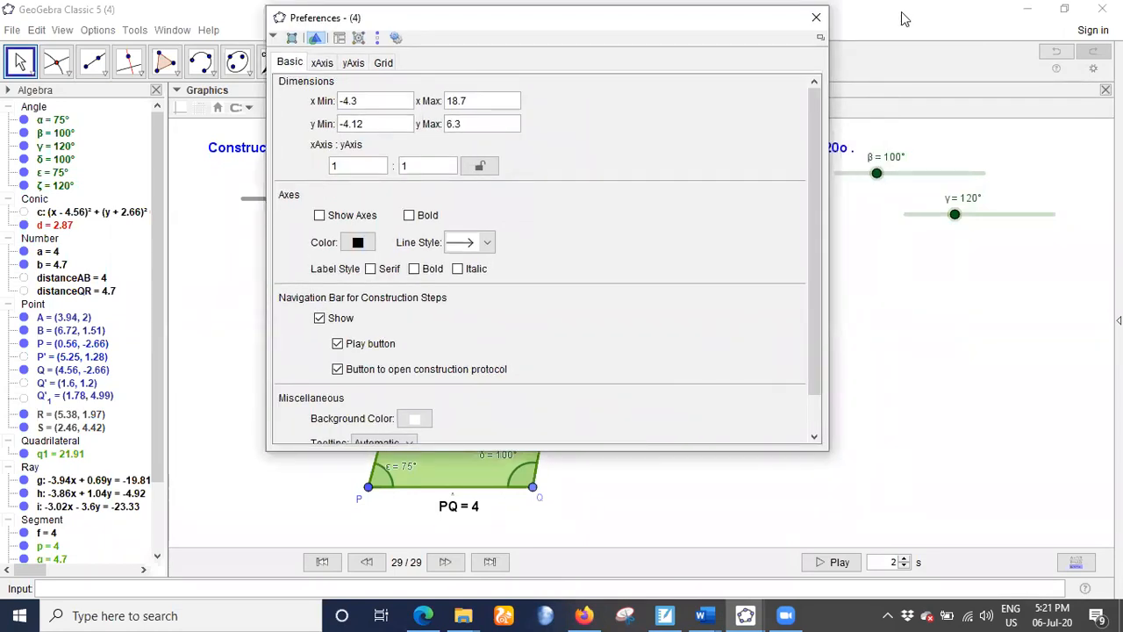
{"action": "left_click", "coordinate": [816, 18]}
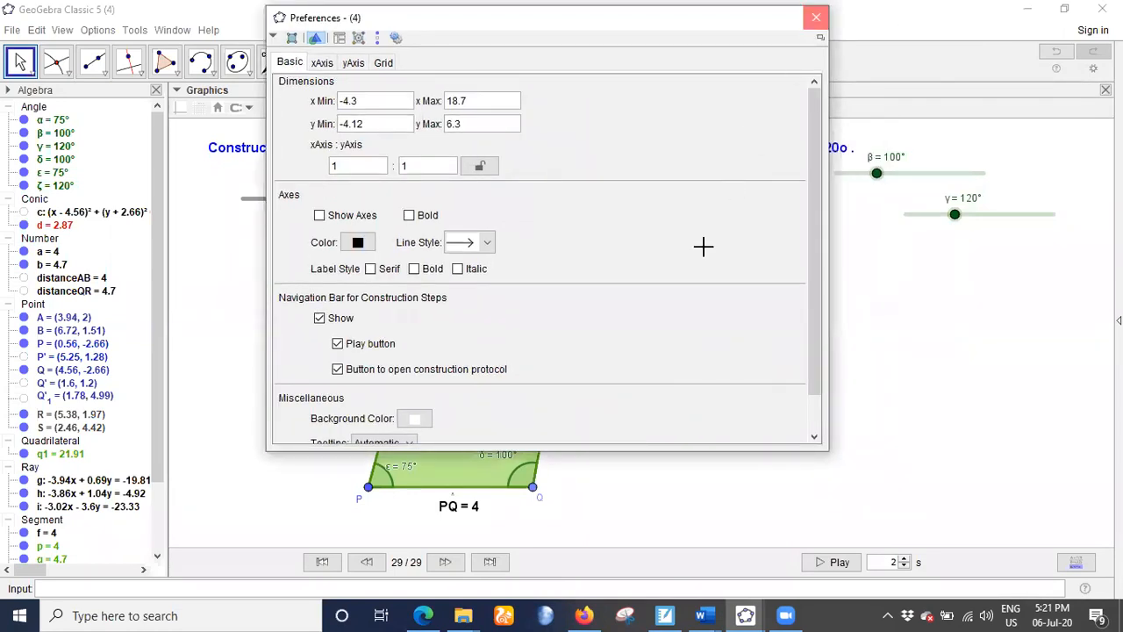
Set the background color of the graphics view to light pink
{"action": "right_click", "coordinate": [709, 253]}
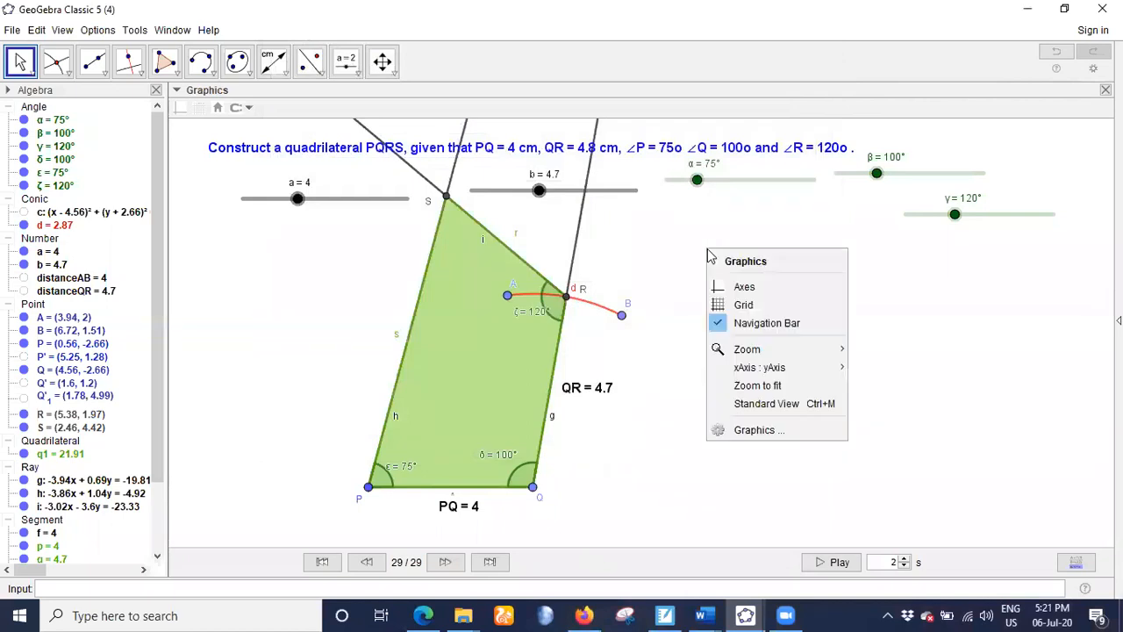
{"action": "left_click", "coordinate": [756, 430]}
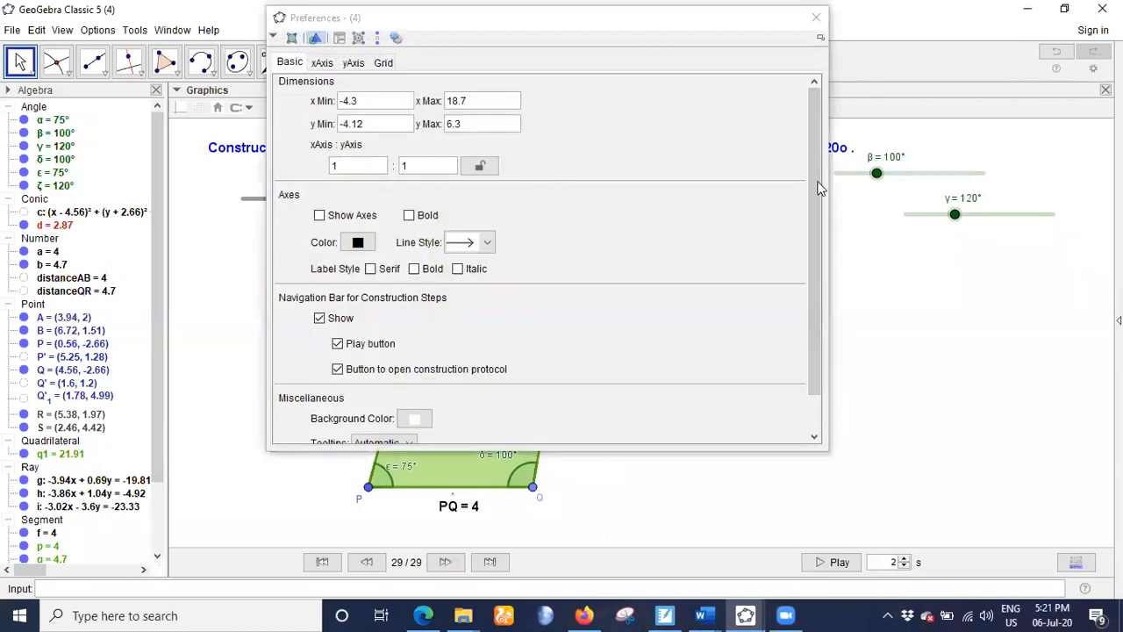
{"action": "left_click_drag", "start_coordinate": [817, 187], "coordinate": [823, 233]}
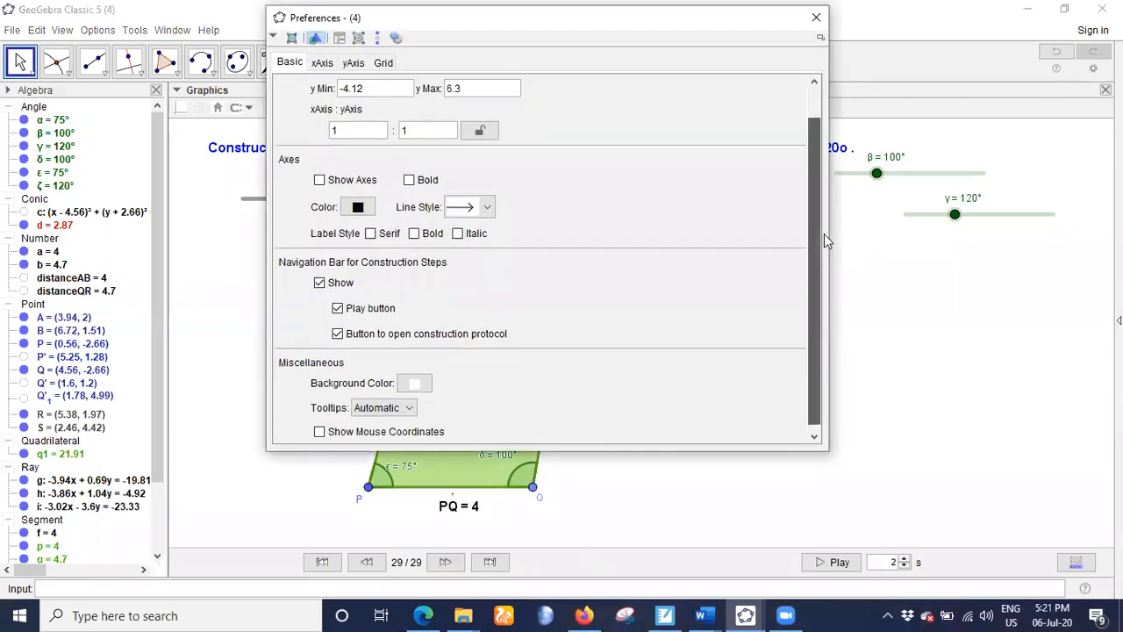
{"action": "left_click", "coordinate": [418, 377]}
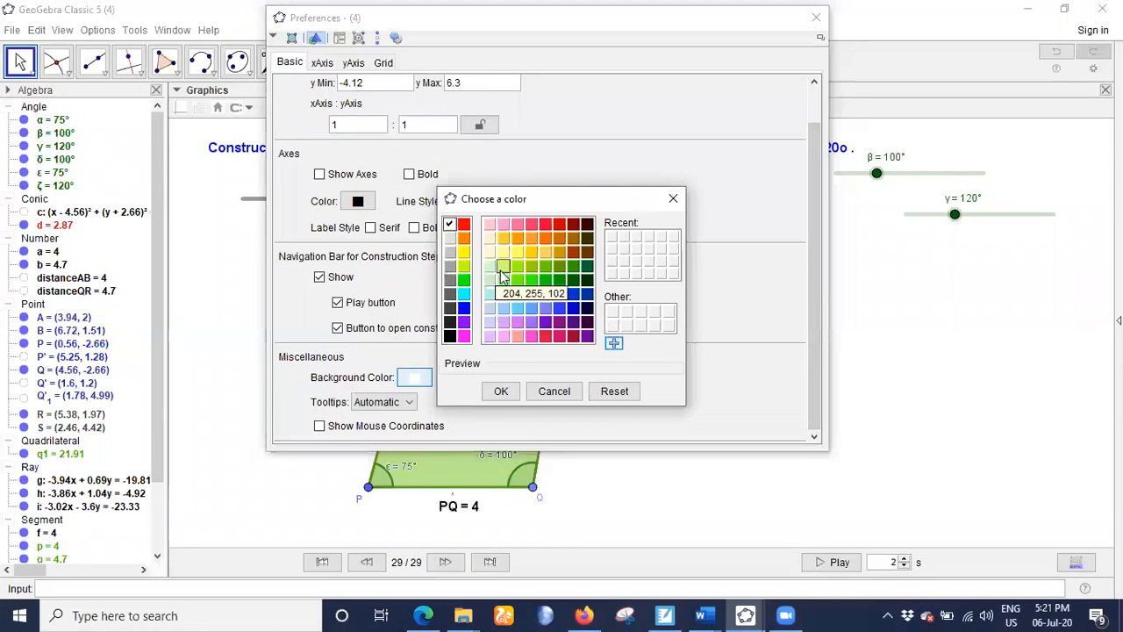
{"action": "left_click", "coordinate": [503, 226]}
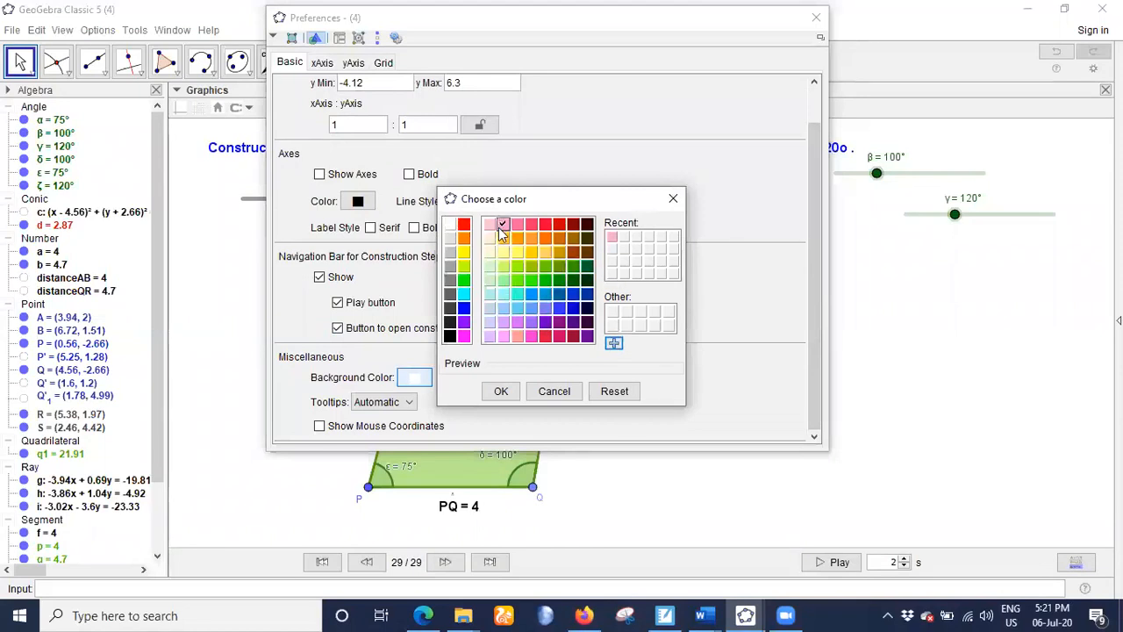
{"action": "left_click", "coordinate": [501, 392]}
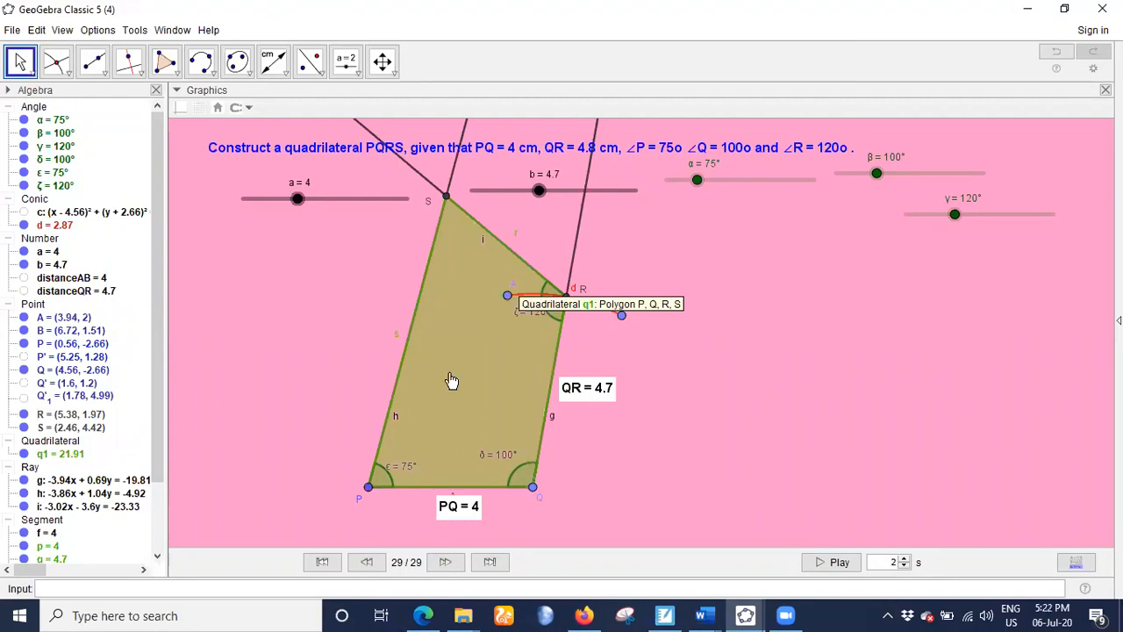
Recolor polygon PQRS cyan (#00FFFF), compare it with violet 153, 102, 255 (#9966FF), and settle on cyan
{"action": "left_click", "coordinate": [164, 60]}
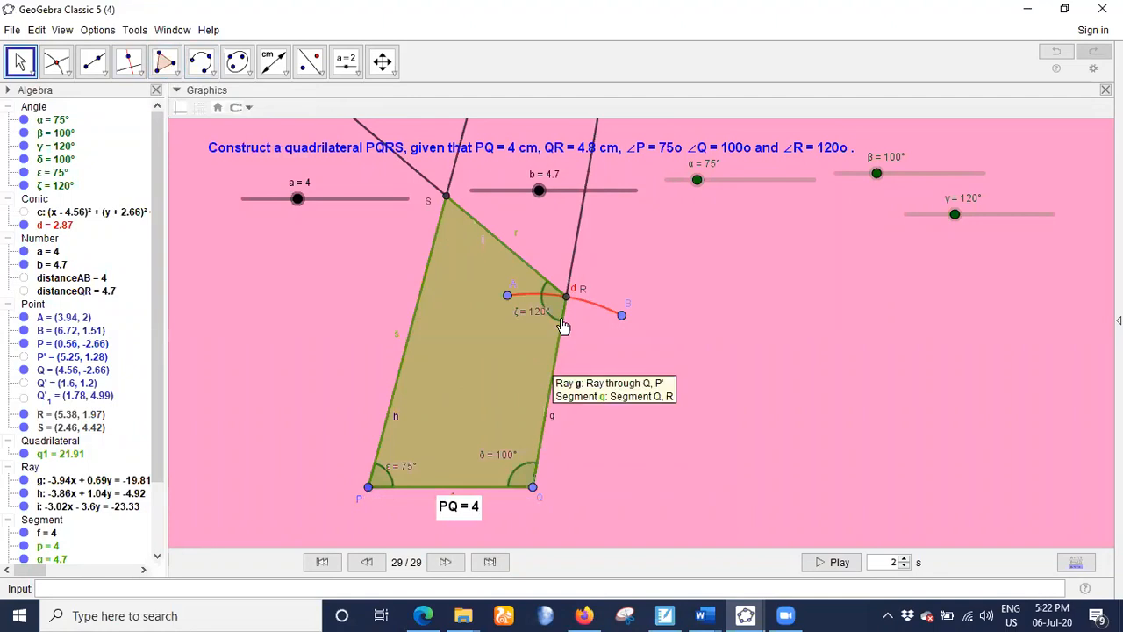
{"action": "right_click", "coordinate": [459, 350]}
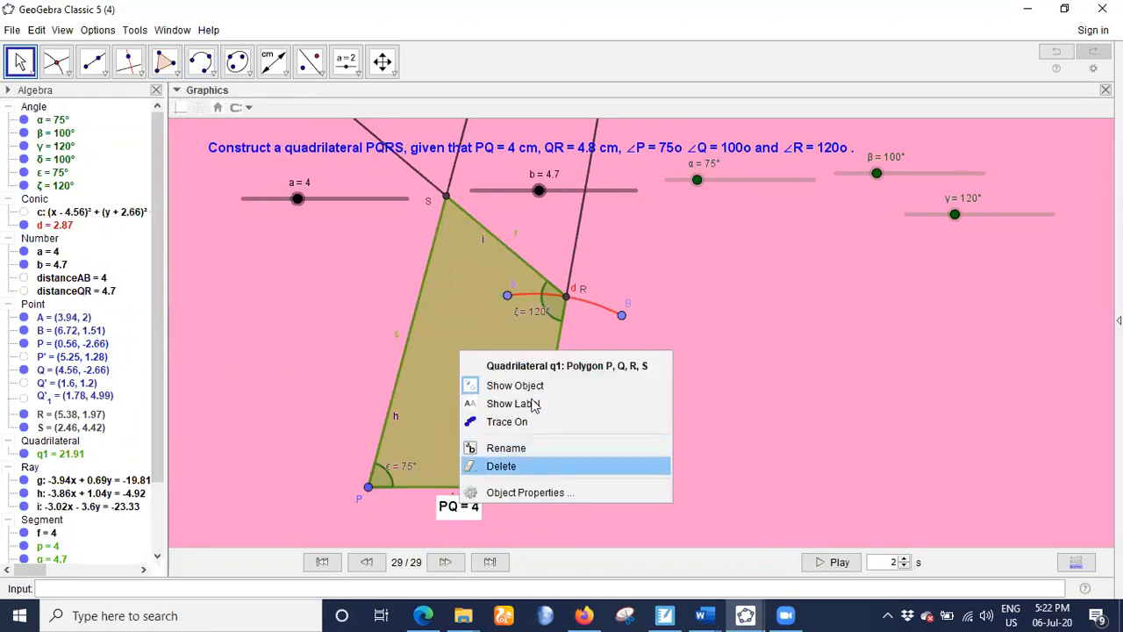
{"action": "left_click", "coordinate": [527, 493]}
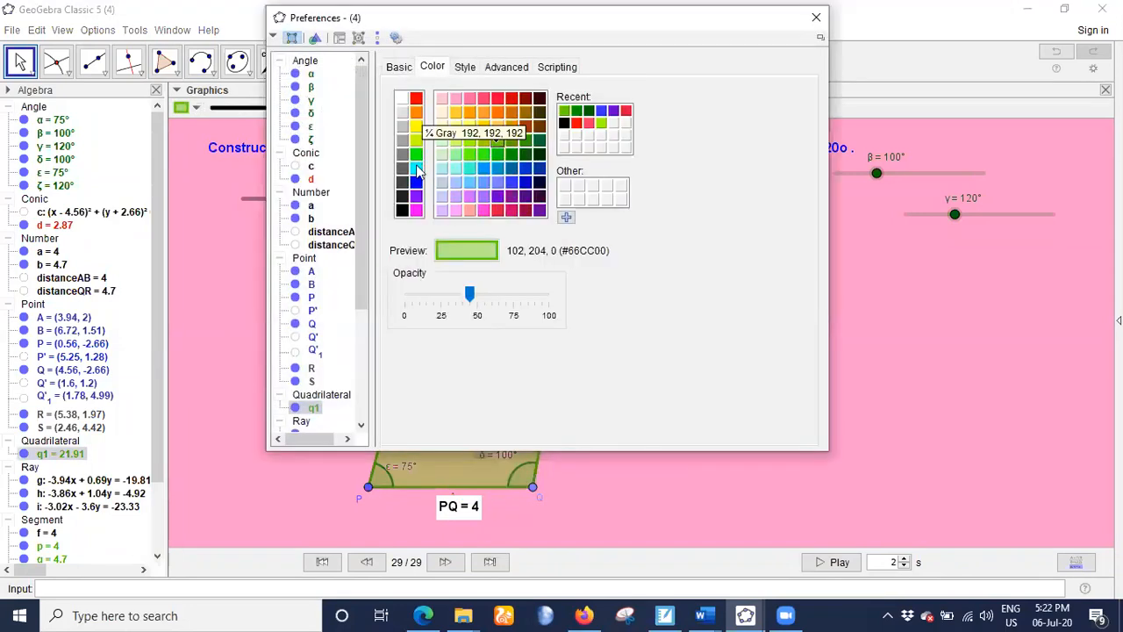
{"action": "left_click", "coordinate": [416, 168]}
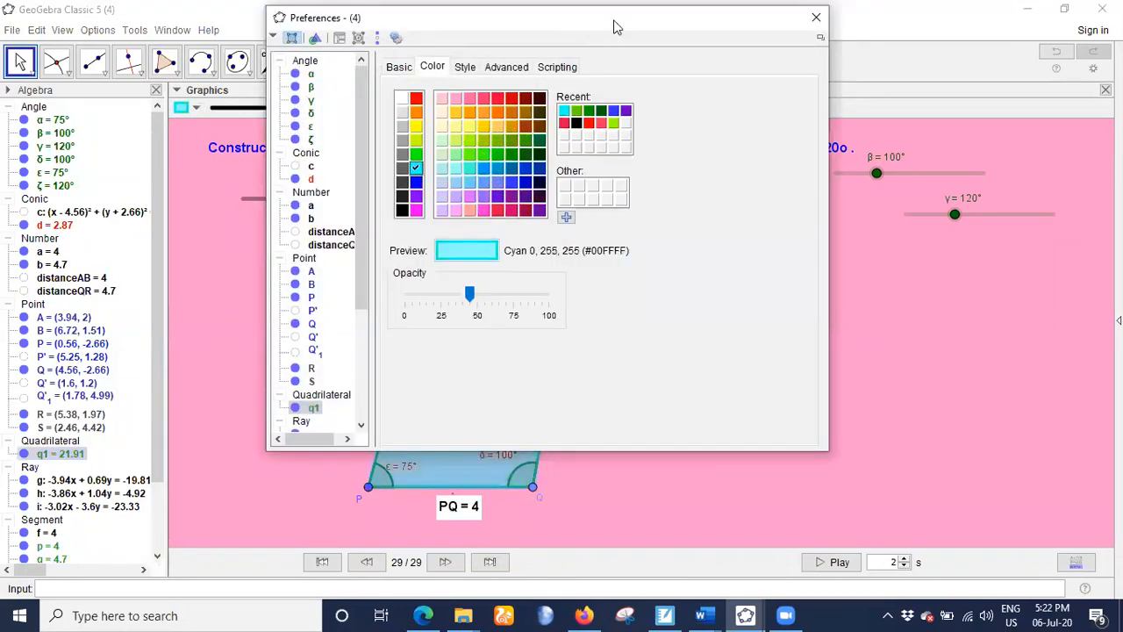
{"action": "left_click_drag", "start_coordinate": [618, 28], "coordinate": [651, 35]}
{"action": "left_click_drag", "start_coordinate": [859, 27], "coordinate": [900, 40]}
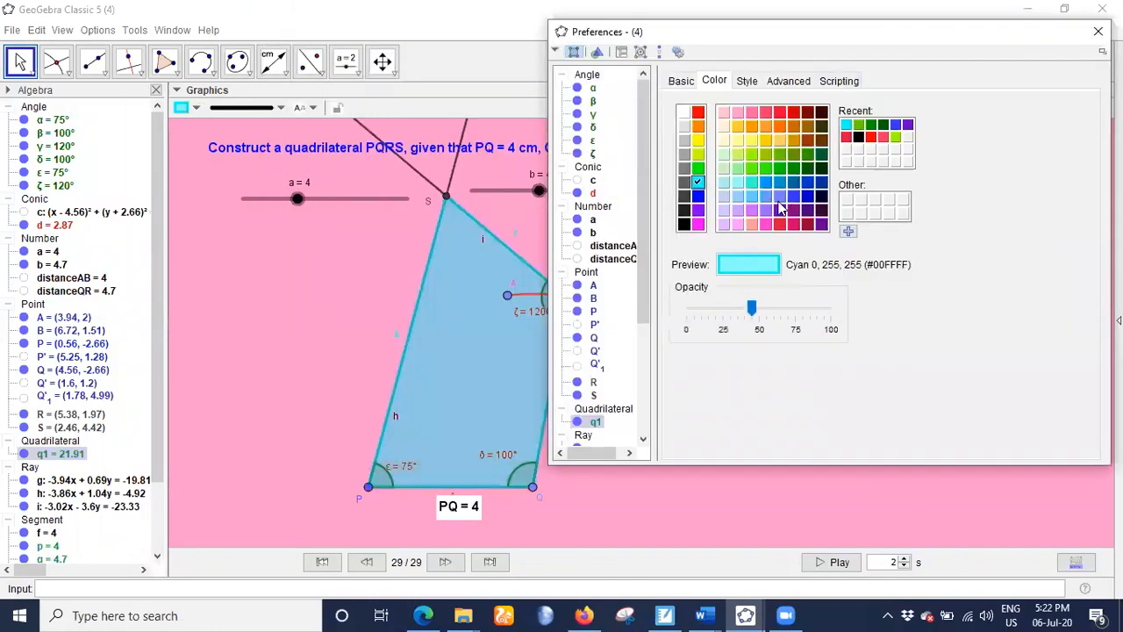
{"action": "left_click", "coordinate": [766, 214]}
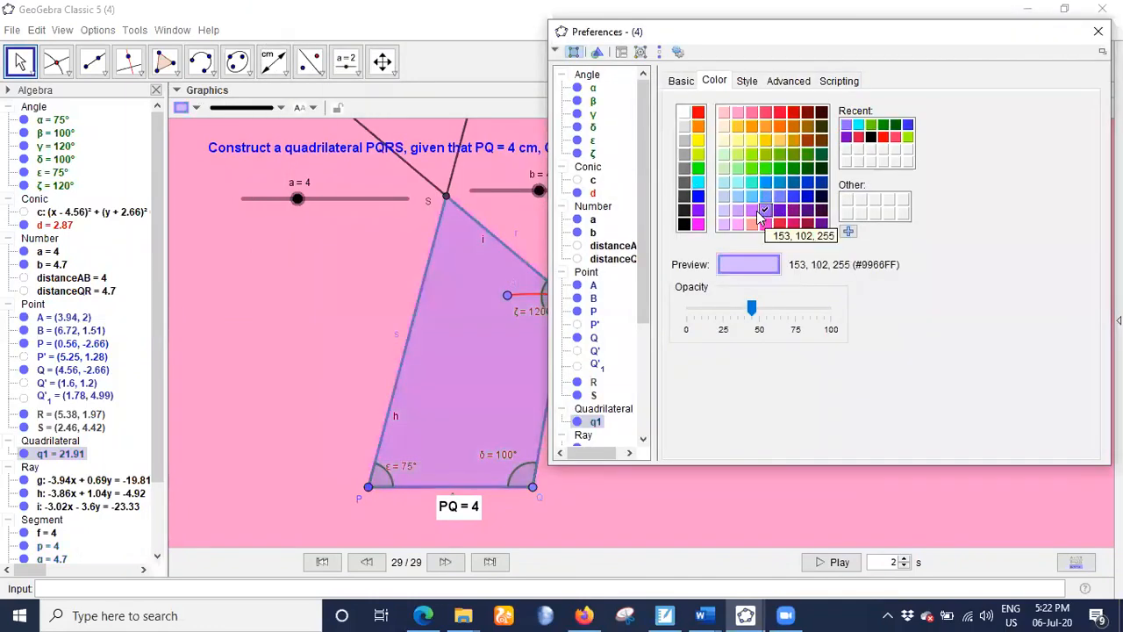
{"action": "left_click", "coordinate": [699, 184]}
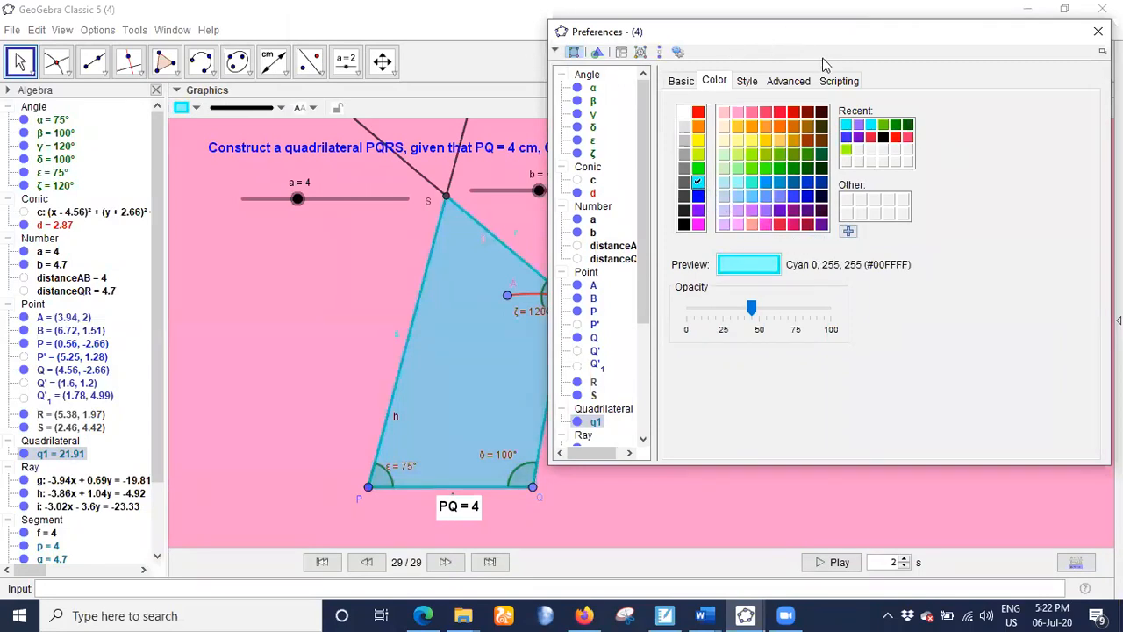
{"action": "left_click_drag", "start_coordinate": [825, 33], "coordinate": [666, 49]}
{"action": "left_click", "coordinate": [940, 47]}
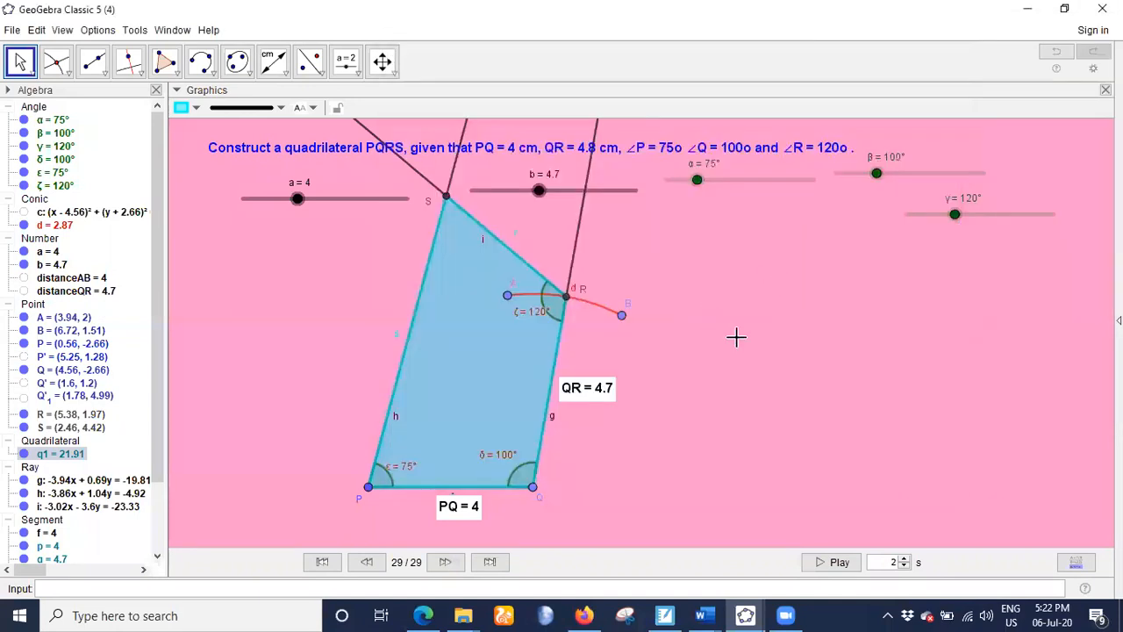
{"action": "right_click", "coordinate": [747, 290]}
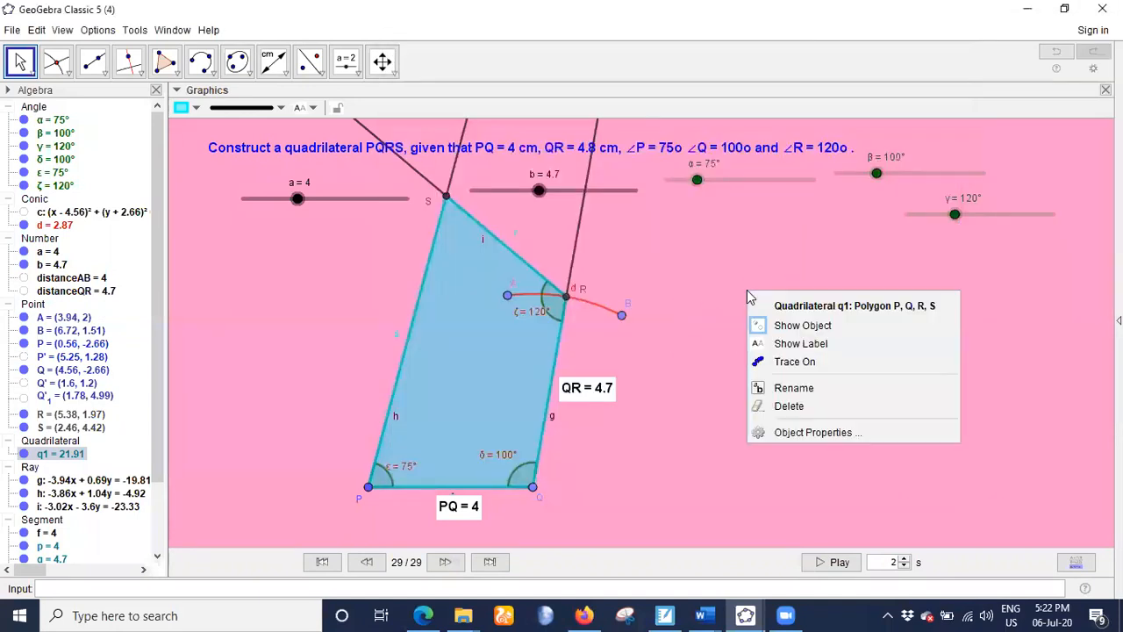
{"action": "left_click", "coordinate": [787, 435]}
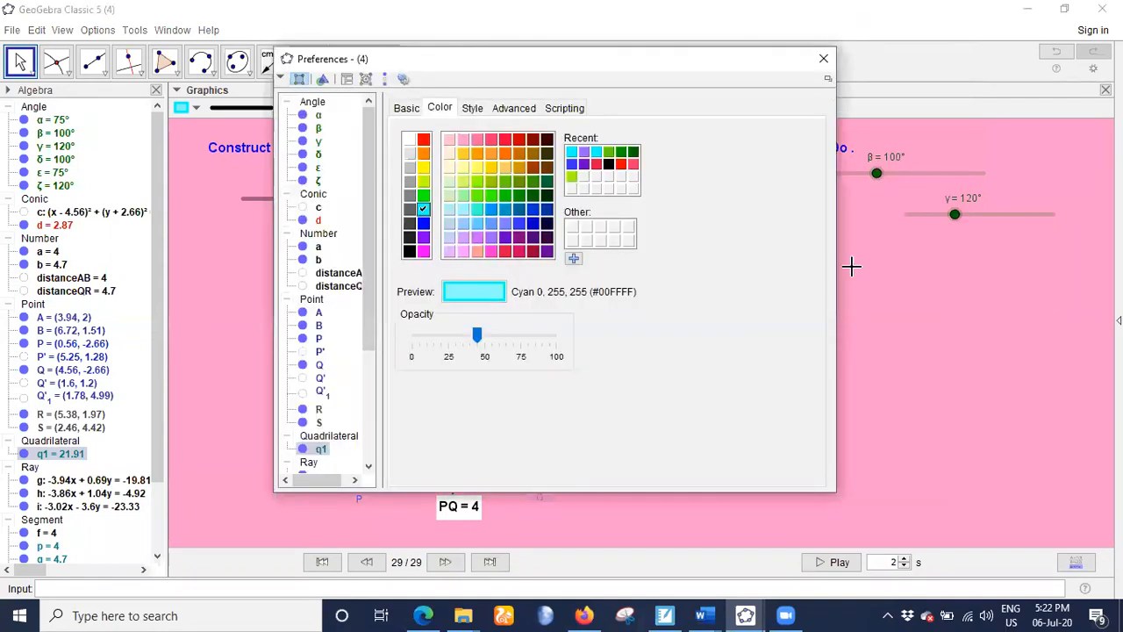
{"action": "right_click", "coordinate": [822, 290]}
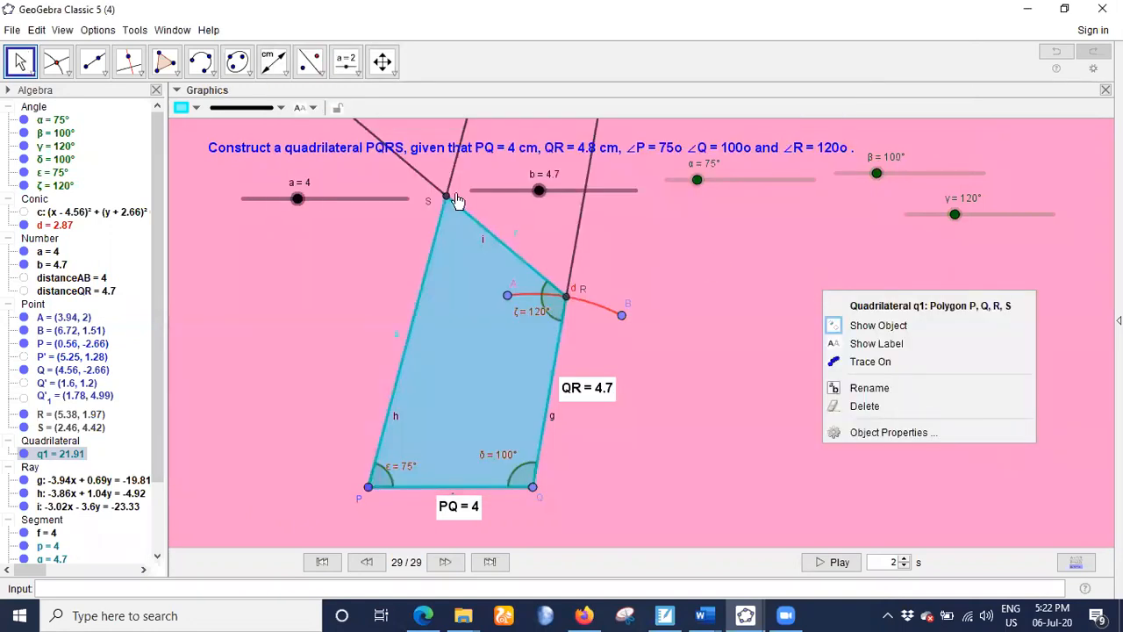
Change the background color of the graphics view to blue
{"action": "left_click", "coordinate": [20, 62]}
{"action": "right_click", "coordinate": [819, 307]}
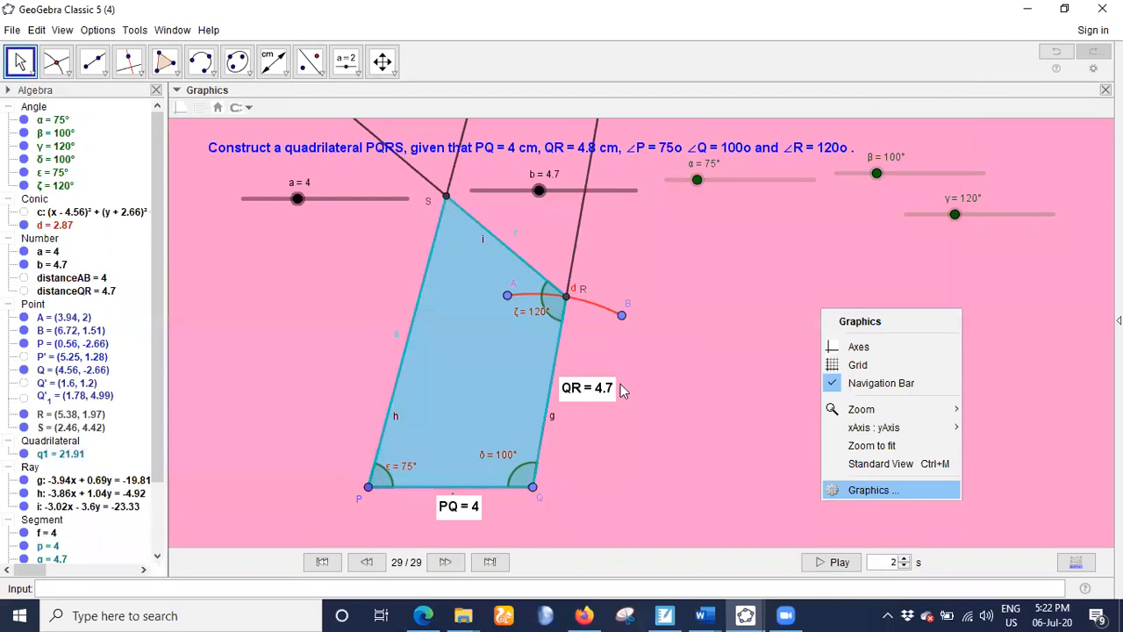
{"action": "left_click", "coordinate": [867, 492]}
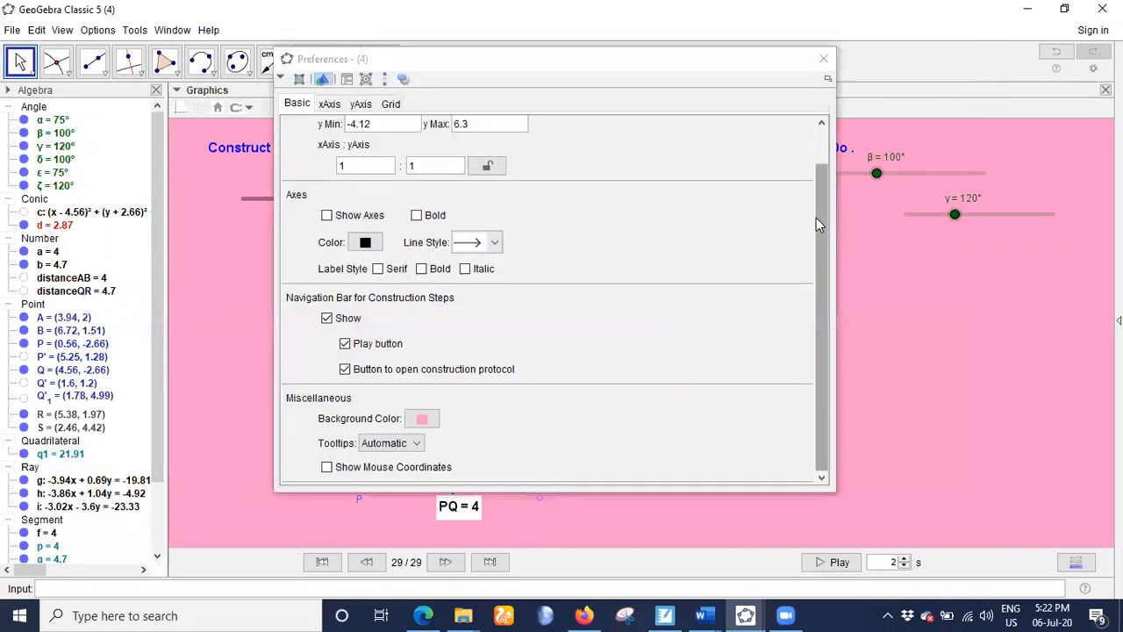
{"action": "scroll", "coordinate": [816, 173], "scroll_direction": "up", "scroll_amount": 1}
{"action": "scroll", "coordinate": [816, 173], "scroll_direction": "up", "scroll_amount": 1}
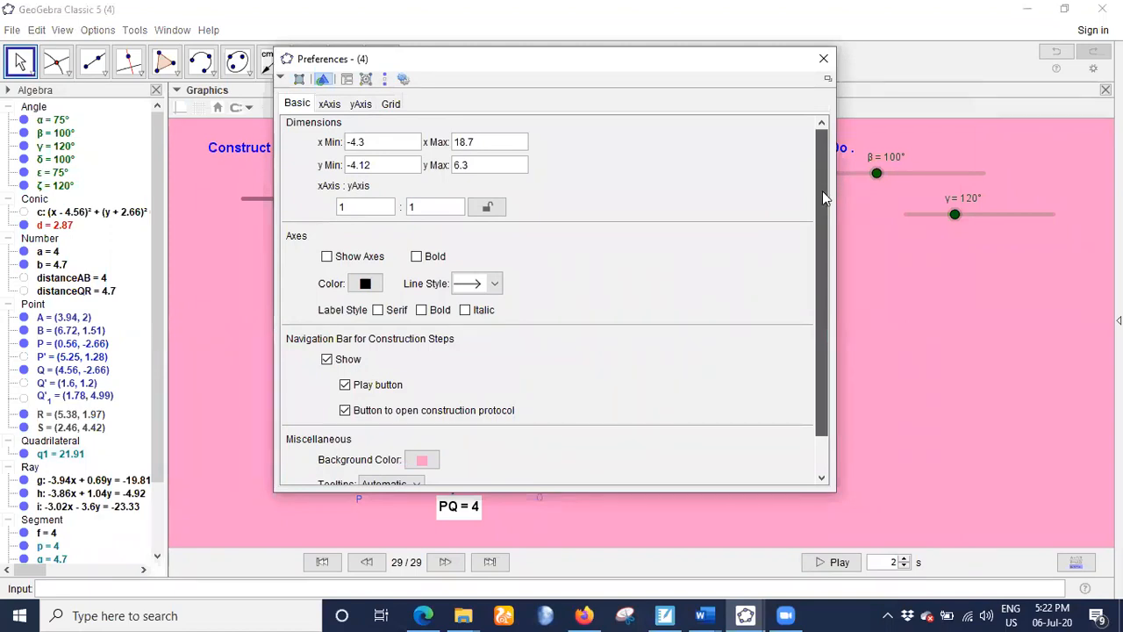
{"action": "scroll", "coordinate": [822, 210], "scroll_direction": "down", "scroll_amount": 2}
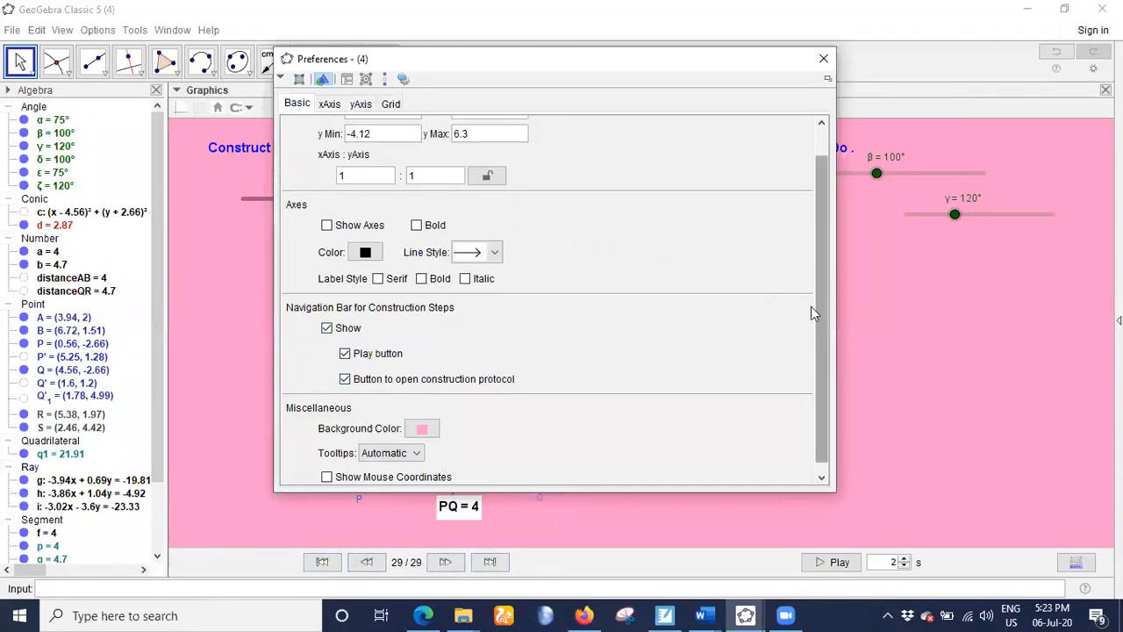
{"action": "scroll", "coordinate": [338, 427], "scroll_direction": "down", "scroll_amount": 1}
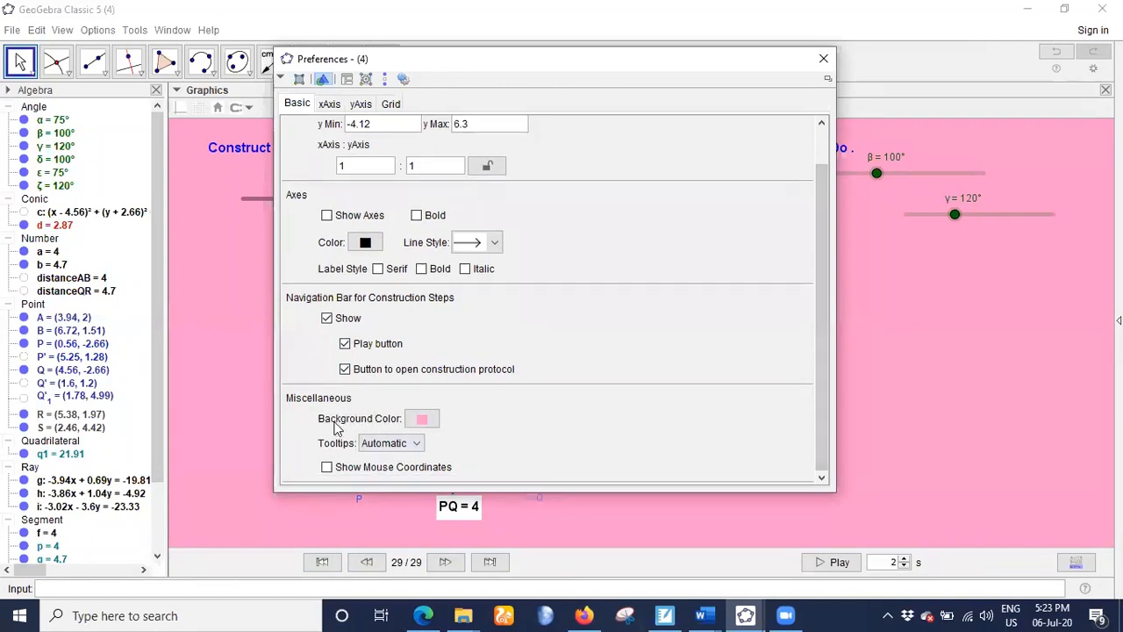
{"action": "left_click", "coordinate": [423, 419]}
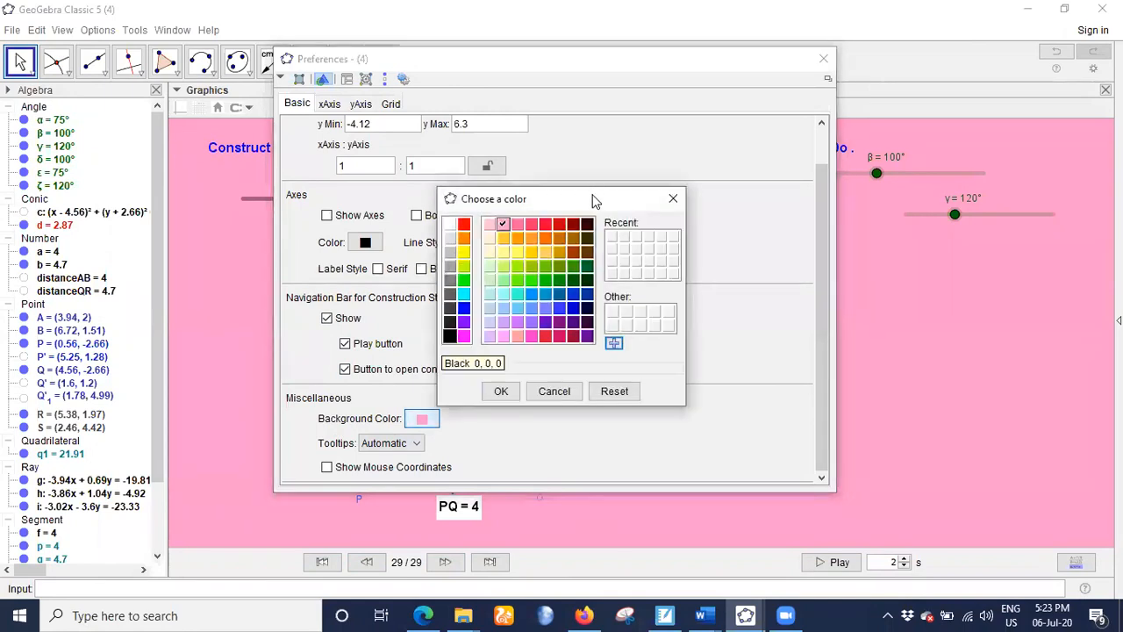
{"action": "left_click_drag", "start_coordinate": [594, 200], "coordinate": [677, 107]}
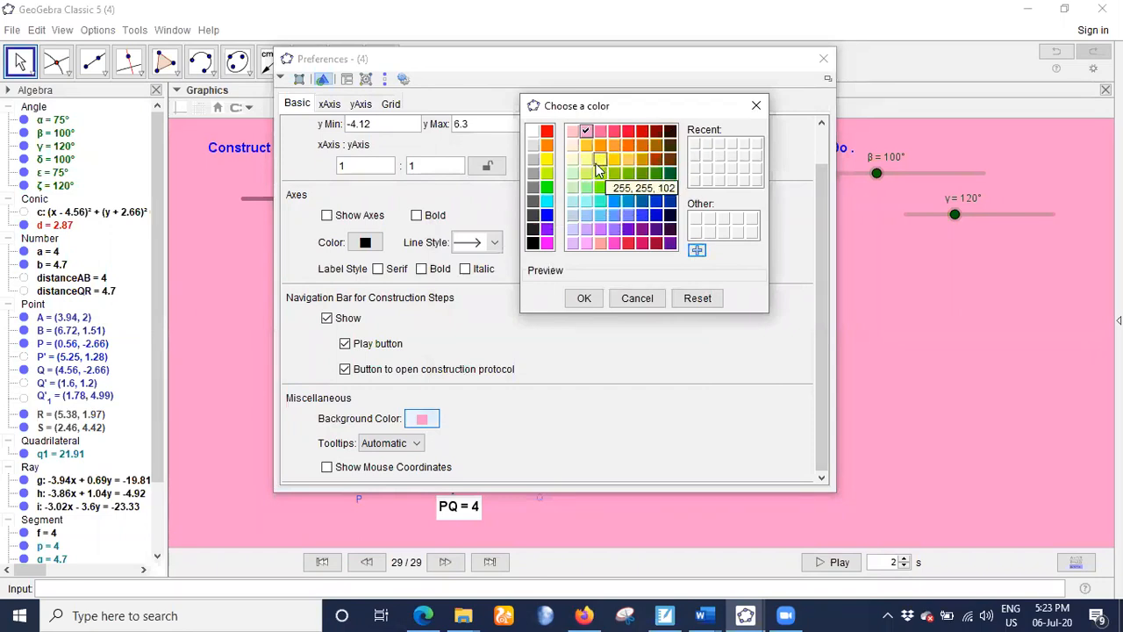
{"action": "left_click", "coordinate": [600, 131]}
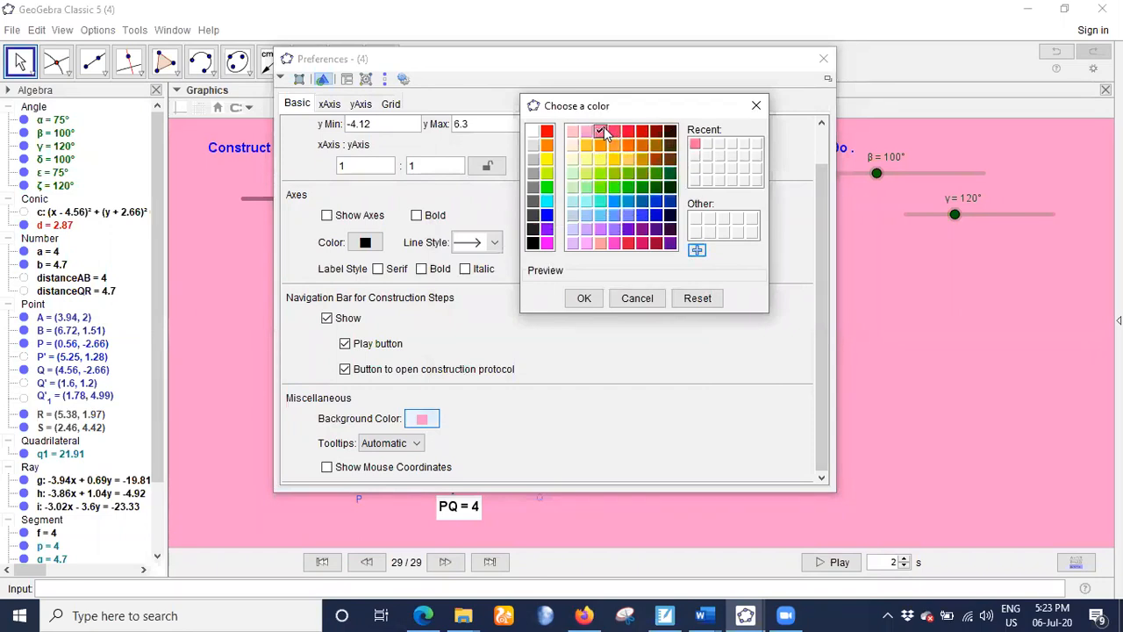
{"action": "left_click", "coordinate": [547, 216]}
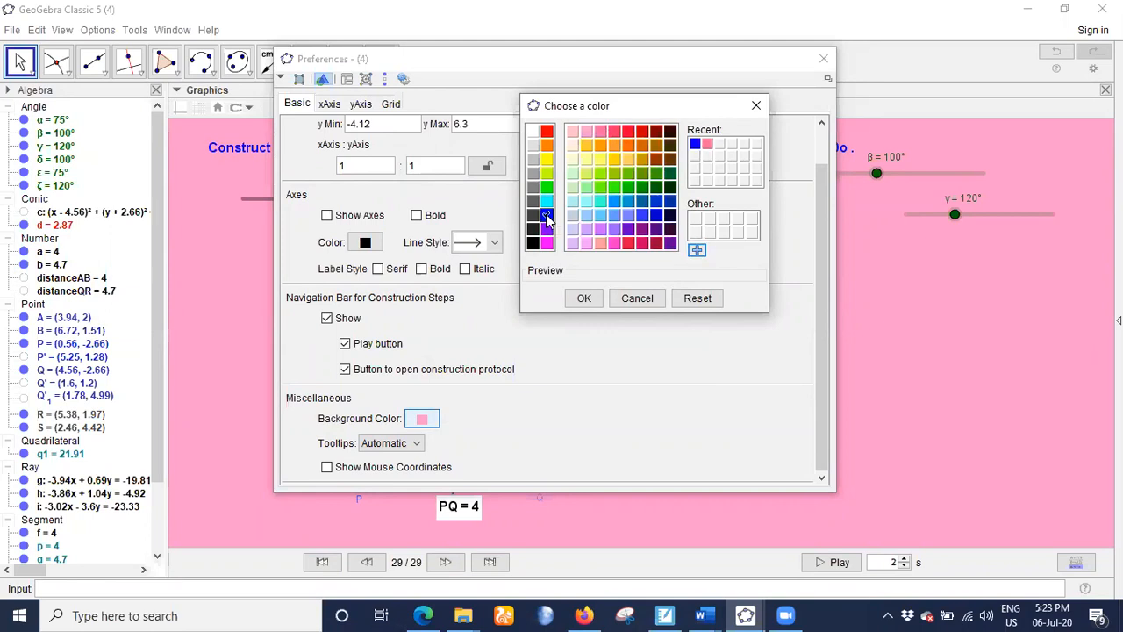
{"action": "left_click", "coordinate": [583, 299]}
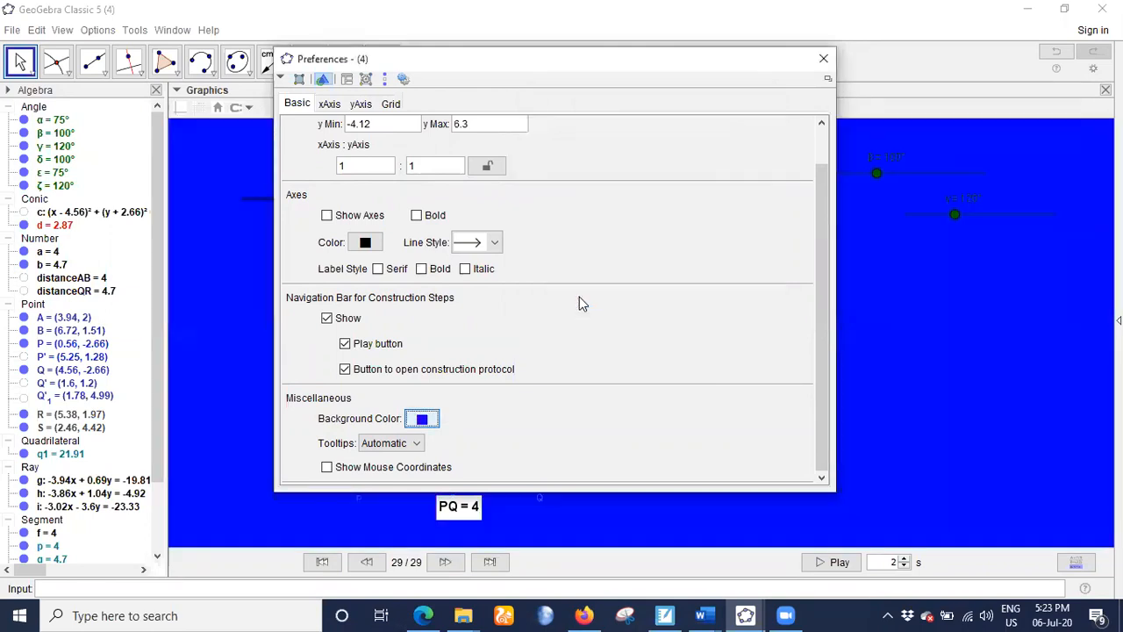
Set the graphics view's background color back to light pink and close the preferences
{"action": "left_click", "coordinate": [422, 419]}
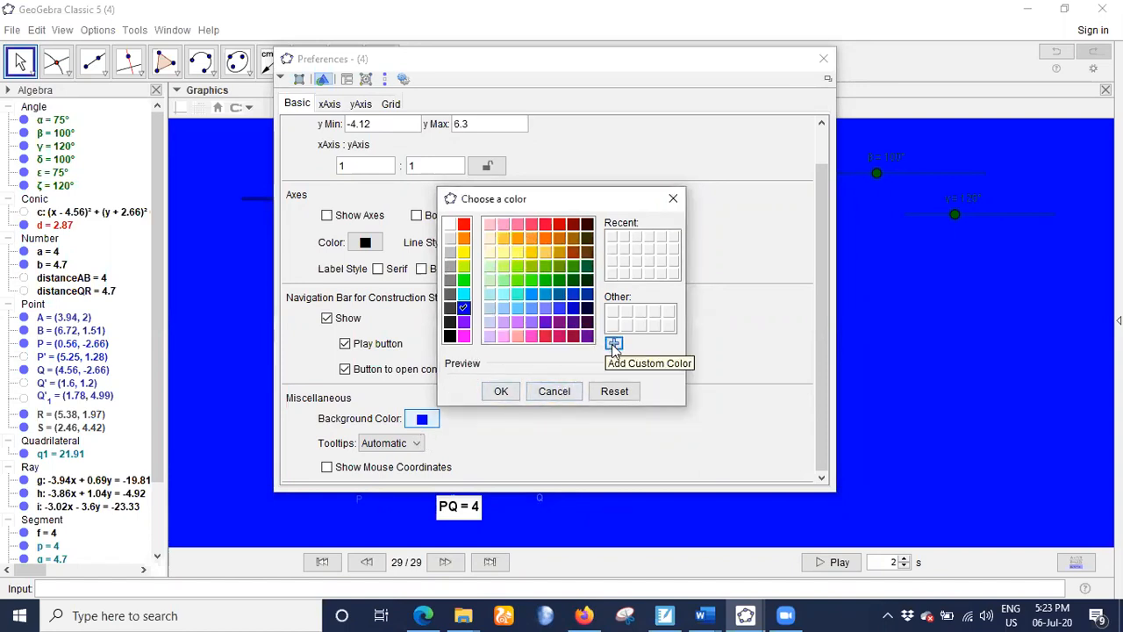
{"action": "left_click", "coordinate": [516, 225]}
{"action": "left_click", "coordinate": [517, 225]}
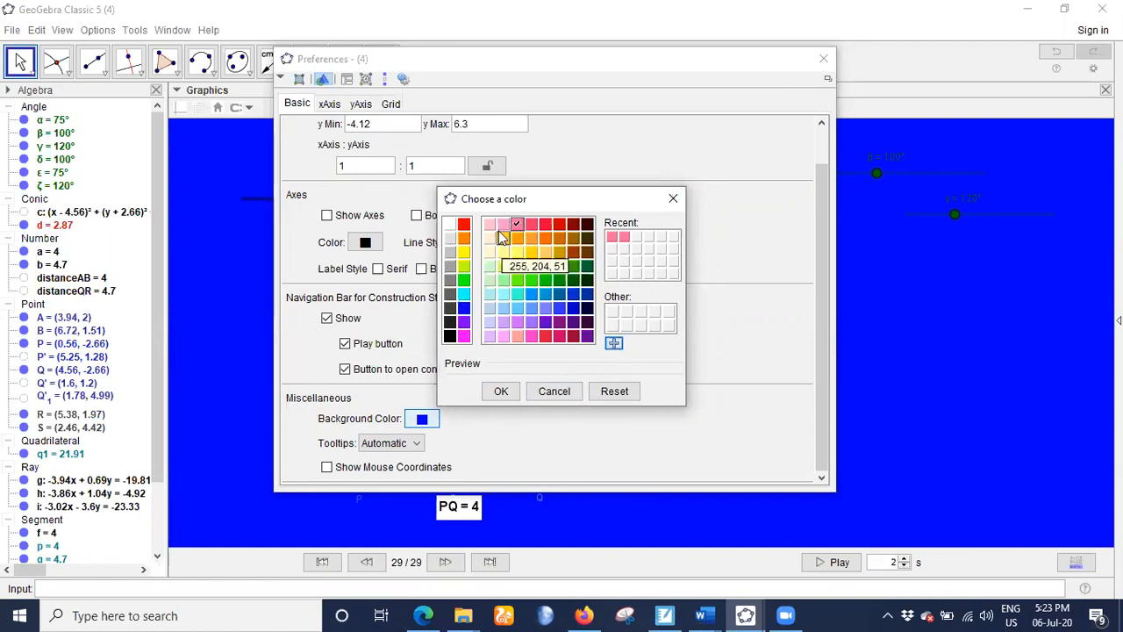
{"action": "left_click", "coordinate": [502, 225]}
{"action": "left_click", "coordinate": [501, 392]}
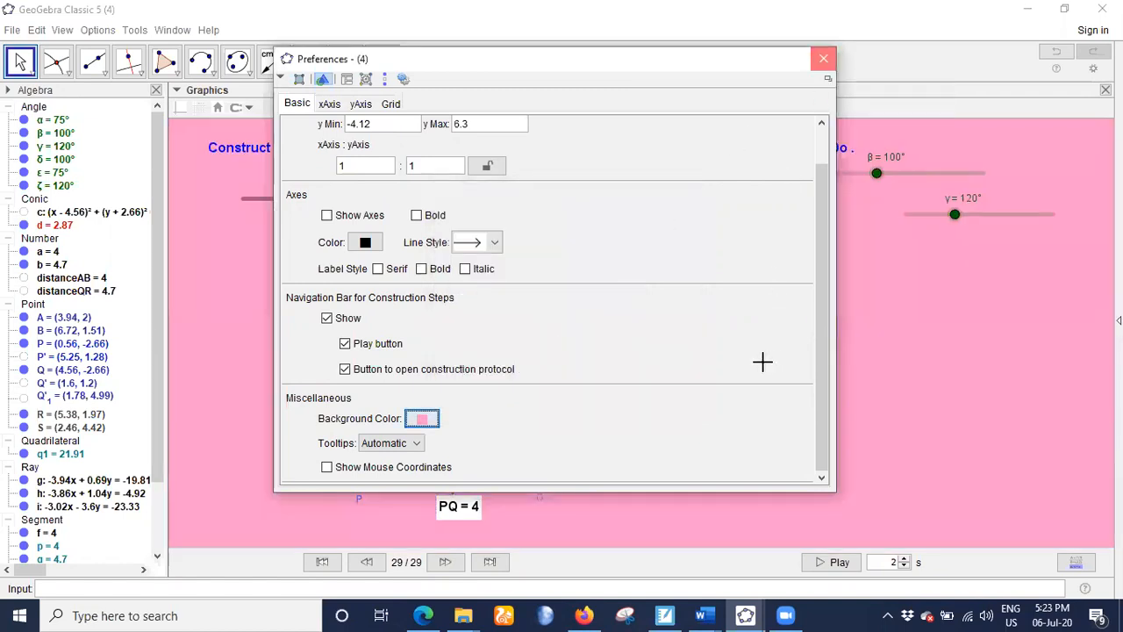
{"action": "left_click", "coordinate": [823, 59]}
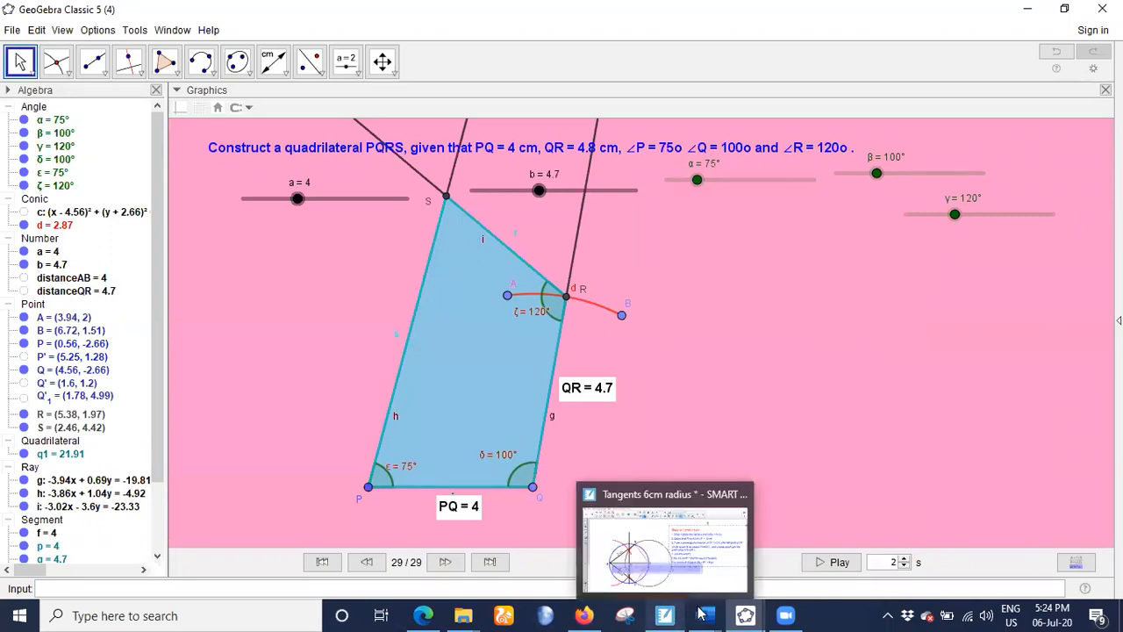
Switch to the Word document and superscript the degree letter o after 75, 100 and 120 in the section 4 PQRS statement
{"action": "mouse_move", "coordinate": [695, 614]}
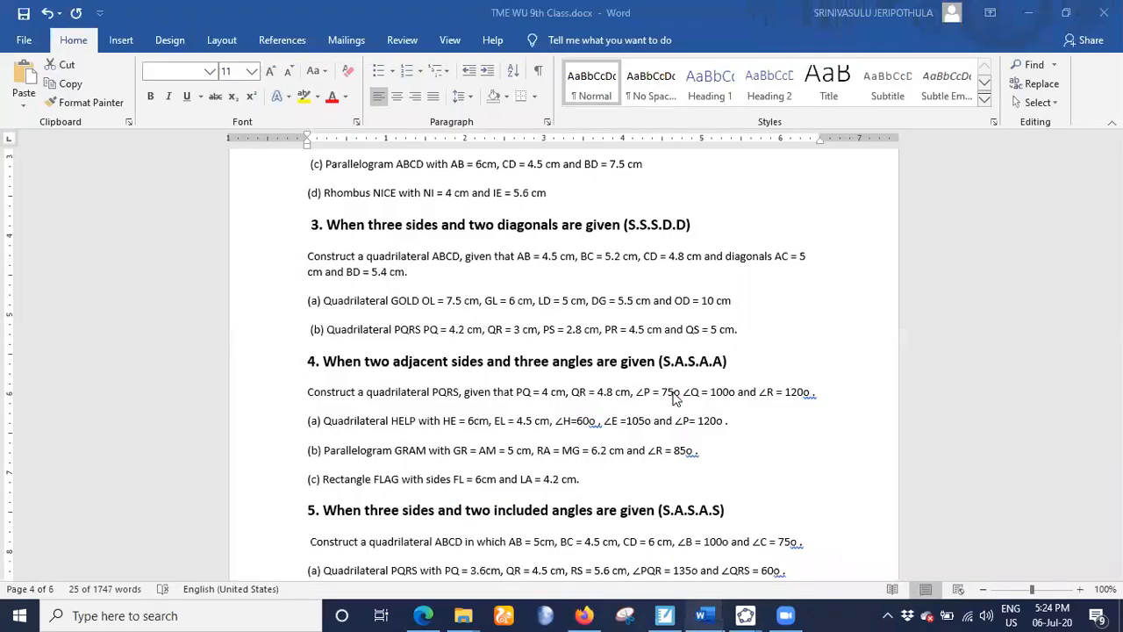
{"action": "triple_click", "coordinate": [674, 394]}
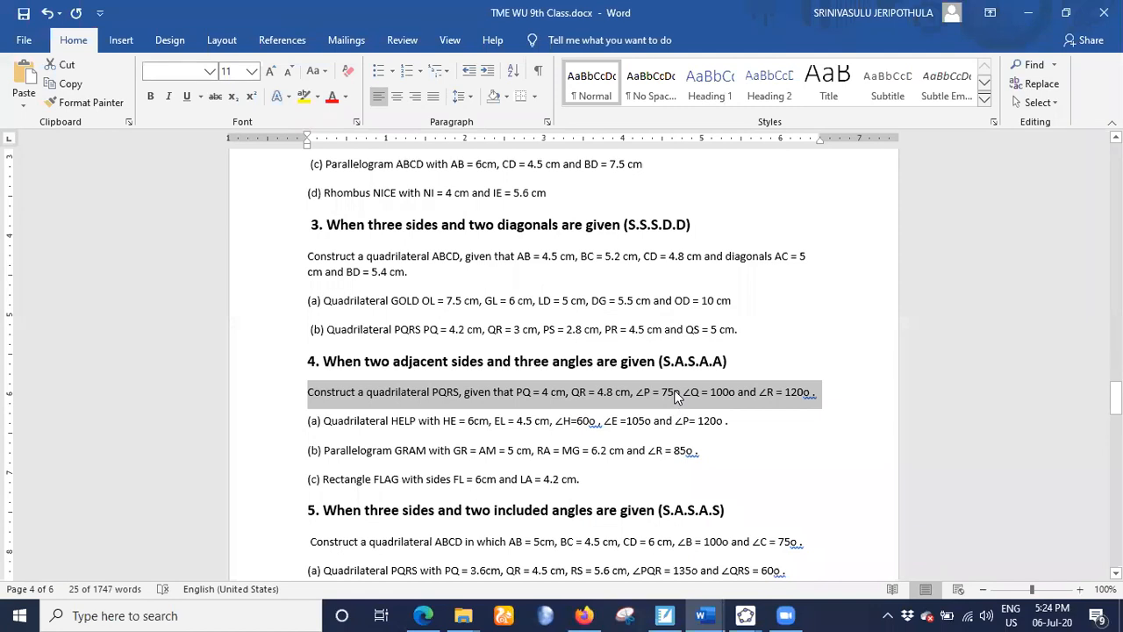
{"action": "left_click", "coordinate": [675, 393]}
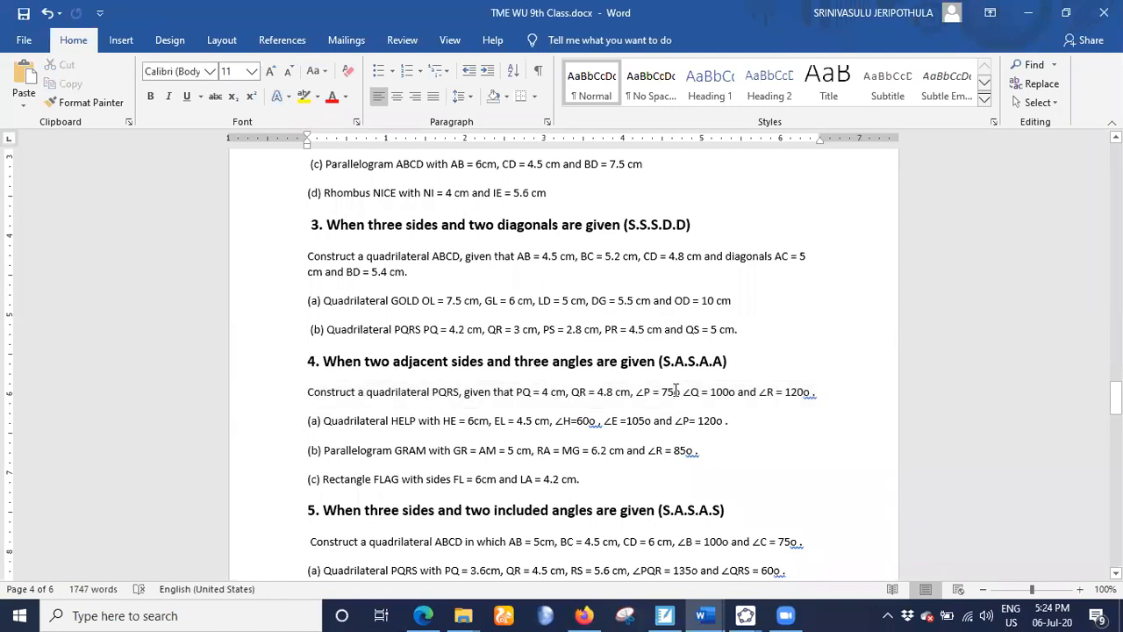
{"action": "key", "text": "shift+Right"}
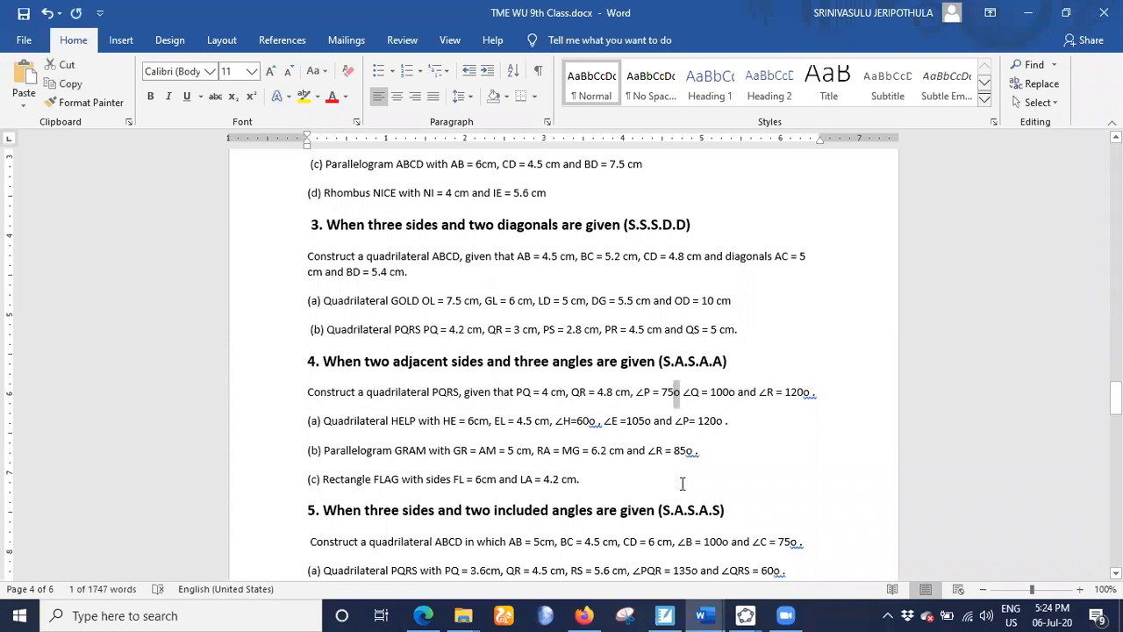
{"action": "left_click", "coordinate": [250, 97]}
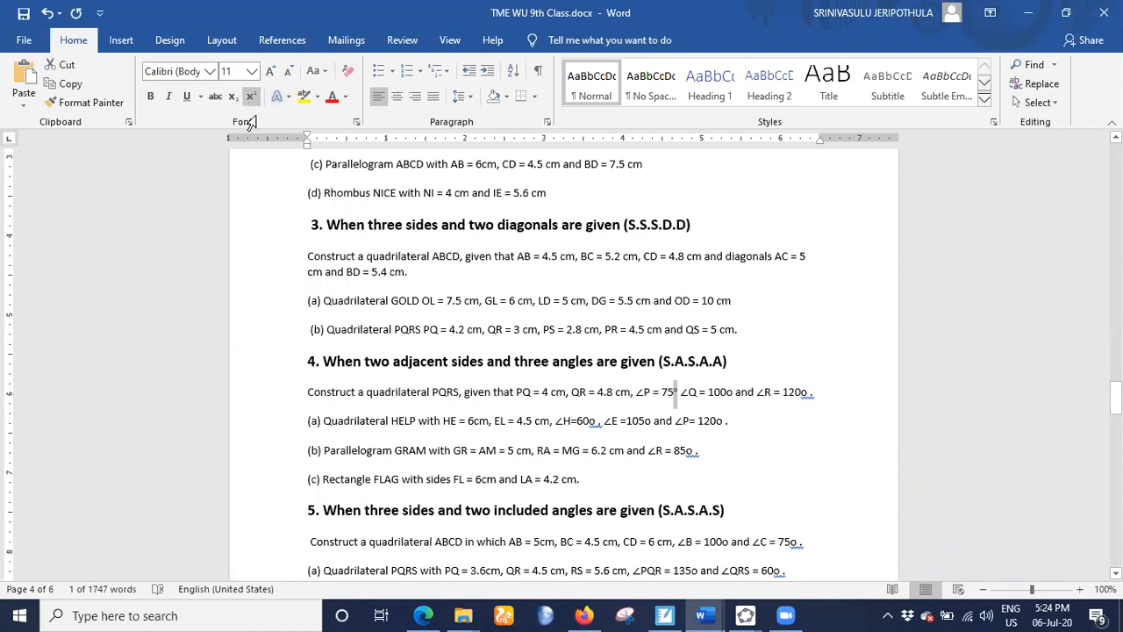
{"action": "left_click", "coordinate": [726, 392]}
{"action": "key", "text": "shift+Right"}
{"action": "left_click", "coordinate": [251, 97]}
{"action": "left_click", "coordinate": [800, 392]}
{"action": "key", "text": "shift+Right"}
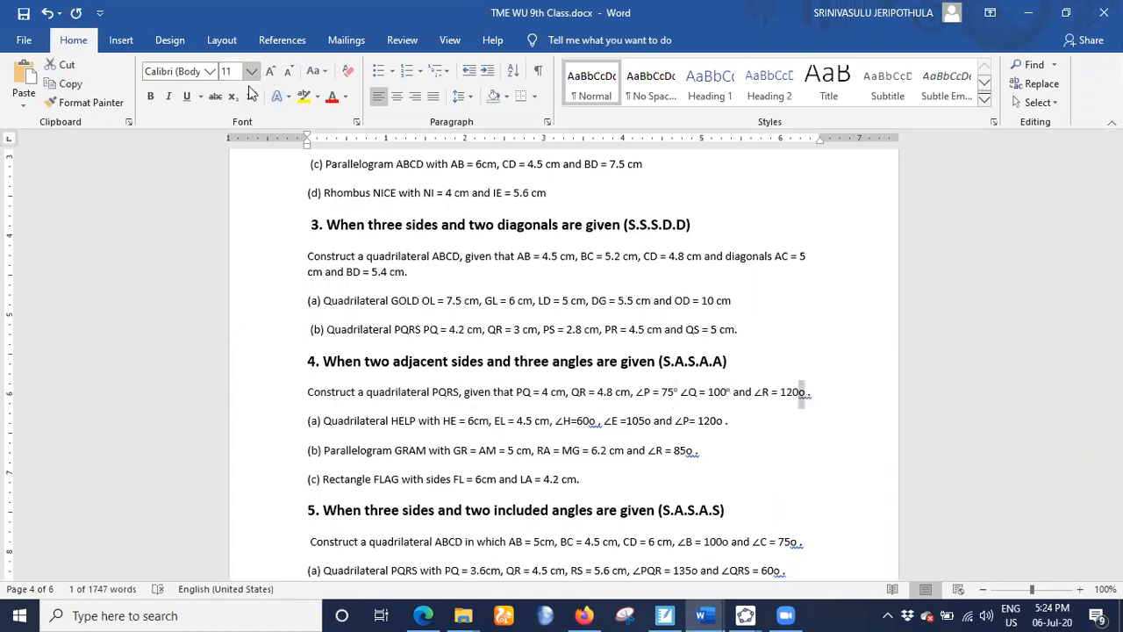
{"action": "left_click", "coordinate": [251, 96]}
Select the corrected PQRS statement in section 4 of the Word document and switch back to GeoGebra
{"action": "left_click_drag", "start_coordinate": [307, 391], "coordinate": [940, 408]}
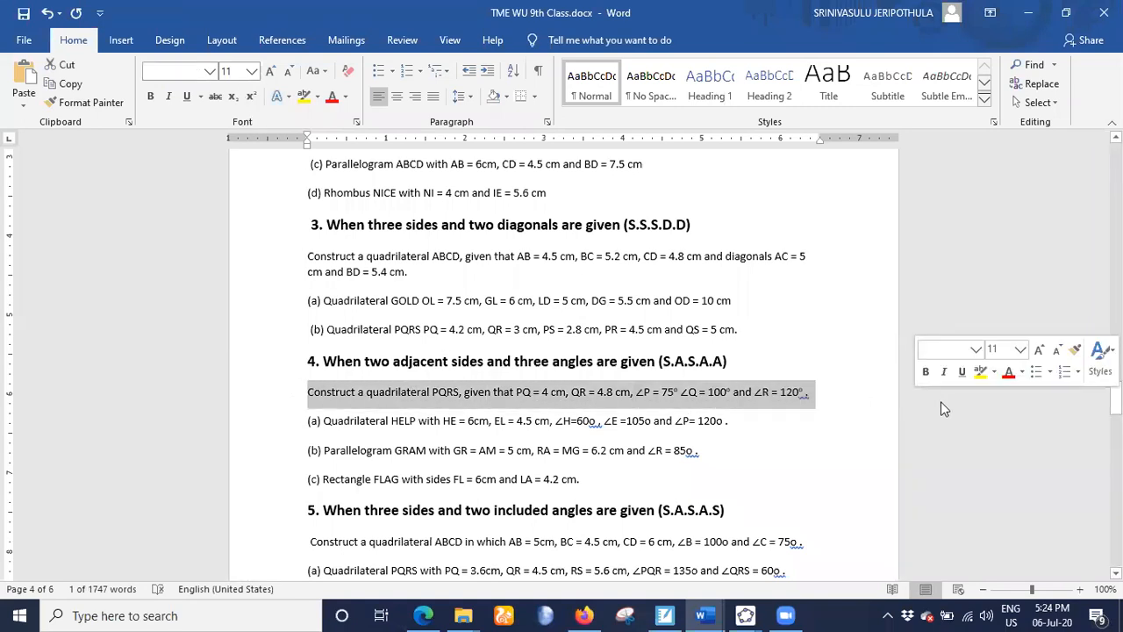
{"action": "left_click", "coordinate": [745, 613]}
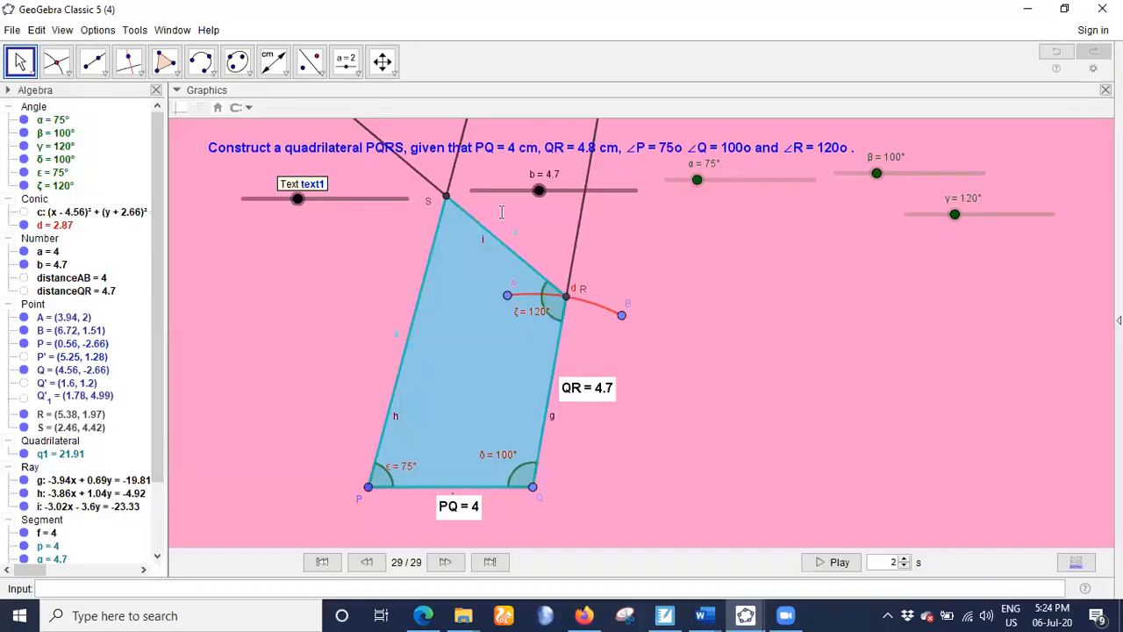
{"action": "double_click", "coordinate": [492, 147]}
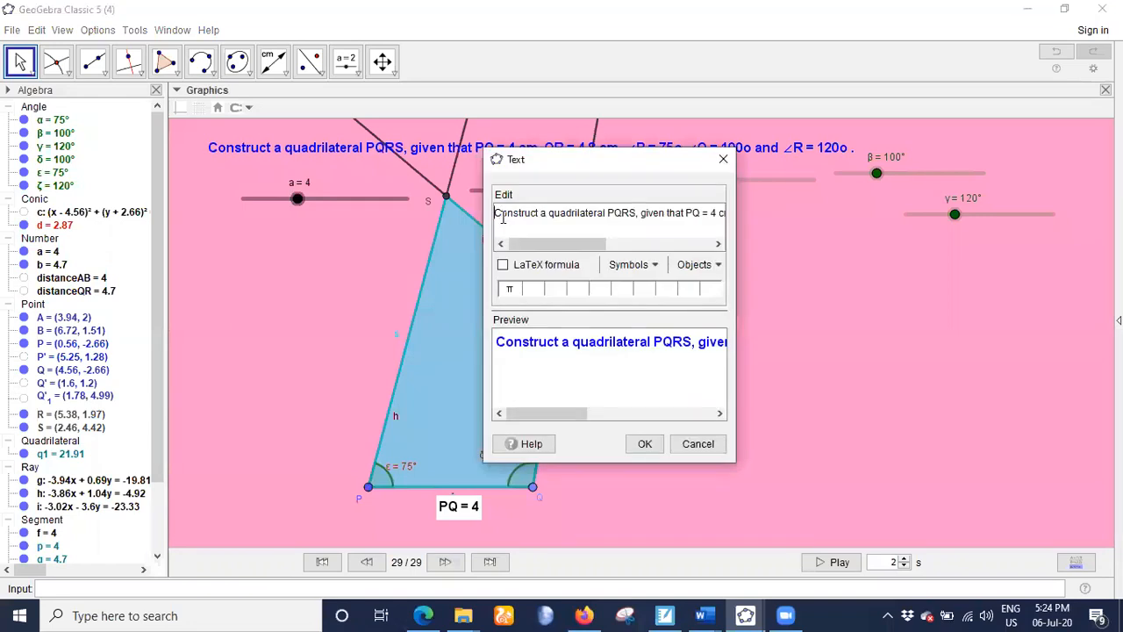
{"action": "triple_click", "coordinate": [503, 217]}
{"action": "left_click", "coordinate": [503, 218]}
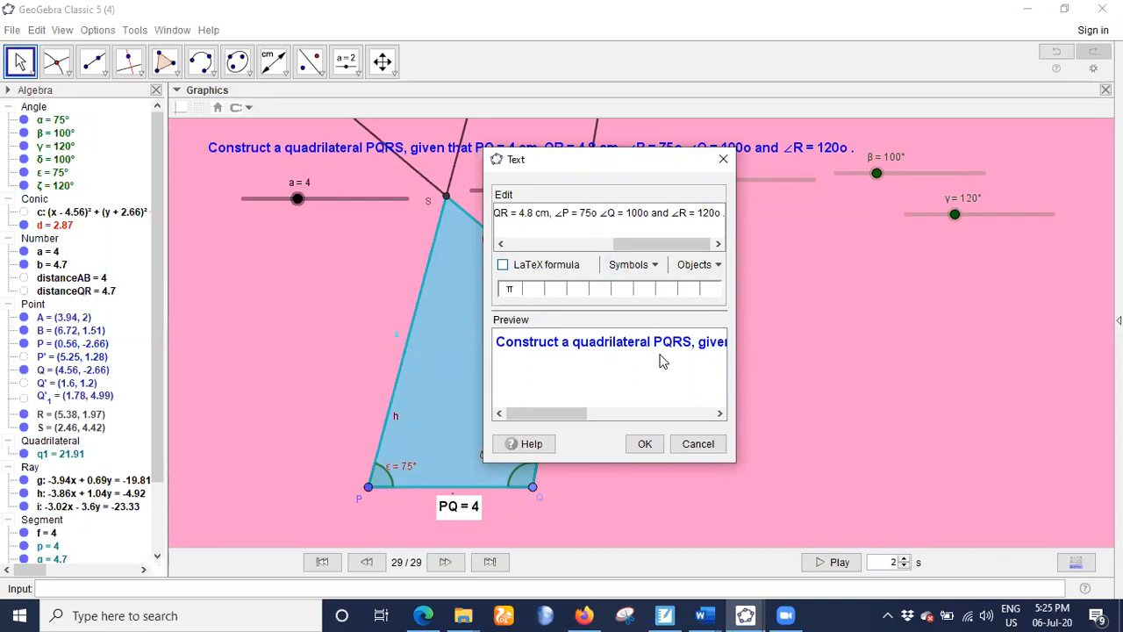
{"action": "left_click", "coordinate": [722, 159]}
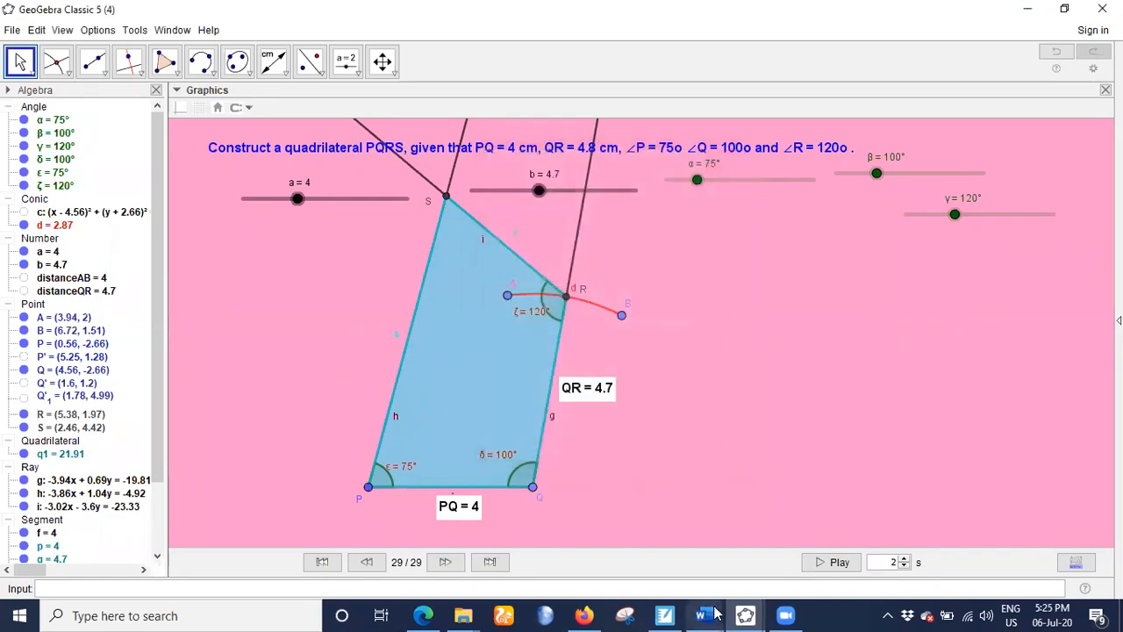
{"action": "mouse_move", "coordinate": [715, 614]}
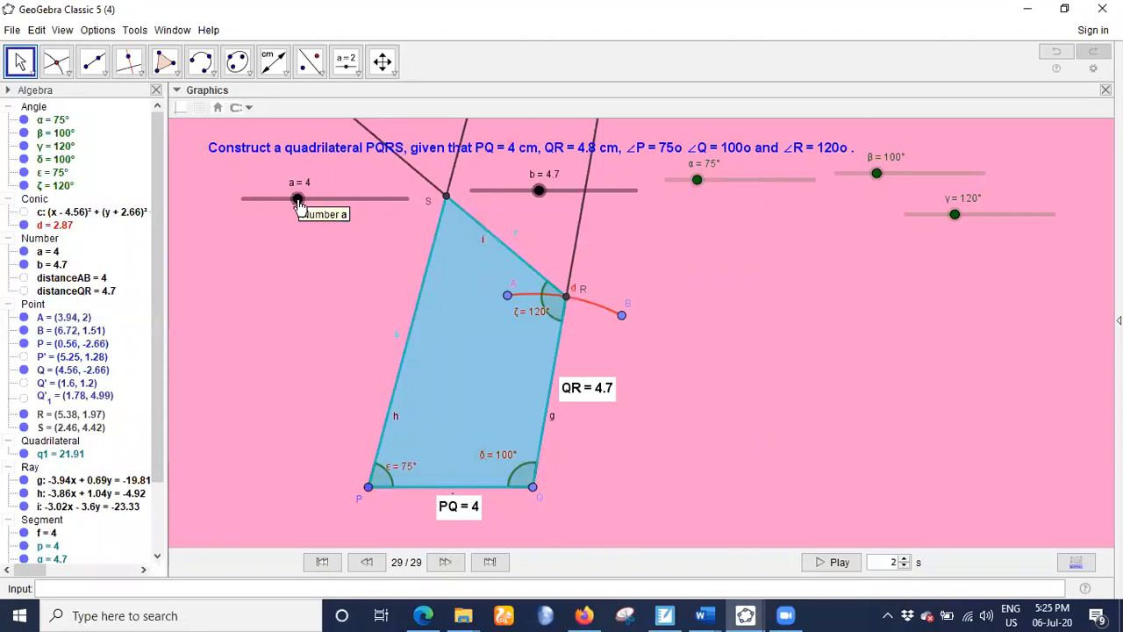
Vary the quadrilateral with its sliders, trying b at 2.7 and ending with a = 5.3, b = 4.6, α = 90° and γ = 102°
{"action": "left_click_drag", "start_coordinate": [298, 203], "coordinate": [341, 203]}
{"action": "left_click_drag", "start_coordinate": [538, 187], "coordinate": [502, 188]}
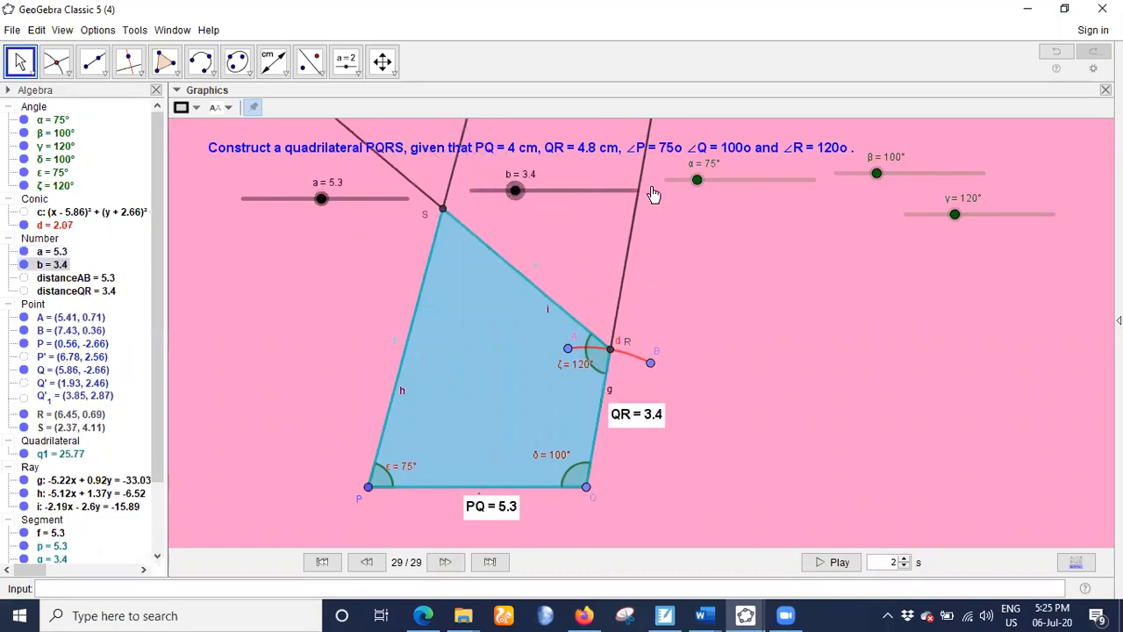
{"action": "mouse_move", "coordinate": [701, 180]}
{"action": "left_mouse_down"}
{"action": "mouse_move", "coordinate": [728, 188]}
{"action": "mouse_move", "coordinate": [703, 186]}
{"action": "left_mouse_up"}
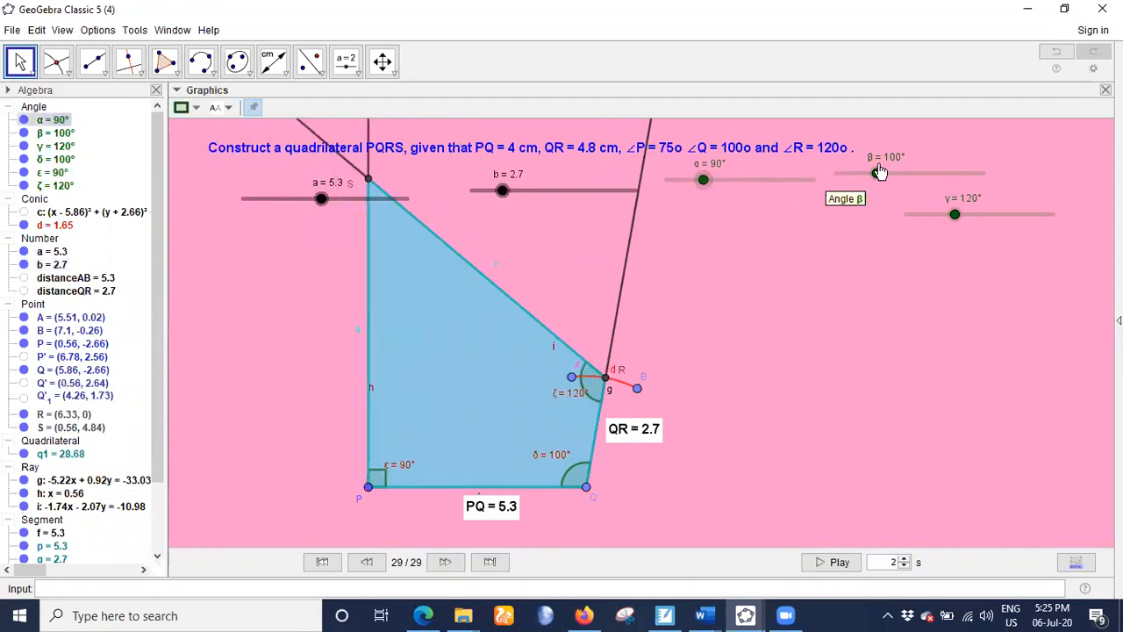
{"action": "left_click_drag", "start_coordinate": [877, 174], "coordinate": [876, 173]}
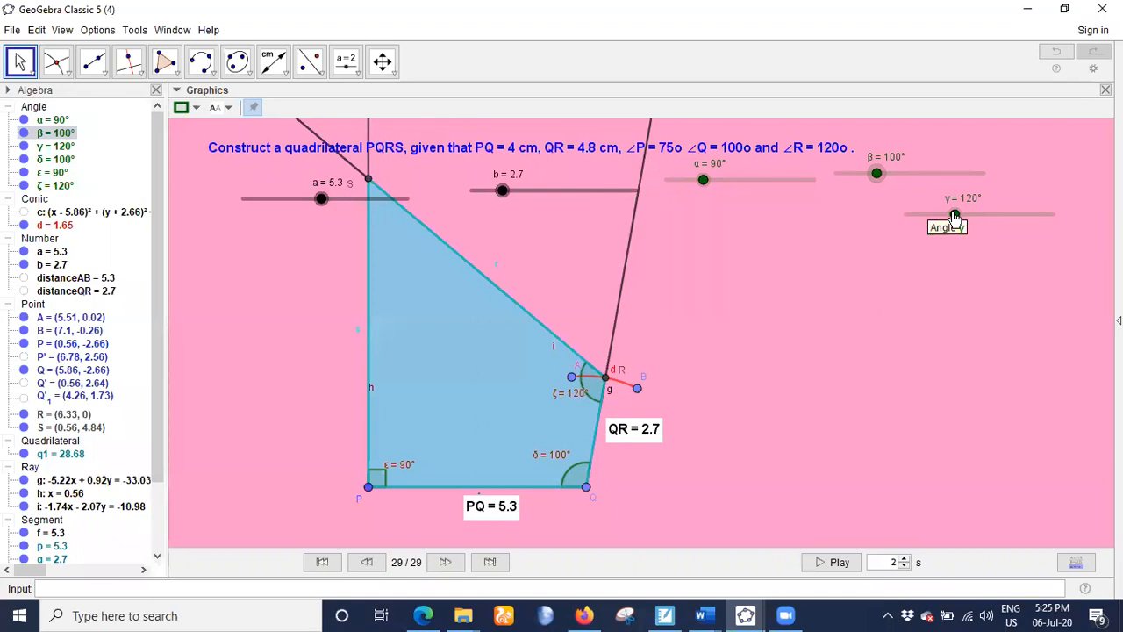
{"action": "left_click_drag", "start_coordinate": [955, 216], "coordinate": [947, 214]}
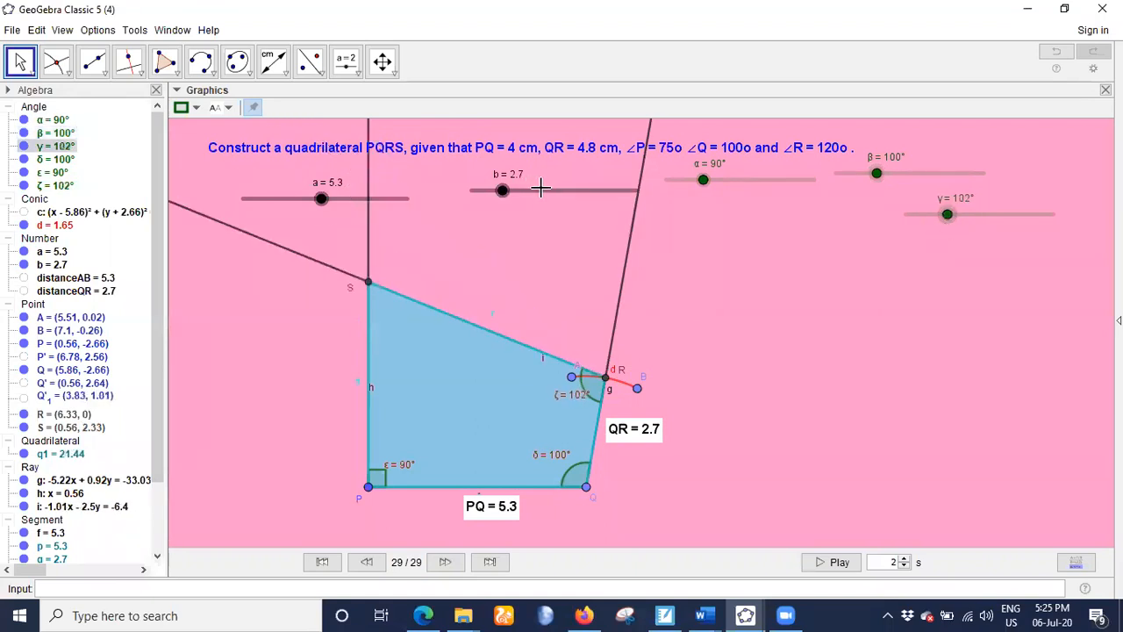
{"action": "left_click_drag", "start_coordinate": [545, 187], "coordinate": [536, 190]}
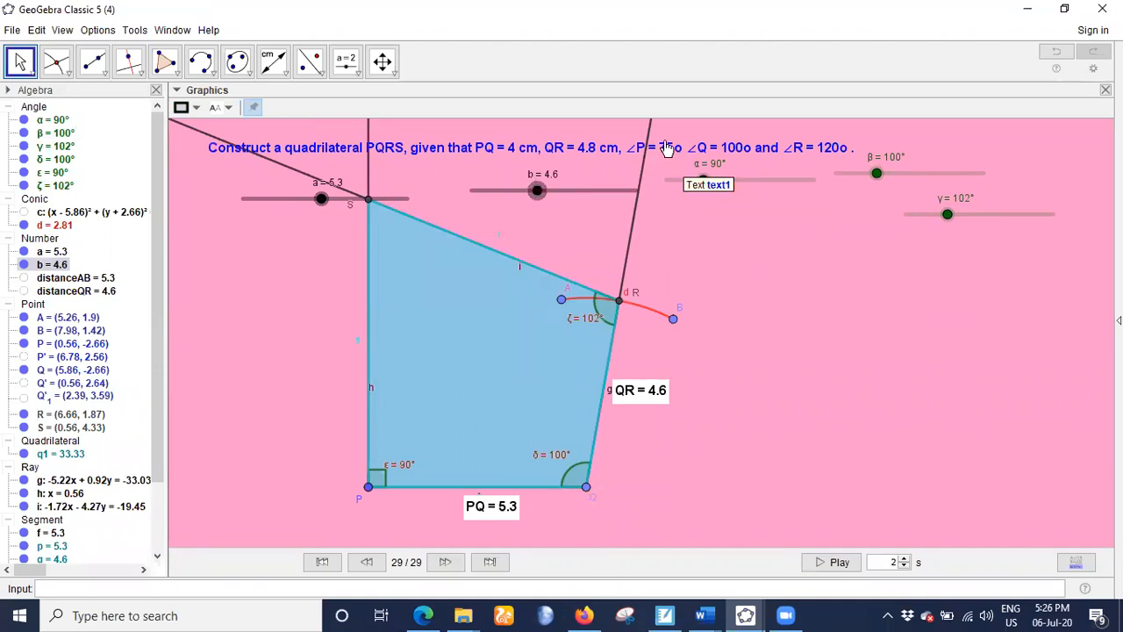
Open the problem text for editing and replace the letter o after ∠P = 75 with the degree symbol
{"action": "double_click", "coordinate": [675, 202]}
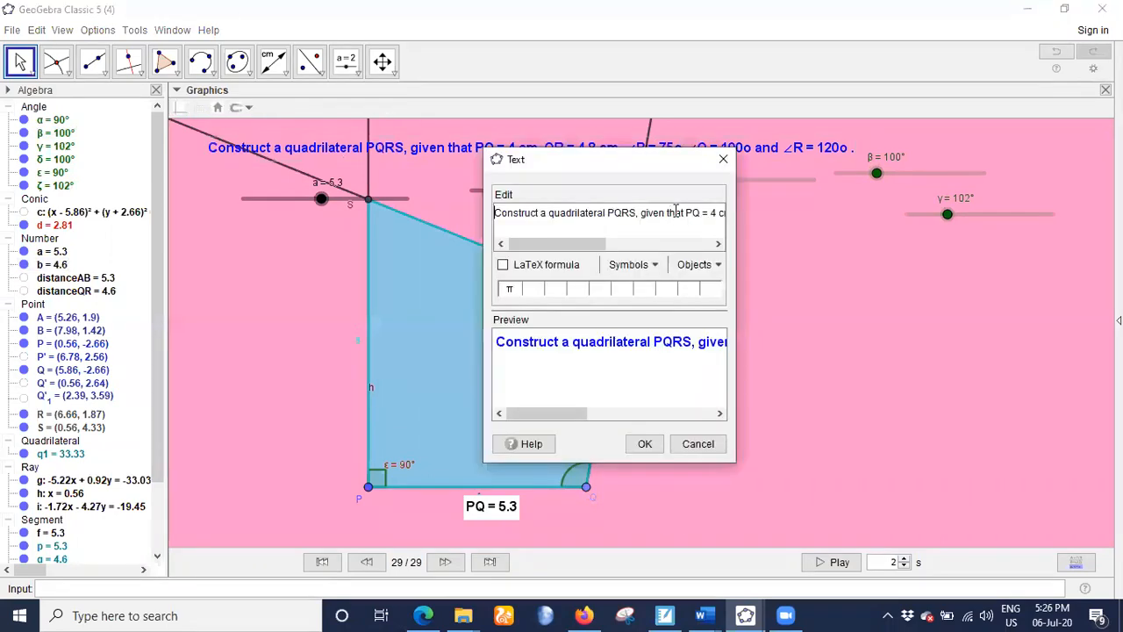
{"action": "key", "text": "Right"}
{"action": "key", "text": "Right"}
{"action": "key", "text": "Right"}
{"action": "key", "text": "Right"}
{"action": "key", "text": "Right"}
{"action": "key", "text": "Right"}
{"action": "key", "text": "Right"}
{"action": "key", "text": "Right"}
{"action": "key", "text": "Right"}
{"action": "key", "text": "Right"}
{"action": "key", "text": "Right"}
{"action": "key", "text": "Right"}
{"action": "key", "text": "Right"}
{"action": "key", "text": "Right"}
{"action": "key", "text": "Right"}
{"action": "key", "text": "Right"}
{"action": "key", "text": "Right"}
{"action": "key", "text": "Right"}
{"action": "key", "text": "Right"}
{"action": "key", "text": "Right"}
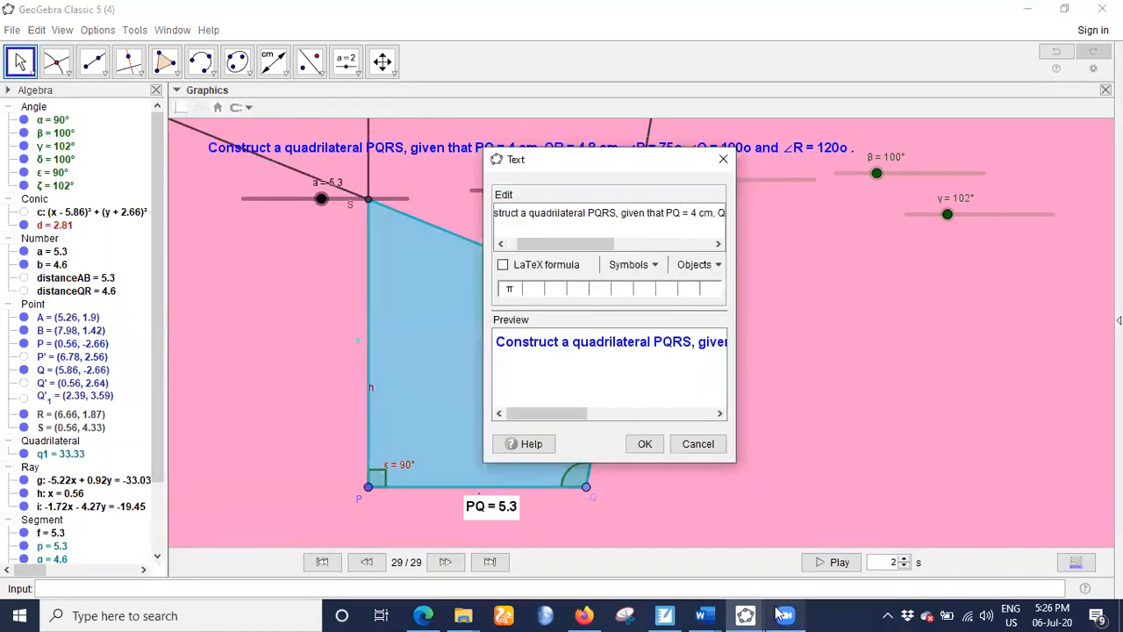
{"action": "key", "text": "Right"}
{"action": "key", "text": "Right"}
{"action": "key", "text": "Right"}
{"action": "key", "text": "Right"}
{"action": "key", "text": "Right"}
{"action": "key", "text": "Right"}
{"action": "key", "text": "Right"}
{"action": "key", "text": "Right"}
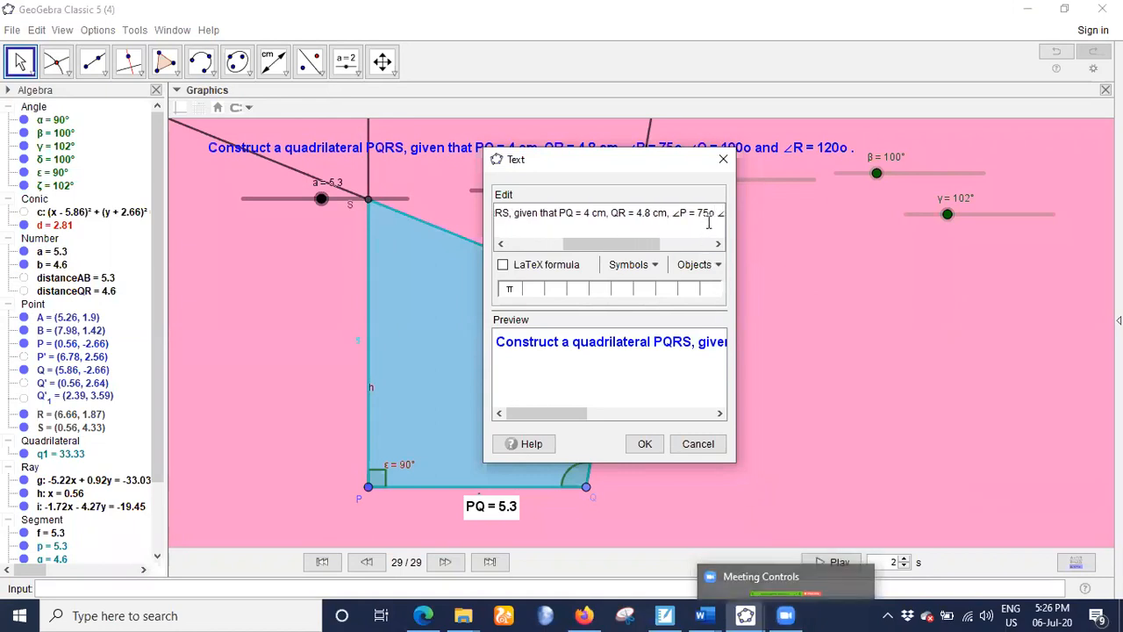
{"action": "key", "text": "BackSpace"}
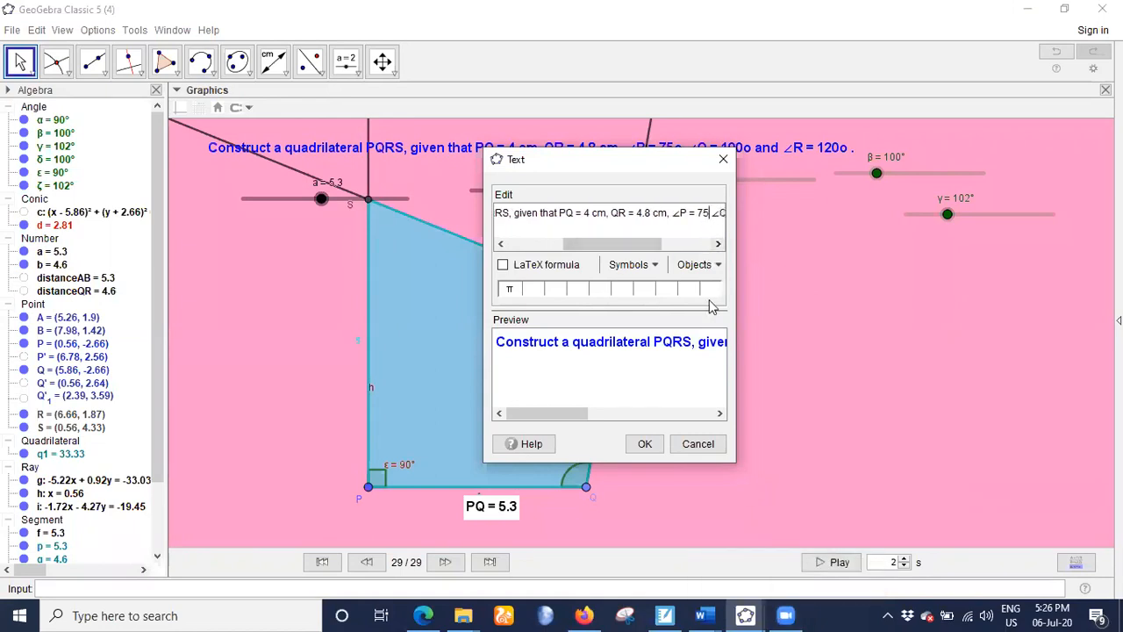
{"action": "left_click", "coordinate": [658, 265]}
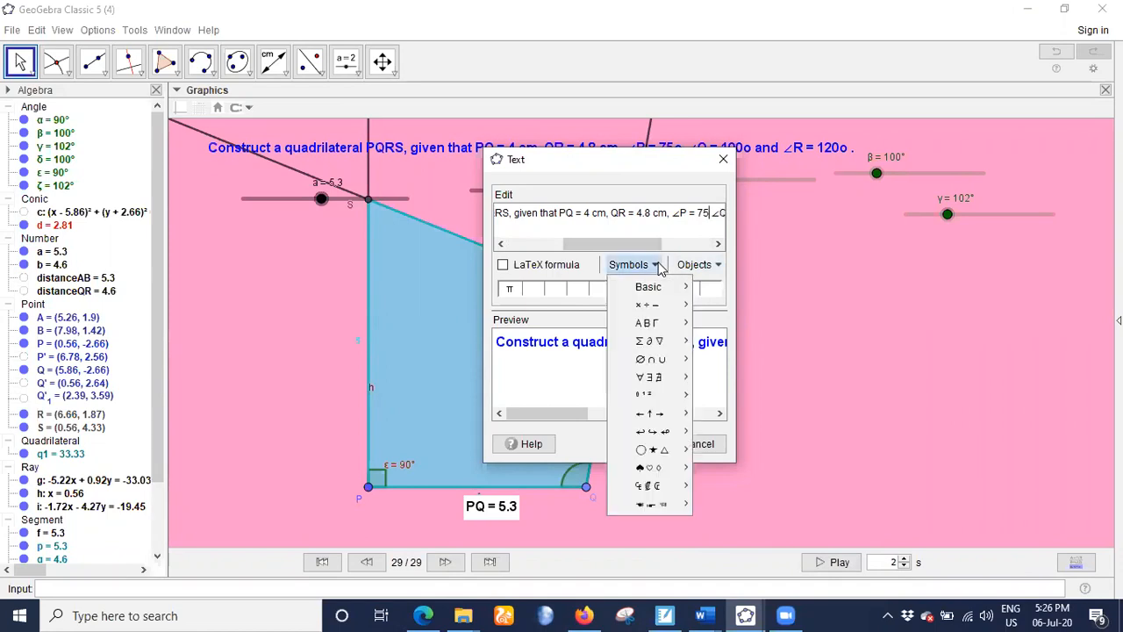
{"action": "mouse_move", "coordinate": [681, 290]}
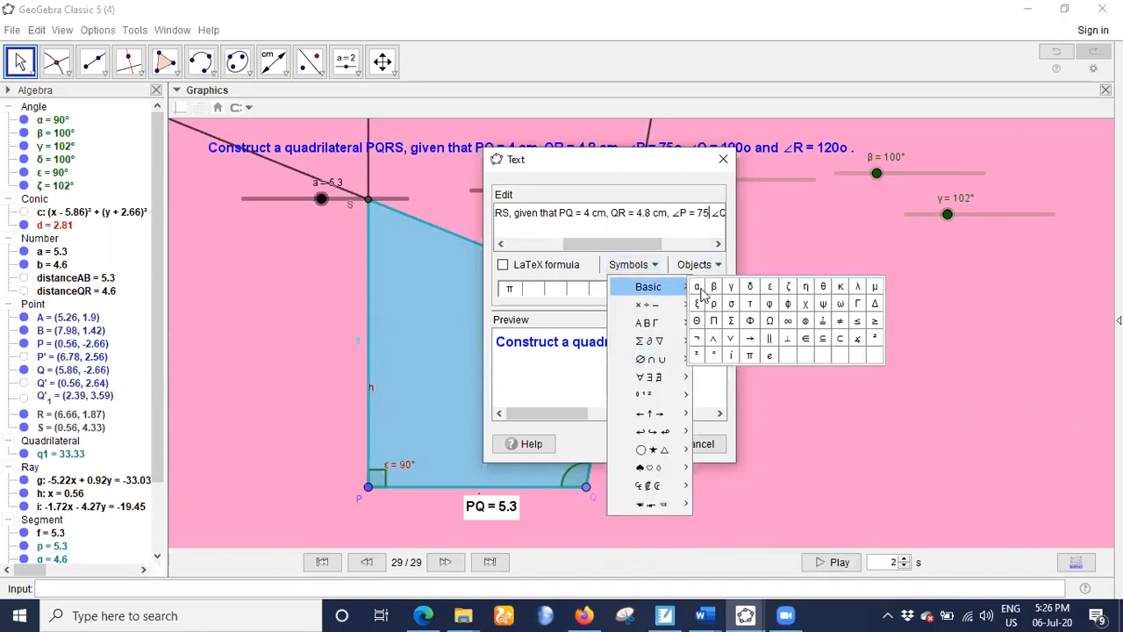
{"action": "left_click", "coordinate": [714, 355]}
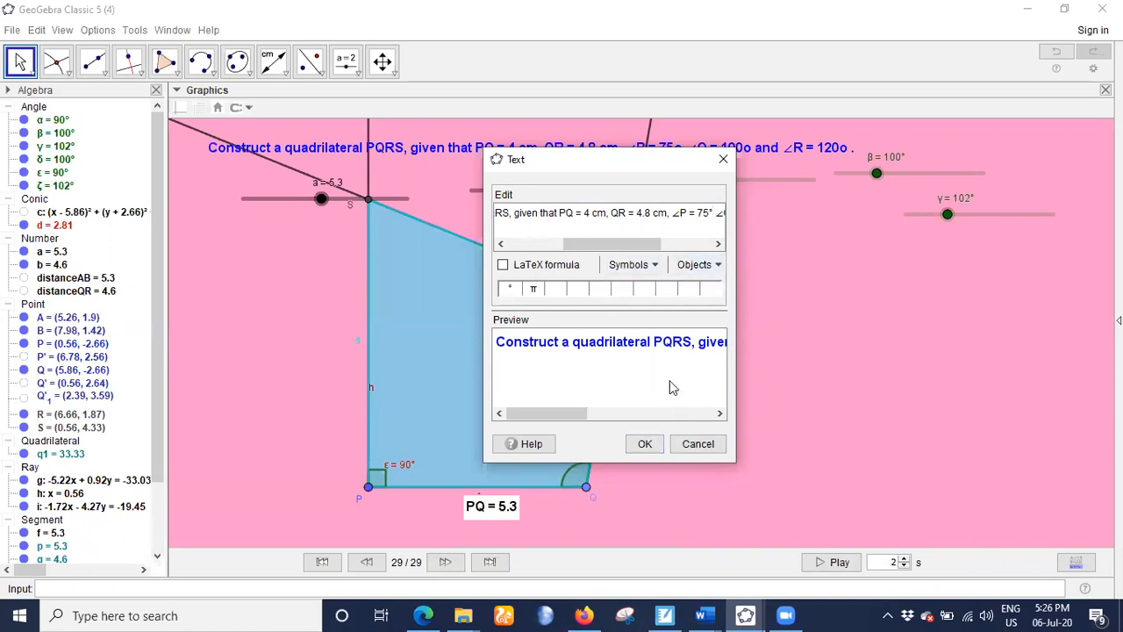
Replace the letter o after ∠Q = 100 in the problem text with the degree symbol
{"action": "key", "text": "Right"}
{"action": "key", "text": "Right"}
{"action": "key", "text": "Right"}
{"action": "key", "text": "Right"}
{"action": "key", "text": "Right"}
{"action": "key", "text": "Right"}
{"action": "key", "text": "Right"}
{"action": "key", "text": "Right"}
{"action": "key", "text": "Right"}
{"action": "key", "text": "Right"}
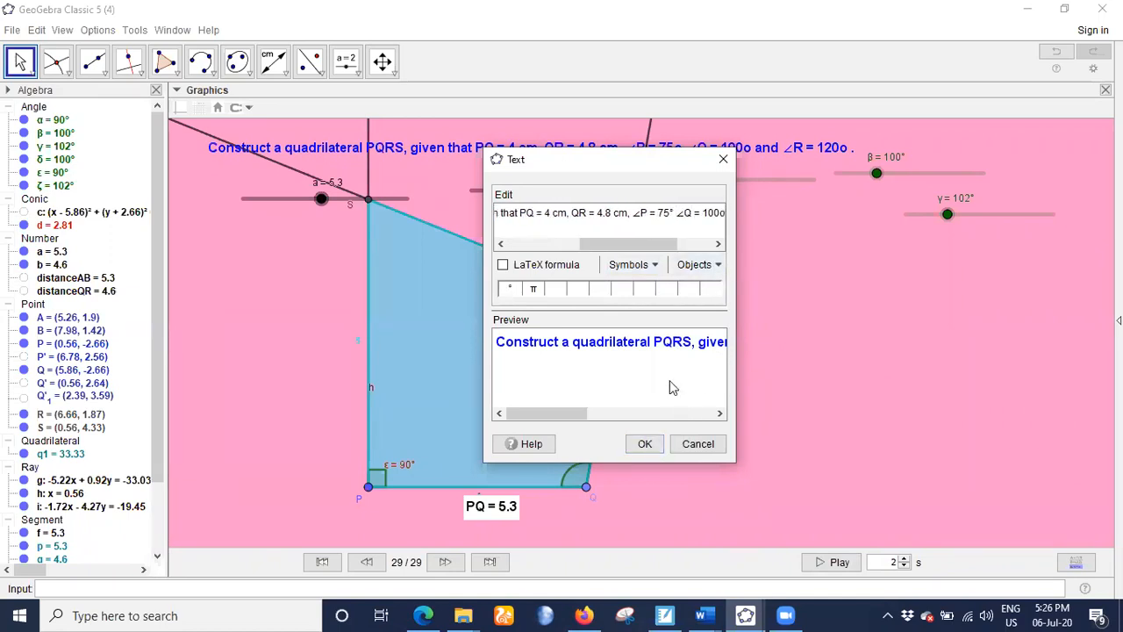
{"action": "key", "text": "Right"}
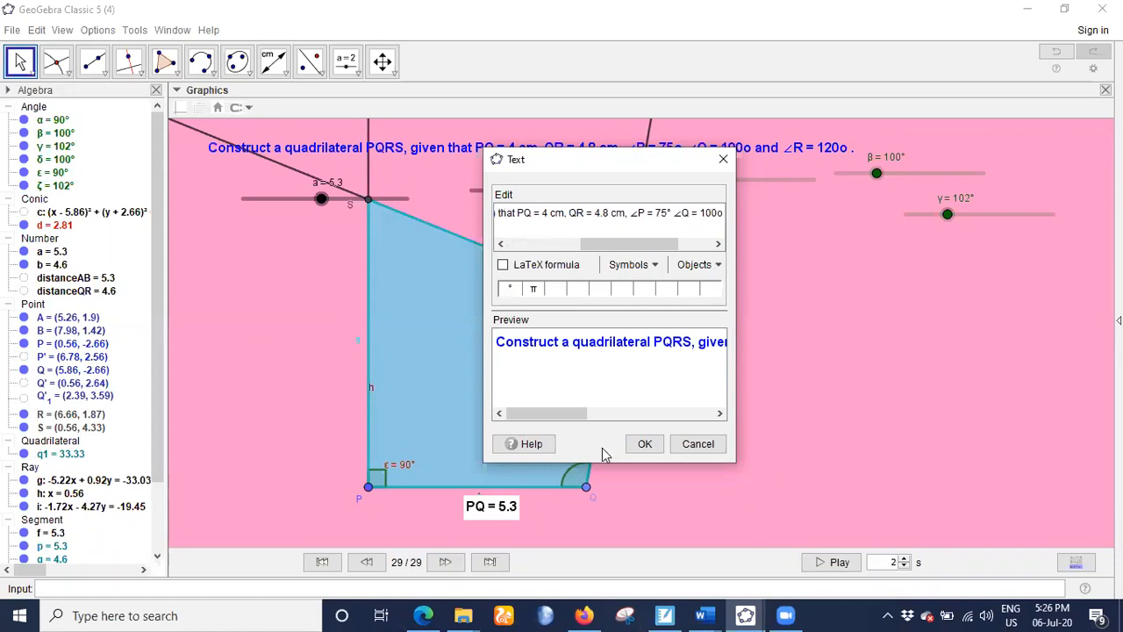
{"action": "key", "text": "BackSpace"}
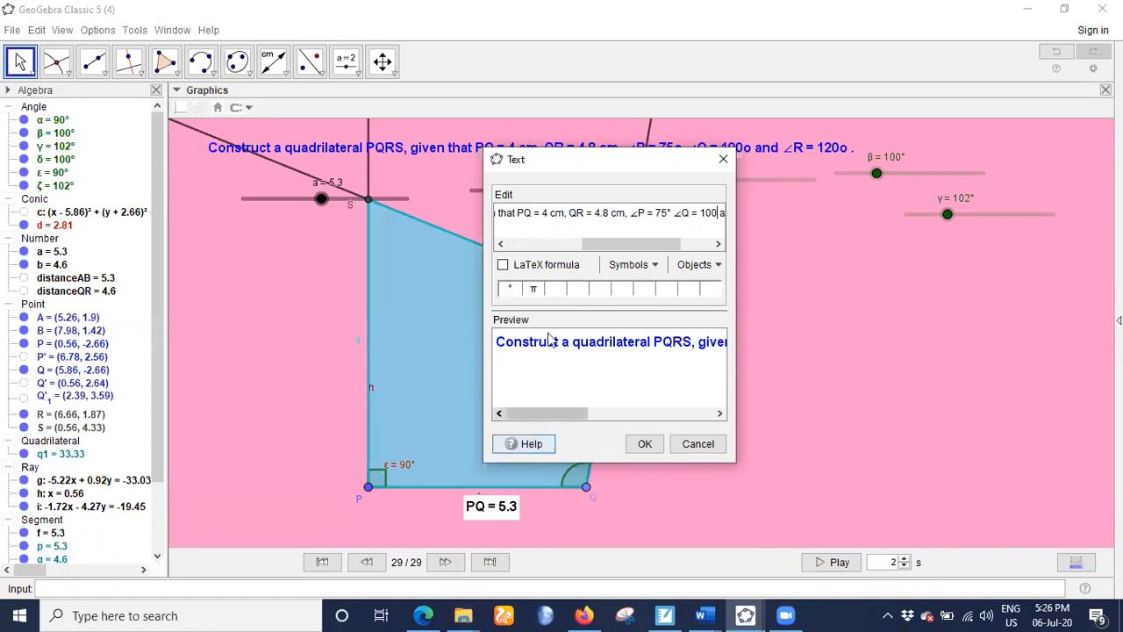
{"action": "left_click", "coordinate": [633, 264]}
{"action": "mouse_move", "coordinate": [667, 287]}
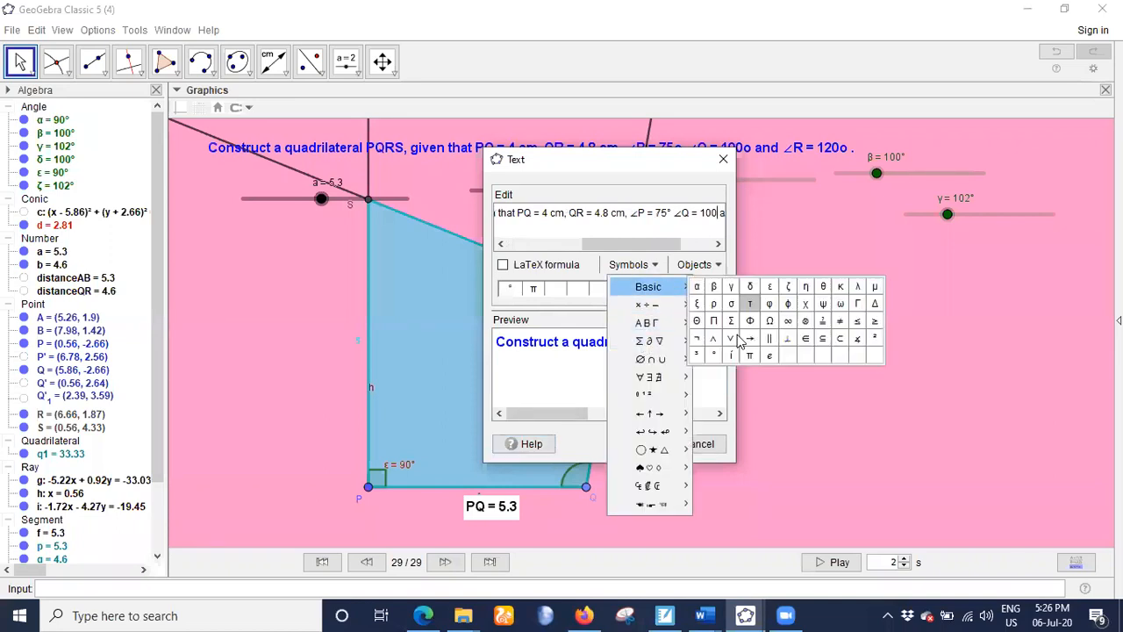
{"action": "left_click", "coordinate": [716, 356]}
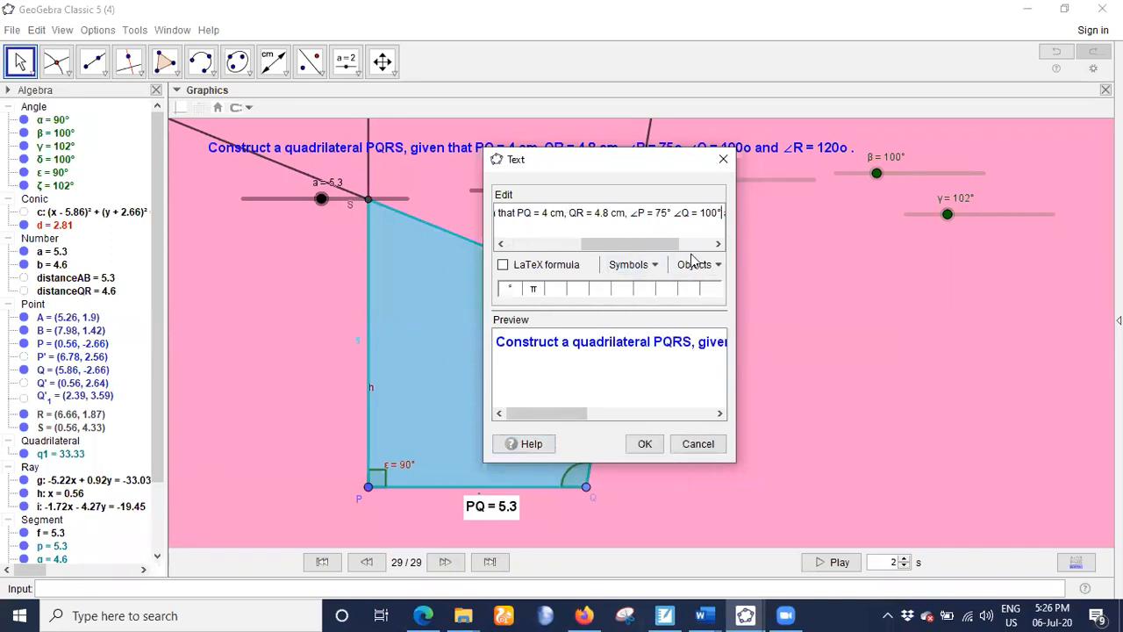
Replace the letter o after ∠R = 120 with the degree symbol and apply the edited problem text
{"action": "key", "text": "Right"}
{"action": "key", "text": "Right"}
{"action": "key", "text": "Right"}
{"action": "key", "text": "Right"}
{"action": "key", "text": "Right"}
{"action": "key", "text": "Right"}
{"action": "key", "text": "Right"}
{"action": "key", "text": "Right"}
{"action": "key", "text": "Right"}
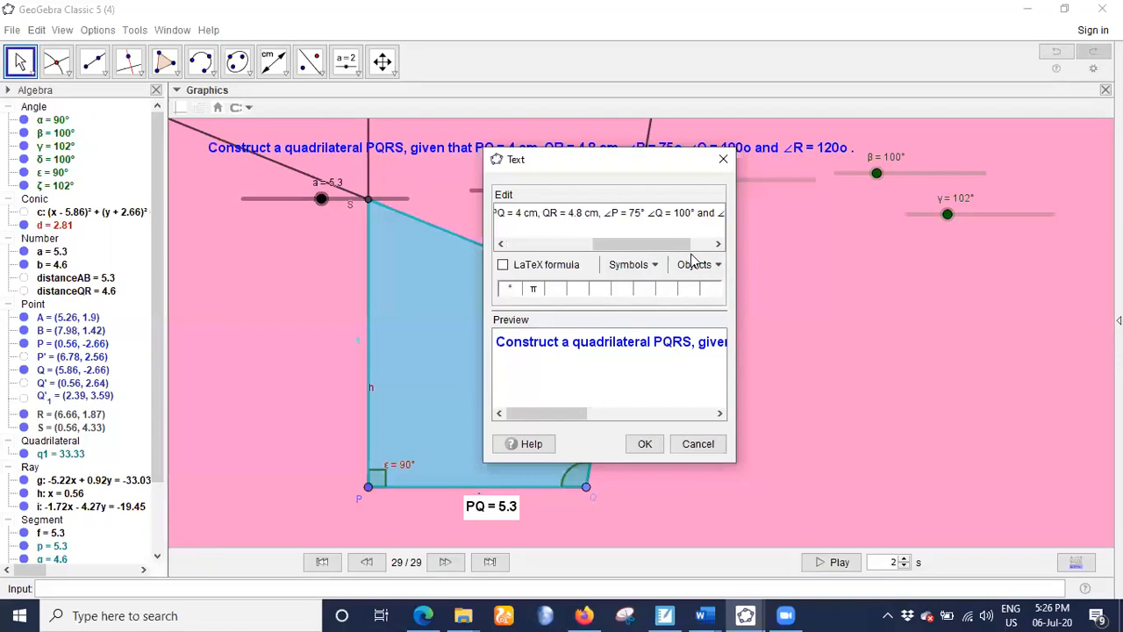
{"action": "key", "text": "Right"}
{"action": "key", "text": "Right"}
{"action": "key", "text": "Right"}
{"action": "key", "text": "Right"}
{"action": "key", "text": "Right"}
{"action": "key", "text": "Right"}
{"action": "key", "text": "Right"}
{"action": "key", "text": "Right"}
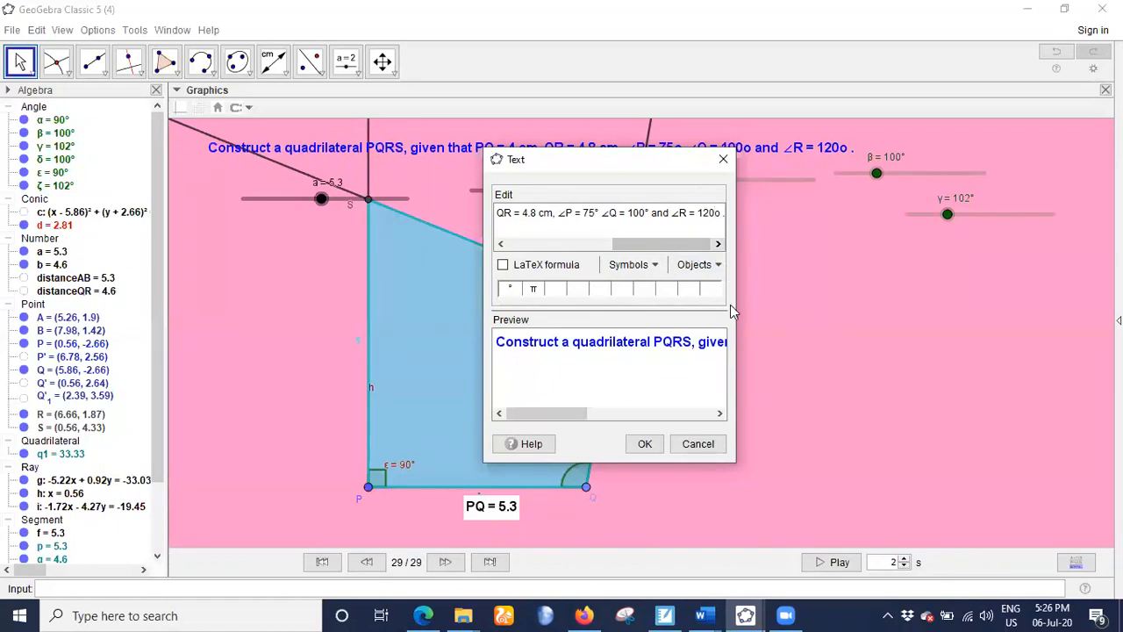
{"action": "key", "text": "BackSpace"}
{"action": "key", "text": "BackSpace"}
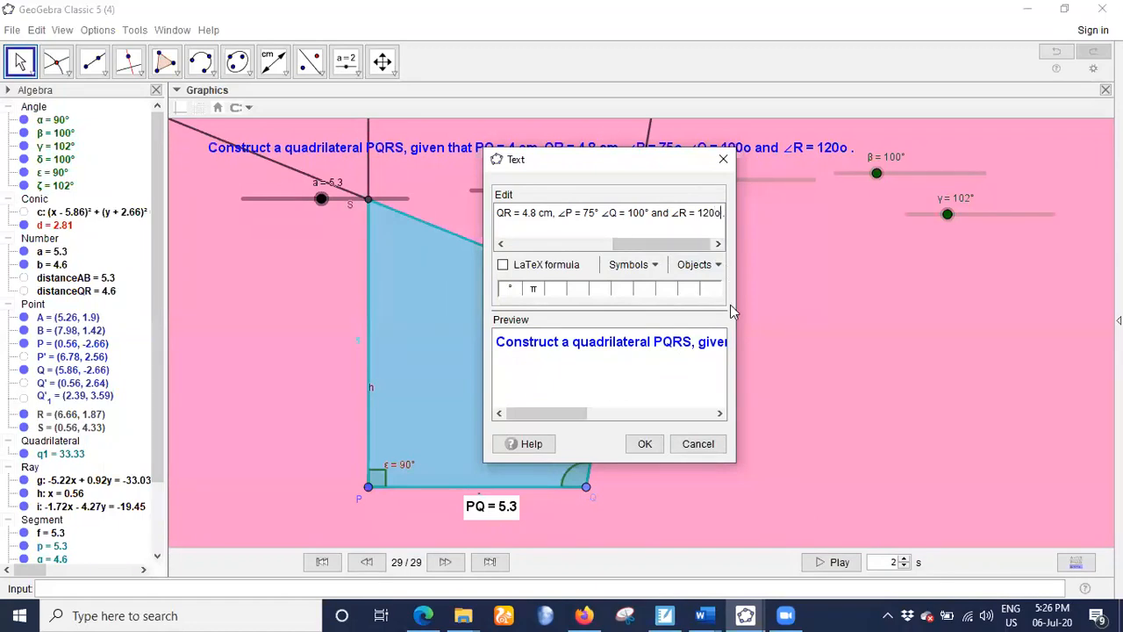
{"action": "key", "text": "BackSpace"}
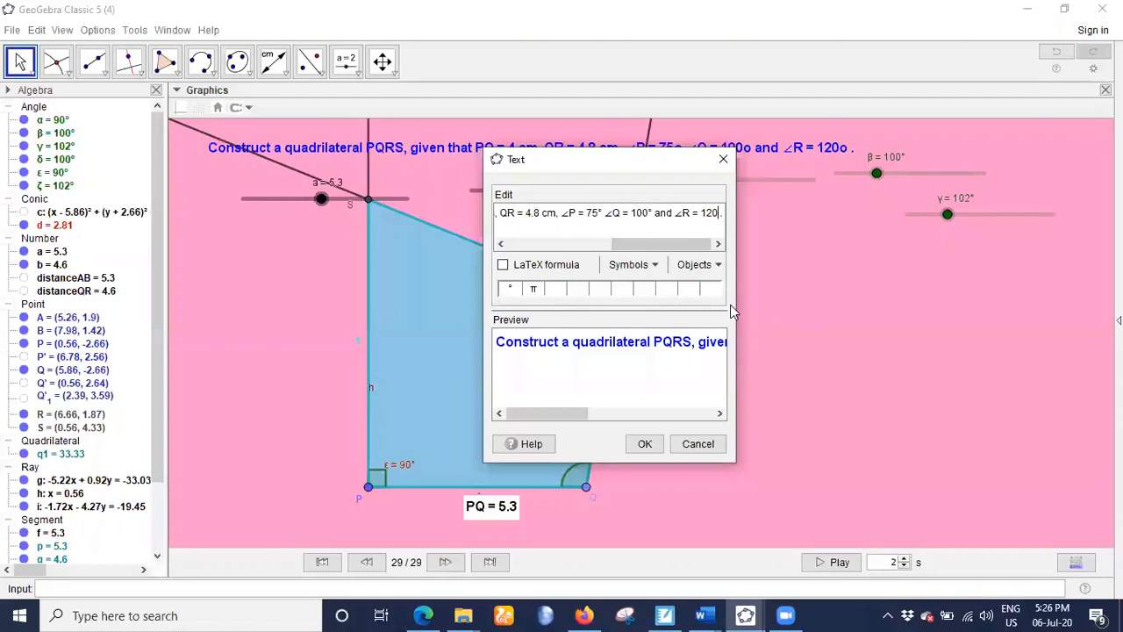
{"action": "left_click", "coordinate": [655, 265]}
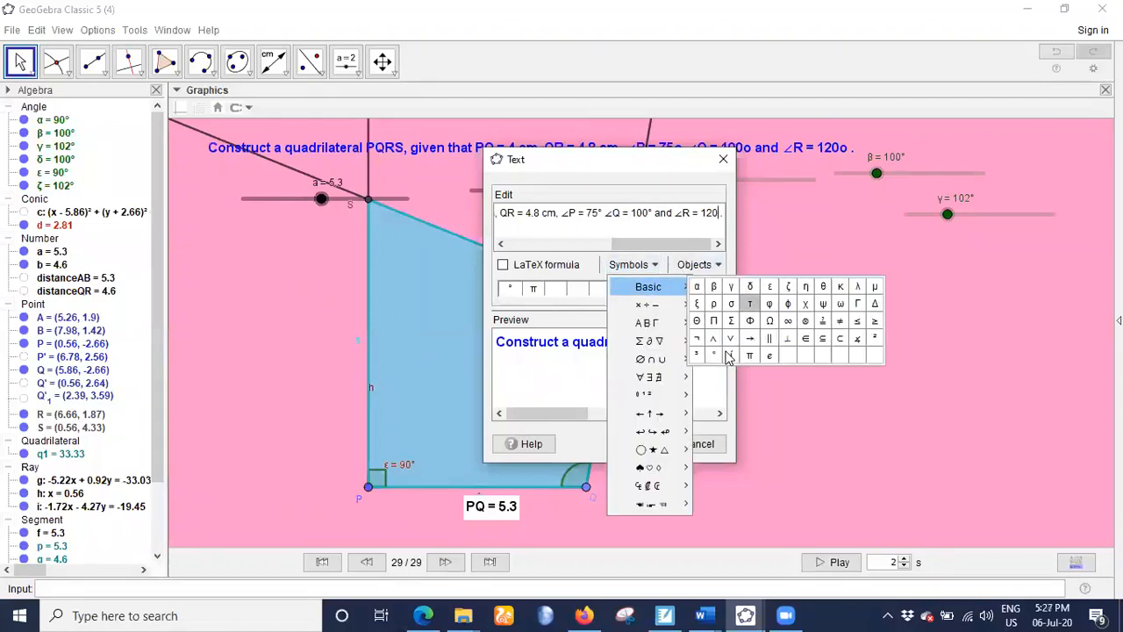
{"action": "left_click", "coordinate": [718, 352]}
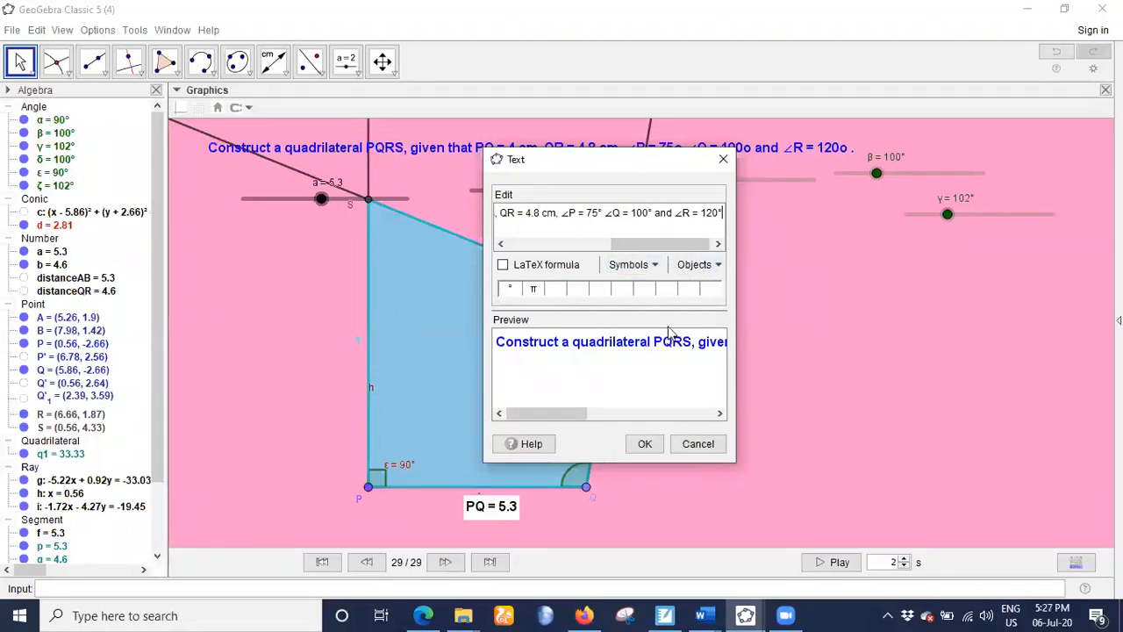
{"action": "left_click", "coordinate": [645, 443]}
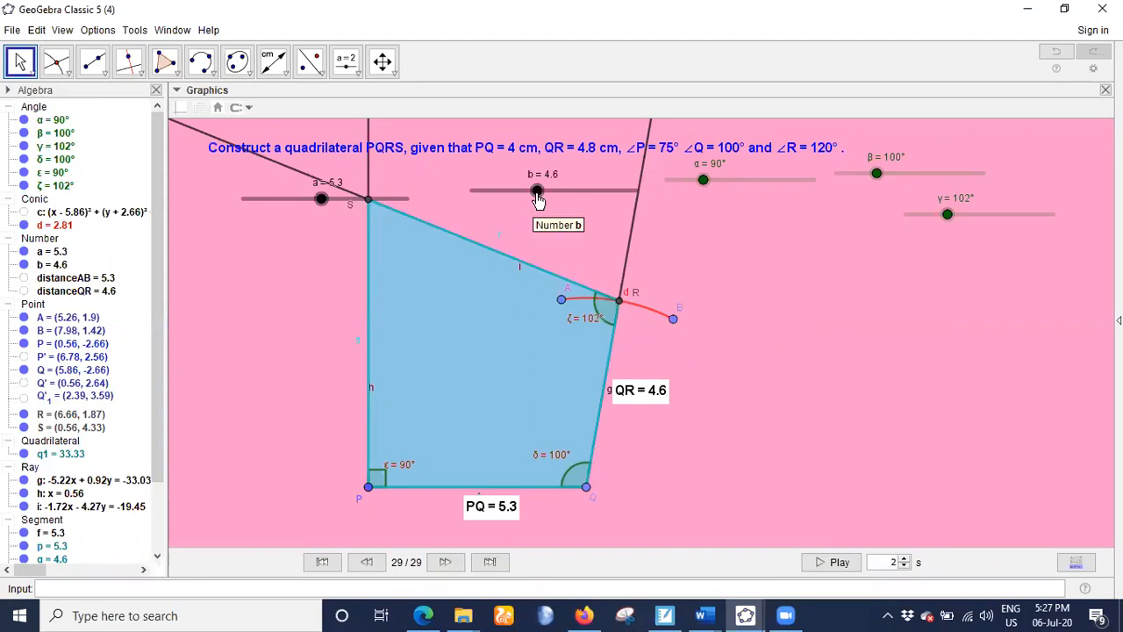
Vary slider b through 5.6 and 4.1, then restore the given side lengths with b = 4.8 and a = 4
{"action": "left_click_drag", "start_coordinate": [538, 200], "coordinate": [555, 197]}
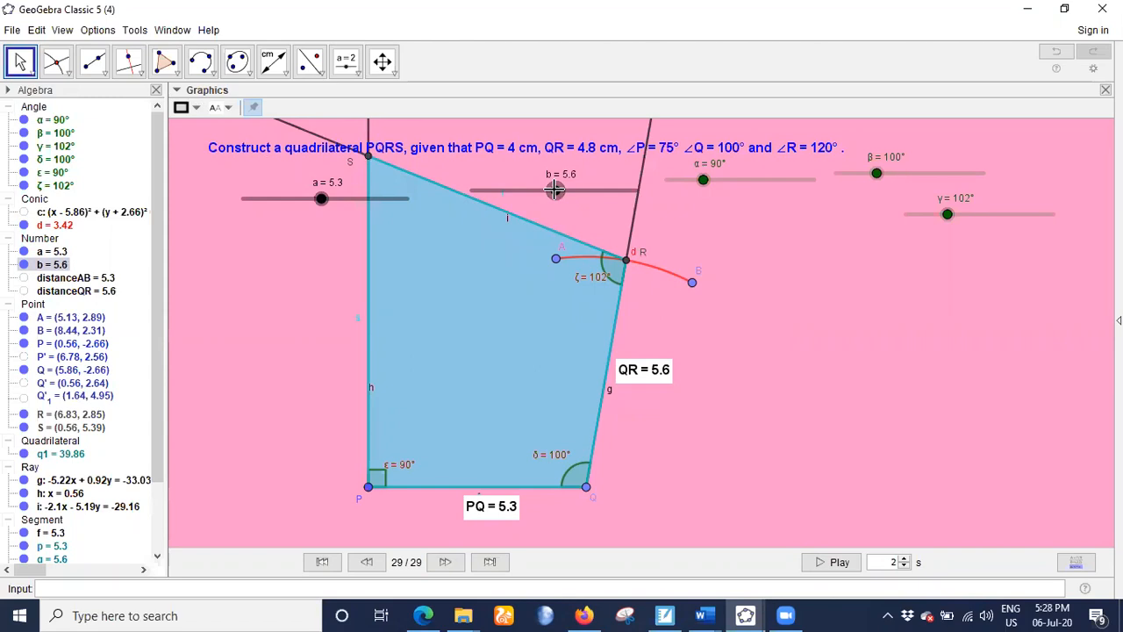
{"action": "left_click_drag", "start_coordinate": [555, 190], "coordinate": [528, 201]}
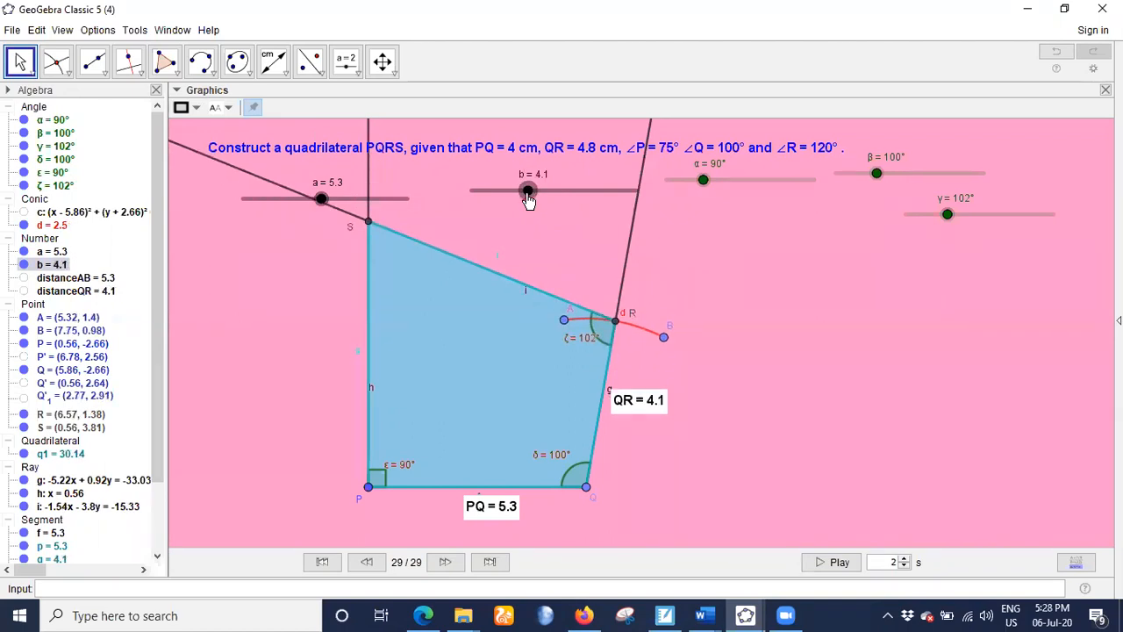
{"action": "left_click_drag", "start_coordinate": [529, 201], "coordinate": [541, 199]}
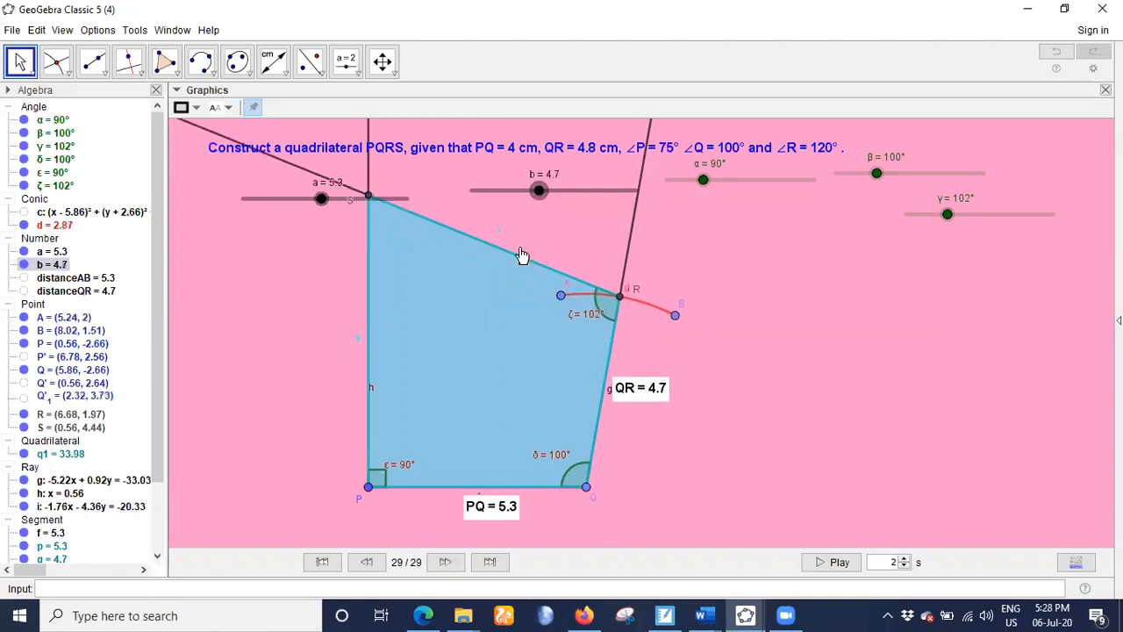
{"action": "left_click_drag", "start_coordinate": [319, 196], "coordinate": [297, 195]}
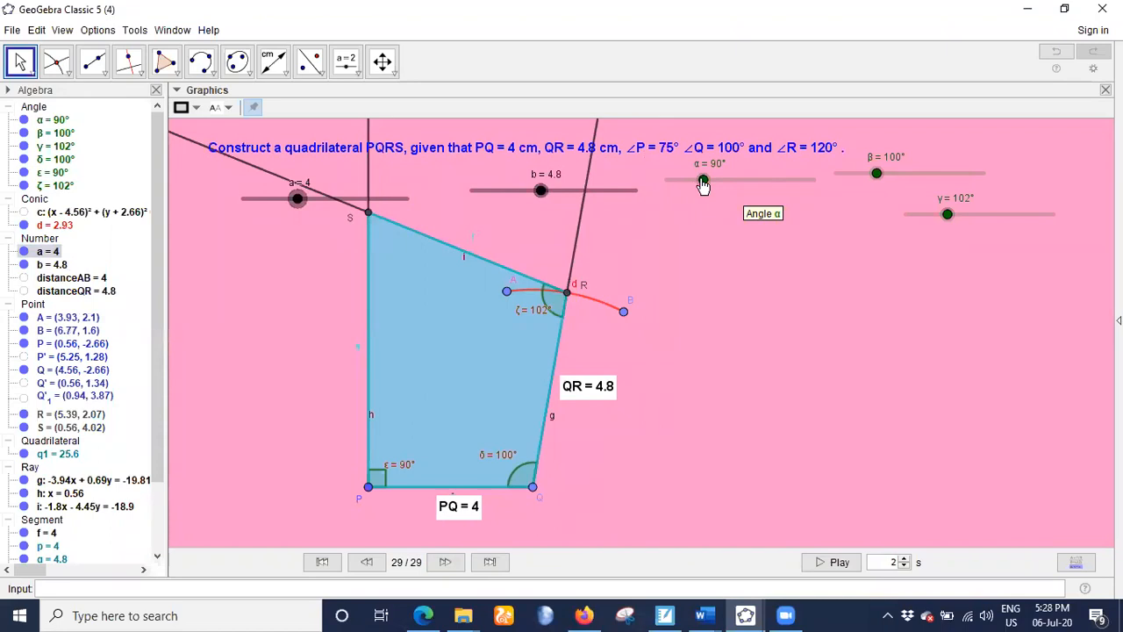
Restore the given angles by setting slider α to 75° and slider γ to 120°
{"action": "left_click_drag", "start_coordinate": [702, 184], "coordinate": [699, 186]}
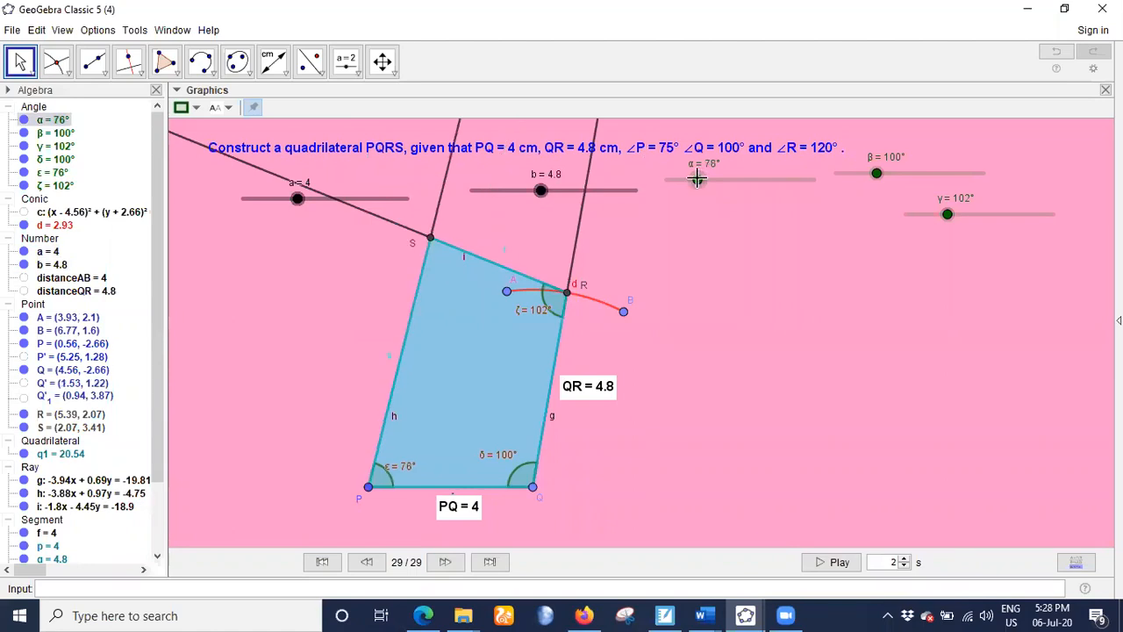
{"action": "key", "text": "Left"}
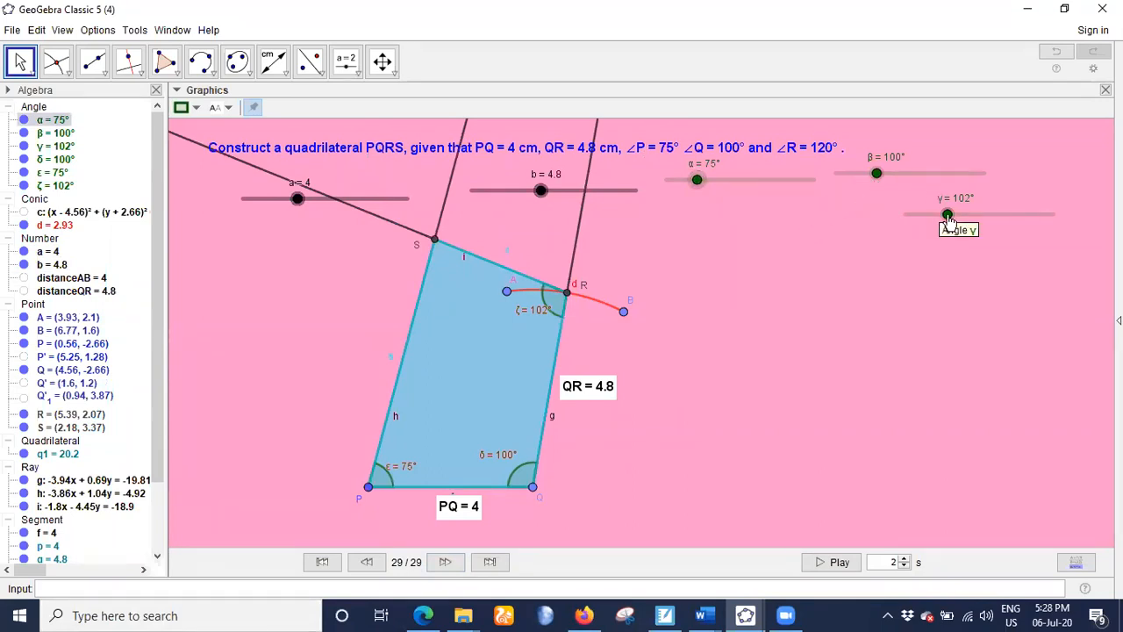
{"action": "left_click_drag", "start_coordinate": [948, 216], "coordinate": [954, 219]}
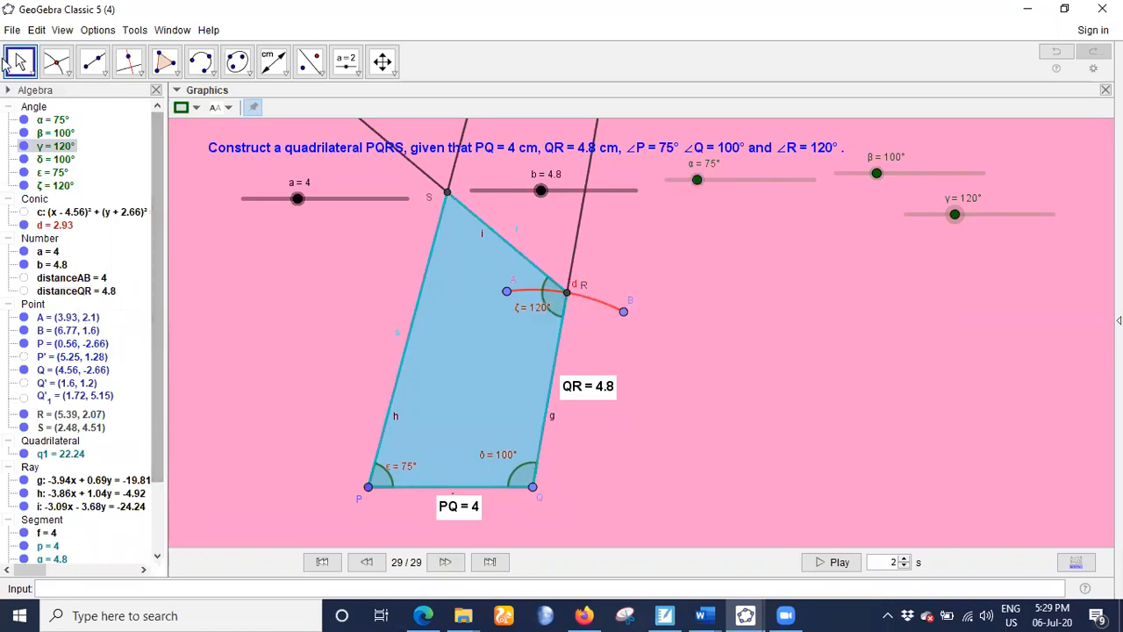
{"action": "left_click", "coordinate": [14, 31]}
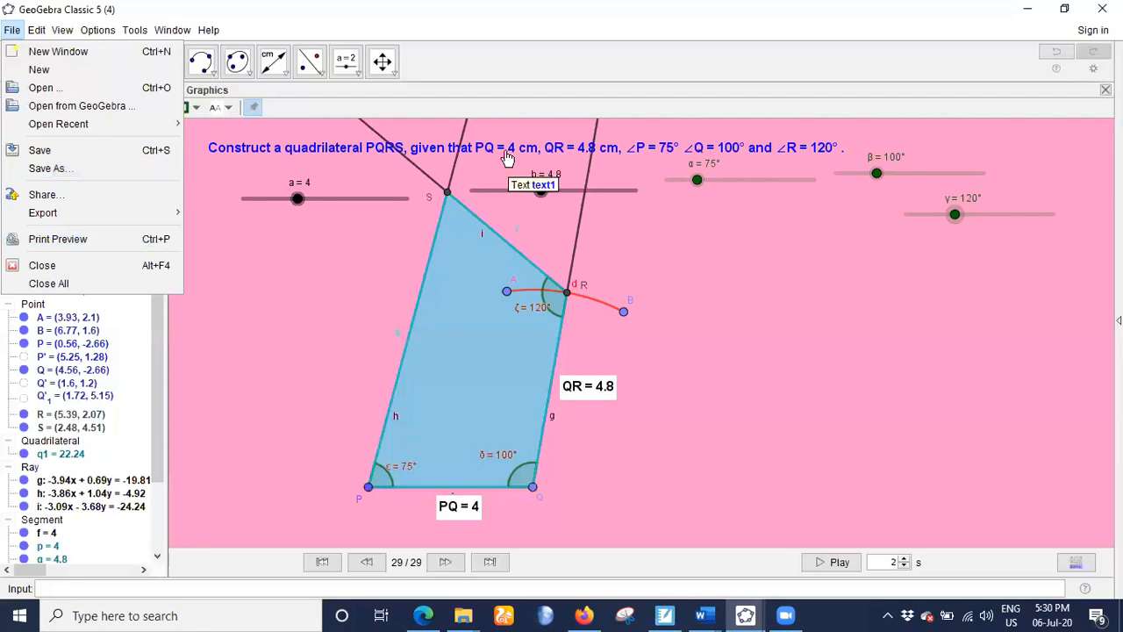
{"action": "left_click", "coordinate": [333, 251]}
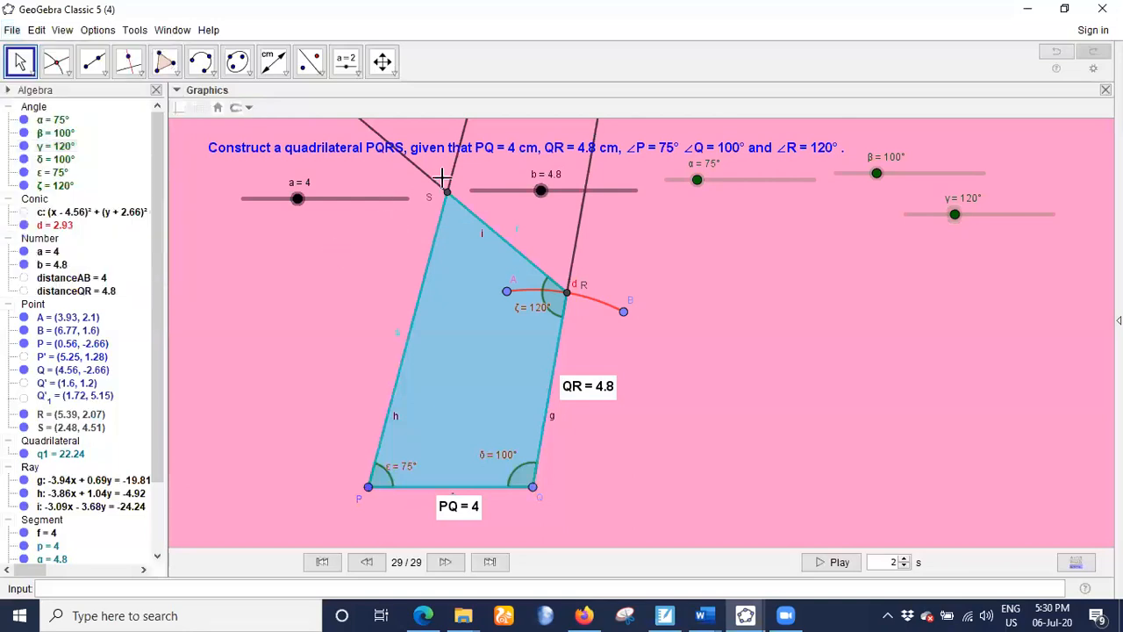
{"action": "left_click", "coordinate": [498, 163]}
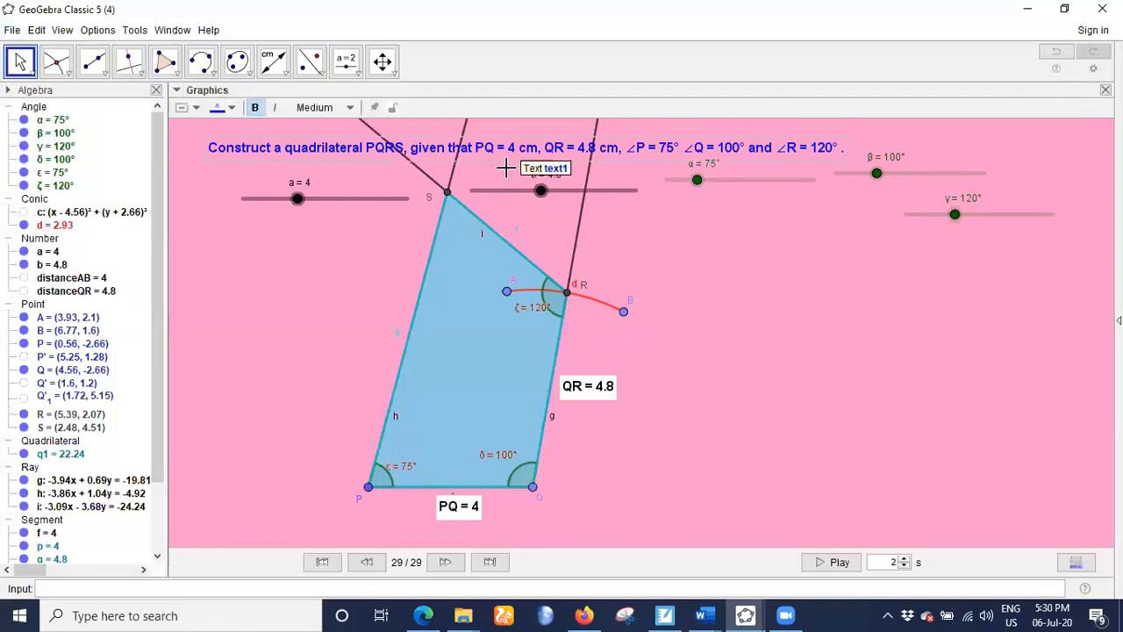
Set slider a to 4.2 and replace the fixed PQ value 4 in the problem text with the dynamic object a
{"action": "left_click", "coordinate": [300, 198]}
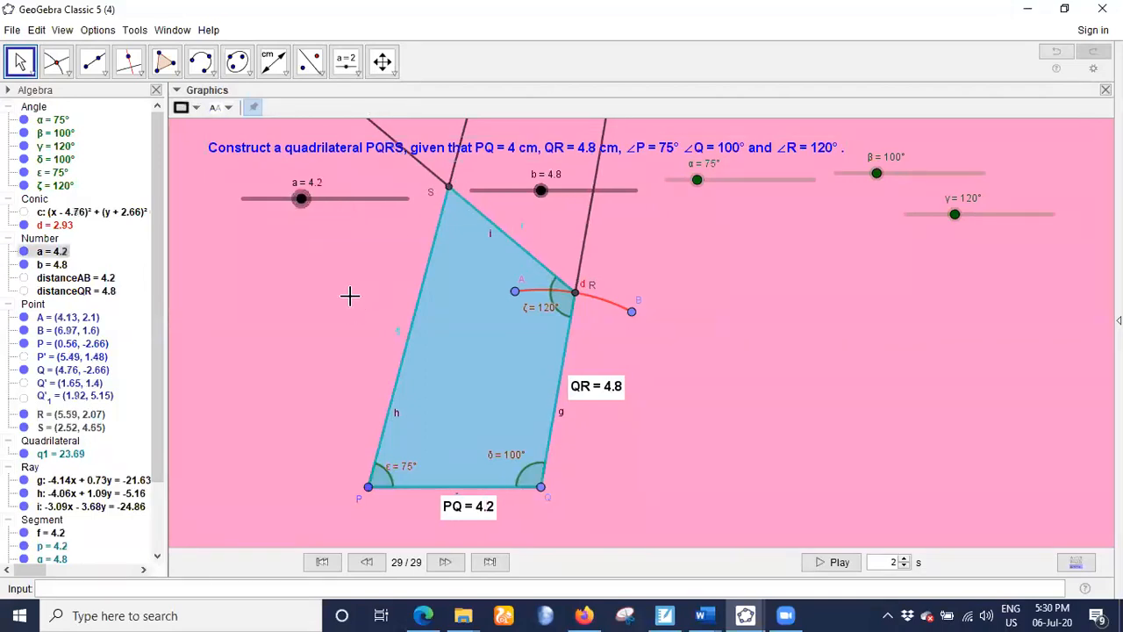
{"action": "double_click", "coordinate": [494, 153]}
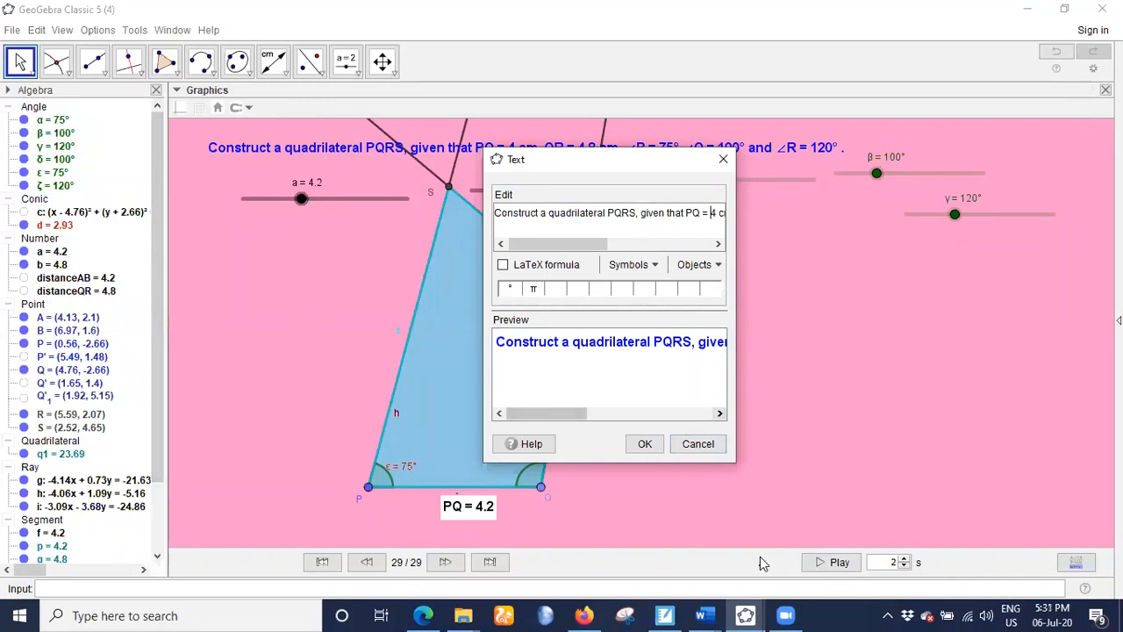
{"action": "key", "text": "BackSpace"}
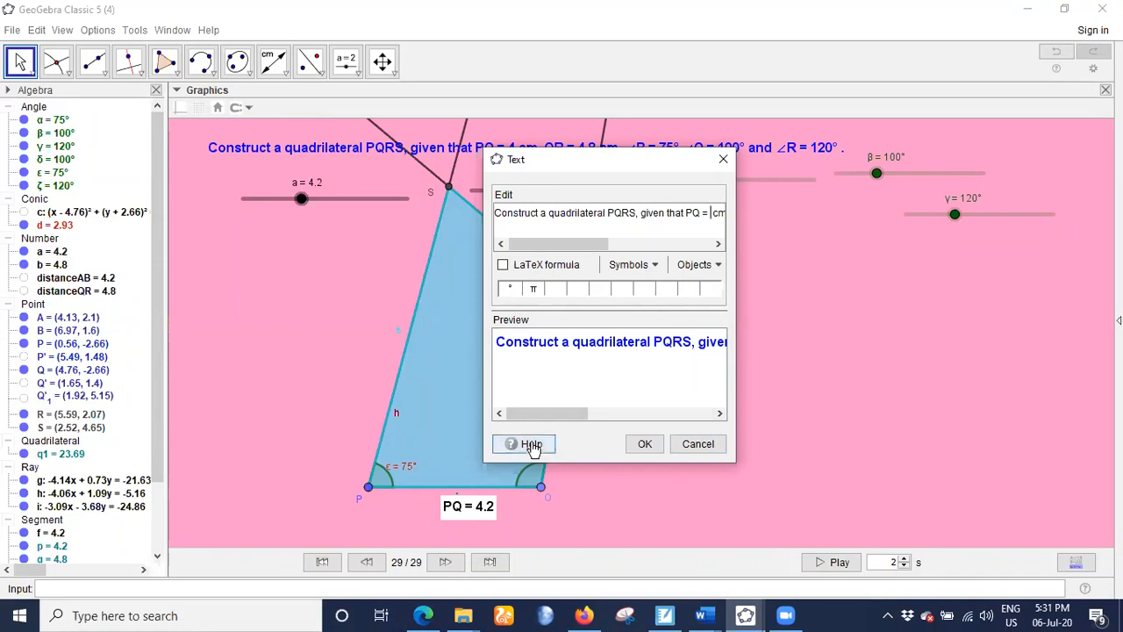
{"action": "left_click", "coordinate": [709, 264]}
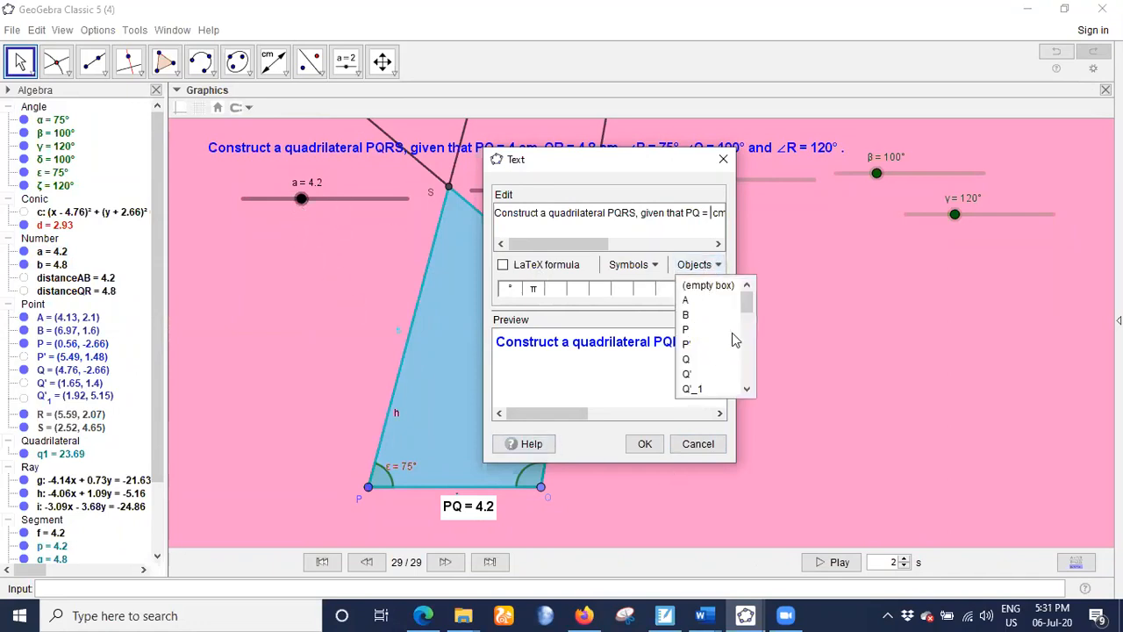
{"action": "left_click_drag", "start_coordinate": [747, 303], "coordinate": [751, 337]}
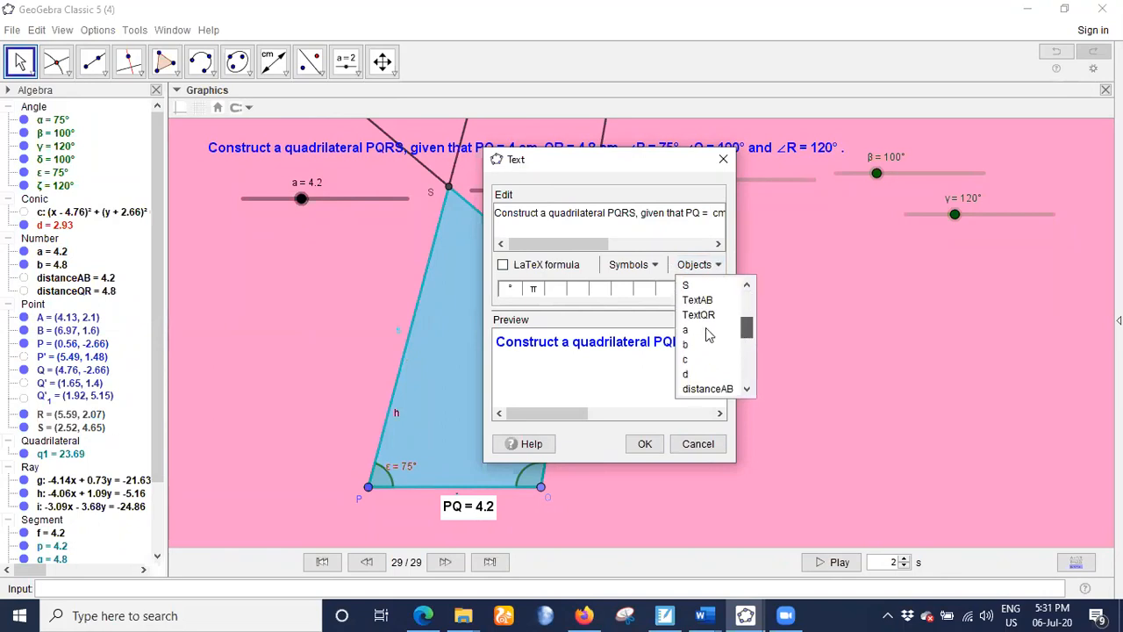
{"action": "left_click", "coordinate": [694, 333]}
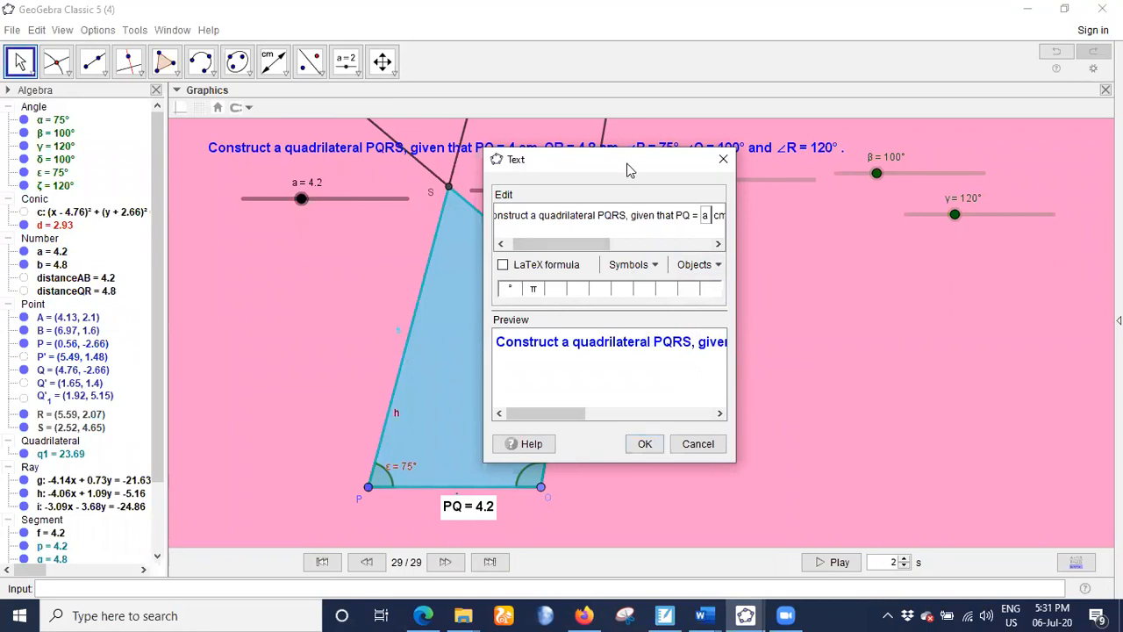
{"action": "left_click_drag", "start_coordinate": [618, 160], "coordinate": [739, 205]}
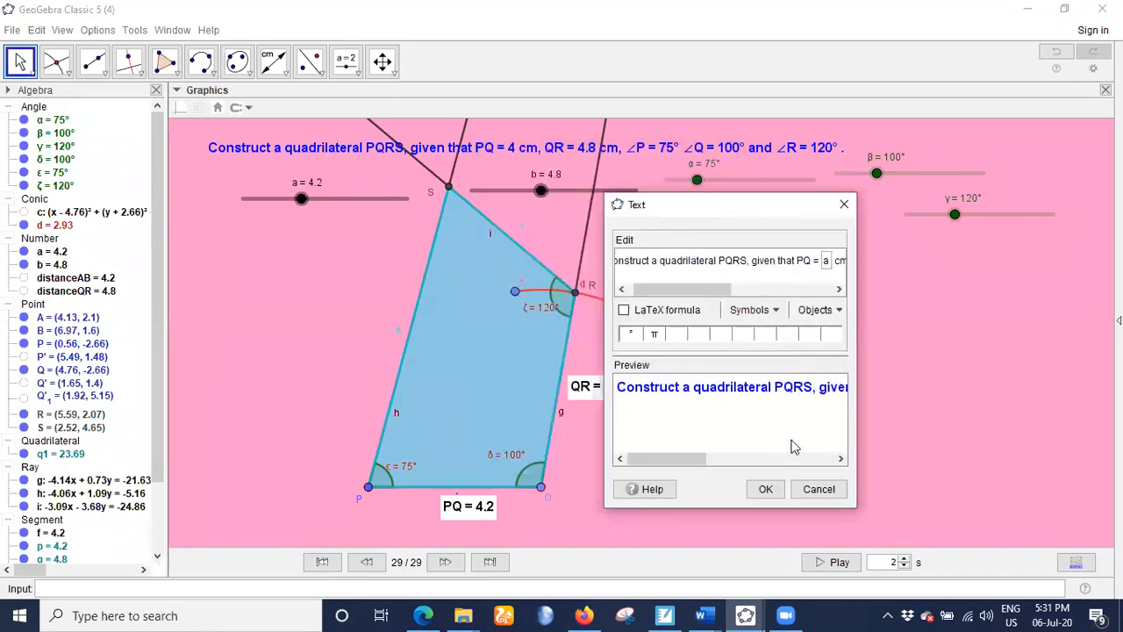
{"action": "left_click", "coordinate": [760, 489]}
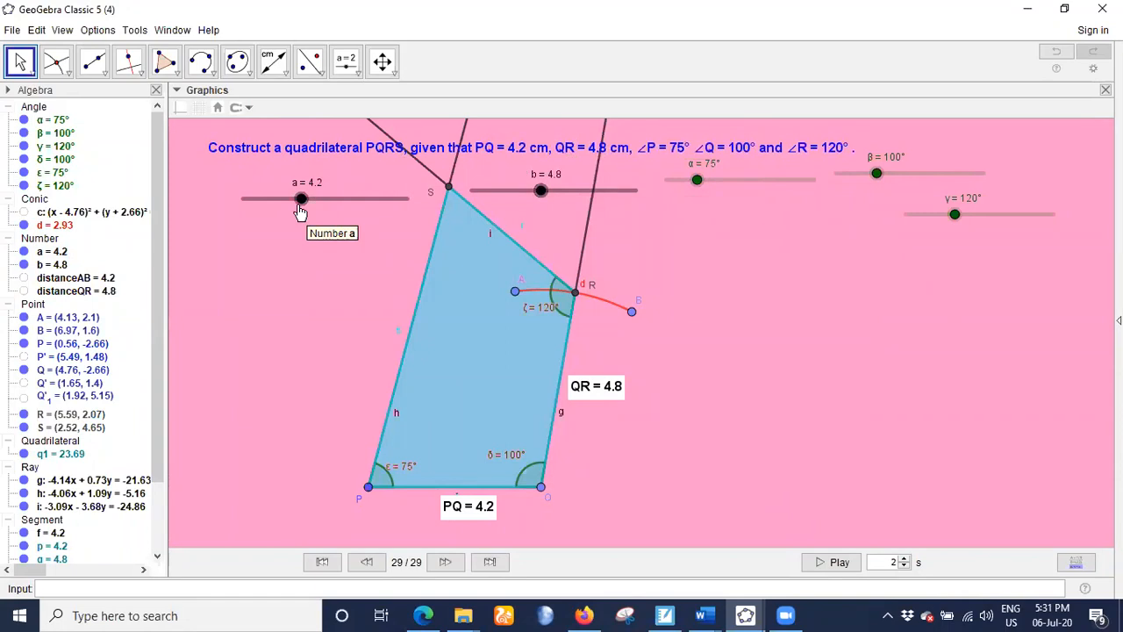
Test the problem text against the sliders by setting a to 4.3 and b to 5.1
{"action": "mouse_move", "coordinate": [314, 206]}
{"action": "left_mouse_down"}
{"action": "mouse_move", "coordinate": [329, 203]}
{"action": "mouse_move", "coordinate": [293, 199]}
{"action": "mouse_move", "coordinate": [314, 203]}
{"action": "mouse_move", "coordinate": [302, 198]}
{"action": "left_mouse_up"}
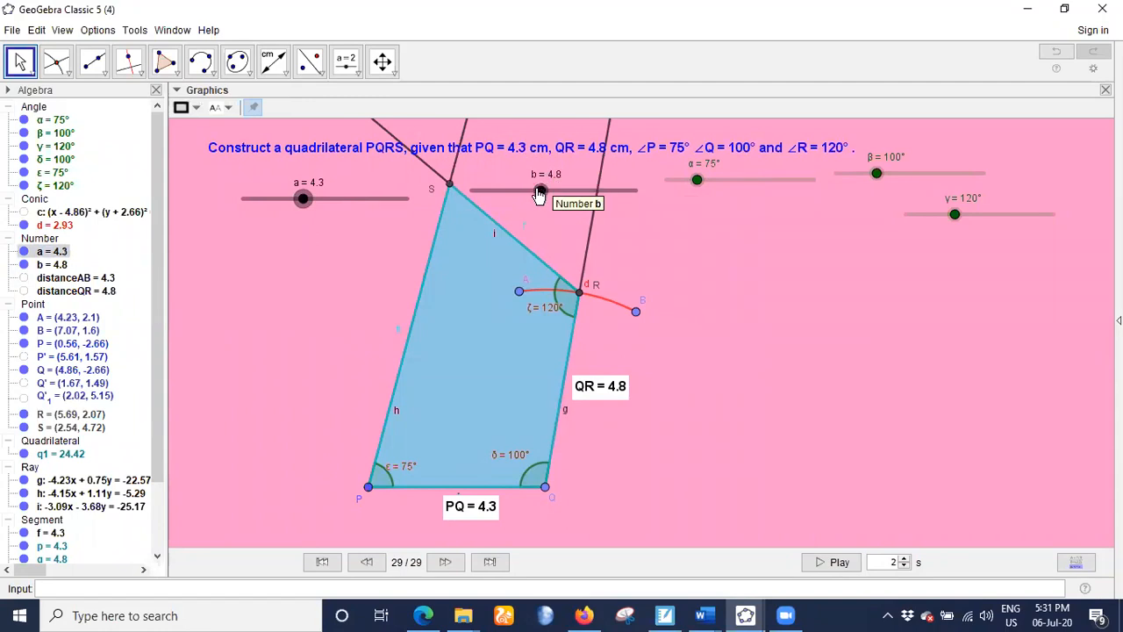
{"action": "left_click_drag", "start_coordinate": [539, 195], "coordinate": [544, 191]}
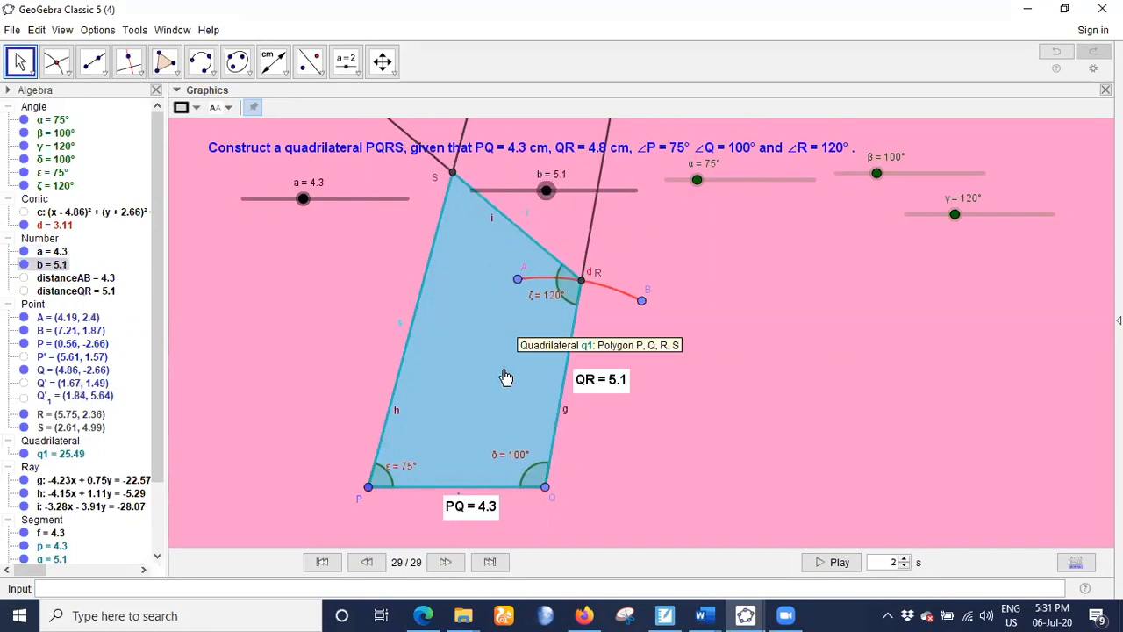
Open the problem text for editing and move the text cursor along to the QR value 4.8
{"action": "double_click", "coordinate": [569, 151]}
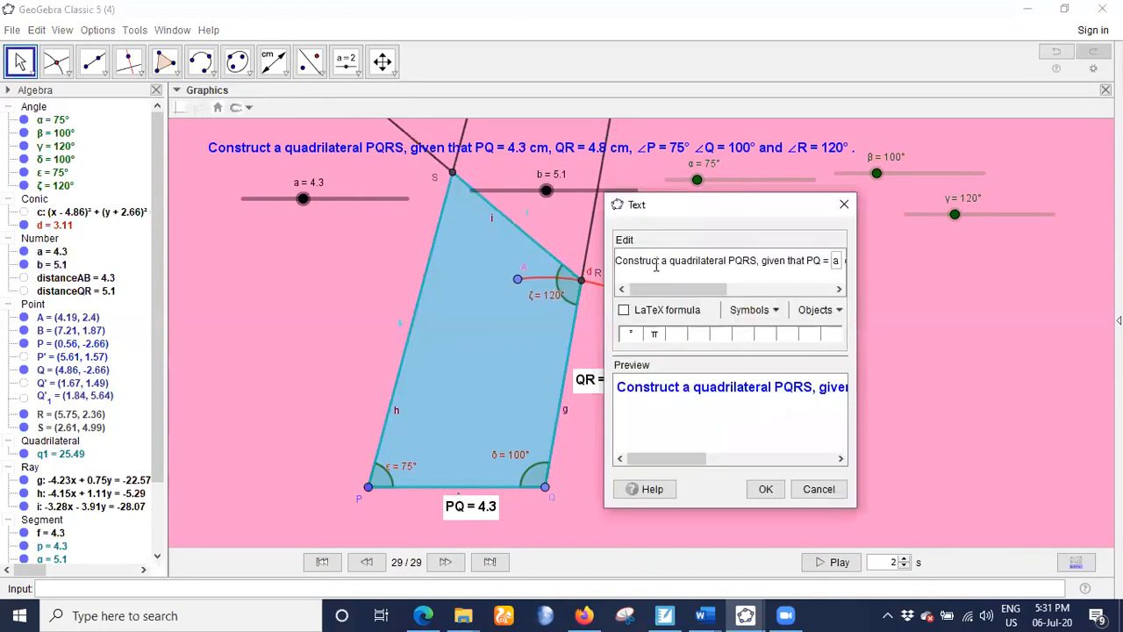
{"action": "left_click", "coordinate": [808, 261]}
{"action": "key", "text": "Right"}
{"action": "key", "text": "Right"}
{"action": "key", "text": "Right"}
{"action": "key", "text": "Right"}
{"action": "key", "text": "Right"}
{"action": "key", "text": "Right"}
{"action": "key", "text": "Right"}
{"action": "key", "text": "Right"}
{"action": "key", "text": "Right"}
{"action": "key", "text": "Right"}
{"action": "key", "text": "Right"}
{"action": "key", "text": "Right"}
{"action": "key", "text": "Right"}
{"action": "key", "text": "Right"}
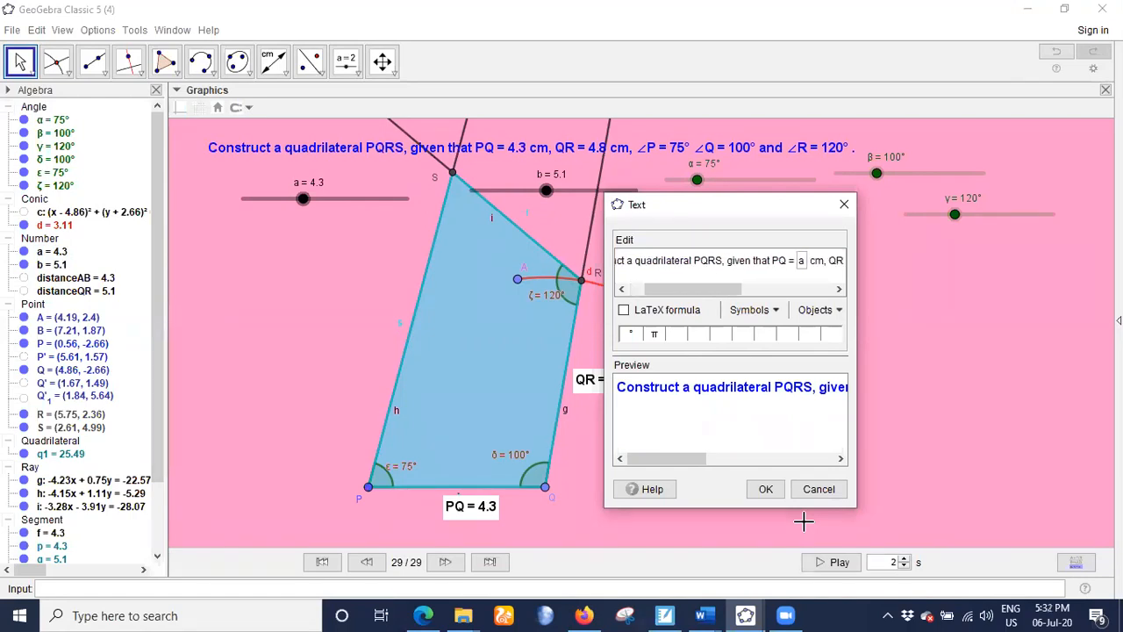
{"action": "key", "text": "Right"}
{"action": "key", "text": "Right"}
{"action": "key", "text": "Right"}
{"action": "key", "text": "Right"}
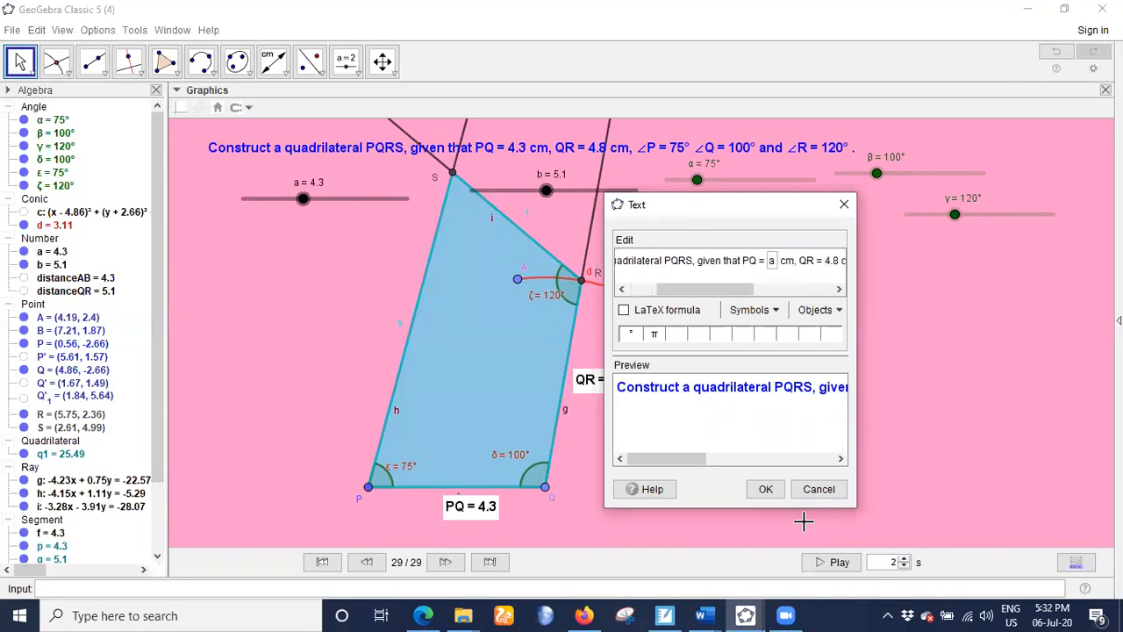